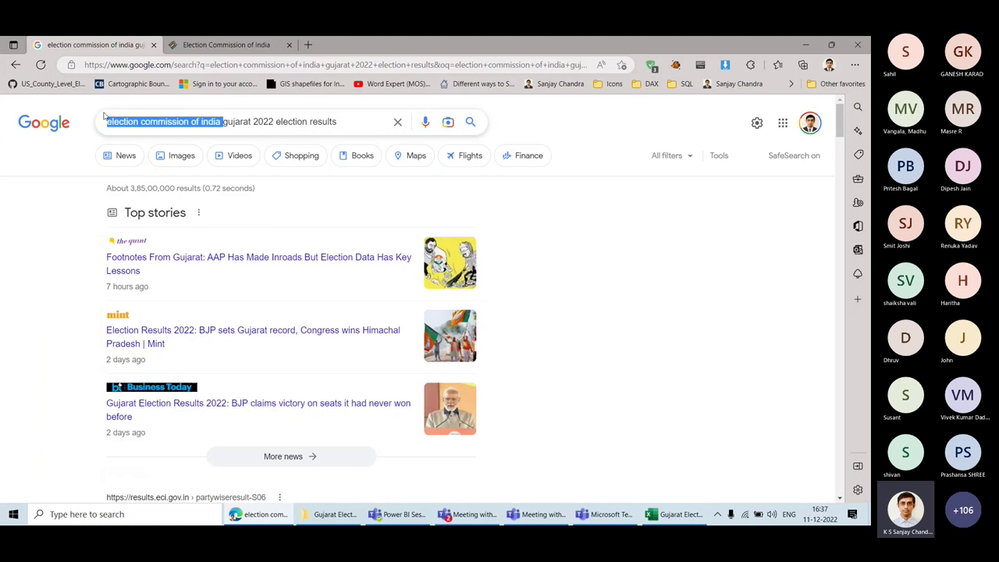
Step: Search Google for "eci gujarat 2022"
{"action": "key", "text": "BackSpace"}
{"action": "type", "text": "eci"}
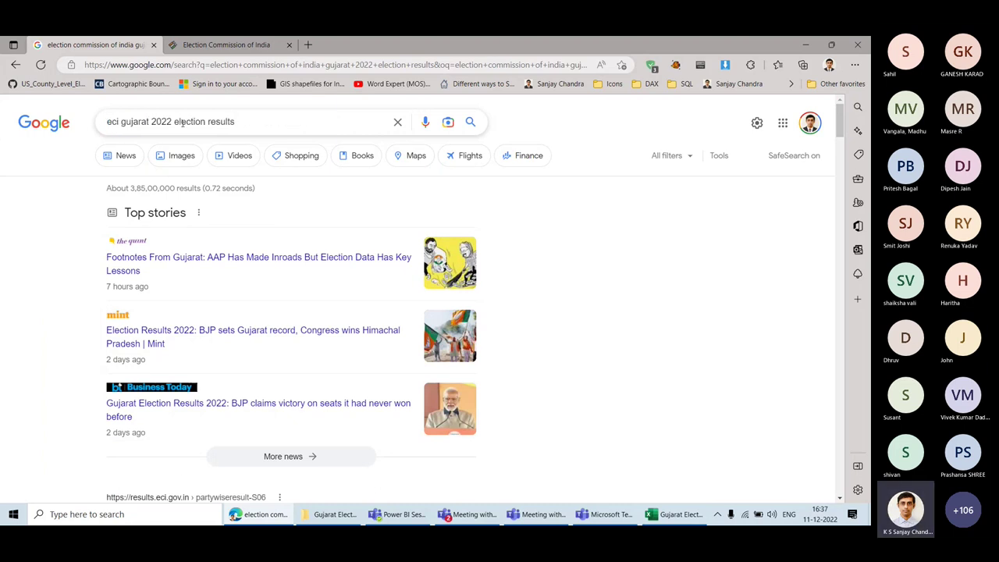
{"action": "left_click_drag", "start_coordinate": [174, 121], "coordinate": [272, 122]}
{"action": "key", "text": "BackSpace"}
{"action": "key", "text": "Return"}
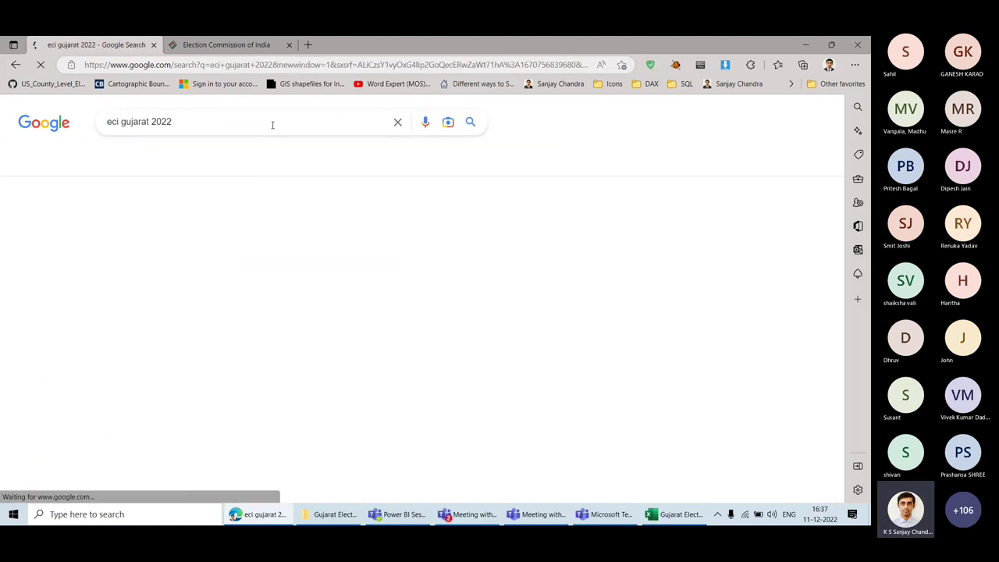
Step: Look through the search results and open the Election Commission's Gujarat Assembly Election page, then return to the constituency results page
{"action": "scroll", "coordinate": [298, 330], "scroll_direction": "down", "scroll_amount": 2}
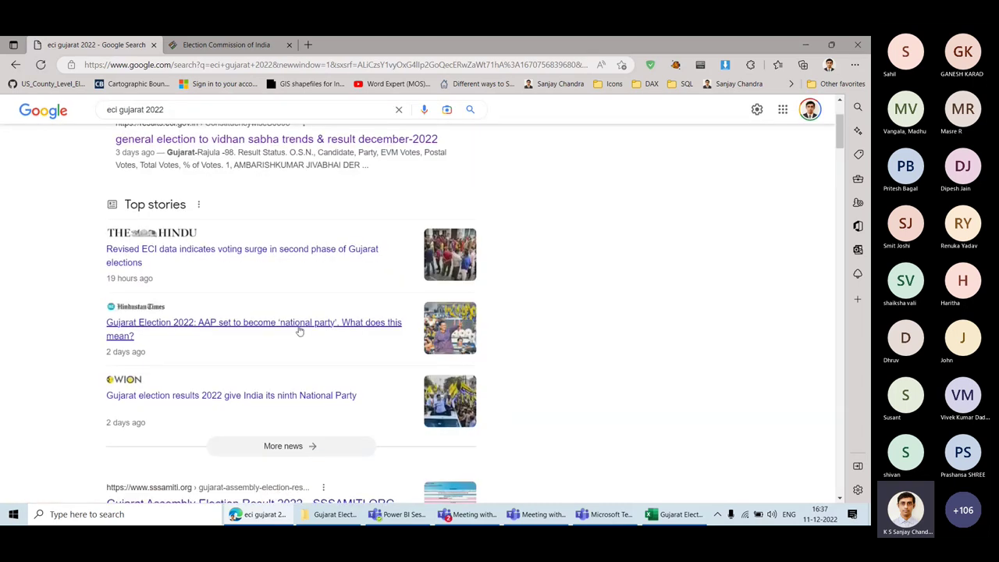
{"action": "scroll", "coordinate": [299, 328], "scroll_direction": "down", "scroll_amount": 3}
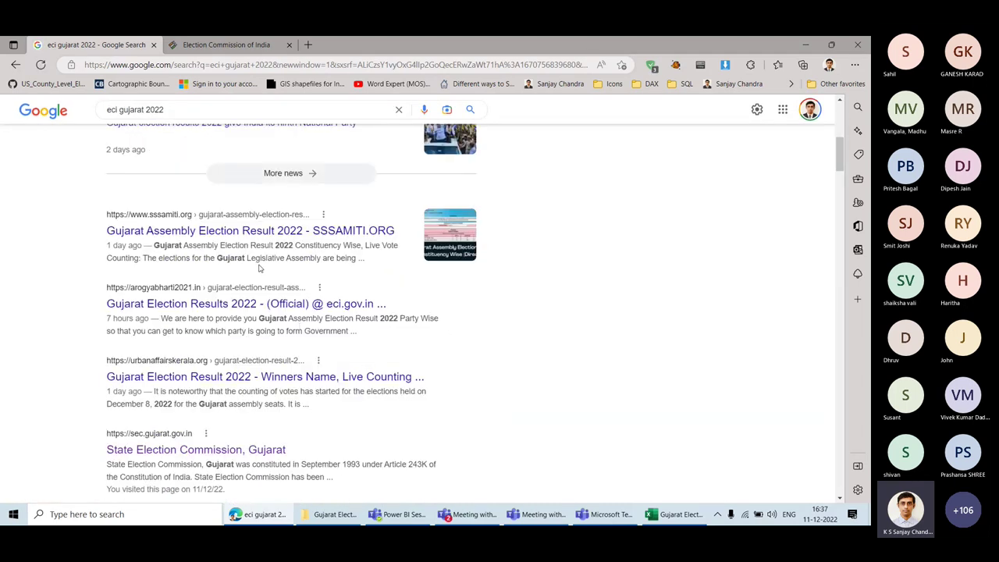
{"action": "scroll", "coordinate": [259, 268], "scroll_direction": "down", "scroll_amount": 2}
{"action": "scroll", "coordinate": [248, 246], "scroll_direction": "up", "scroll_amount": 8}
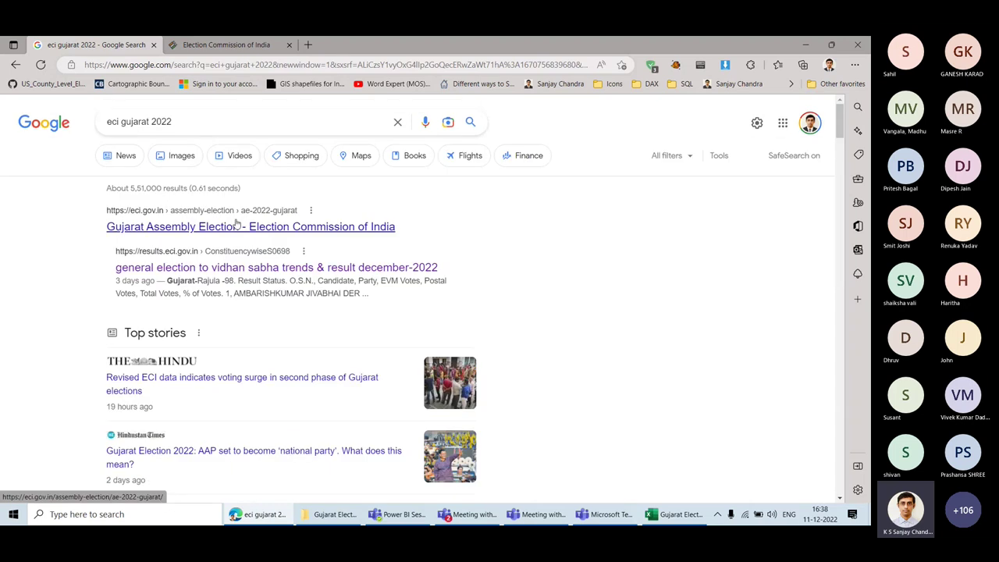
{"action": "left_click", "coordinate": [237, 225]}
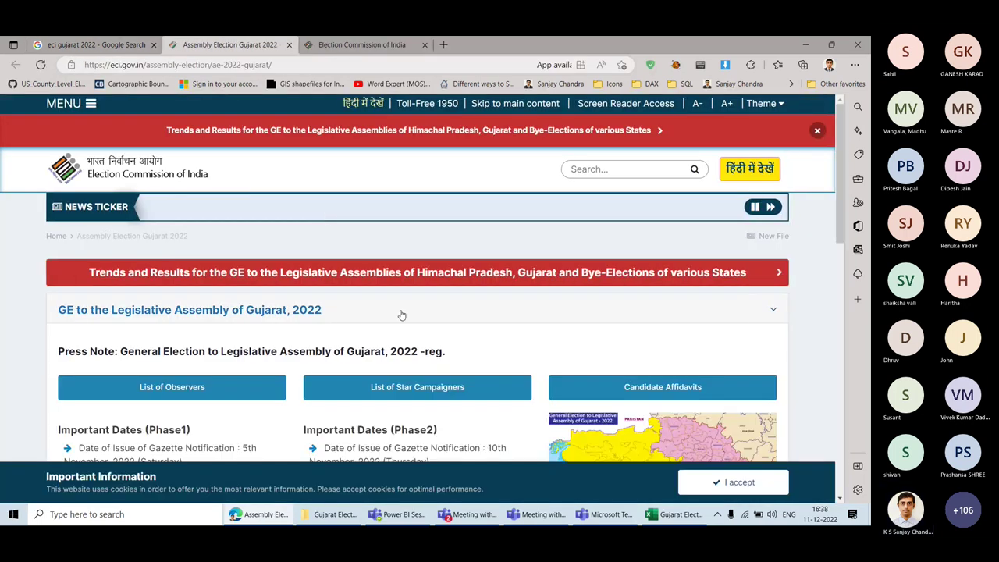
{"action": "scroll", "coordinate": [401, 312], "scroll_direction": "down", "scroll_amount": 2}
{"action": "scroll", "coordinate": [401, 310], "scroll_direction": "down", "scroll_amount": 1}
{"action": "key", "text": "ctrl+Tab"}
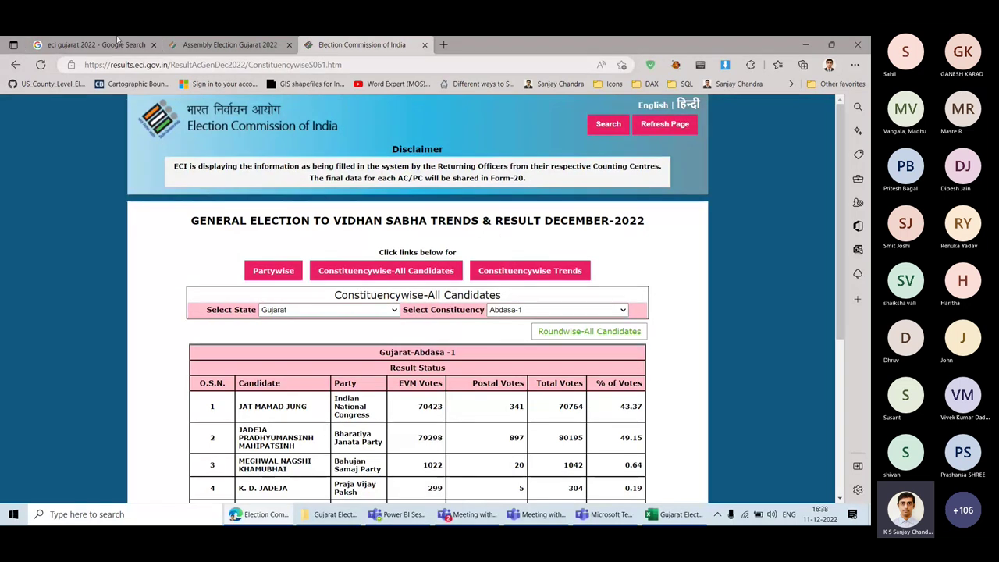
Step: Place the Google search page after the Assembly Election page and search for "eci gujarat elections 2022"
{"action": "left_click_drag", "start_coordinate": [117, 43], "coordinate": [220, 42]}
{"action": "left_click_drag", "start_coordinate": [125, 121], "coordinate": [221, 121]}
{"action": "key", "text": "BackSpace"}
{"action": "type", "text": "gujarat"}
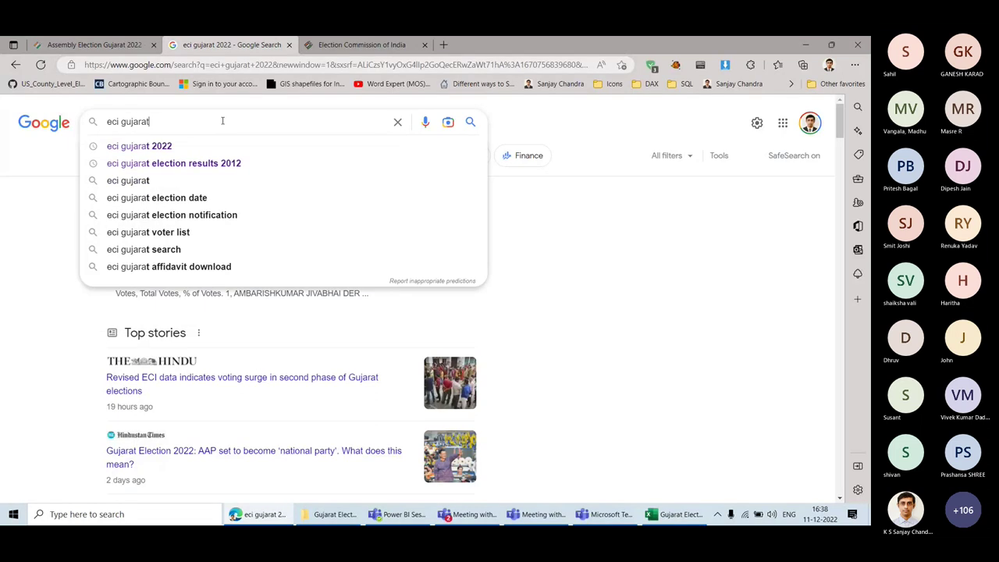
{"action": "type", "text": " elections 2022"}
{"action": "key", "text": "Return"}
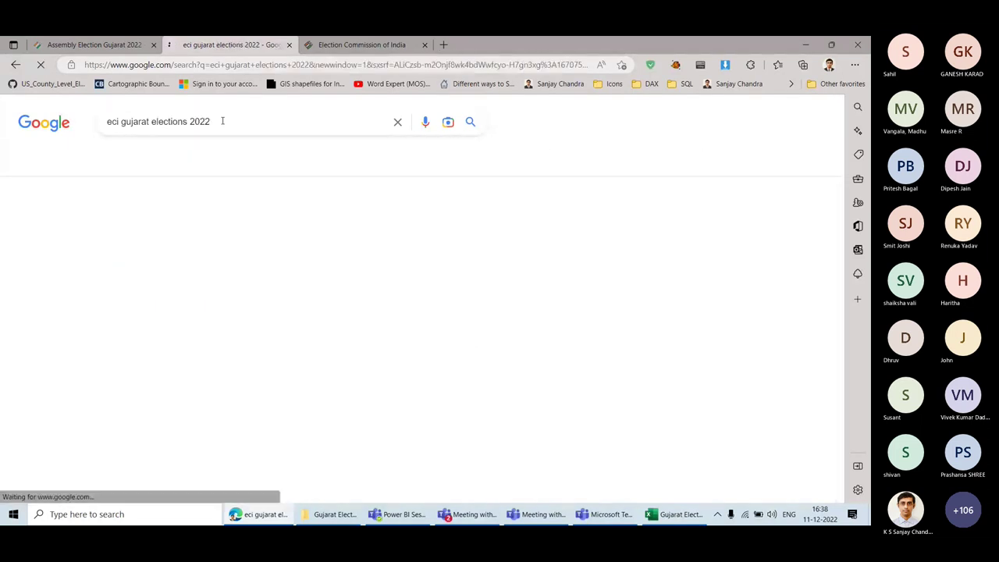
Step: Open the Election Commission's Gujarat Assembly Election page from the search results and its General Election 2022 press note
{"action": "scroll", "coordinate": [288, 247], "scroll_direction": "down", "scroll_amount": 5}
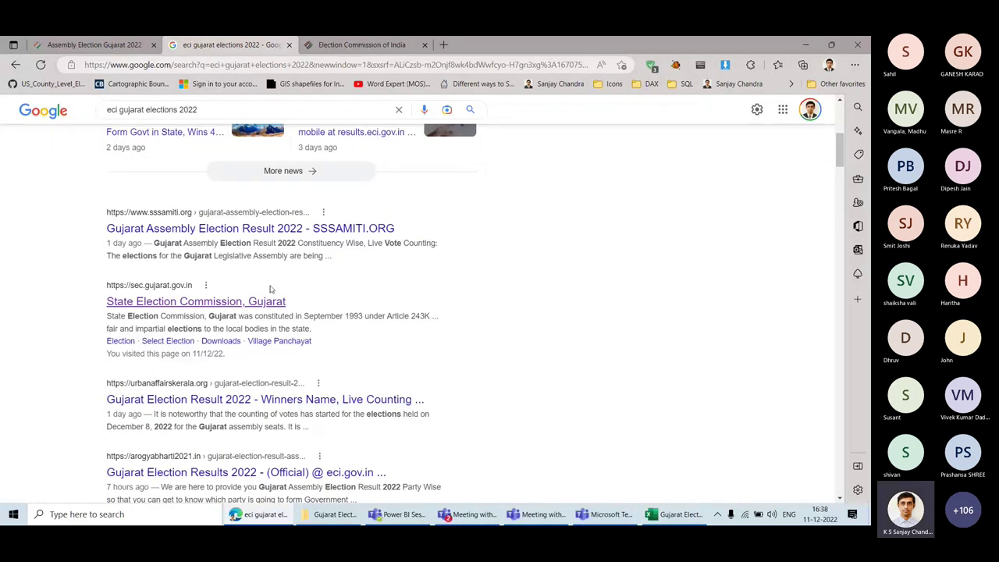
{"action": "scroll", "coordinate": [295, 275], "scroll_direction": "up", "scroll_amount": 5}
{"action": "left_click", "coordinate": [211, 225]}
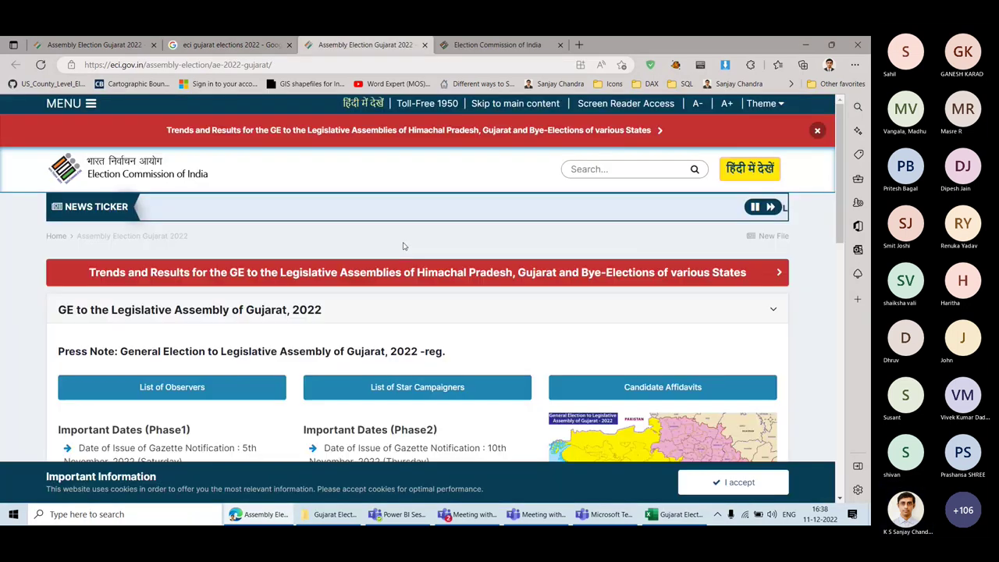
{"action": "scroll", "coordinate": [404, 243], "scroll_direction": "down", "scroll_amount": 3}
{"action": "scroll", "coordinate": [404, 243], "scroll_direction": "up", "scroll_amount": 1}
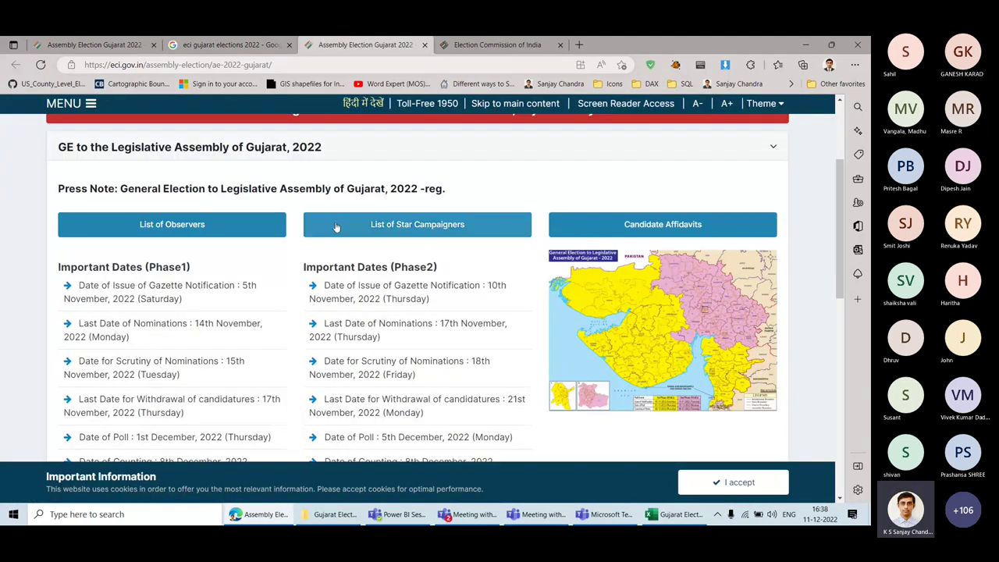
{"action": "left_click", "coordinate": [275, 192]}
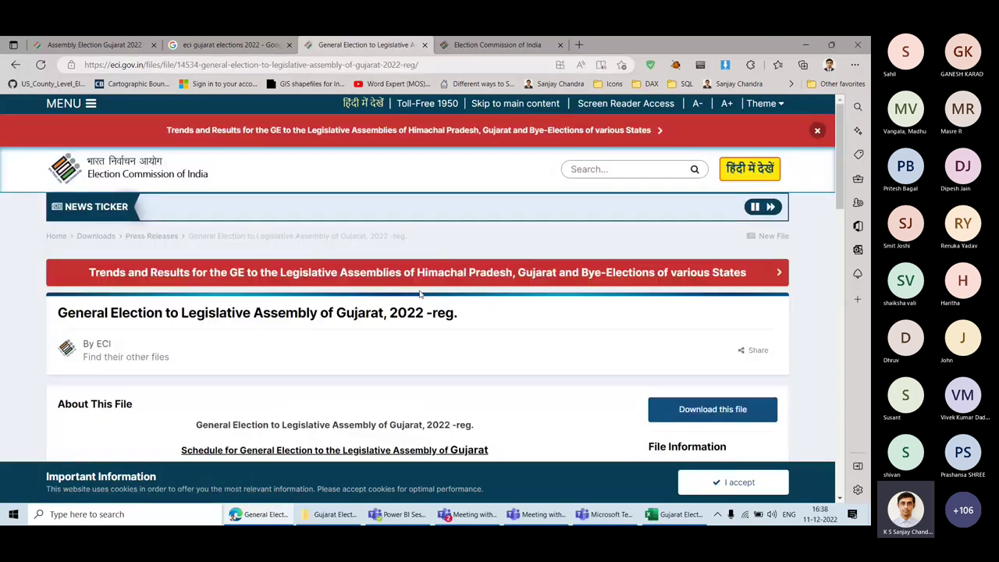
Step: Read through the Gujarat 2022 election schedule in the press note and close that page
{"action": "scroll", "coordinate": [419, 294], "scroll_direction": "down", "scroll_amount": 5}
{"action": "scroll", "coordinate": [418, 294], "scroll_direction": "up", "scroll_amount": 3}
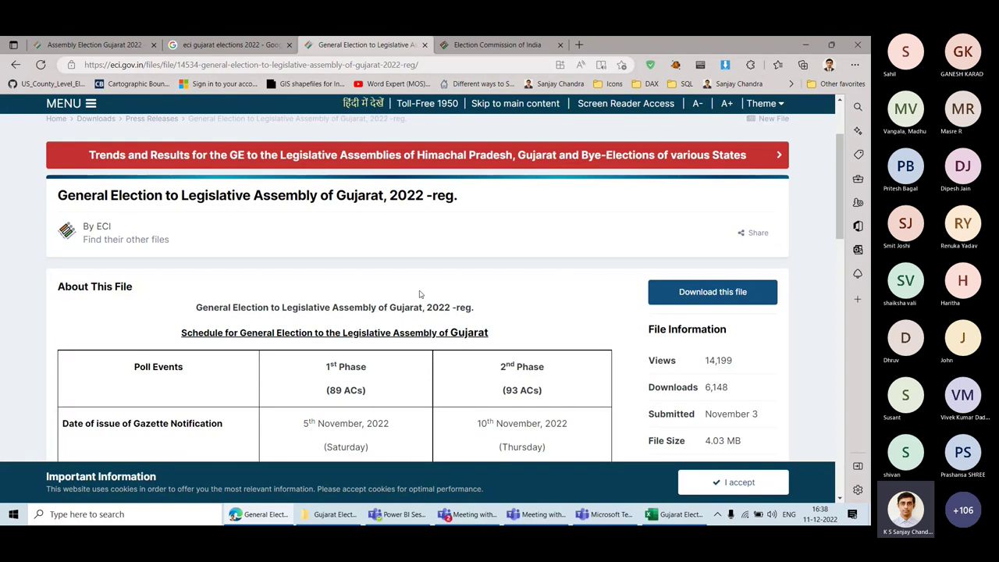
{"action": "scroll", "coordinate": [419, 294], "scroll_direction": "down", "scroll_amount": 3}
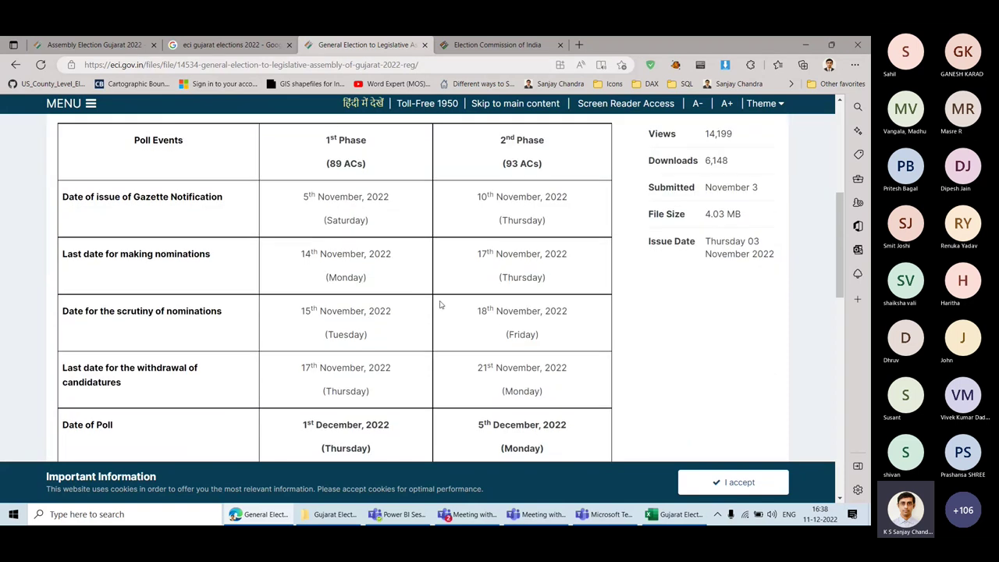
{"action": "scroll", "coordinate": [440, 303], "scroll_direction": "down", "scroll_amount": 4}
{"action": "scroll", "coordinate": [439, 304], "scroll_direction": "up", "scroll_amount": 10}
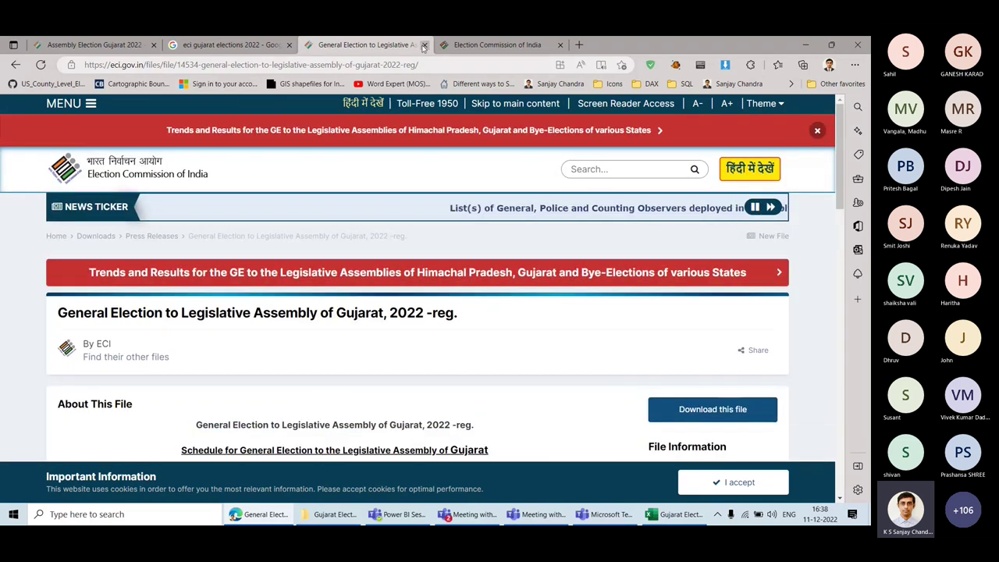
{"action": "left_click", "coordinate": [424, 45]}
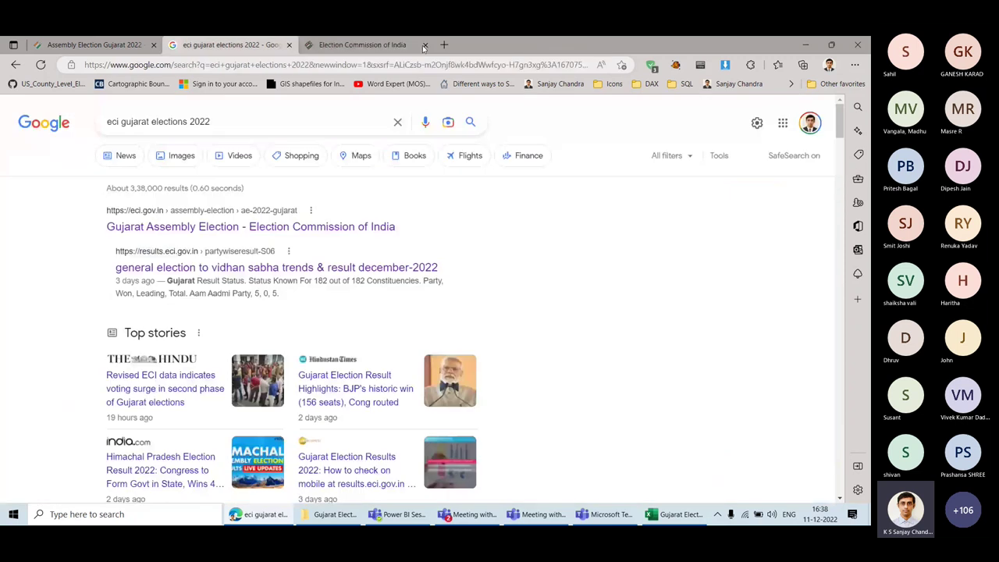
Step: Browse the December 2022 results site's search page, Gujarat partywise results and constituencywise all-candidates results
{"action": "left_click", "coordinate": [379, 47]}
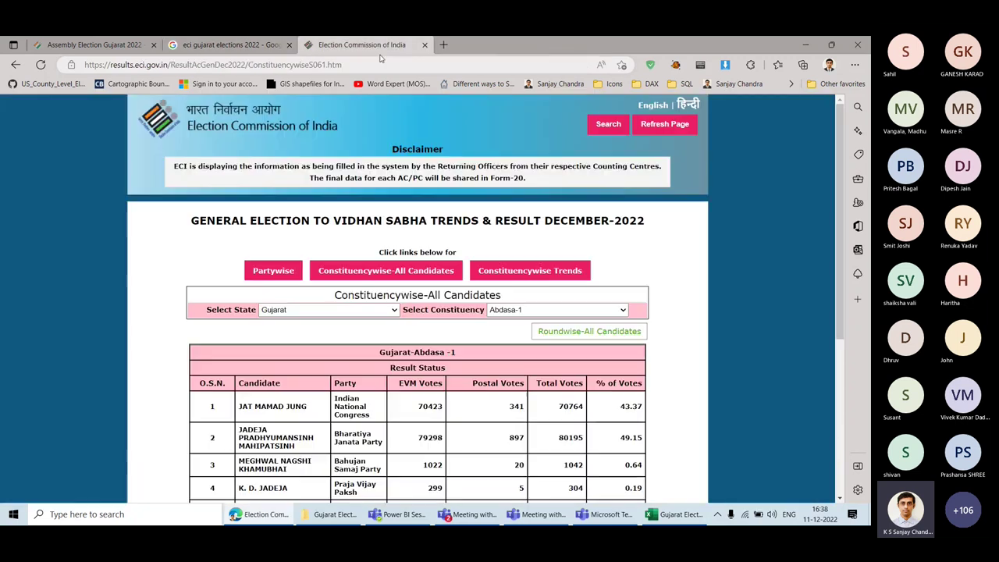
{"action": "left_click", "coordinate": [601, 126]}
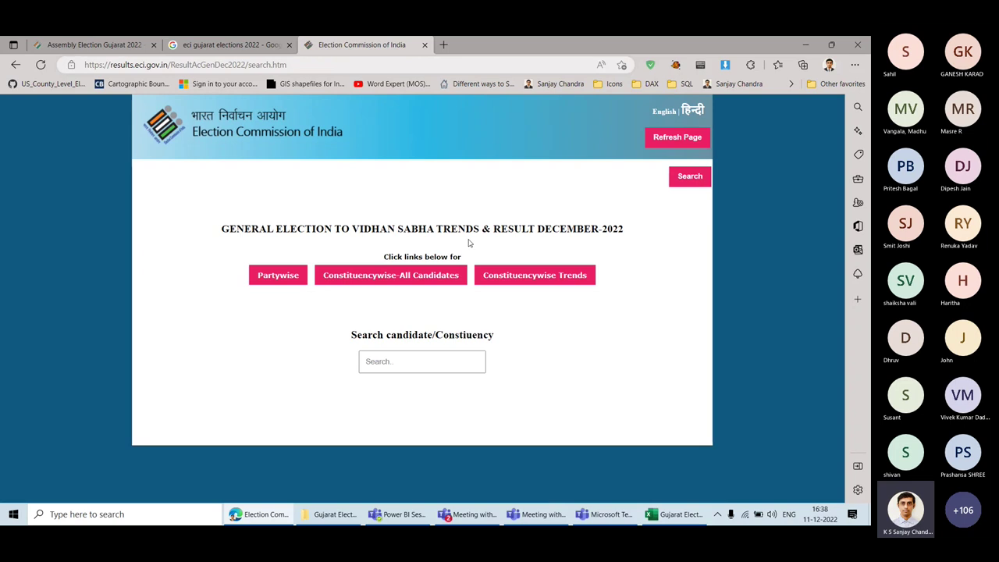
{"action": "left_click", "coordinate": [279, 281]}
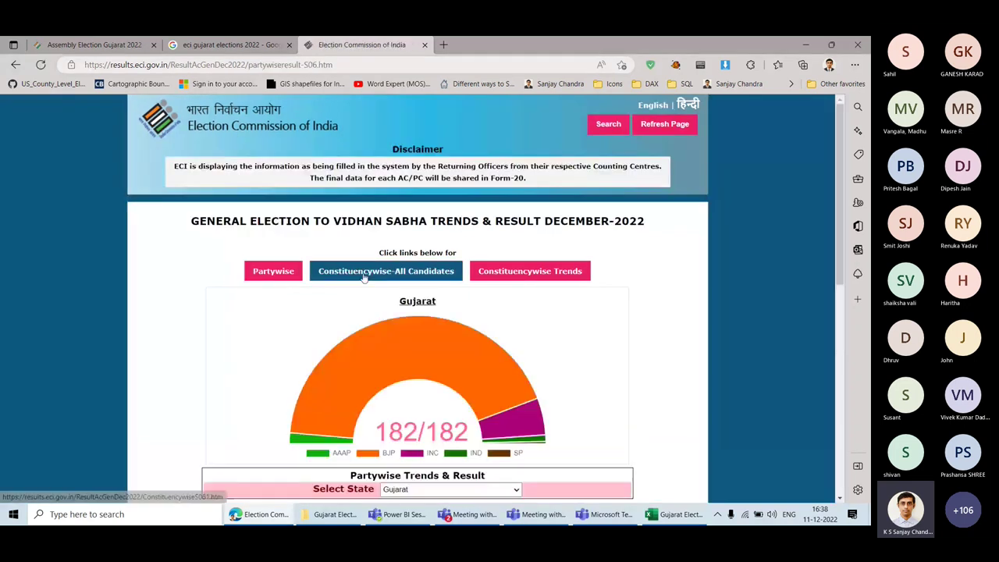
{"action": "left_click", "coordinate": [363, 278]}
{"action": "scroll", "coordinate": [428, 422], "scroll_direction": "down", "scroll_amount": 1}
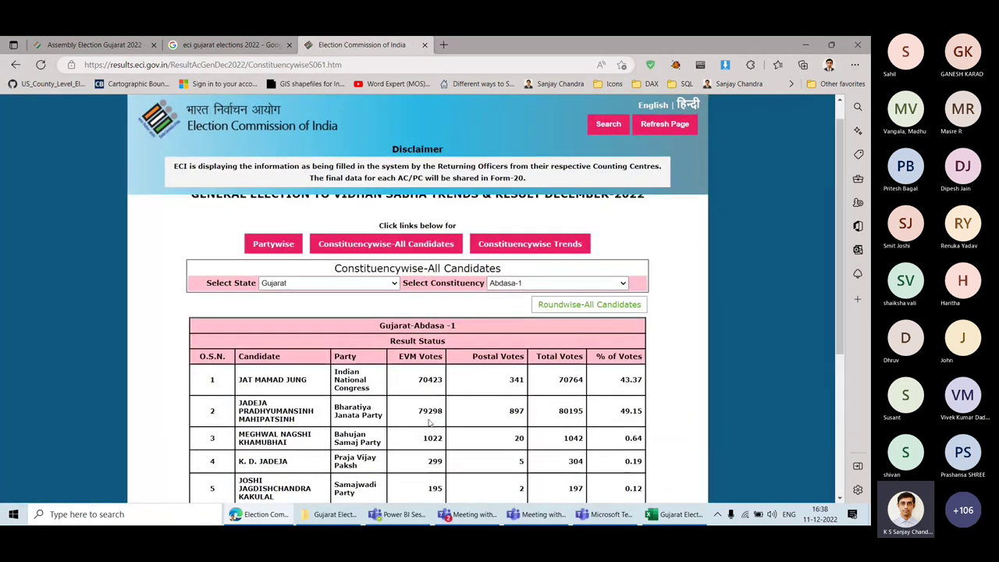
Step: Open the Constituencywise Trends results for Gujarat and examine the candidates, parties and margins in the table
{"action": "left_click", "coordinate": [529, 244]}
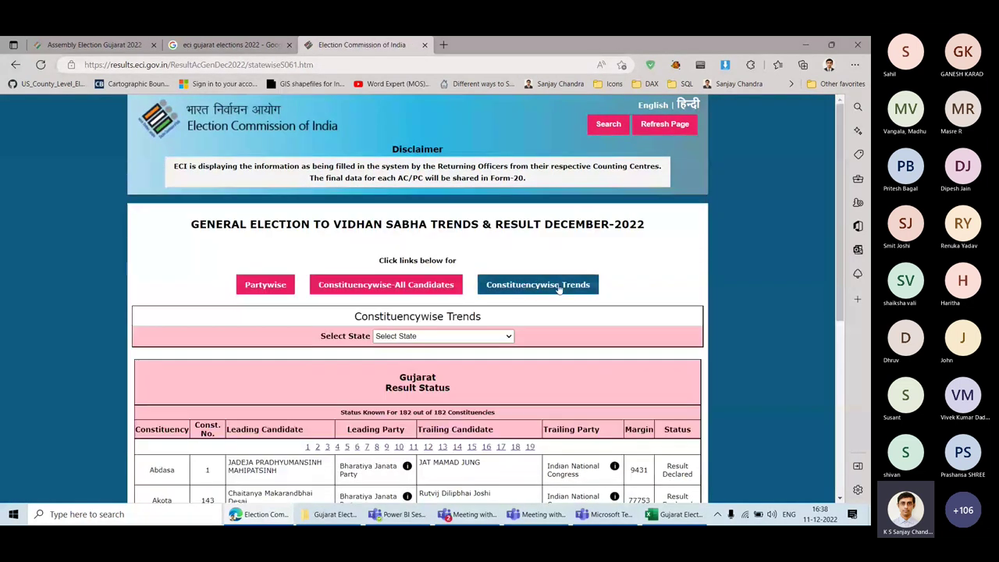
{"action": "scroll", "coordinate": [550, 333], "scroll_direction": "down", "scroll_amount": 3}
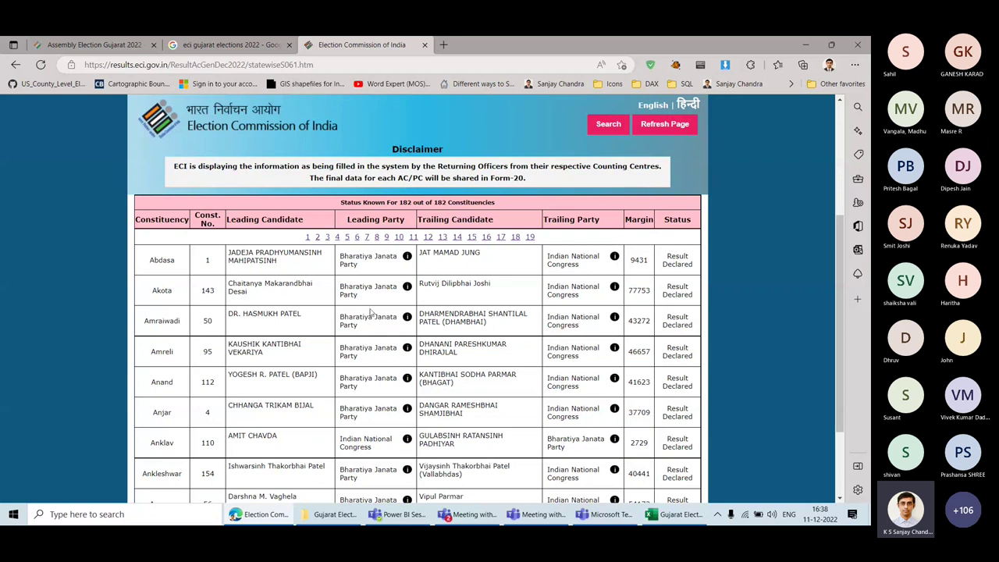
{"action": "scroll", "coordinate": [453, 341], "scroll_direction": "up", "scroll_amount": 1}
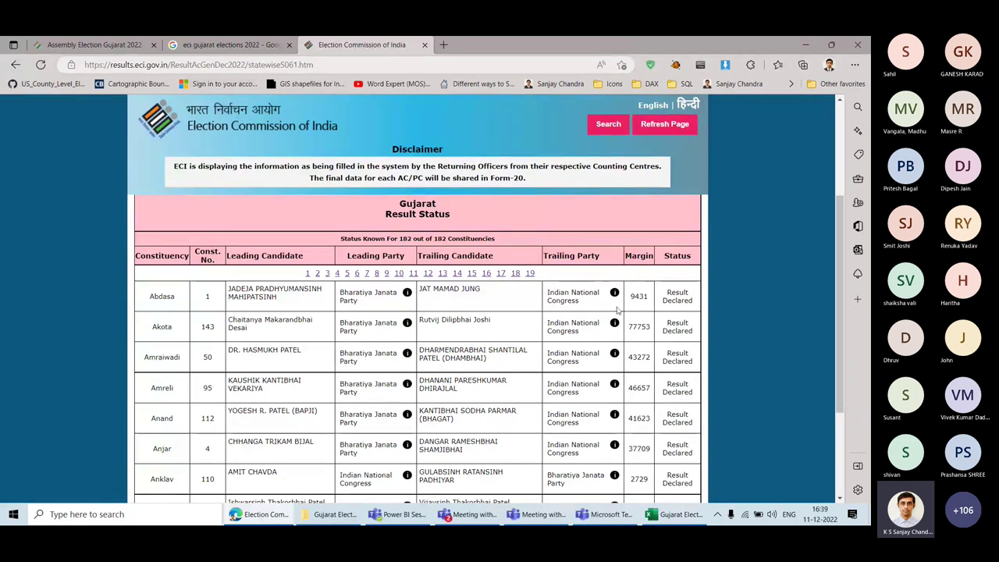
{"action": "mouse_move", "coordinate": [637, 350]}
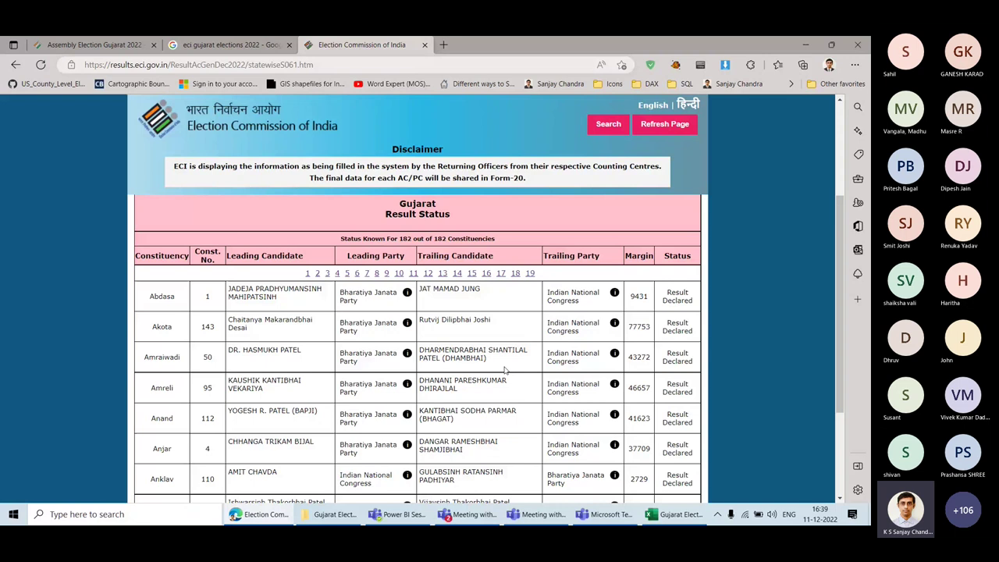
{"action": "scroll", "coordinate": [504, 370], "scroll_direction": "down", "scroll_amount": 1}
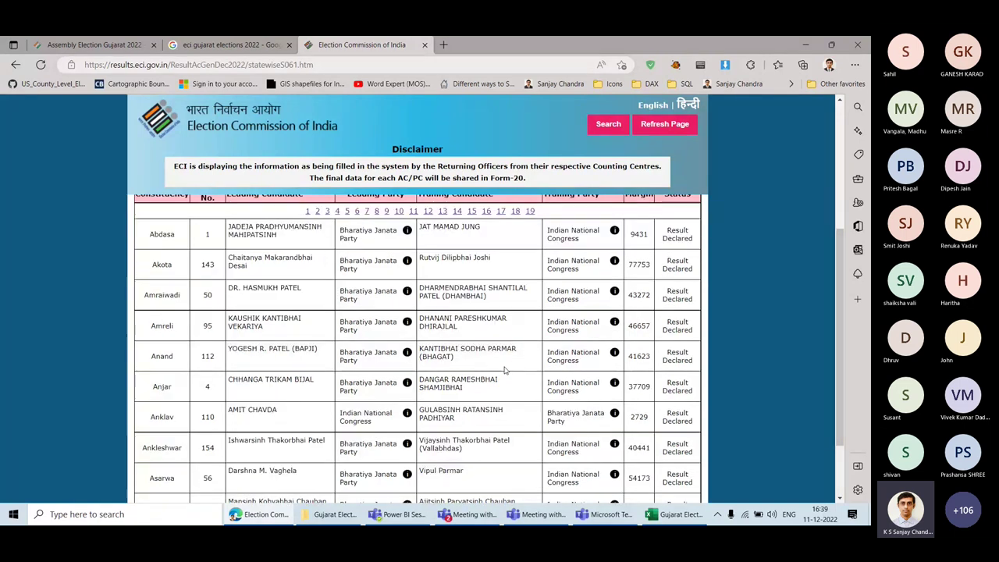
{"action": "scroll", "coordinate": [504, 370], "scroll_direction": "up", "scroll_amount": 2}
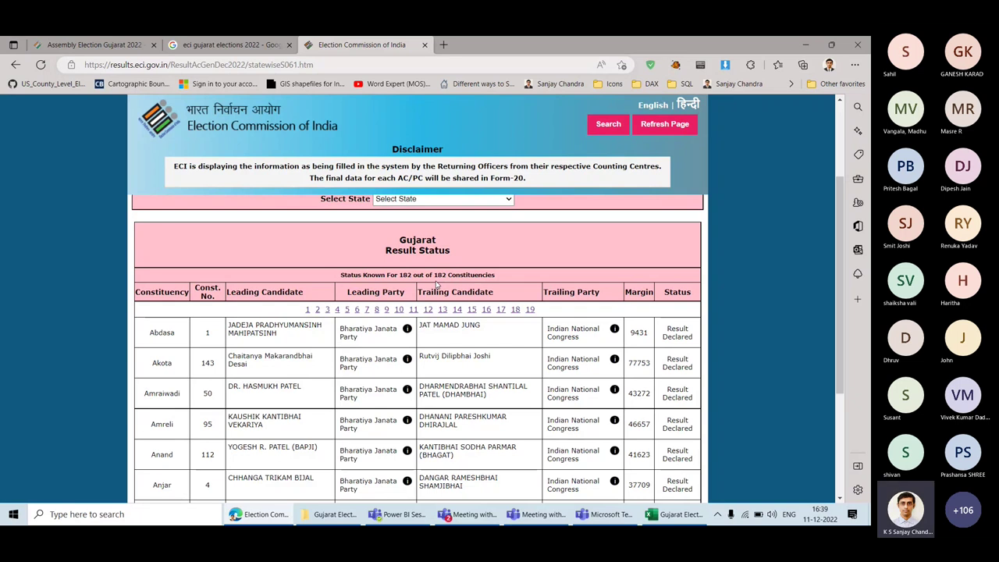
{"action": "scroll", "coordinate": [437, 285], "scroll_direction": "down", "scroll_amount": 2}
Step: Switch to the Gujarat Elections workbook in Excel and rename Sheet2 as "2022 Election Results"
{"action": "left_click", "coordinate": [674, 514]}
{"action": "left_click", "coordinate": [100, 483]}
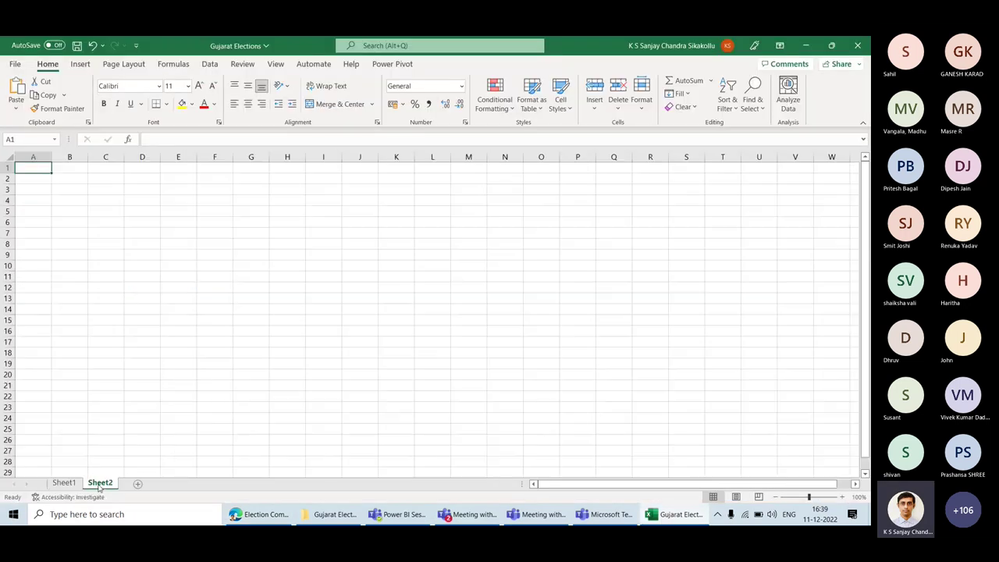
{"action": "double_click", "coordinate": [100, 483]}
{"action": "type", "text": "2022 Election Results"}
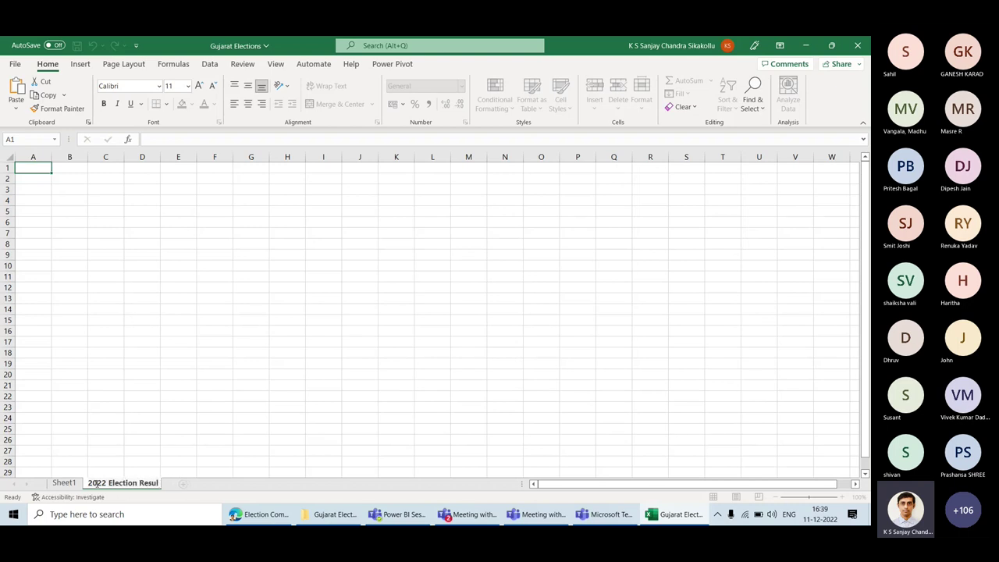
{"action": "key", "text": "Return"}
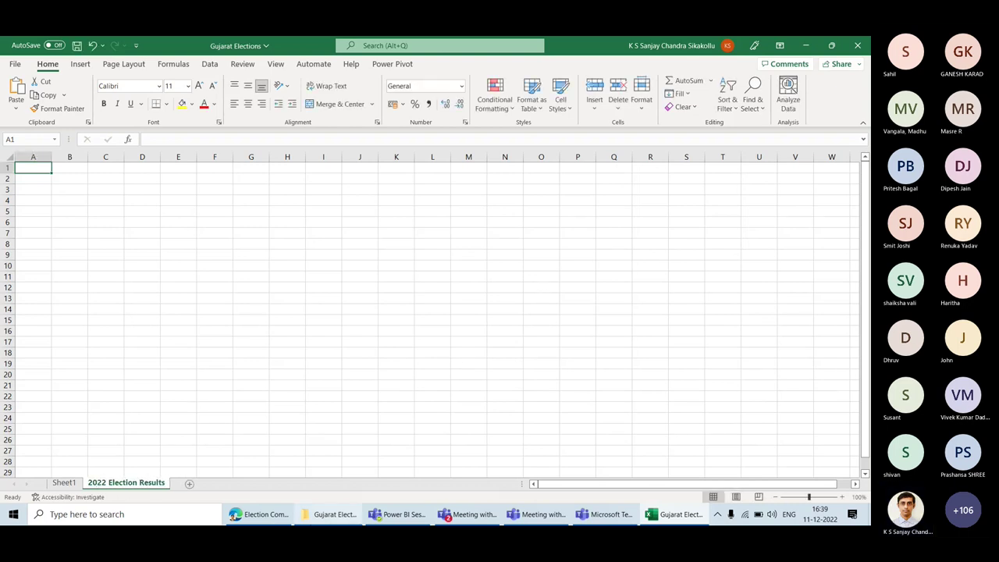
Step: Switch back to the browser and select the Gujarat results table from the Constituency header through the Balasinor row for copying
{"action": "left_click", "coordinate": [259, 514]}
{"action": "scroll", "coordinate": [199, 238], "scroll_direction": "up", "scroll_amount": 1}
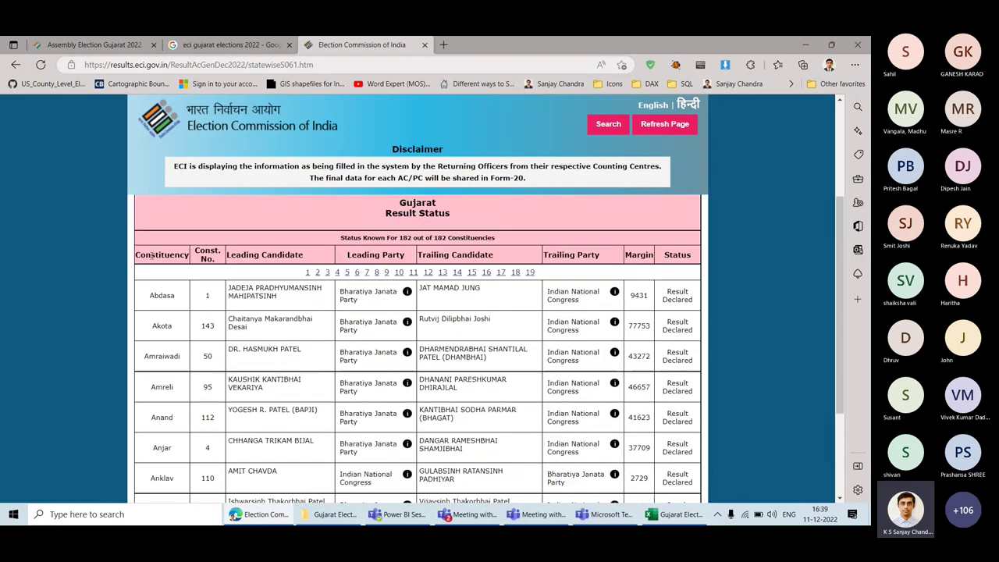
{"action": "left_click_drag", "start_coordinate": [137, 253], "coordinate": [694, 426]}
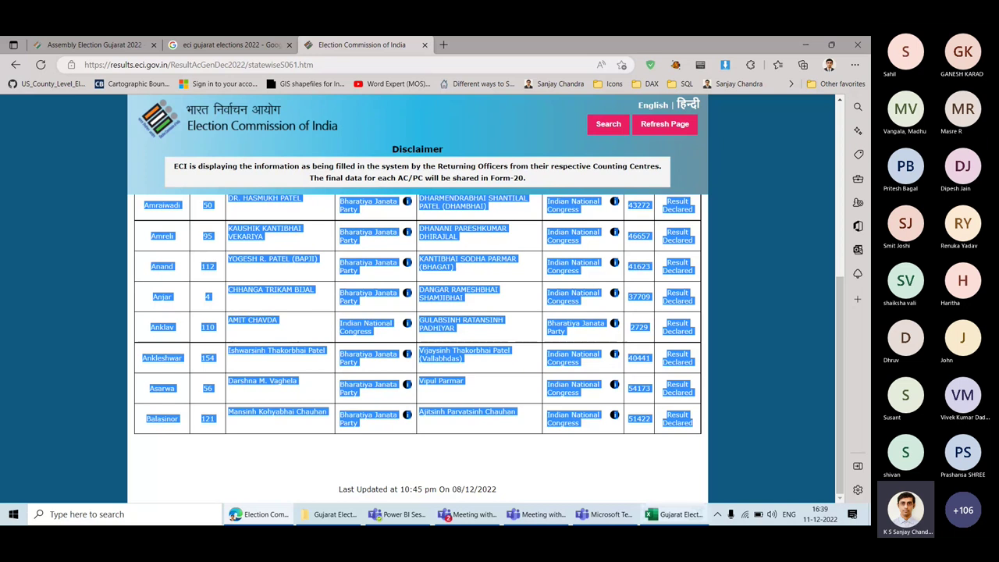
Step: Paste the copied results table into the Excel sheet at A1 with destination formatting and delete the page-number row 2
{"action": "left_click", "coordinate": [680, 514]}
{"action": "right_click", "coordinate": [32, 168]}
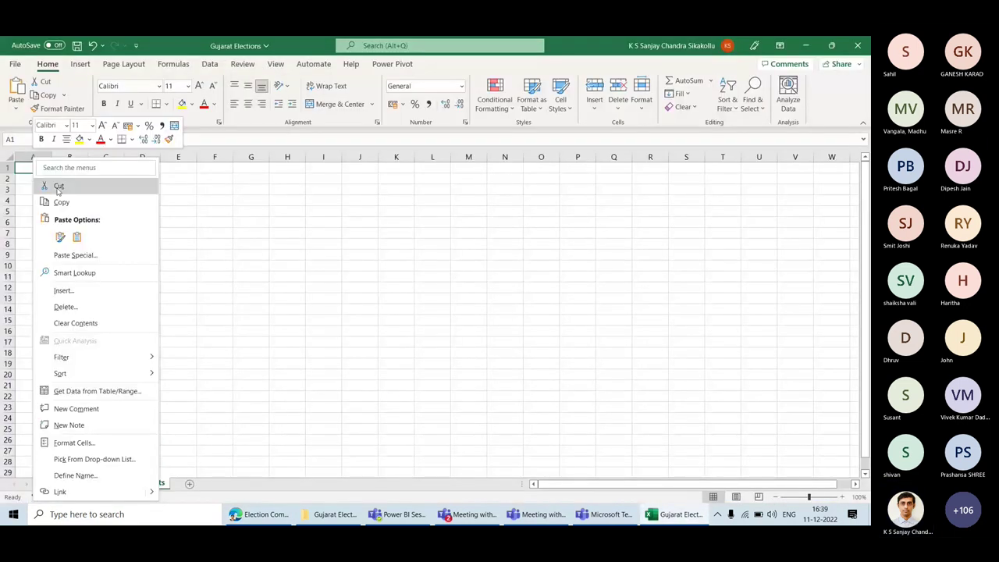
{"action": "left_click", "coordinate": [49, 233]}
{"action": "left_click", "coordinate": [6, 179]}
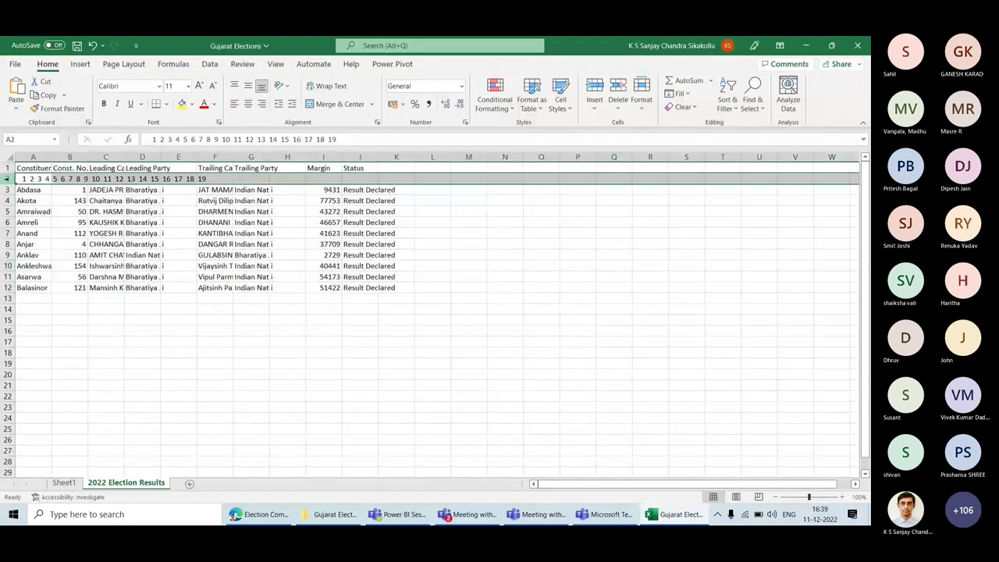
{"action": "key", "text": "ctrl+minus"}
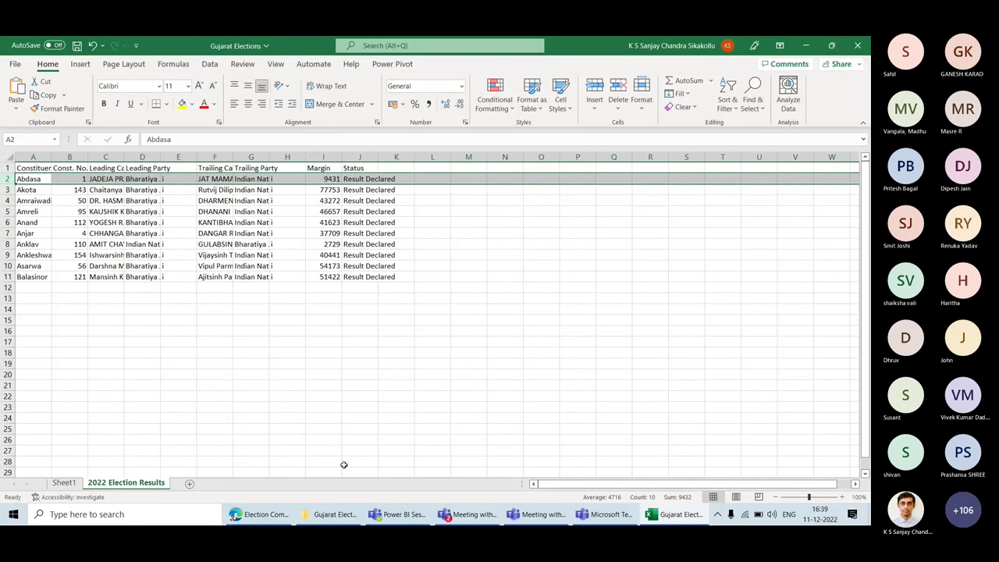
Step: Switch to the browser and review the Partywise results for Gujarat, including the seats table and vote share
{"action": "key", "text": "alt+Tab"}
{"action": "scroll", "coordinate": [228, 284], "scroll_direction": "up", "scroll_amount": 5}
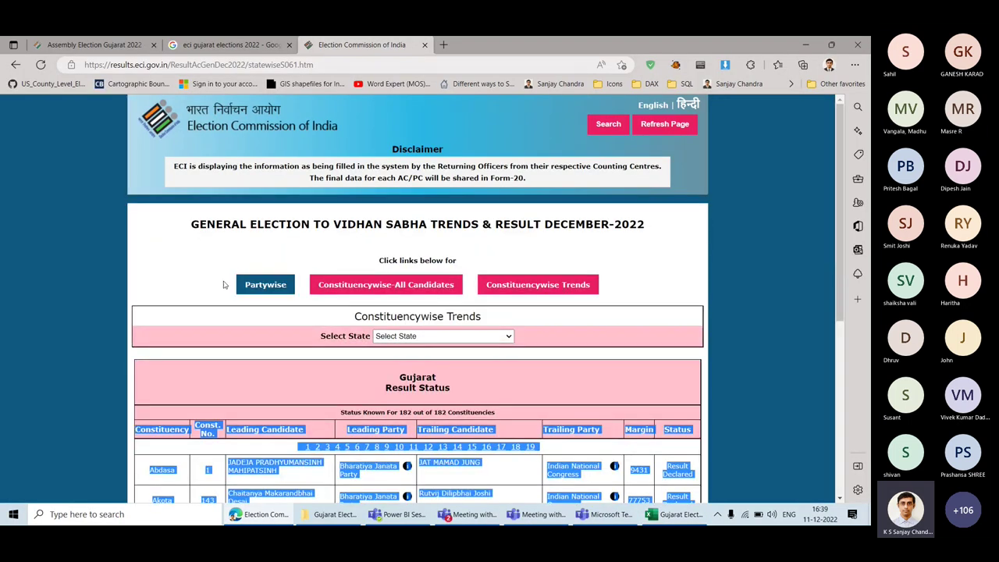
{"action": "left_click", "coordinate": [241, 284]}
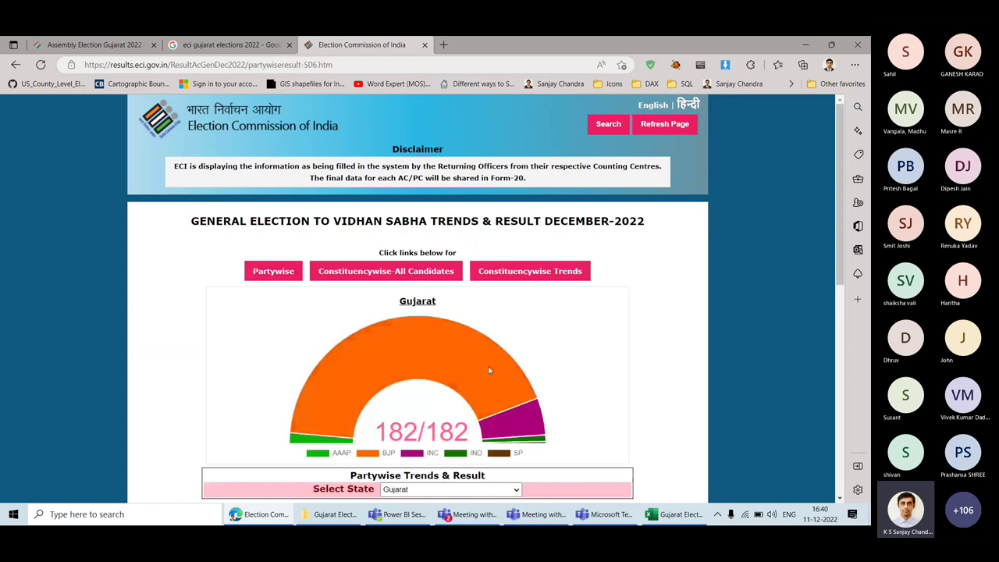
{"action": "scroll", "coordinate": [612, 326], "scroll_direction": "down", "scroll_amount": 5}
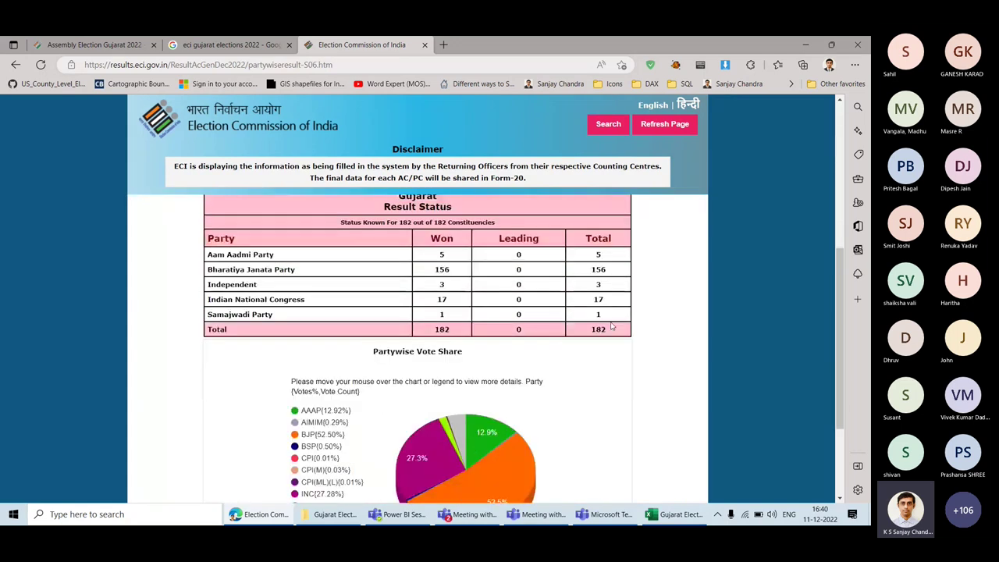
{"action": "scroll", "coordinate": [612, 327], "scroll_direction": "up", "scroll_amount": 5}
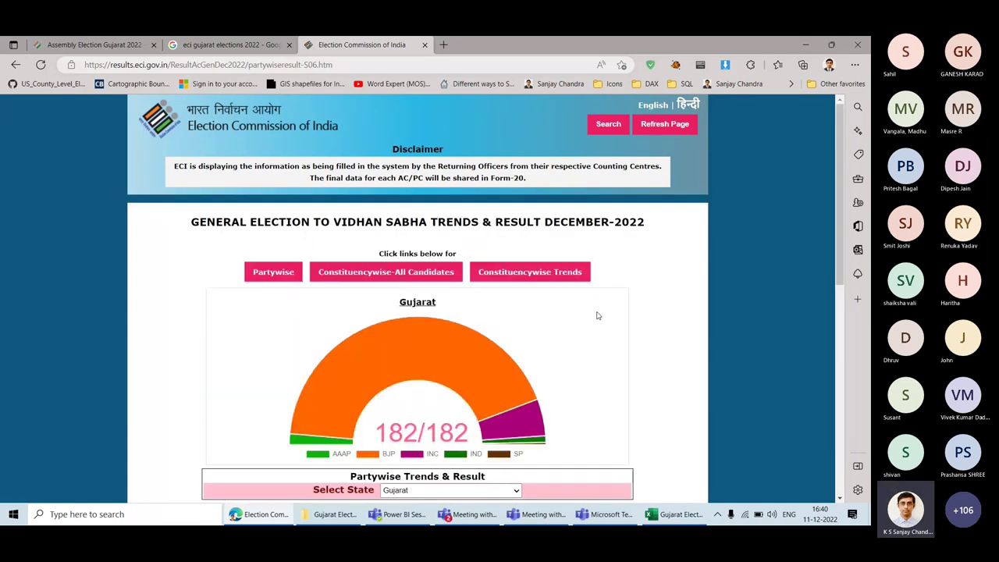
Step: Open the Constituencywise Trends and copy the Gujarat table from the Constituency header through the Balasinor row
{"action": "left_click", "coordinate": [515, 273]}
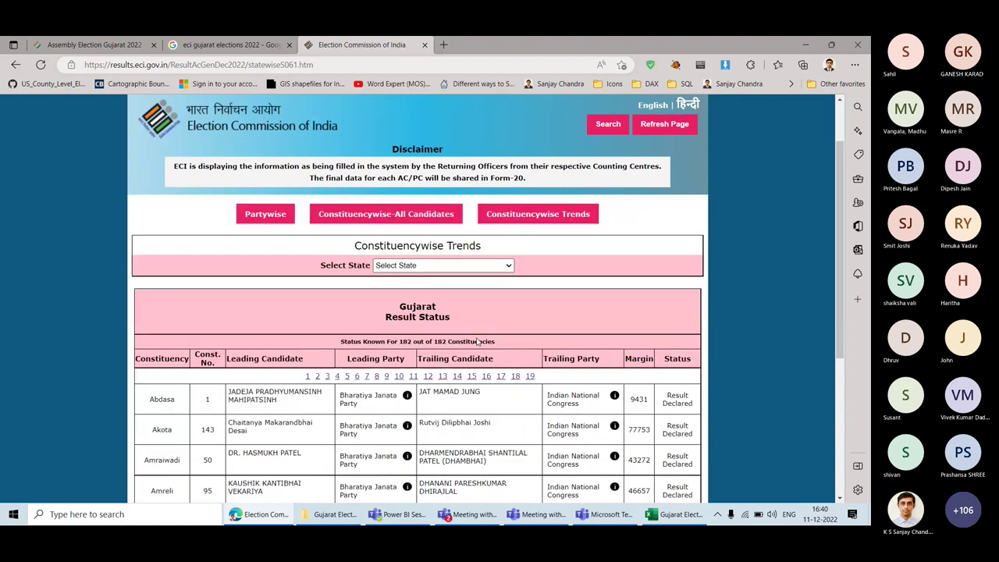
{"action": "scroll", "coordinate": [477, 341], "scroll_direction": "down", "scroll_amount": 3}
{"action": "scroll", "coordinate": [474, 322], "scroll_direction": "up", "scroll_amount": 1}
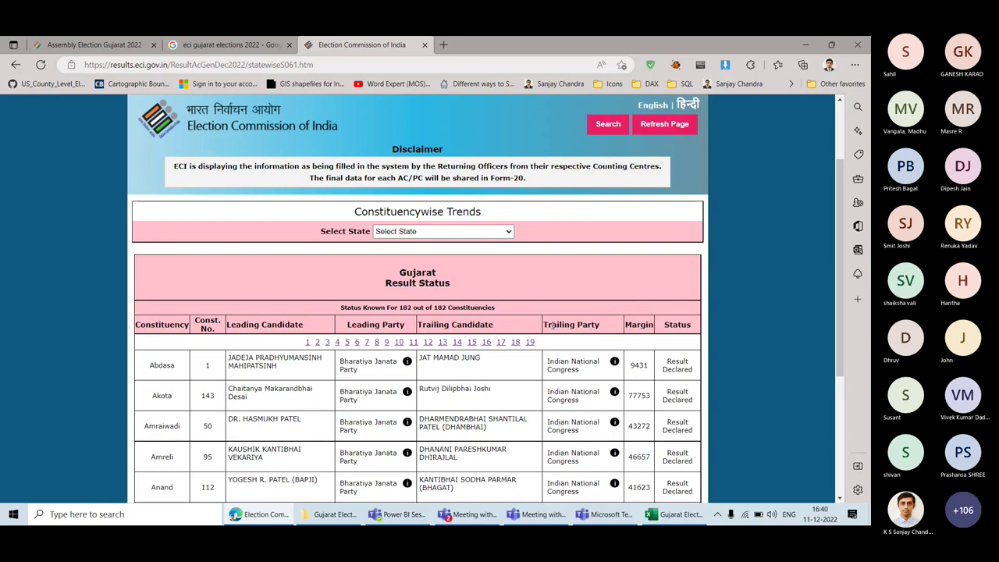
{"action": "scroll", "coordinate": [552, 326], "scroll_direction": "down", "scroll_amount": 2}
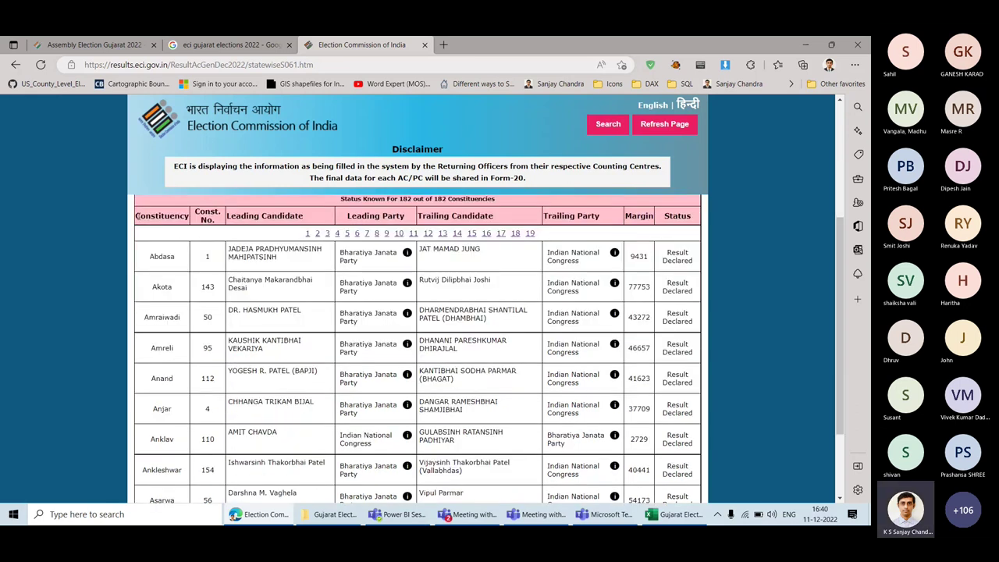
{"action": "left_click_drag", "start_coordinate": [135, 216], "coordinate": [688, 423]}
Step: Switch to the Excel workbook and clear all existing data from the 2022 Election Results sheet
{"action": "left_click", "coordinate": [659, 514]}
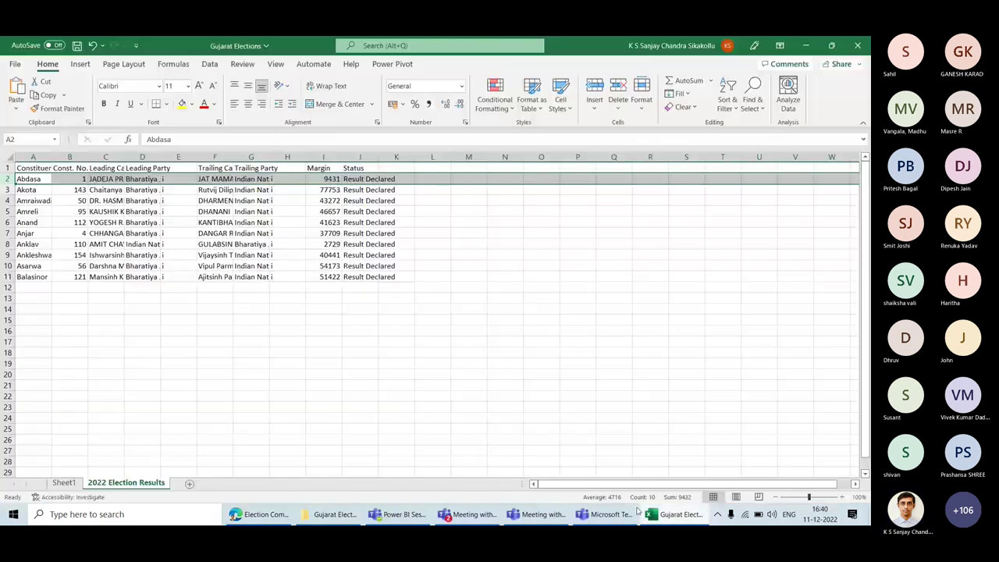
{"action": "left_click", "coordinate": [126, 261]}
{"action": "key", "text": "ctrl+a"}
{"action": "key", "text": "Delete"}
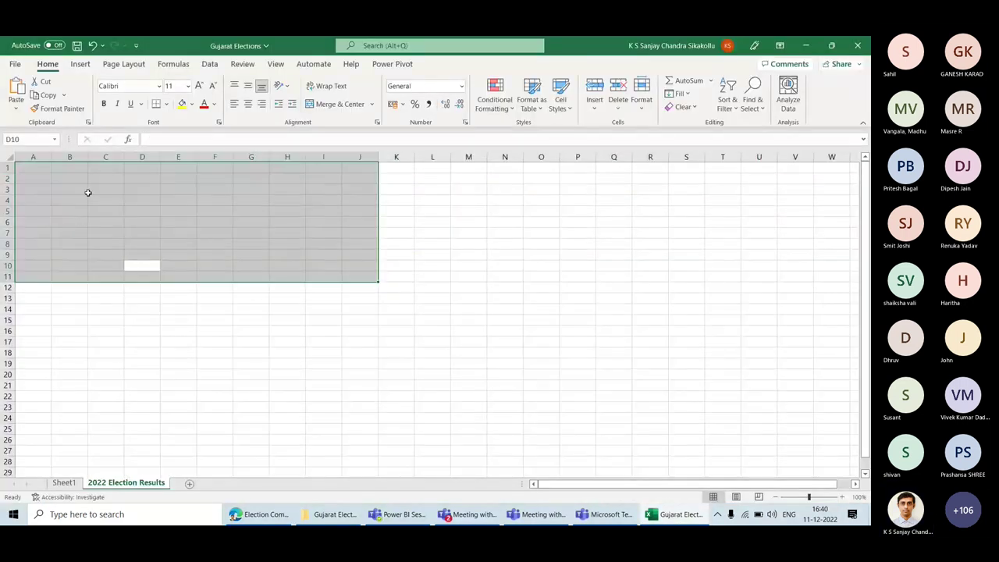
Step: Paste the copied table at A1 matching destination formatting and delete the page-number row 2
{"action": "left_click", "coordinate": [33, 170]}
{"action": "right_click", "coordinate": [32, 172]}
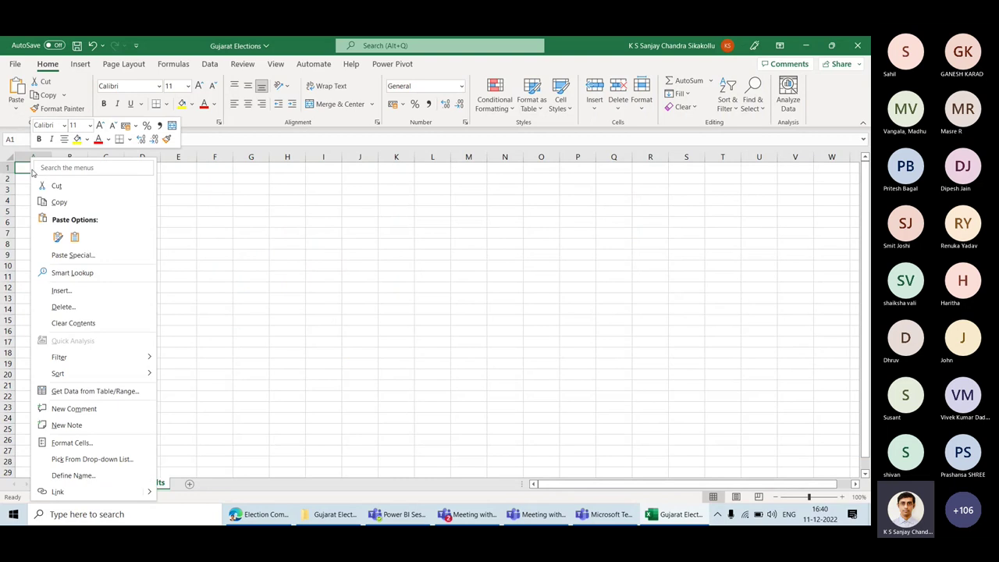
{"action": "left_click", "coordinate": [75, 237]}
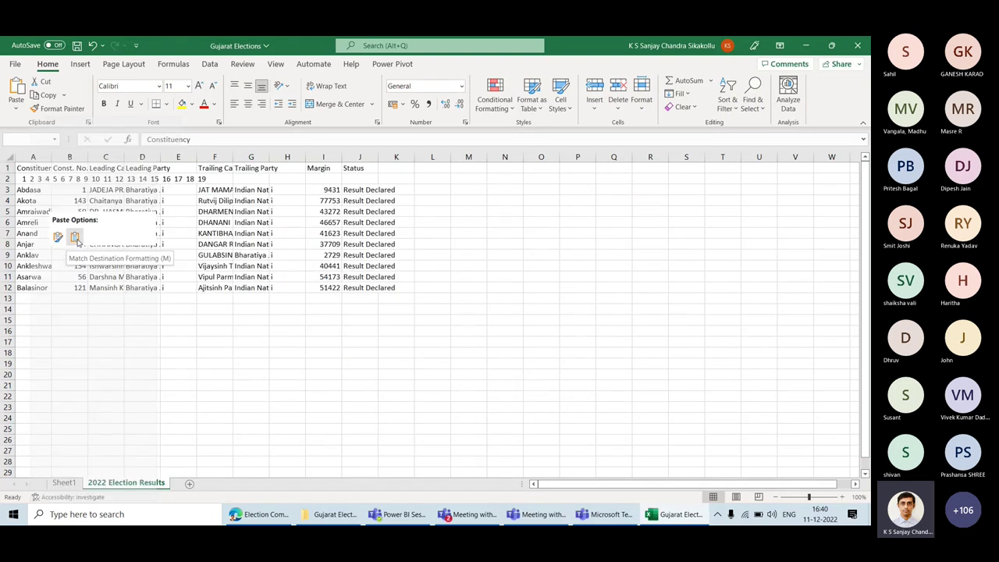
{"action": "left_click", "coordinate": [8, 178]}
{"action": "right_click", "coordinate": [8, 179]}
{"action": "left_click", "coordinate": [31, 309]}
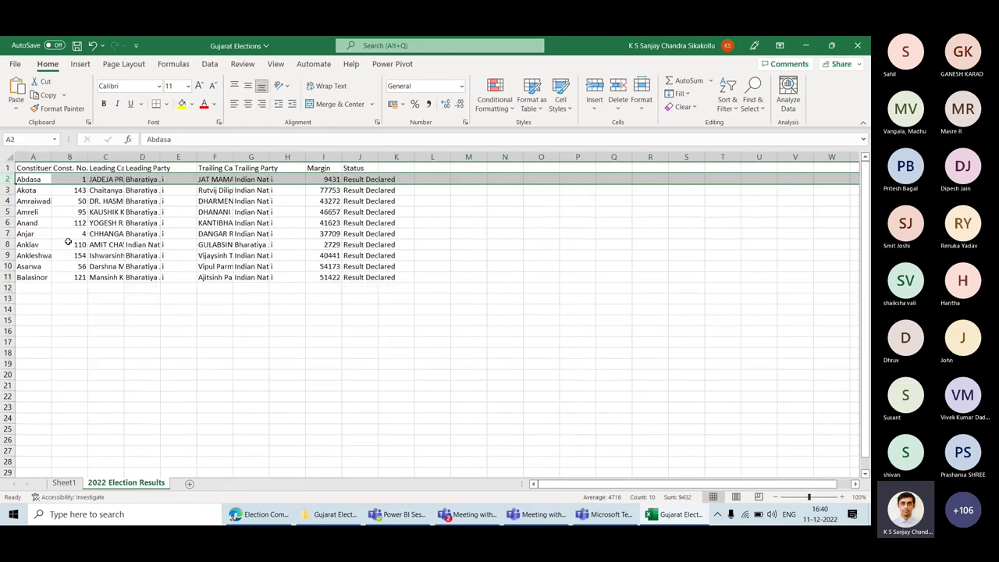
{"action": "key", "text": "ctrl+Home"}
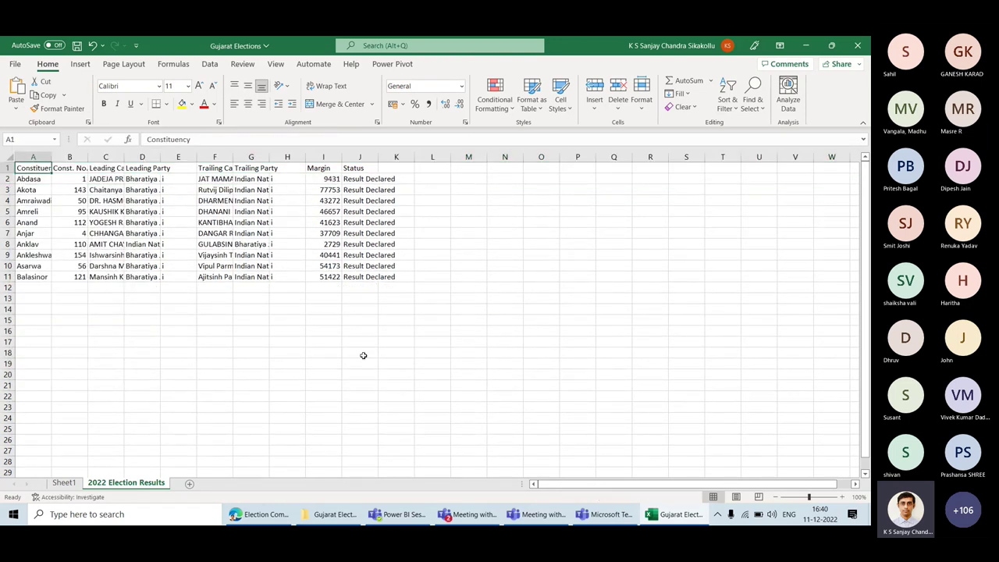
Step: Switch to the browser, open page 2 of the Gujarat results and copy the Bansda through Bhiloda rows
{"action": "left_click", "coordinate": [261, 514]}
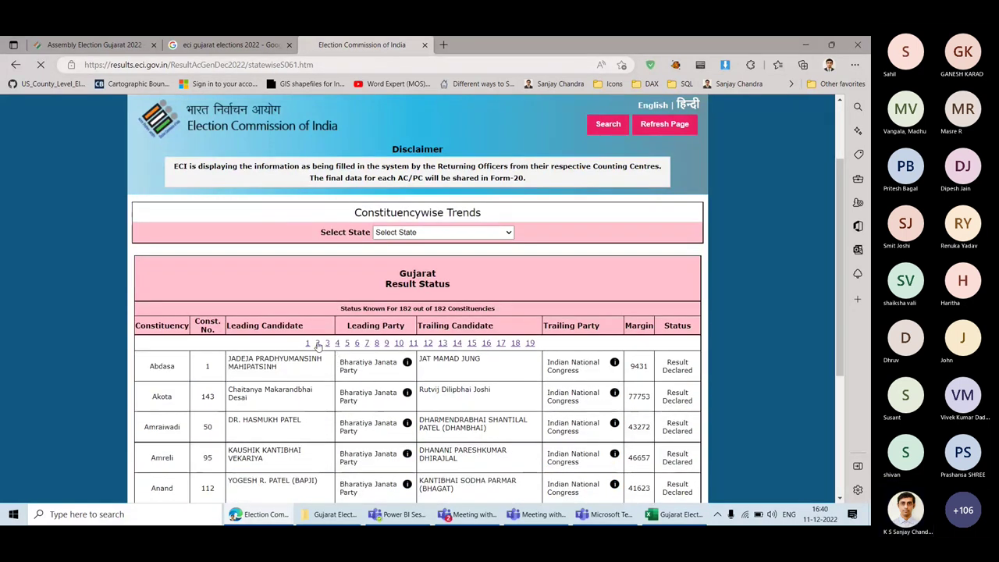
{"action": "left_click", "coordinate": [317, 343]}
{"action": "left_click_drag", "start_coordinate": [149, 243], "coordinate": [693, 431]}
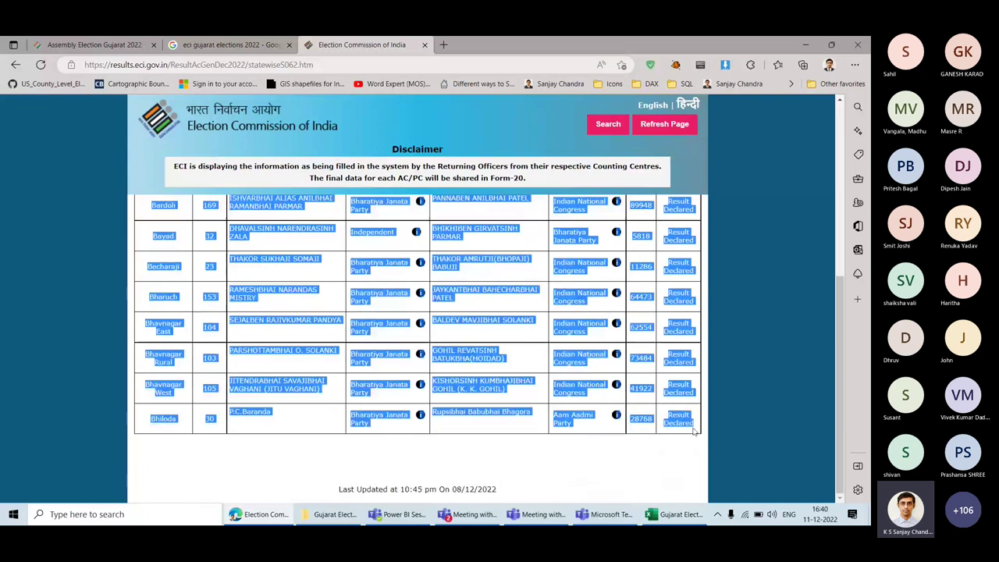
Step: Switch to Excel, paste the page 2 rows at A12 matching destination formatting, and select cell A22
{"action": "left_click", "coordinate": [675, 513]}
{"action": "left_click", "coordinate": [27, 287]}
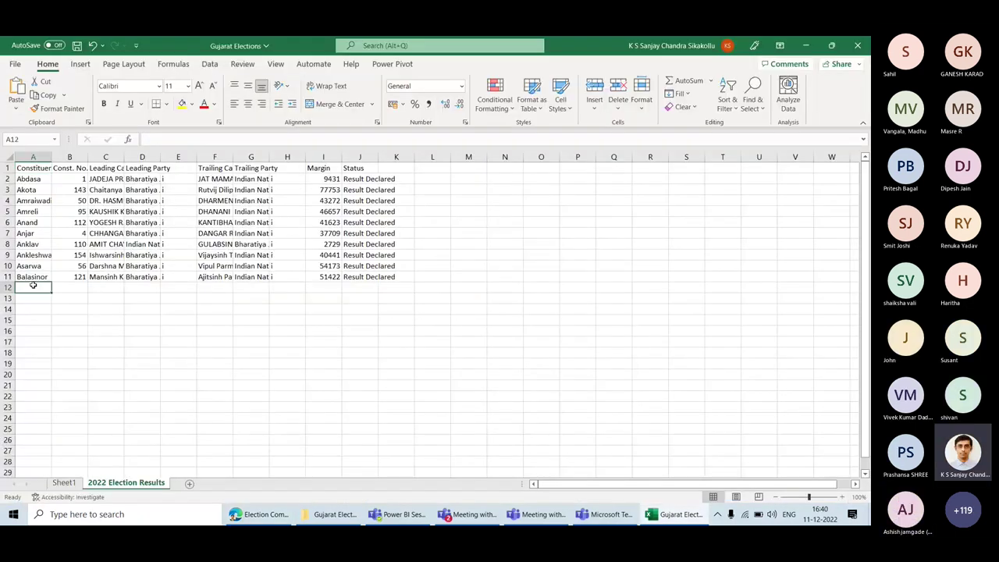
{"action": "right_click", "coordinate": [34, 289]}
{"action": "left_click", "coordinate": [68, 237]}
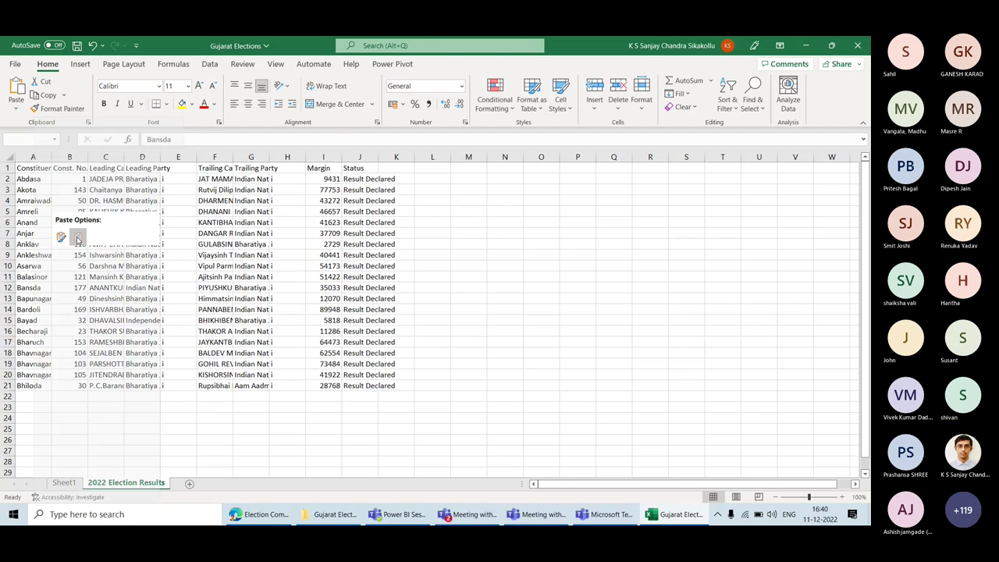
{"action": "left_click", "coordinate": [40, 398]}
{"action": "scroll", "coordinate": [40, 398], "scroll_direction": "down", "scroll_amount": 2}
{"action": "scroll", "coordinate": [40, 398], "scroll_direction": "up", "scroll_amount": 2}
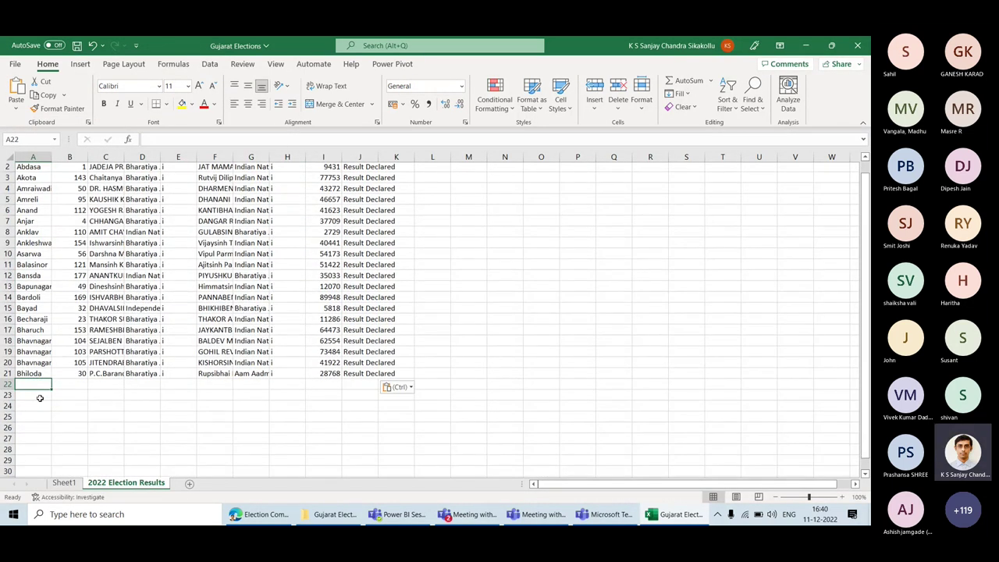
{"action": "scroll", "coordinate": [40, 398], "scroll_direction": "up", "scroll_amount": 1}
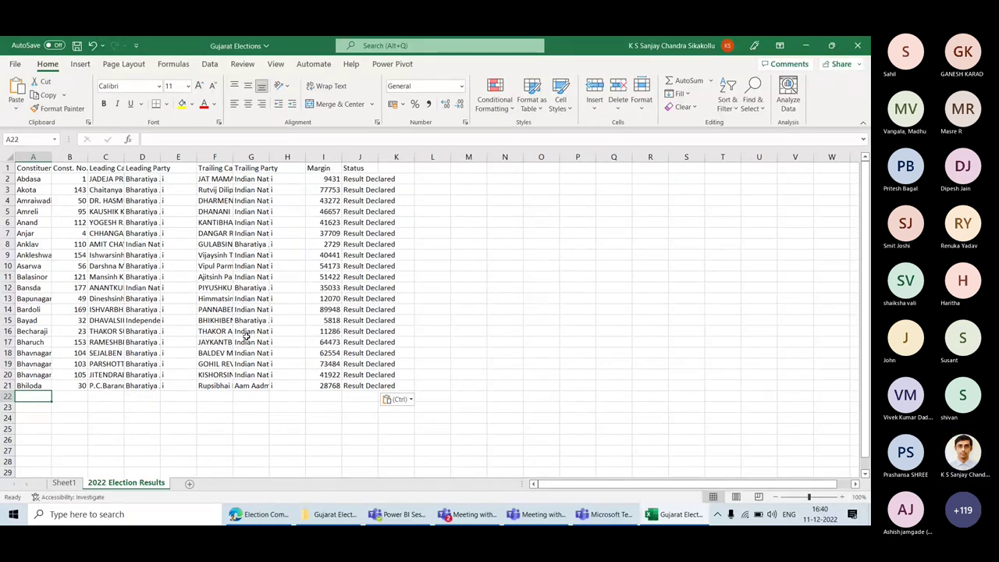
Step: Switch to the browser, open page 3 of the Gujarat results and copy the Bhuj through Dahod rows
{"action": "left_click", "coordinate": [260, 514]}
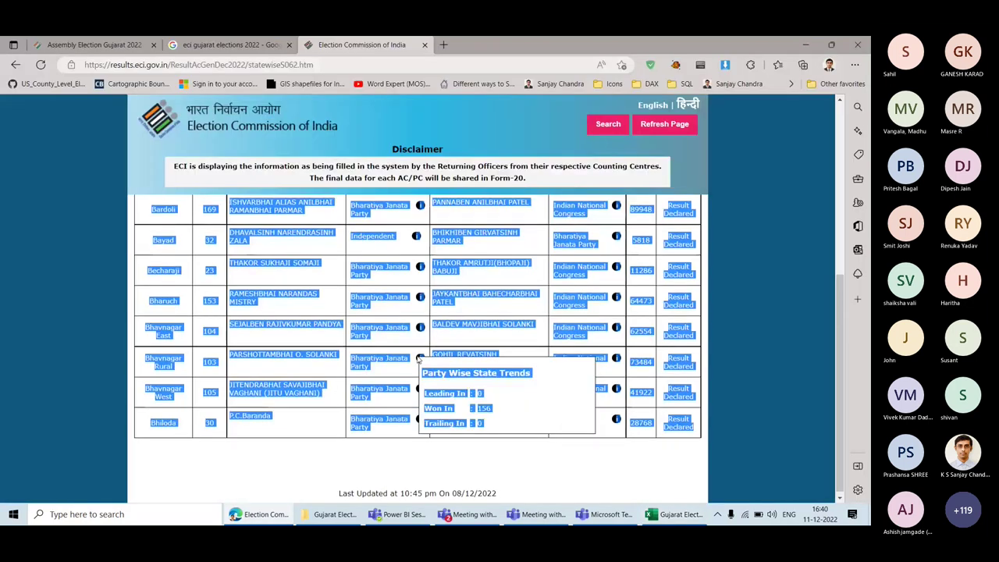
{"action": "scroll", "coordinate": [405, 353], "scroll_direction": "down", "scroll_amount": 2}
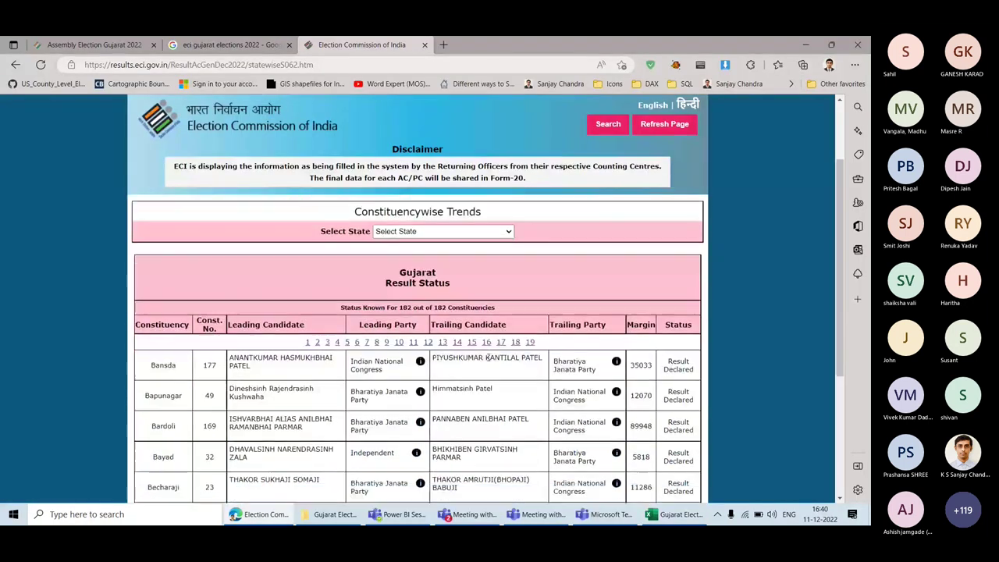
{"action": "left_click", "coordinate": [327, 343]}
{"action": "scroll", "coordinate": [234, 327], "scroll_direction": "down", "scroll_amount": 4}
{"action": "scroll", "coordinate": [164, 297], "scroll_direction": "up", "scroll_amount": 1}
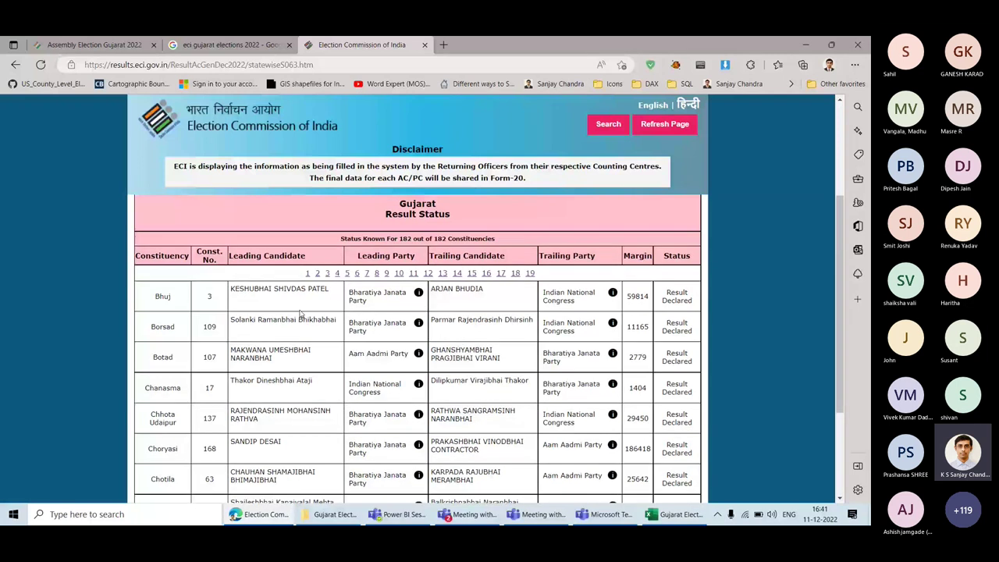
{"action": "left_click_drag", "start_coordinate": [159, 294], "coordinate": [741, 421]}
Step: Switch to Excel, paste the page 3 rows at A22 matching destination formatting, and select cell A32
{"action": "key", "text": "alt+Tab"}
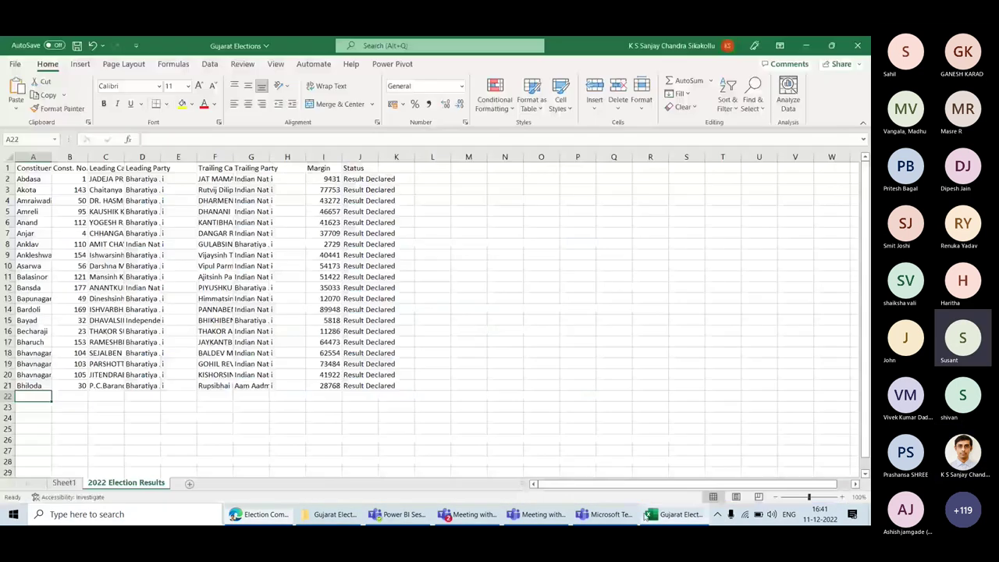
{"action": "right_click", "coordinate": [37, 396]}
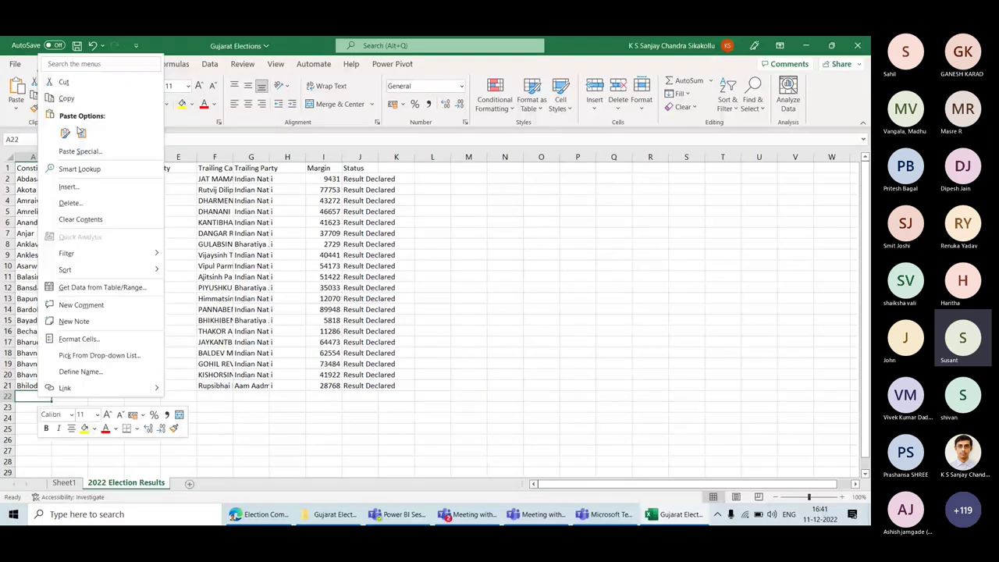
{"action": "left_click", "coordinate": [80, 132]}
{"action": "scroll", "coordinate": [185, 325], "scroll_direction": "down", "scroll_amount": 4}
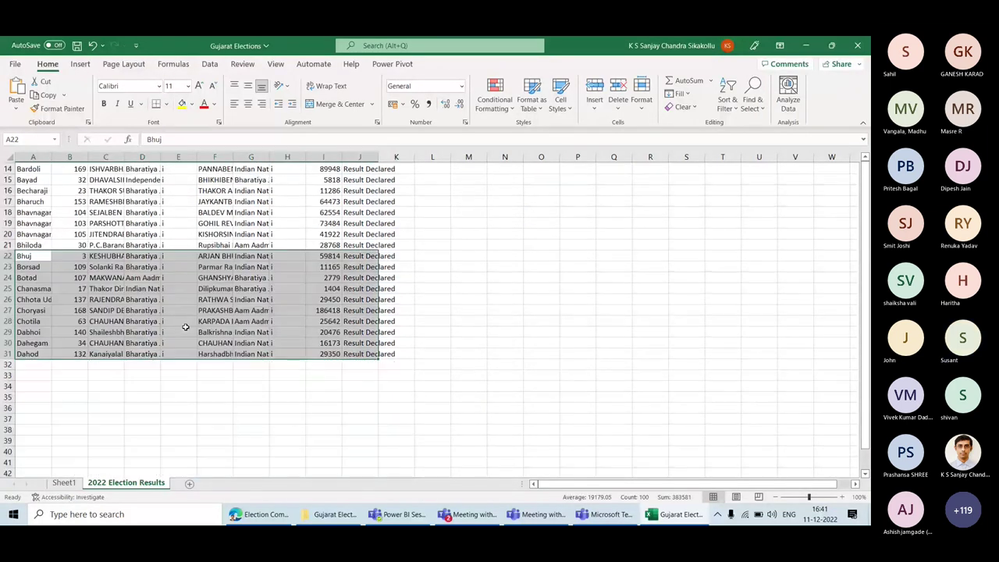
{"action": "left_click", "coordinate": [37, 365]}
Step: Switch to the browser, open page 4 of the Gujarat results and copy the Dangs through Devgadhbaria rows
{"action": "left_click", "coordinate": [272, 517]}
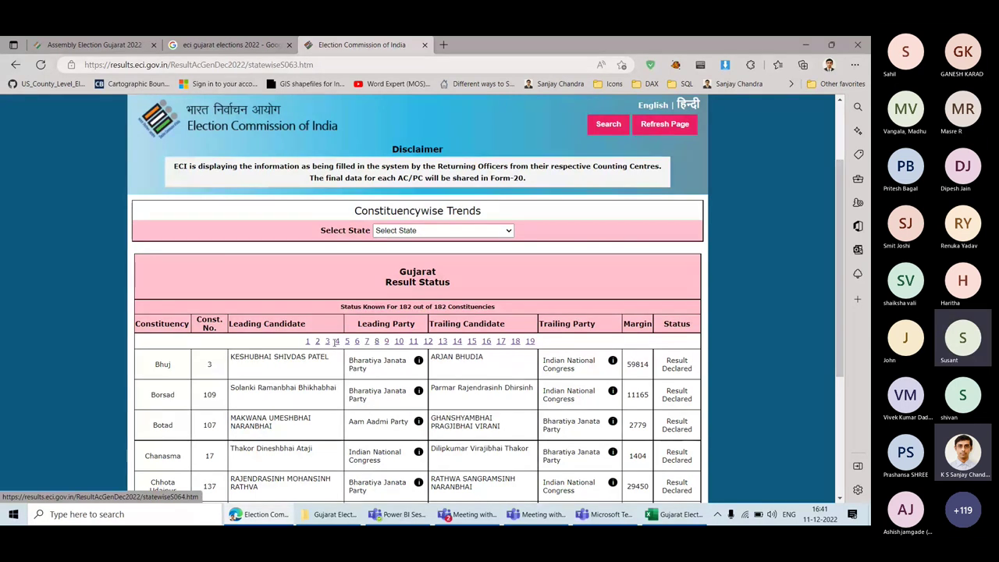
{"action": "left_click", "coordinate": [317, 344]}
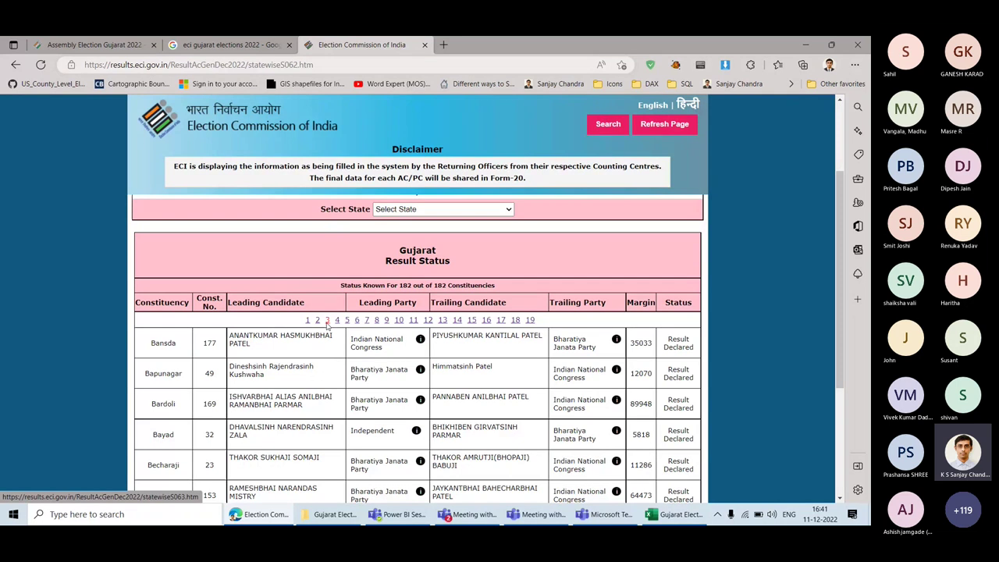
{"action": "left_click", "coordinate": [328, 326]}
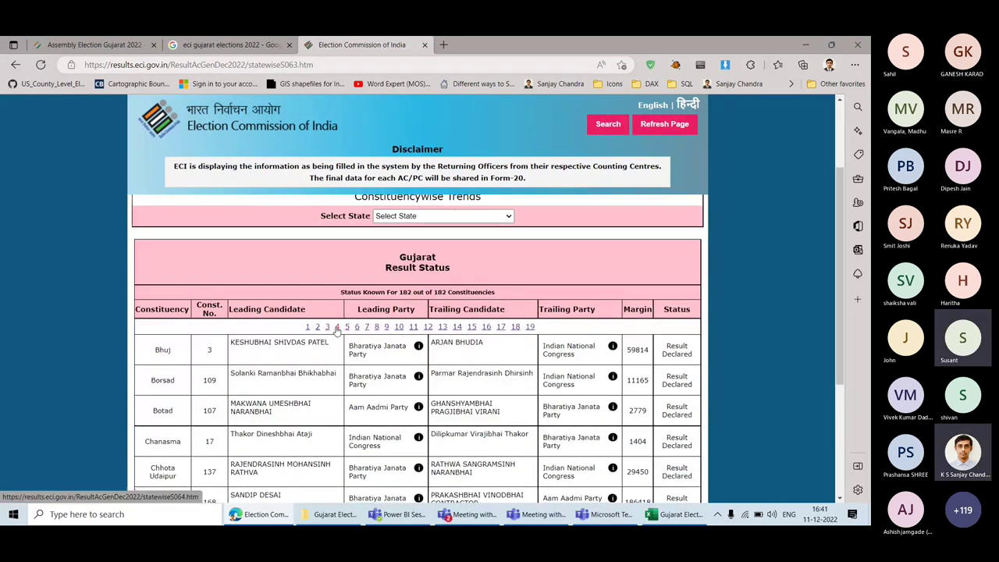
{"action": "left_click", "coordinate": [337, 326]}
{"action": "scroll", "coordinate": [234, 328], "scroll_direction": "down", "scroll_amount": 2}
{"action": "left_click_drag", "start_coordinate": [151, 282], "coordinate": [719, 423]}
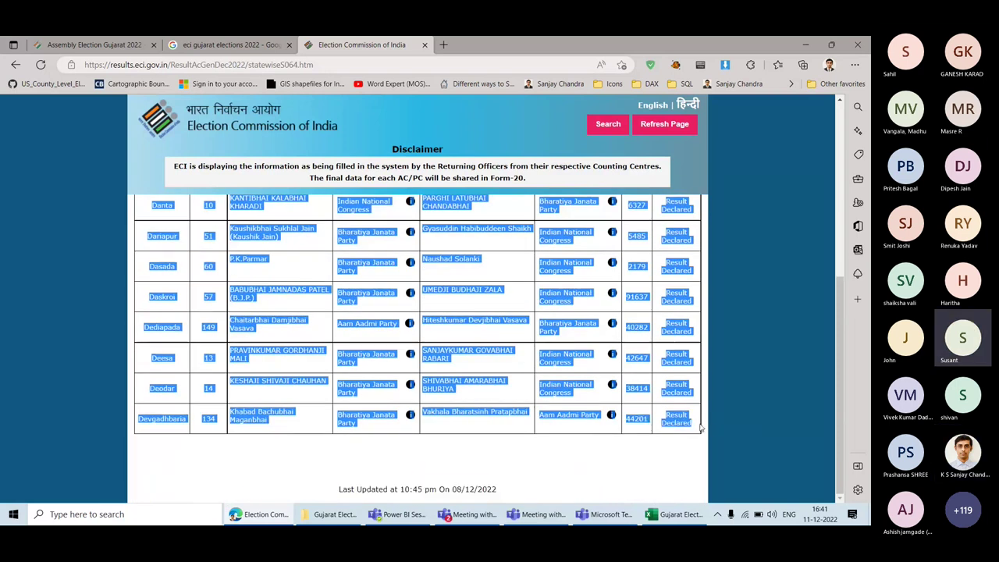
Step: Switch to Excel and paste the page 4 rows at A32 matching destination formatting
{"action": "key", "text": "alt+Tab"}
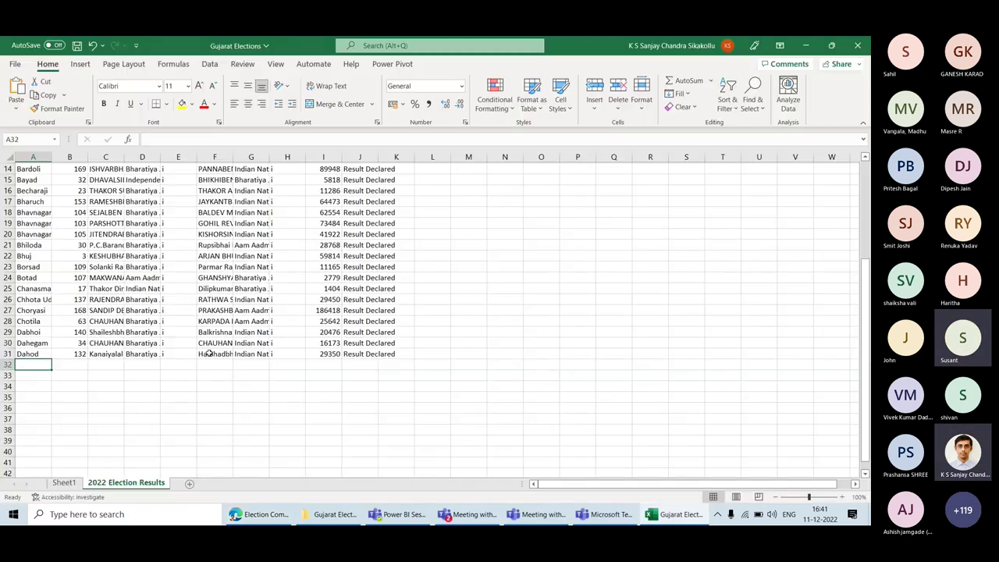
{"action": "right_click", "coordinate": [28, 362]}
{"action": "left_click", "coordinate": [67, 216]}
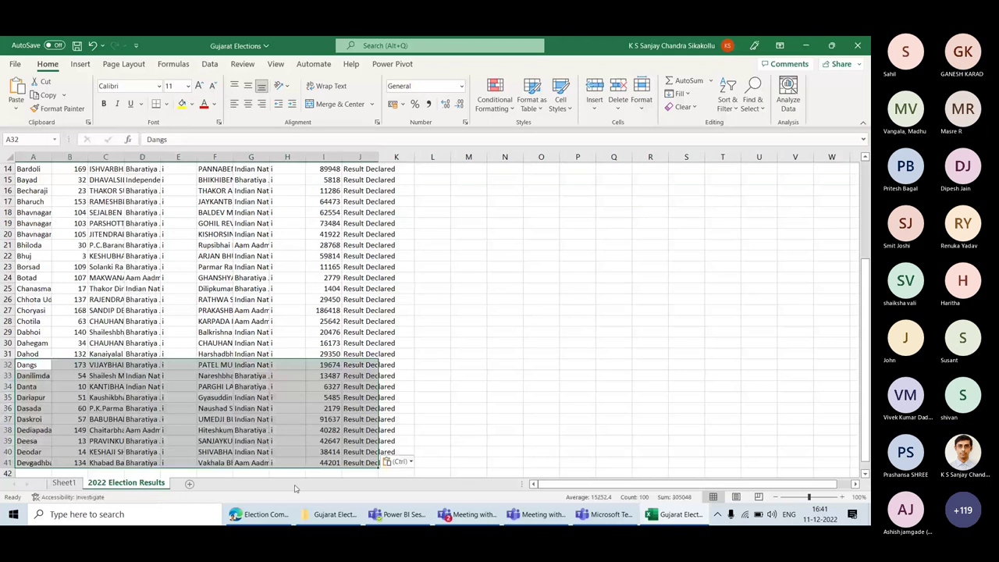
Step: Switch to the browser, open page 5 of the Gujarat results and copy the Dhandhuka through Fatepura rows
{"action": "key", "text": "alt+Tab"}
{"action": "left_click", "coordinate": [16, 65]}
{"action": "scroll", "coordinate": [341, 322], "scroll_direction": "up", "scroll_amount": 3}
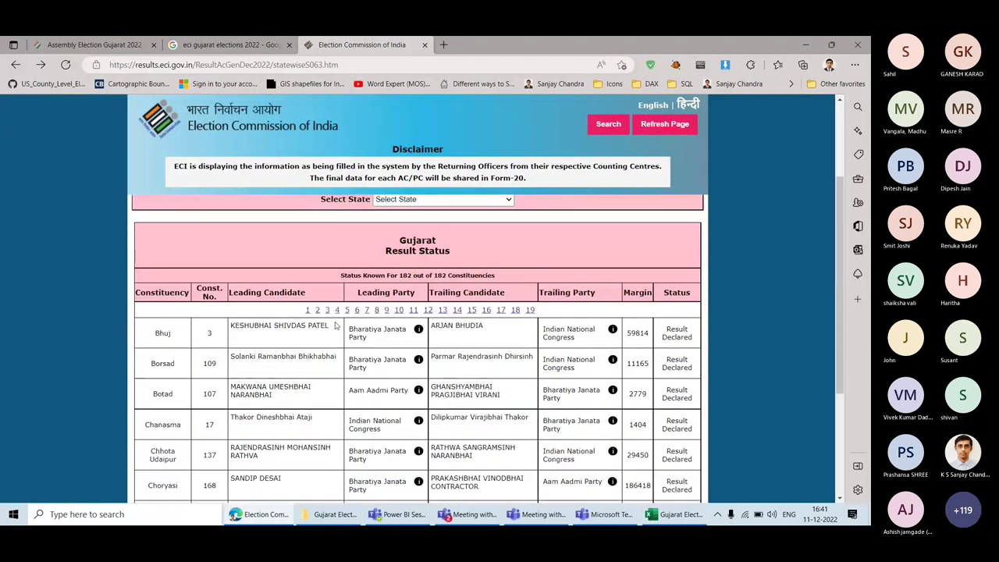
{"action": "left_click", "coordinate": [346, 310]}
{"action": "scroll", "coordinate": [414, 363], "scroll_direction": "down", "scroll_amount": 3}
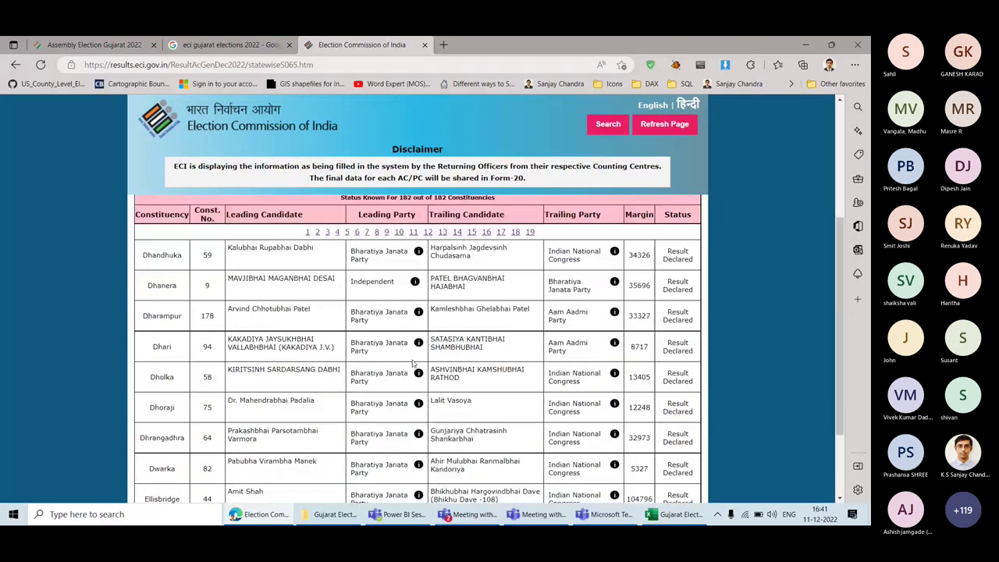
{"action": "left_click_drag", "start_coordinate": [167, 249], "coordinate": [686, 422]}
Step: Switch to Excel and paste the page 5 rows at A42 matching destination formatting
{"action": "key", "text": "alt+Tab"}
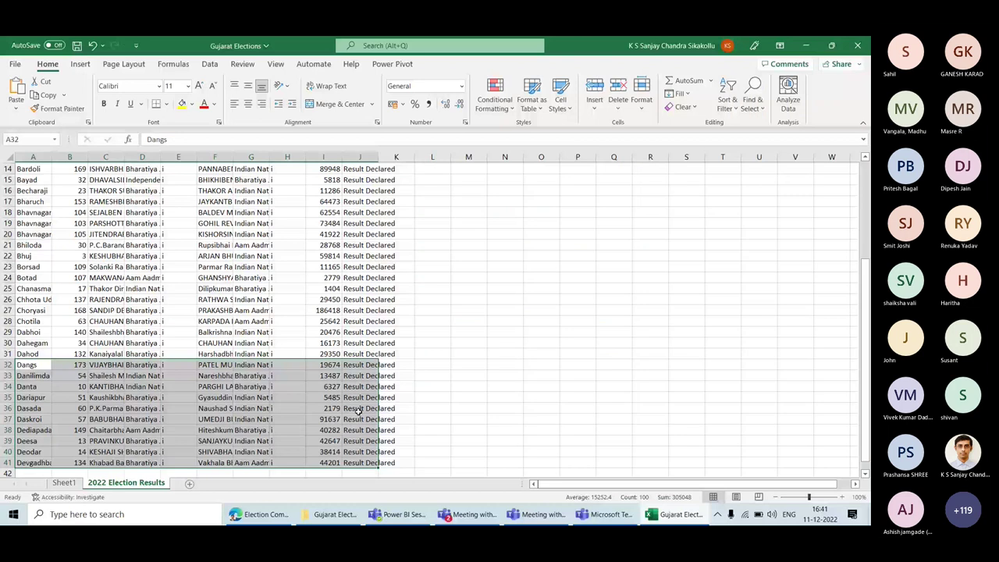
{"action": "scroll", "coordinate": [358, 409], "scroll_direction": "down", "scroll_amount": 3}
{"action": "left_click", "coordinate": [39, 359]}
{"action": "right_click", "coordinate": [39, 360]}
{"action": "left_click", "coordinate": [92, 244]}
{"action": "scroll", "coordinate": [36, 332], "scroll_direction": "down", "scroll_amount": 5}
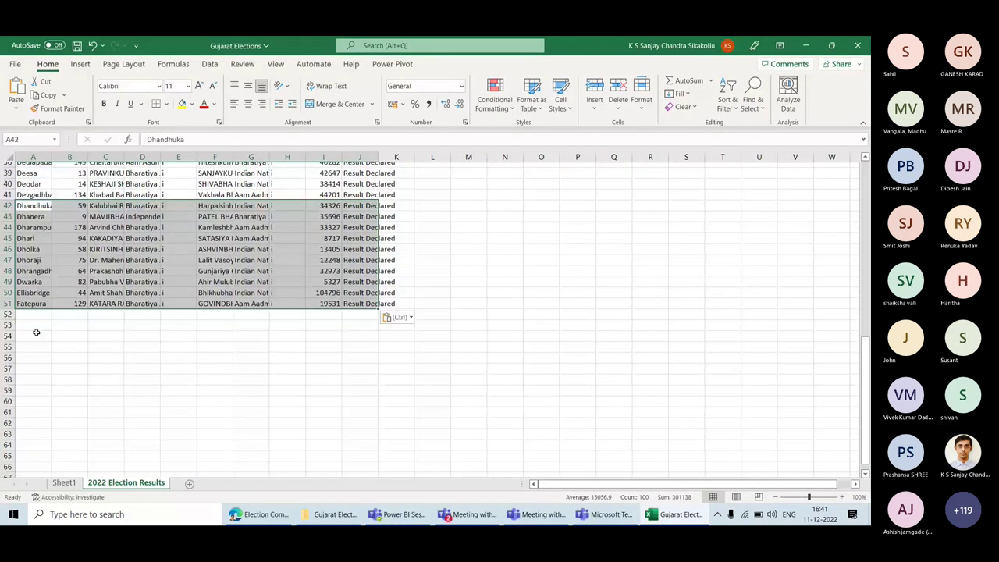
Step: Switch to the browser, open page 6 of the Gujarat results and copy the Gadhada through Gondal rows
{"action": "left_click", "coordinate": [34, 313]}
{"action": "key", "text": "alt+Tab"}
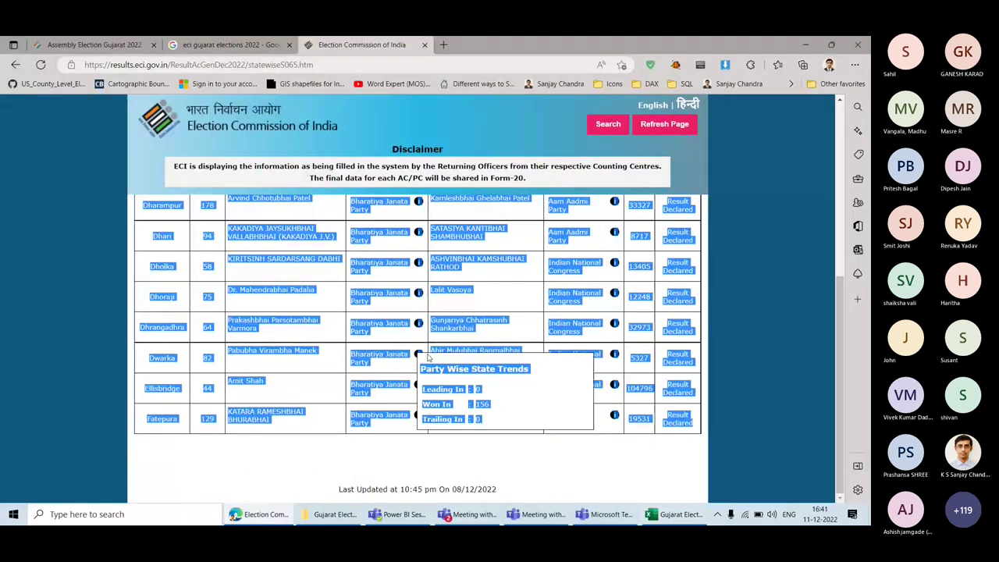
{"action": "scroll", "coordinate": [412, 344], "scroll_direction": "down", "scroll_amount": 2}
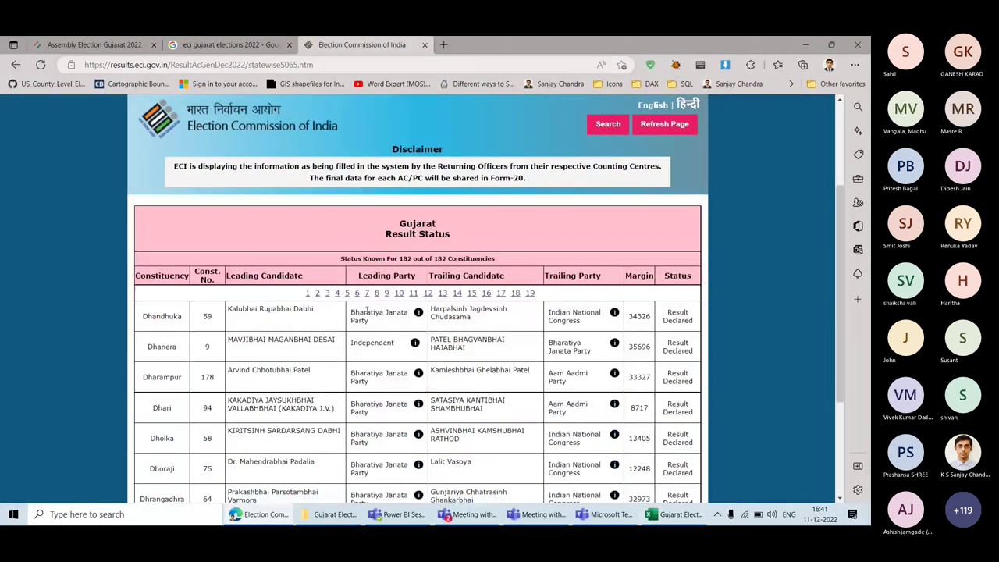
{"action": "left_click", "coordinate": [357, 295]}
{"action": "scroll", "coordinate": [263, 369], "scroll_direction": "down", "scroll_amount": 2}
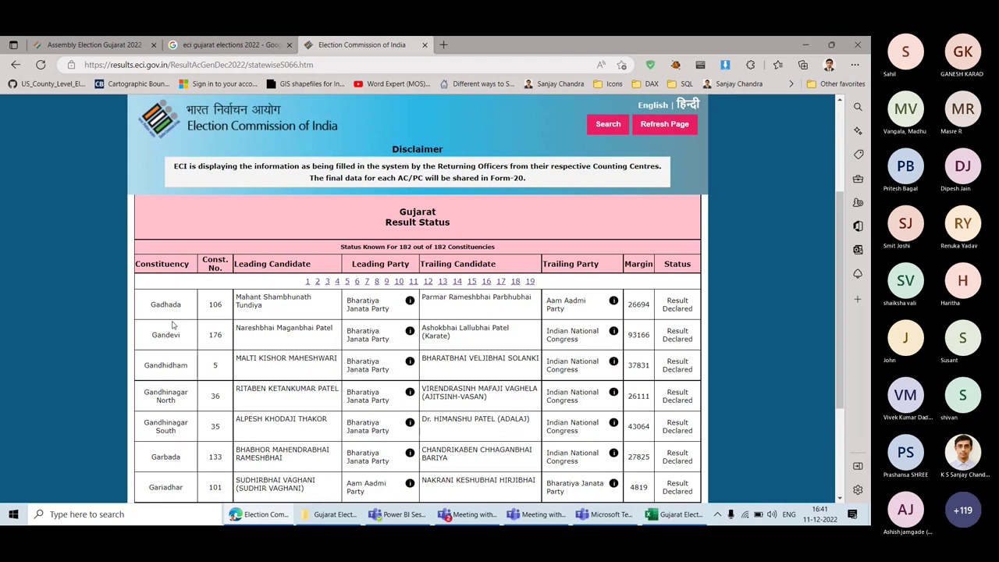
{"action": "left_click_drag", "start_coordinate": [150, 301], "coordinate": [697, 424]}
Step: Switch to Excel and paste the page 6 rows at A52 matching destination formatting
{"action": "key", "text": "alt+Tab"}
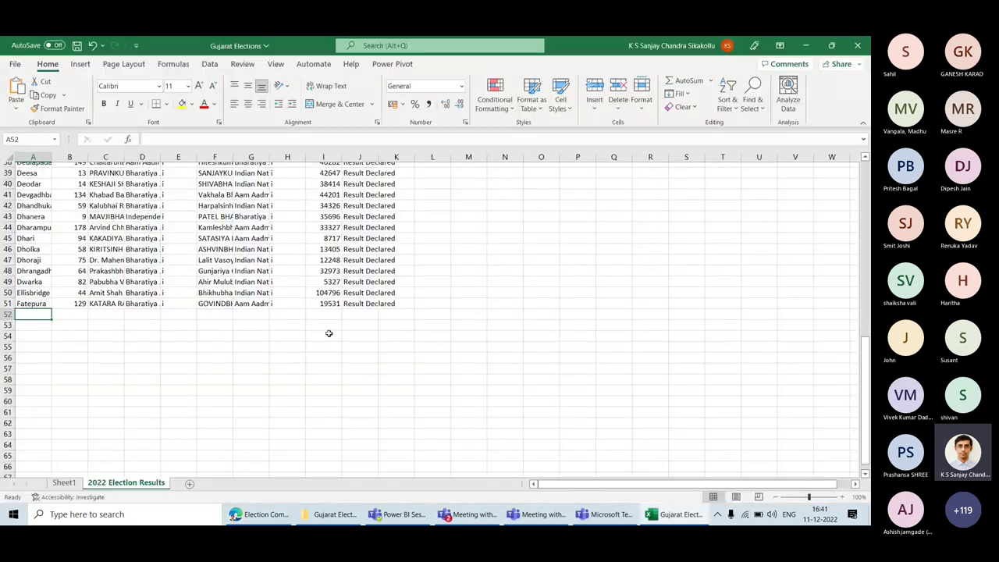
{"action": "right_click", "coordinate": [29, 314]}
{"action": "left_click", "coordinate": [74, 236]}
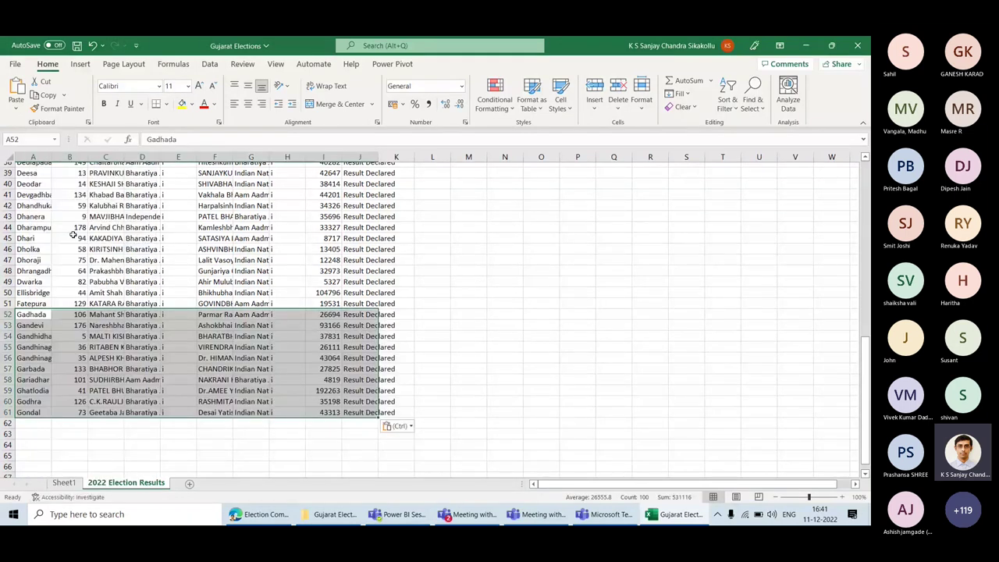
{"action": "scroll", "coordinate": [142, 303], "scroll_direction": "down", "scroll_amount": 2}
{"action": "scroll", "coordinate": [143, 302], "scroll_direction": "down", "scroll_amount": 1}
{"action": "left_click", "coordinate": [36, 327]}
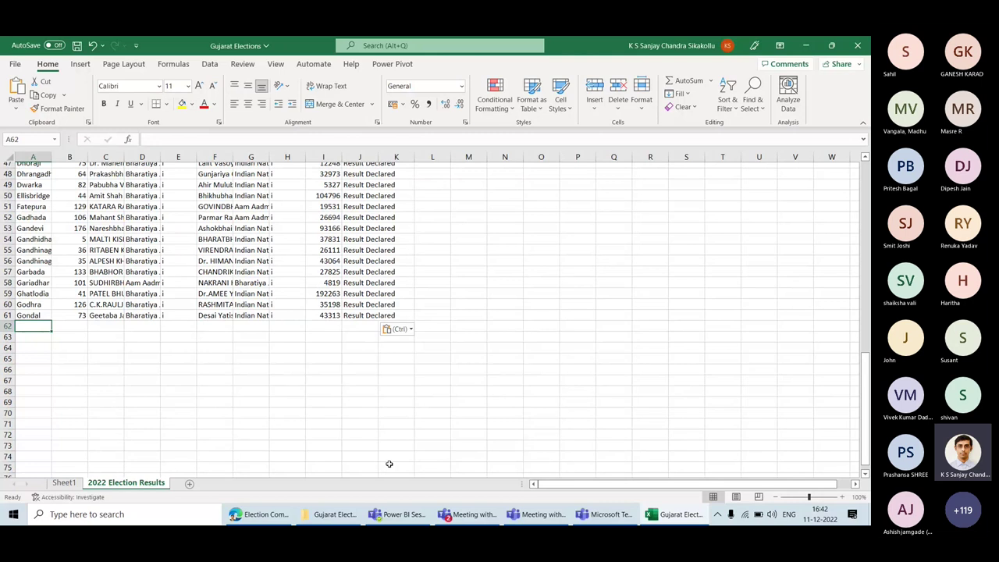
Step: Switch to the browser, open page 7 of the Gujarat results and copy the Halol through Jamnagar South rows
{"action": "left_click", "coordinate": [326, 514]}
{"action": "left_click", "coordinate": [261, 514]}
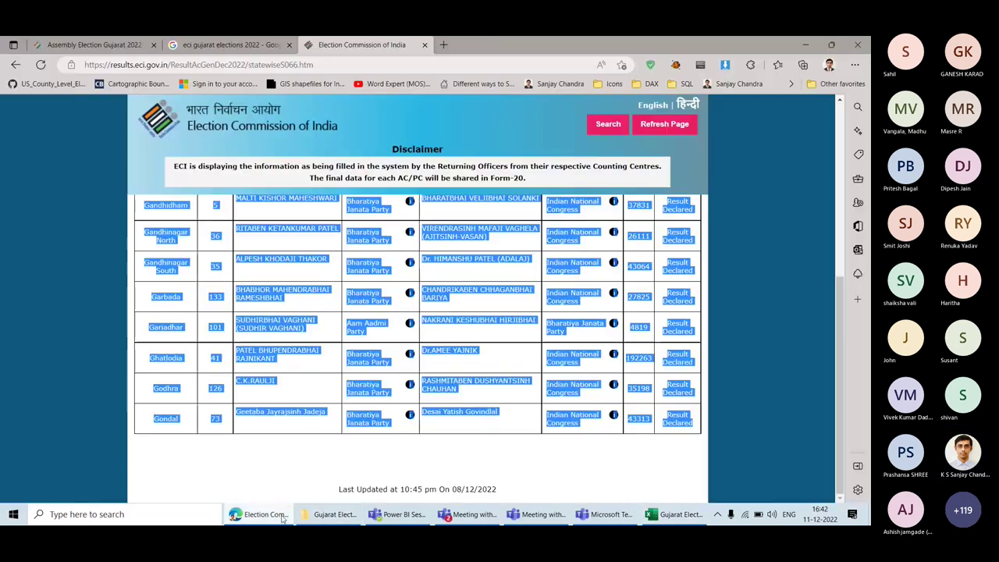
{"action": "scroll", "coordinate": [314, 308], "scroll_direction": "up", "scroll_amount": 5}
{"action": "scroll", "coordinate": [315, 309], "scroll_direction": "down", "scroll_amount": 3}
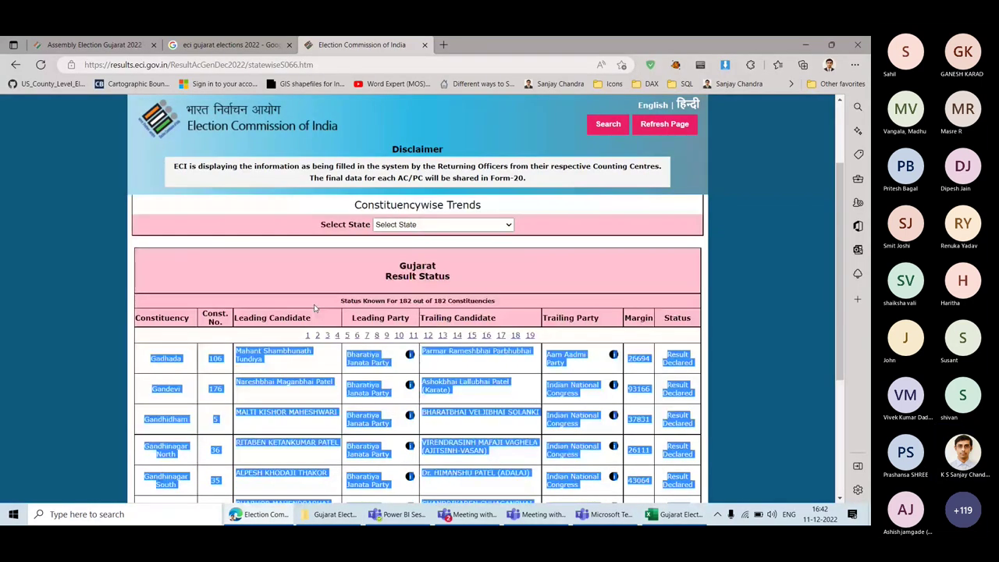
{"action": "left_click", "coordinate": [336, 370]}
{"action": "scroll", "coordinate": [336, 370], "scroll_direction": "down", "scroll_amount": 1}
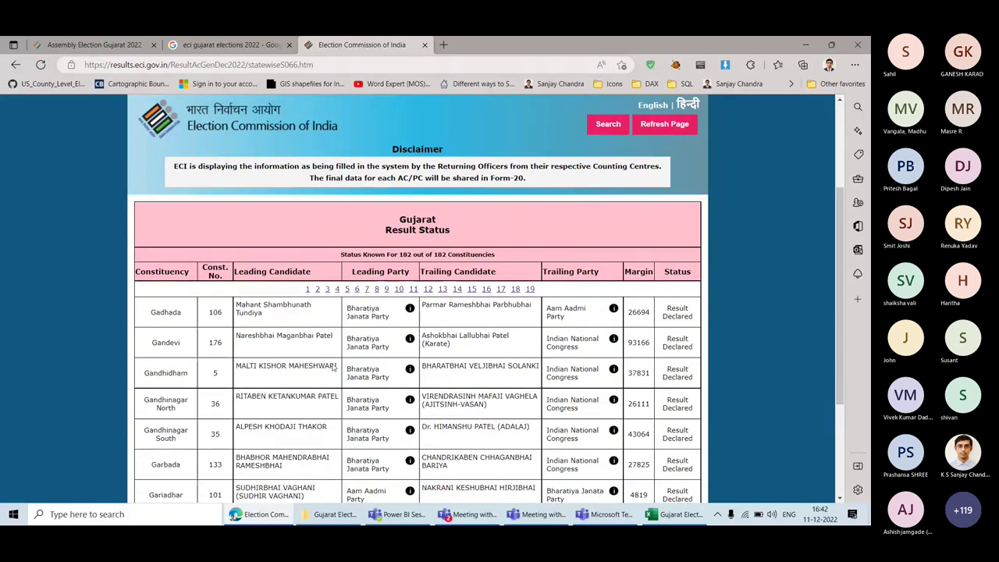
{"action": "left_click", "coordinate": [364, 283]}
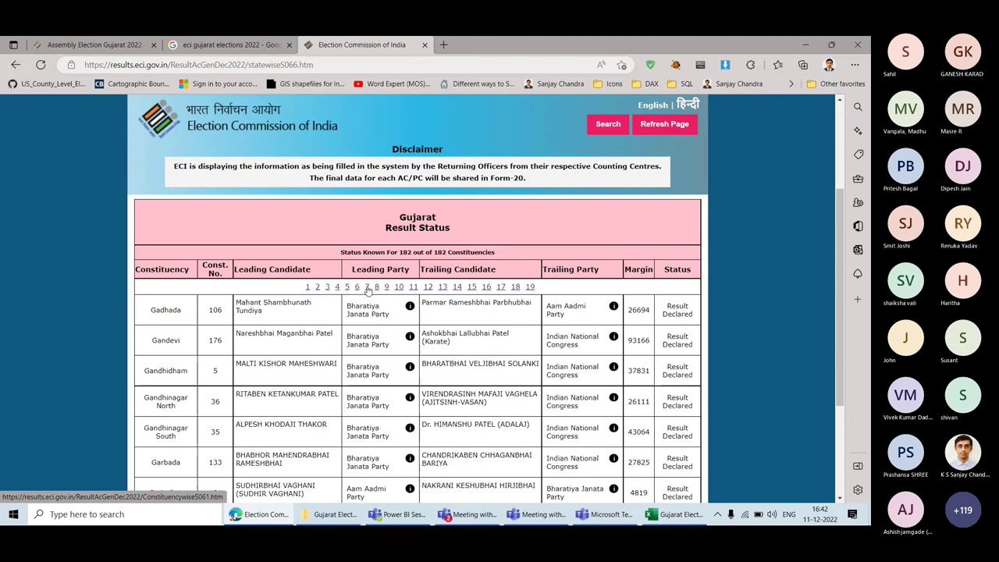
{"action": "scroll", "coordinate": [367, 291], "scroll_direction": "down", "scroll_amount": 2}
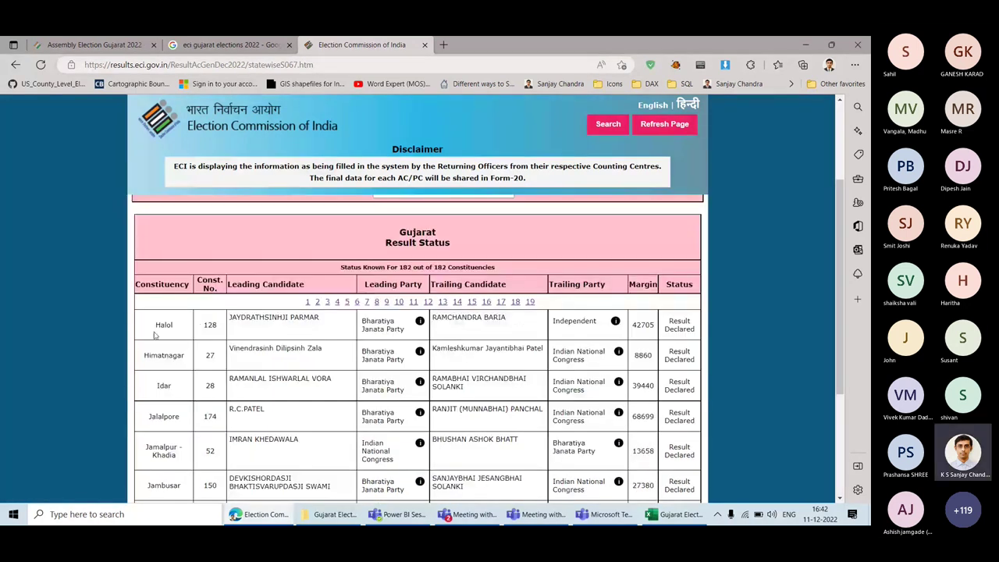
{"action": "left_click_drag", "start_coordinate": [157, 323], "coordinate": [418, 473]}
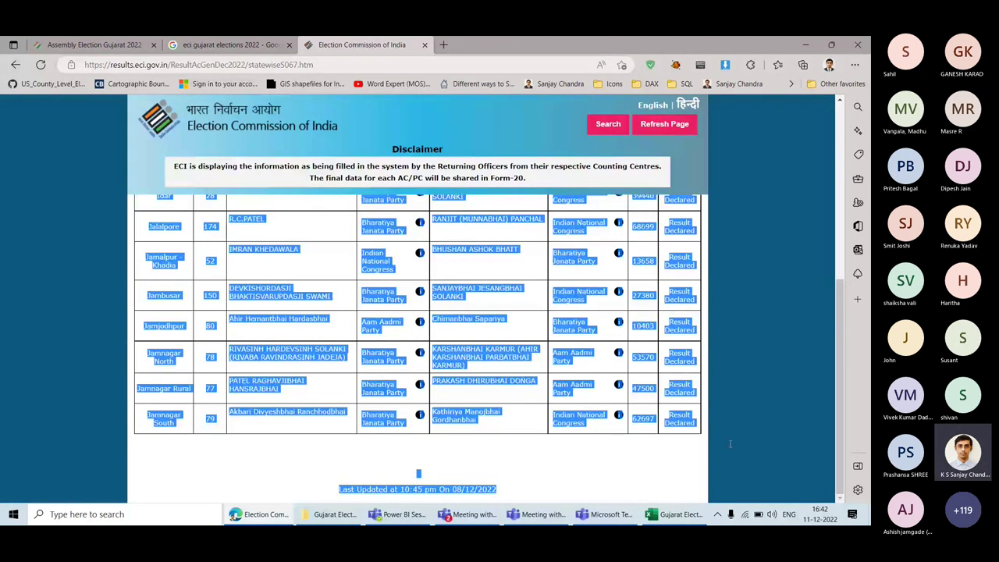
{"action": "left_click_drag", "start_coordinate": [706, 426], "coordinate": [699, 428]}
Step: Switch to Excel and paste the page 7 rows at A62 matching destination formatting
{"action": "key", "text": "alt+Tab"}
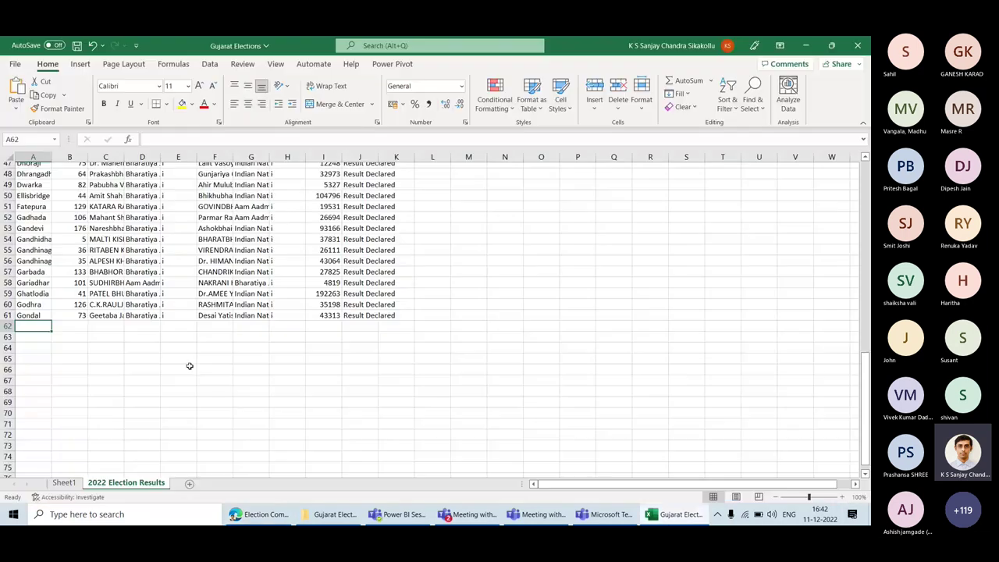
{"action": "right_click", "coordinate": [39, 324]}
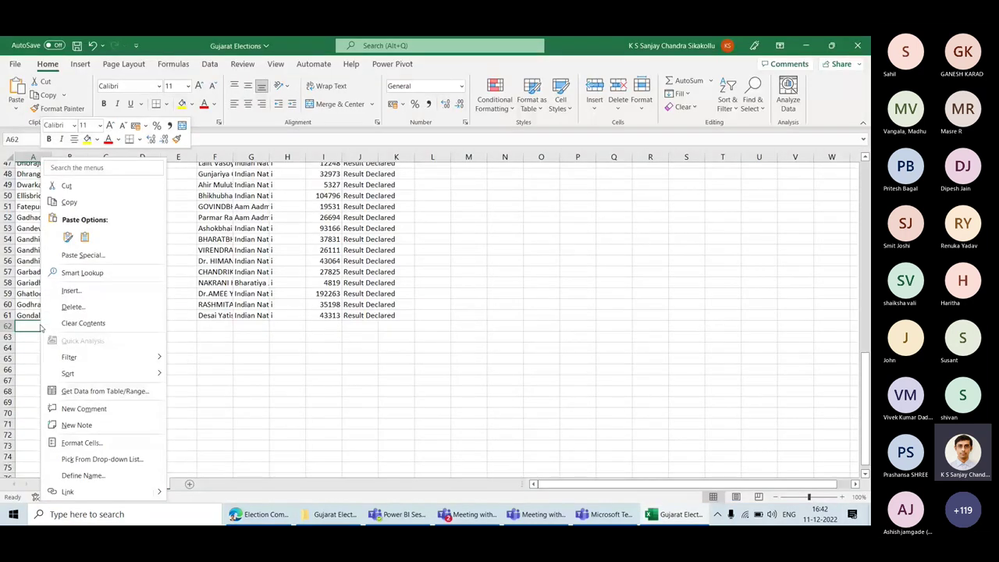
{"action": "left_click", "coordinate": [84, 239]}
{"action": "scroll", "coordinate": [99, 297], "scroll_direction": "down", "scroll_amount": 4}
{"action": "scroll", "coordinate": [68, 300], "scroll_direction": "down", "scroll_amount": 1}
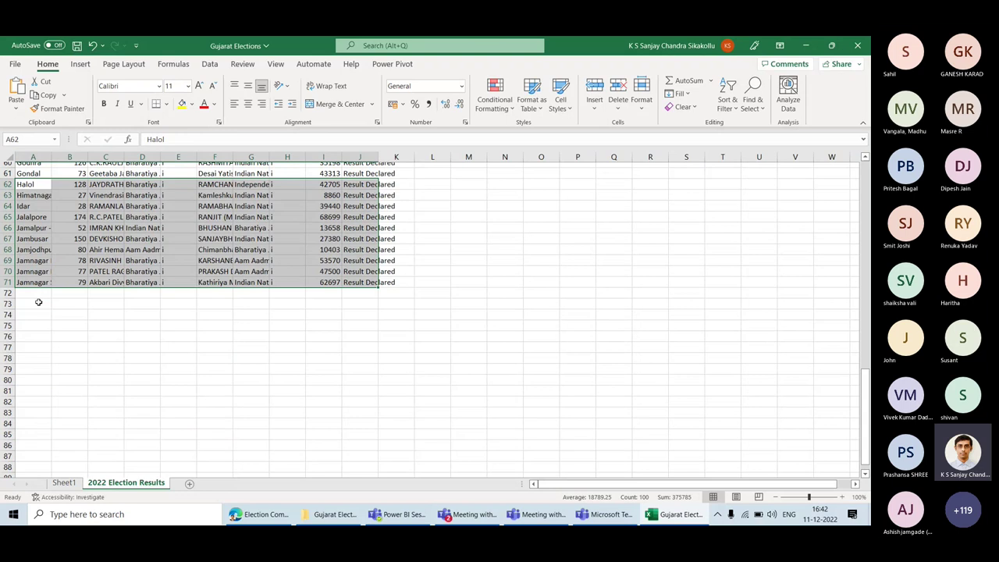
{"action": "left_click", "coordinate": [35, 294]}
Step: Copy the Jasdan through Kalol rows from page 8 of the Gujarat results in the browser into Excel at A72, matching destination formatting
{"action": "left_click", "coordinate": [281, 515]}
{"action": "scroll", "coordinate": [335, 343], "scroll_direction": "up", "scroll_amount": 3}
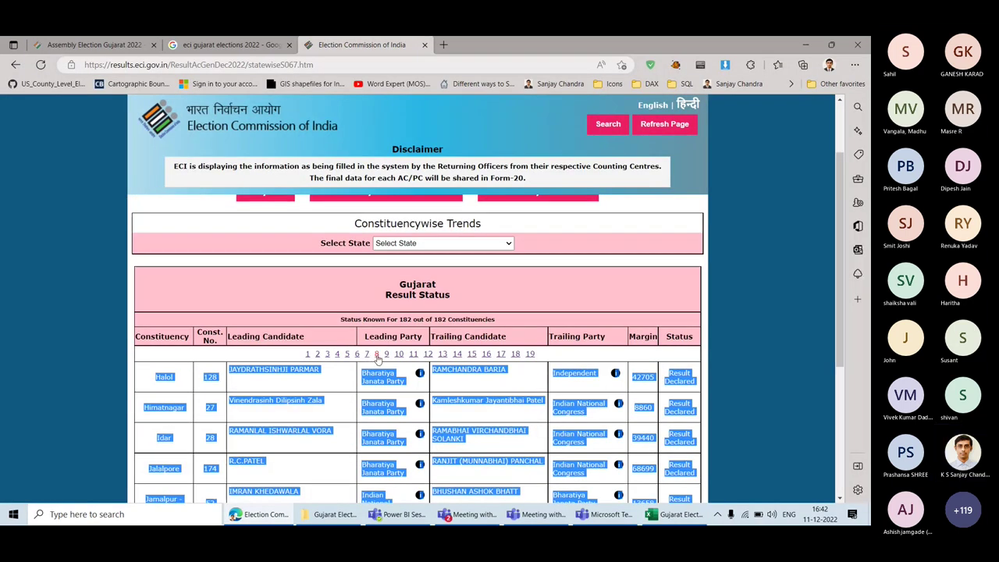
{"action": "left_click", "coordinate": [376, 355]}
{"action": "scroll", "coordinate": [180, 320], "scroll_direction": "down", "scroll_amount": 2}
{"action": "left_click_drag", "start_coordinate": [180, 320], "coordinate": [34, 292]}
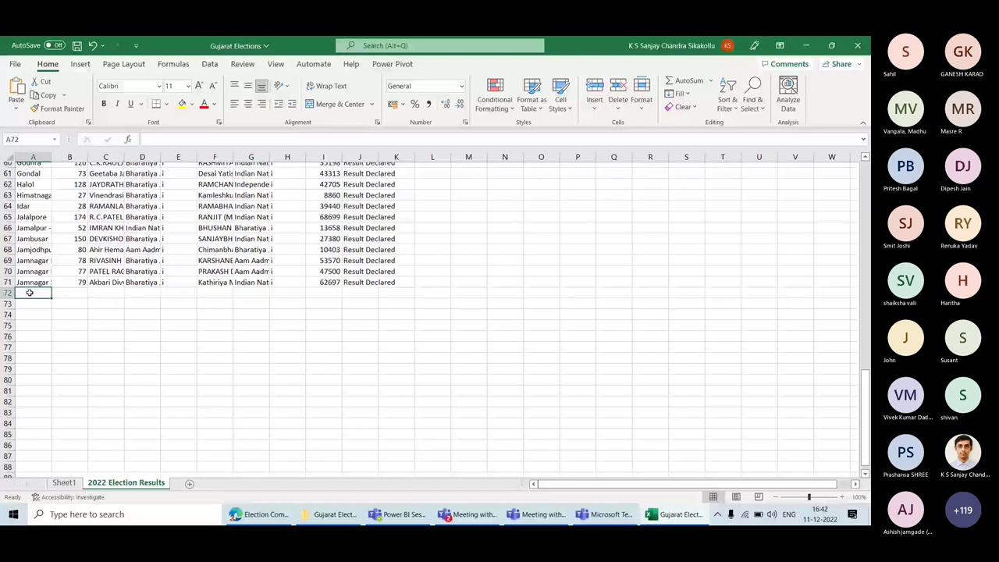
{"action": "right_click", "coordinate": [34, 293]}
{"action": "left_click", "coordinate": [76, 237]}
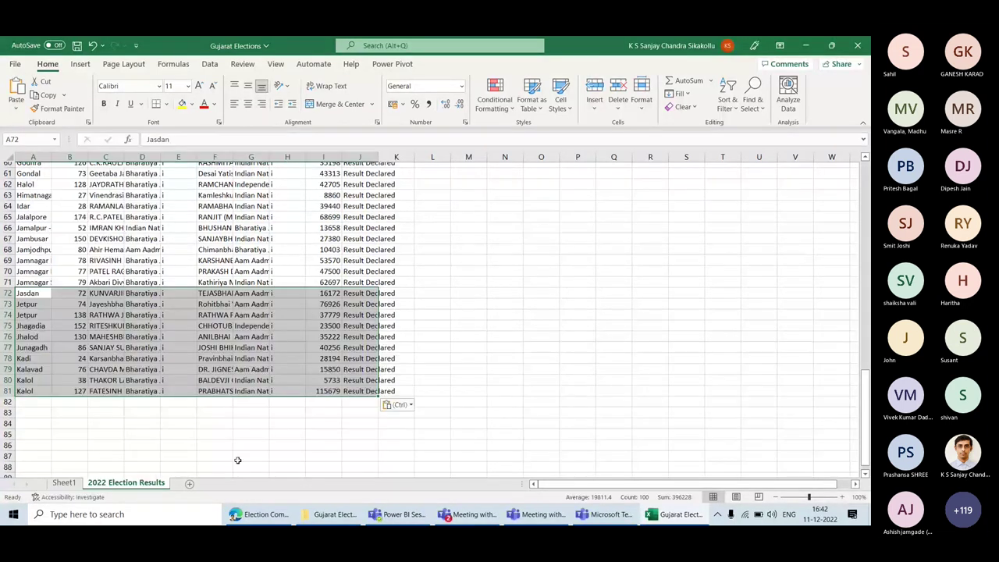
Step: Switch to the browser, open page 9 of the Gujarat results and copy the Kamrej through Khambhat rows
{"action": "left_click", "coordinate": [259, 513]}
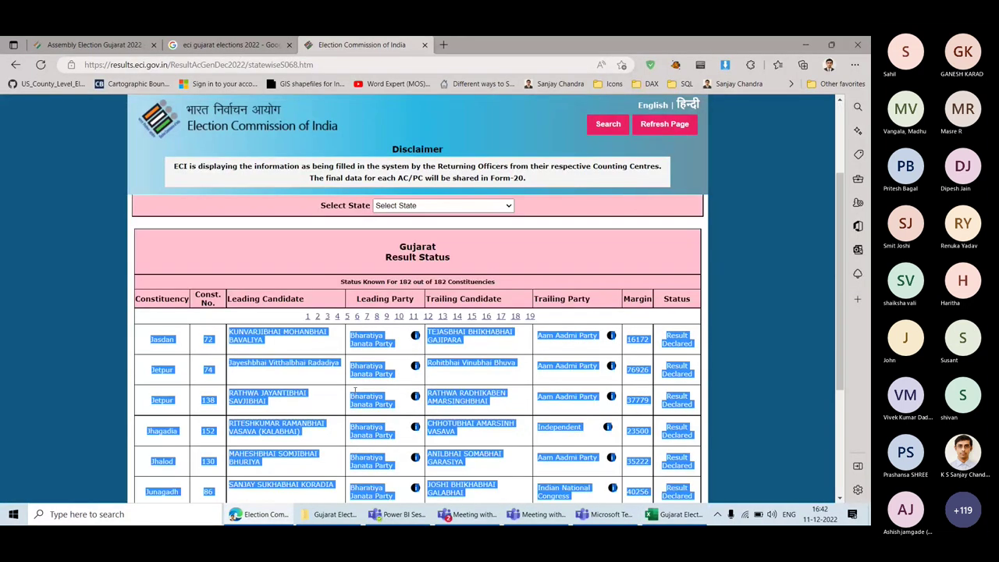
{"action": "scroll", "coordinate": [355, 387], "scroll_direction": "down", "scroll_amount": 10}
{"action": "scroll", "coordinate": [400, 312], "scroll_direction": "up", "scroll_amount": 10}
{"action": "left_click", "coordinate": [399, 313]}
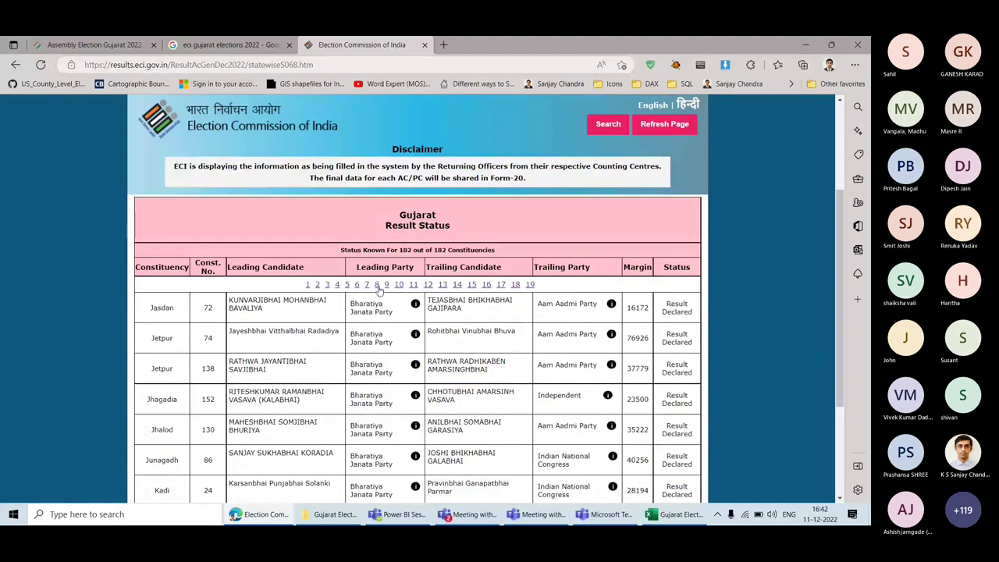
{"action": "scroll", "coordinate": [379, 289], "scroll_direction": "up", "scroll_amount": 2}
{"action": "scroll", "coordinate": [381, 312], "scroll_direction": "down", "scroll_amount": 2}
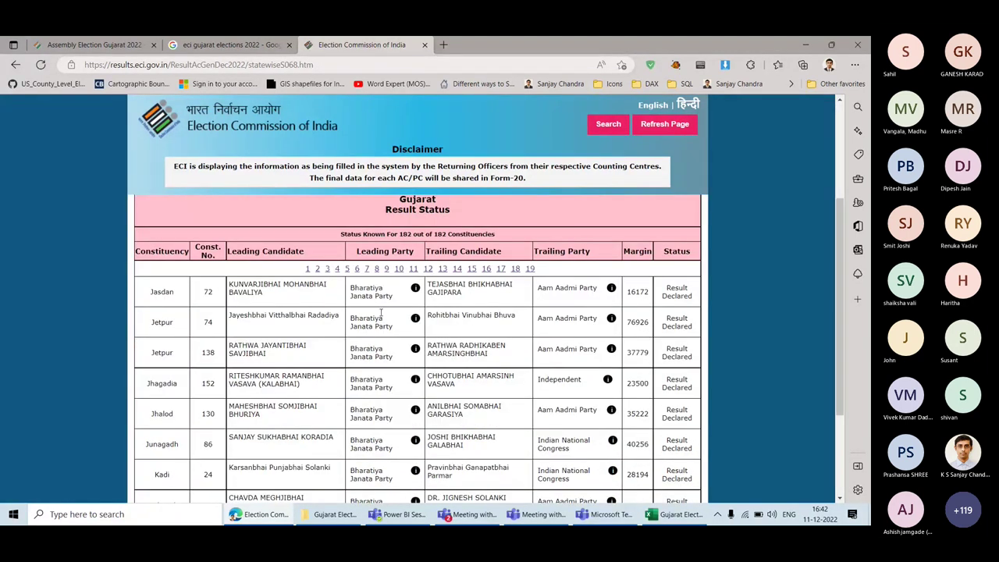
{"action": "left_click", "coordinate": [386, 268]}
{"action": "scroll", "coordinate": [313, 312], "scroll_direction": "down", "scroll_amount": 5}
{"action": "scroll", "coordinate": [217, 301], "scroll_direction": "up", "scroll_amount": 1}
{"action": "left_click_drag", "start_coordinate": [150, 282], "coordinate": [695, 427]}
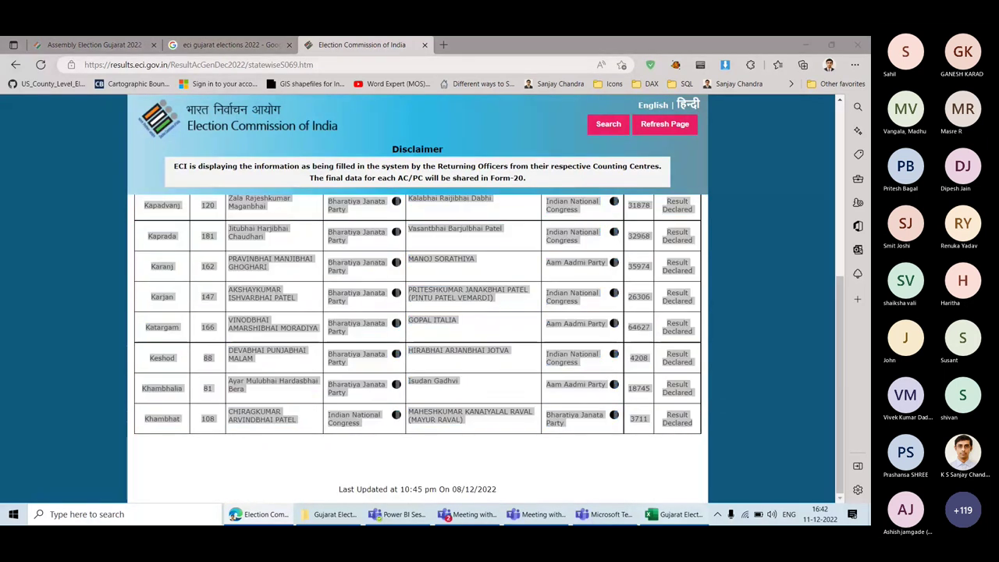
Step: Switch to Excel and paste the page 9 rows at A82 matching destination formatting
{"action": "key", "text": "alt+Tab"}
{"action": "left_click", "coordinate": [41, 402]}
{"action": "right_click", "coordinate": [41, 401]}
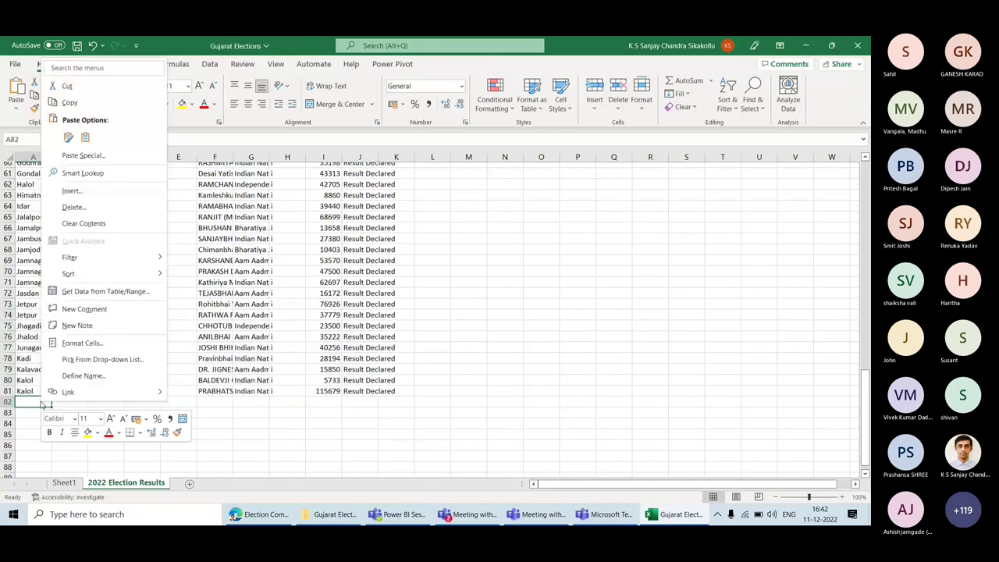
{"action": "left_click", "coordinate": [86, 138]}
{"action": "scroll", "coordinate": [159, 330], "scroll_direction": "down", "scroll_amount": 6}
{"action": "left_click", "coordinate": [35, 310]}
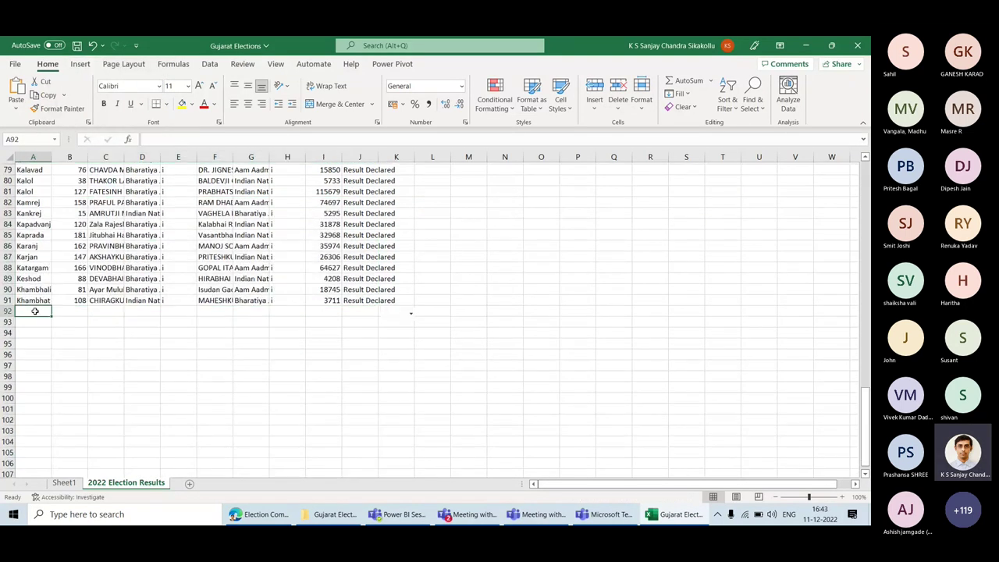
Step: Switch to the browser, open page 10 of the Gujarat results and copy the Khedbrahma through Mahesana rows
{"action": "left_click", "coordinate": [262, 514]}
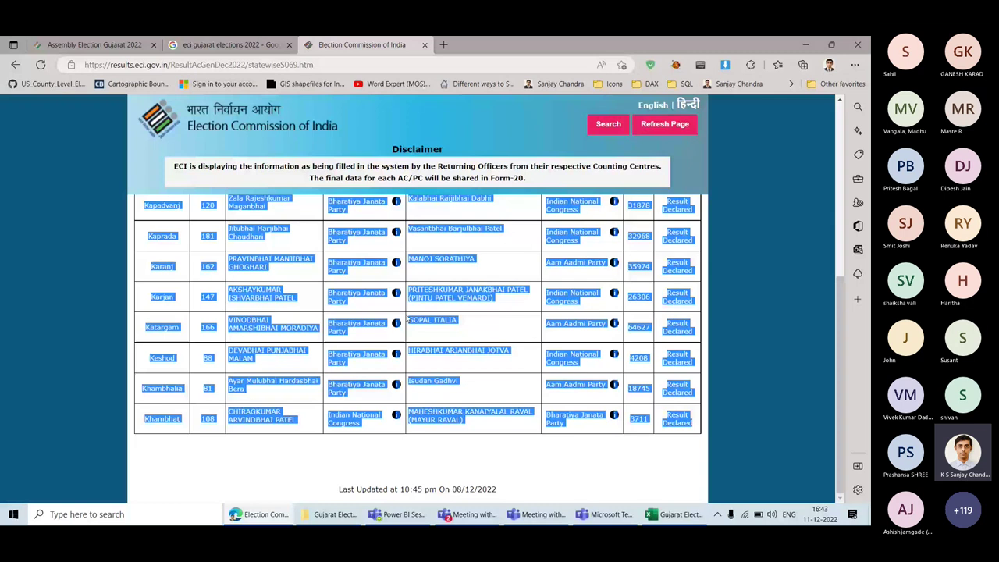
{"action": "scroll", "coordinate": [344, 323], "scroll_direction": "up", "scroll_amount": 2}
{"action": "left_click", "coordinate": [344, 322]}
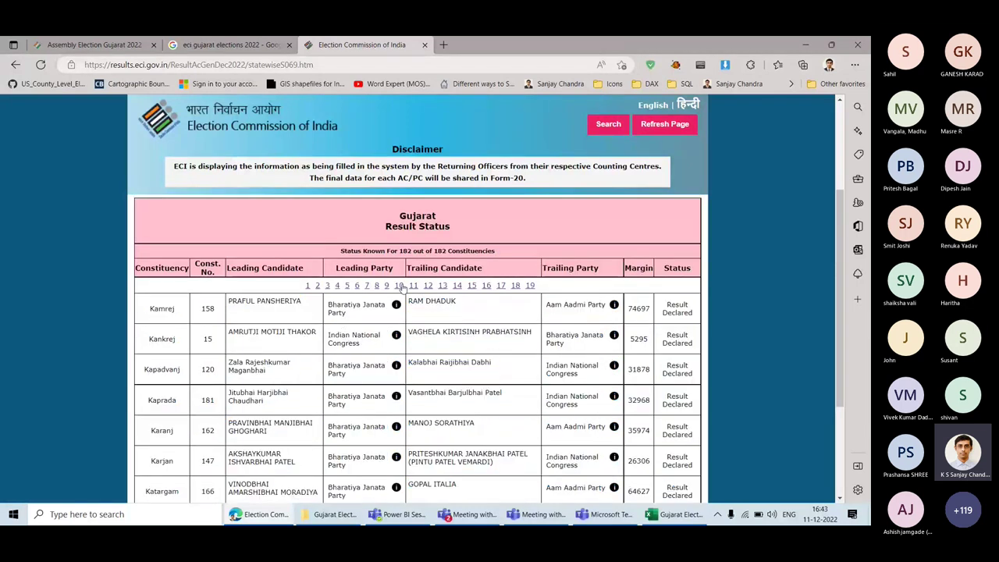
{"action": "scroll", "coordinate": [408, 320], "scroll_direction": "up", "scroll_amount": 2}
{"action": "scroll", "coordinate": [408, 320], "scroll_direction": "down", "scroll_amount": 2}
{"action": "left_click", "coordinate": [400, 323]}
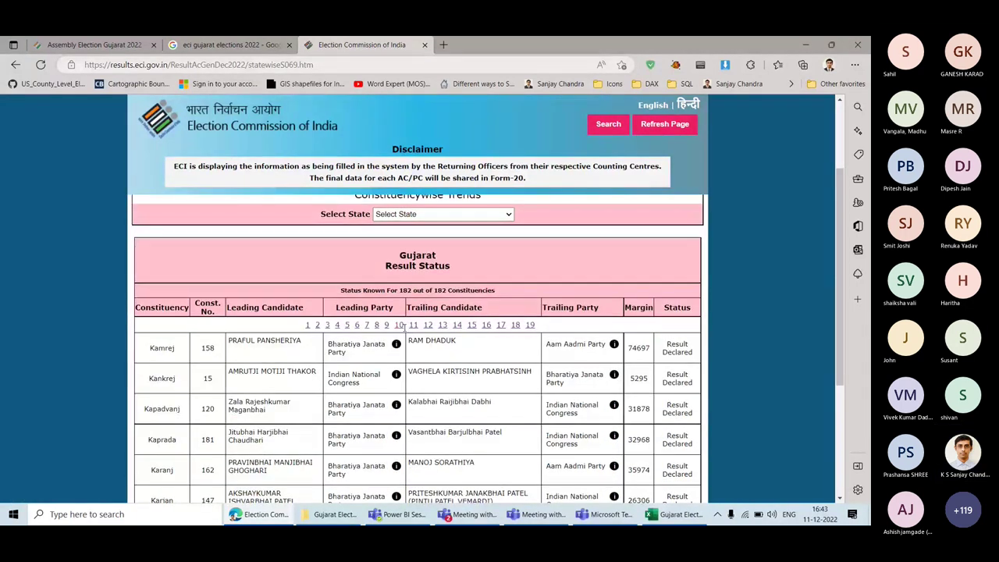
{"action": "scroll", "coordinate": [404, 331], "scroll_direction": "down", "scroll_amount": 4}
{"action": "scroll", "coordinate": [404, 331], "scroll_direction": "up", "scroll_amount": 2}
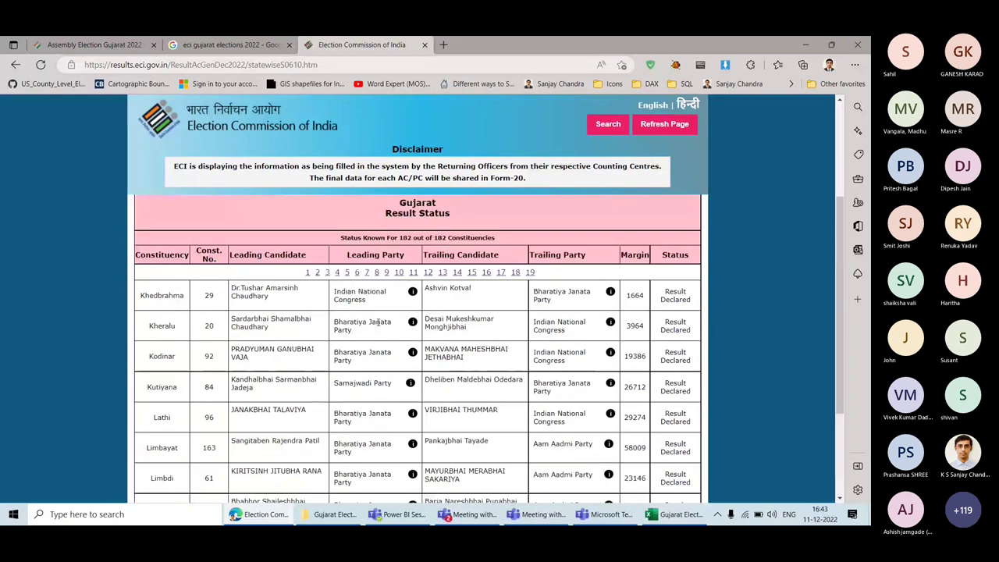
{"action": "left_click_drag", "start_coordinate": [161, 294], "coordinate": [139, 295]}
{"action": "left_click_drag", "start_coordinate": [225, 326], "coordinate": [691, 428]}
Step: Switch to Excel and paste the page 10 rows at A92 matching destination formatting
{"action": "left_click", "coordinate": [675, 514]}
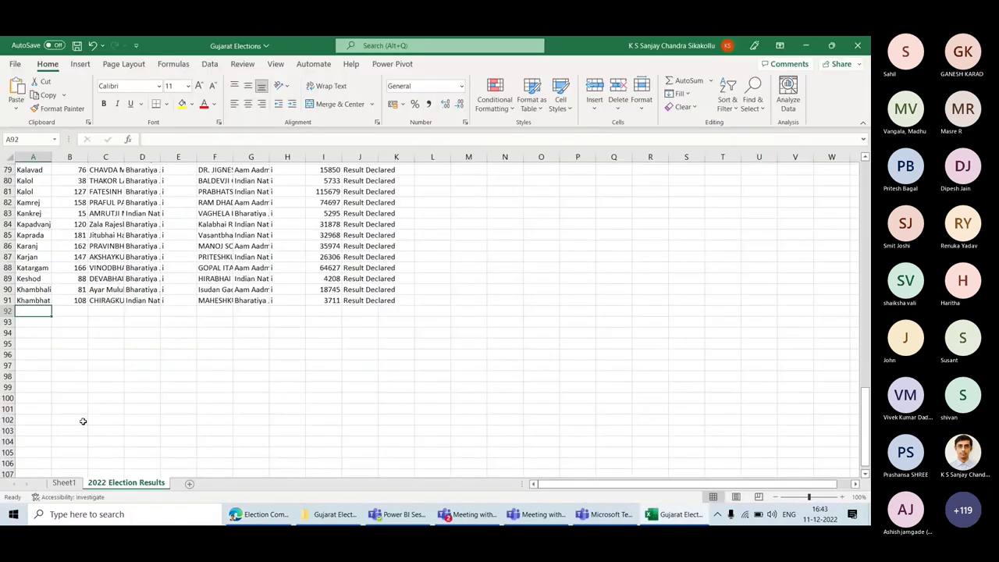
{"action": "right_click", "coordinate": [40, 316]}
{"action": "left_click", "coordinate": [83, 237]}
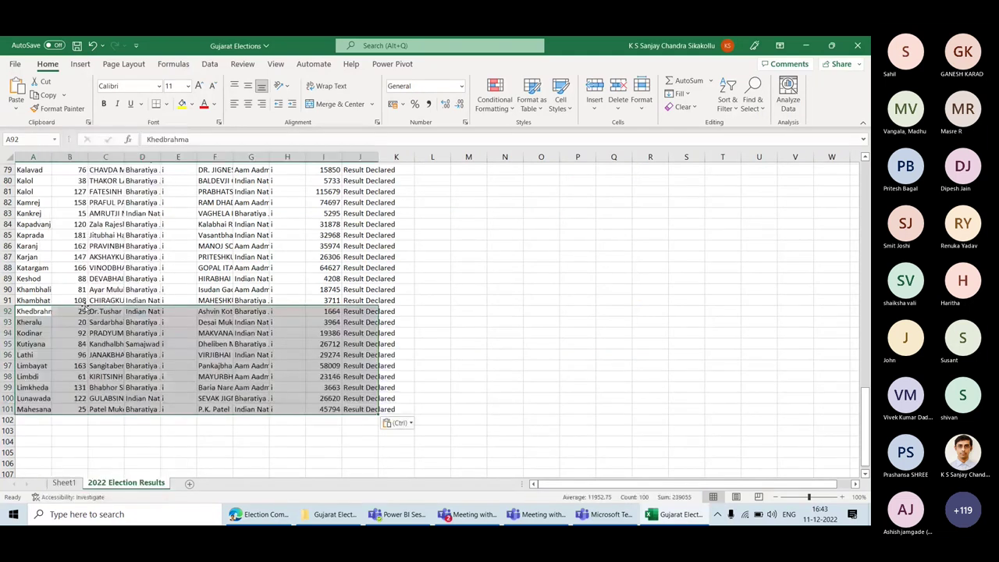
{"action": "scroll", "coordinate": [39, 312], "scroll_direction": "down", "scroll_amount": 3}
{"action": "left_click", "coordinate": [39, 318]}
Step: Switch to the browser, open page 11 of the Gujarat results and copy the Mahudha through Maninagar rows
{"action": "left_click", "coordinate": [260, 513]}
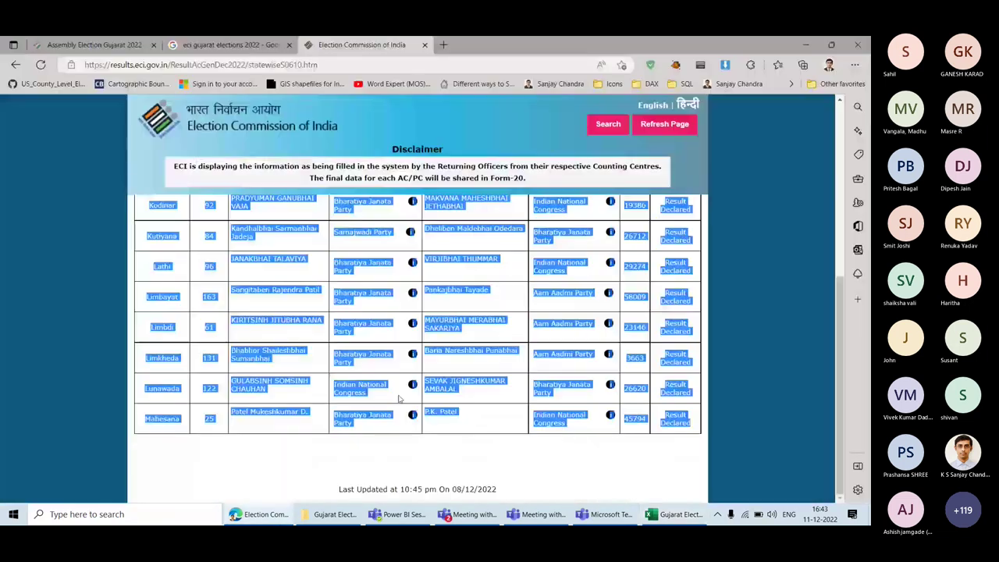
{"action": "scroll", "coordinate": [421, 382], "scroll_direction": "up", "scroll_amount": 2}
{"action": "left_click", "coordinate": [466, 367]}
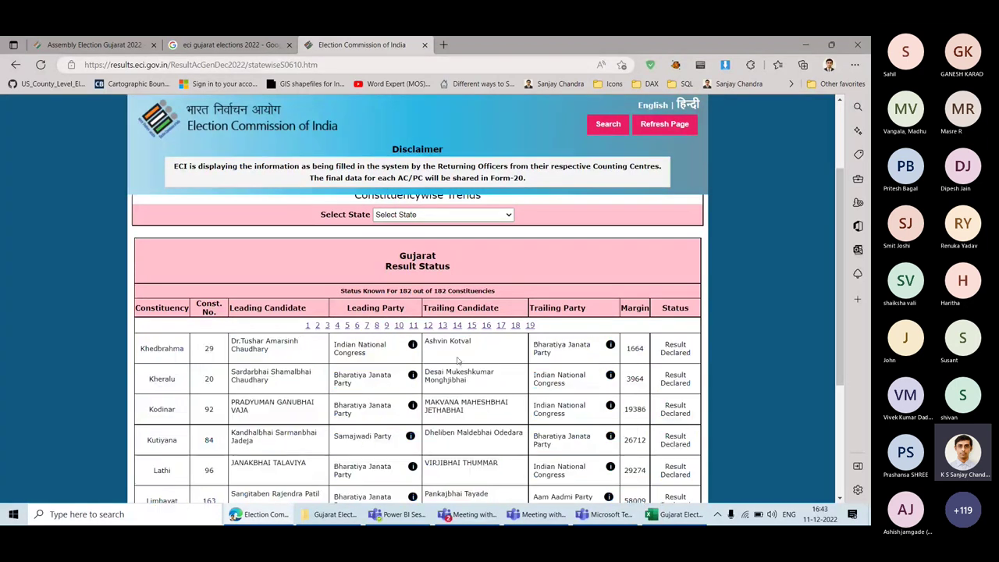
{"action": "left_click", "coordinate": [399, 326]}
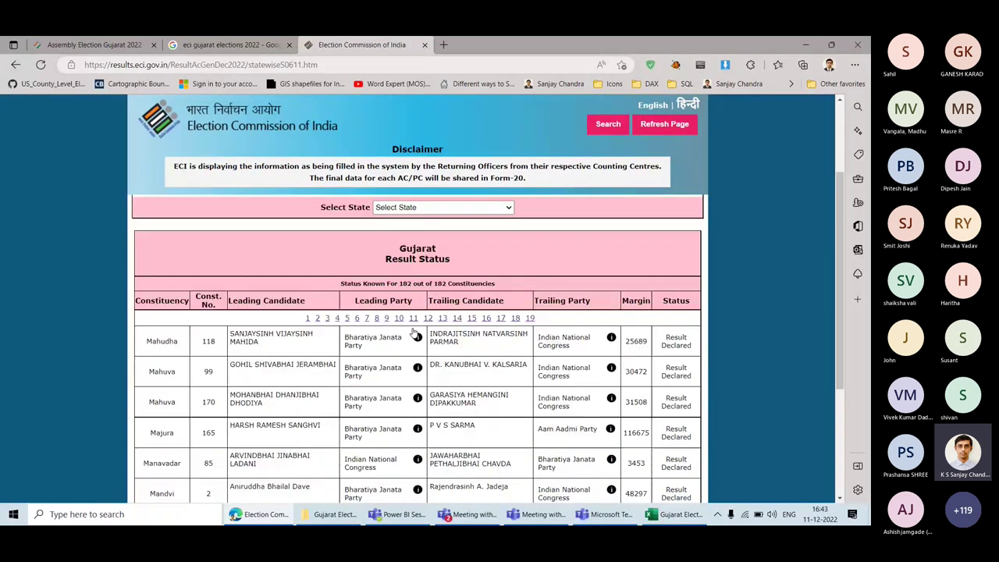
{"action": "left_click_drag", "start_coordinate": [149, 332], "coordinate": [695, 425]}
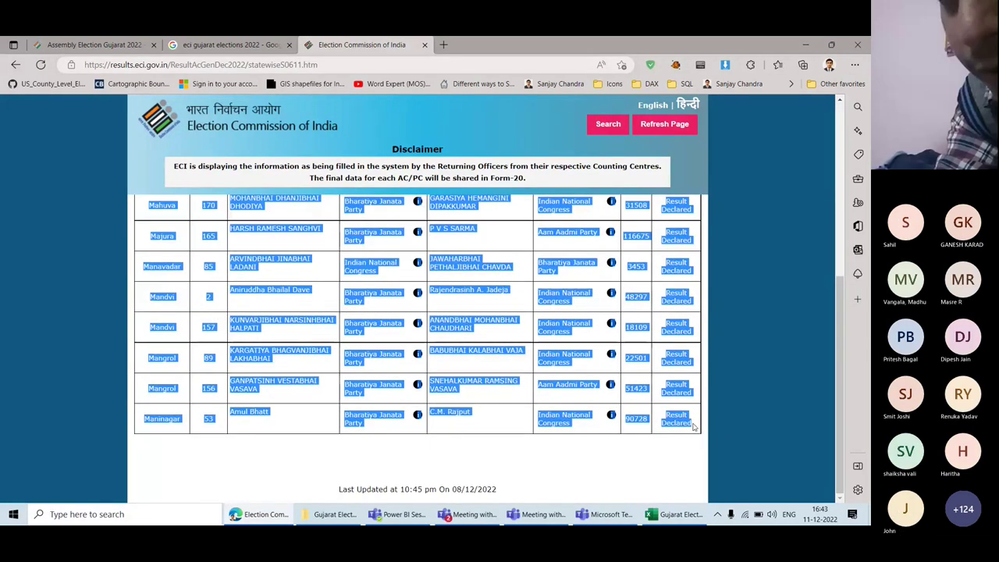
Step: Switch to Excel and paste the page 11 rows at A102 matching destination formatting
{"action": "key", "text": "alt+Tab"}
{"action": "right_click", "coordinate": [43, 317]}
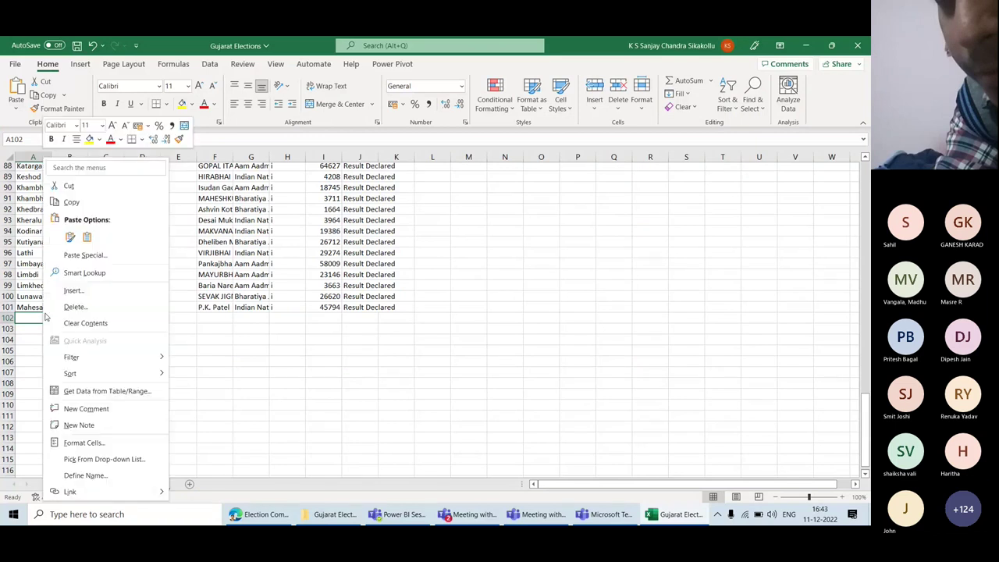
{"action": "left_click", "coordinate": [87, 237]}
{"action": "left_click", "coordinate": [43, 328]}
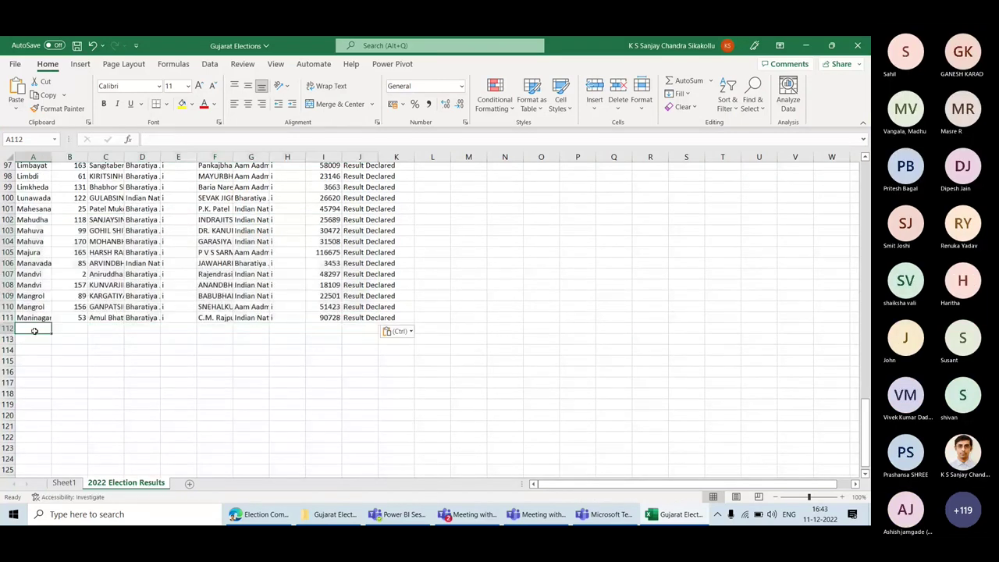
Step: Switch to the browser, open page 12 of the Gujarat results and copy the Manjalpur through Naranpura rows
{"action": "key", "text": "alt+Tab"}
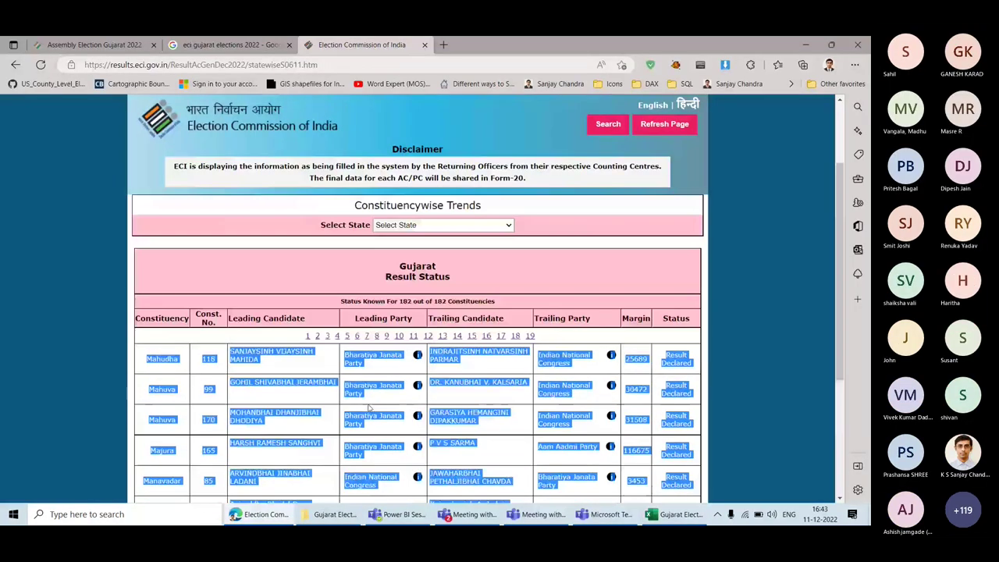
{"action": "left_click", "coordinate": [413, 337]}
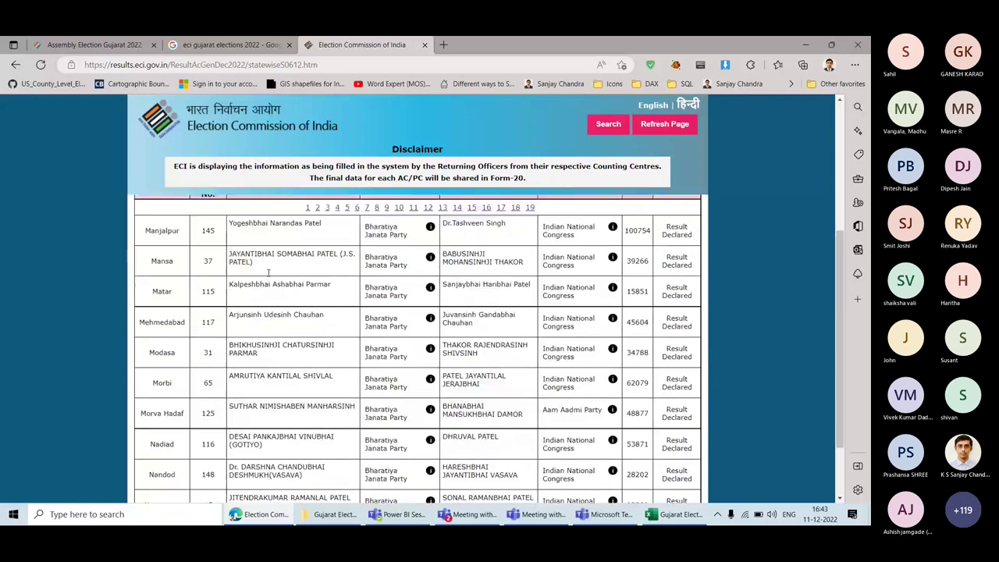
{"action": "left_click_drag", "start_coordinate": [143, 254], "coordinate": [687, 422]}
Step: Switch to Excel and paste the page 12 rows at A112 matching destination formatting
{"action": "key", "text": "alt+Tab"}
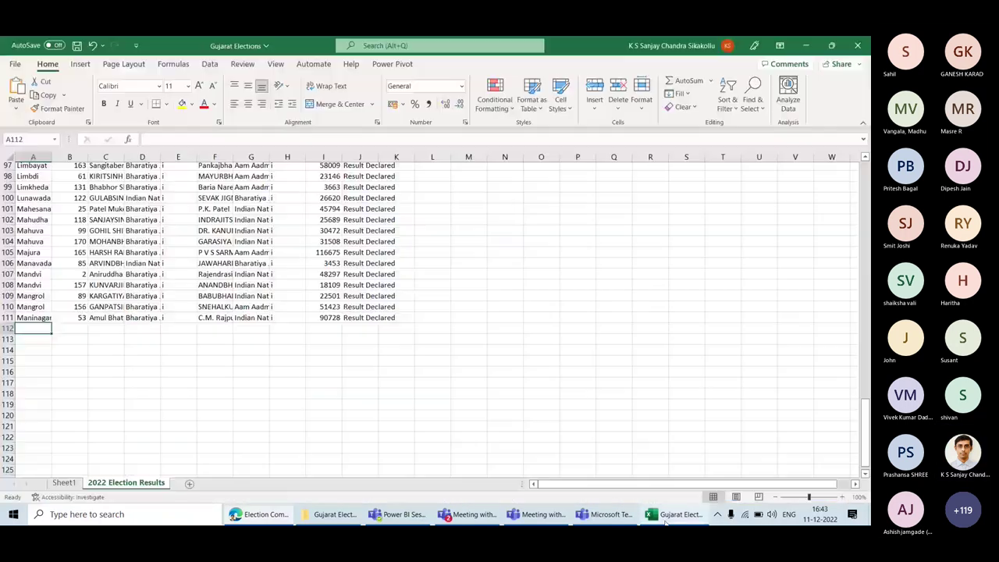
{"action": "right_click", "coordinate": [38, 329]}
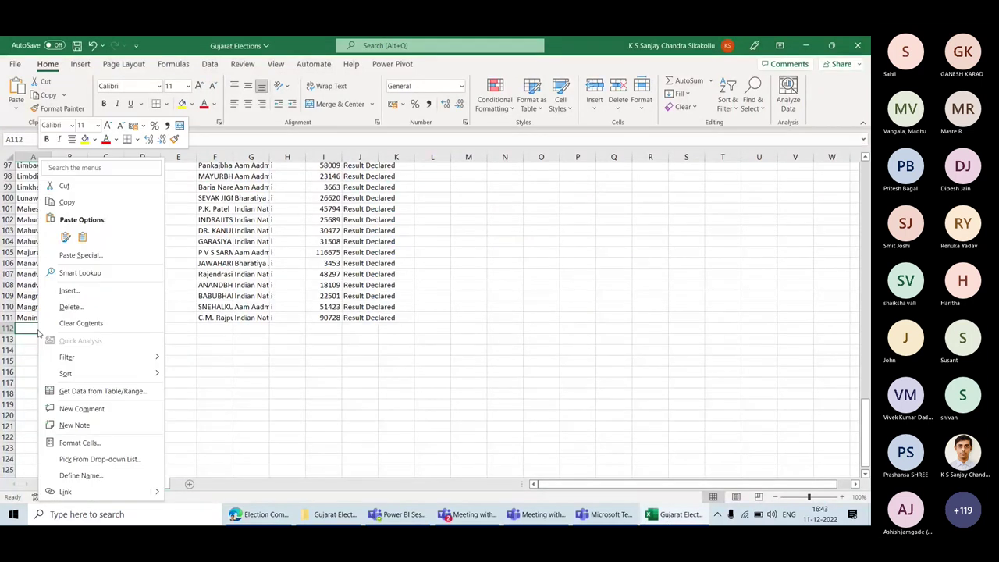
{"action": "left_click", "coordinate": [73, 236]}
{"action": "left_click", "coordinate": [39, 350]}
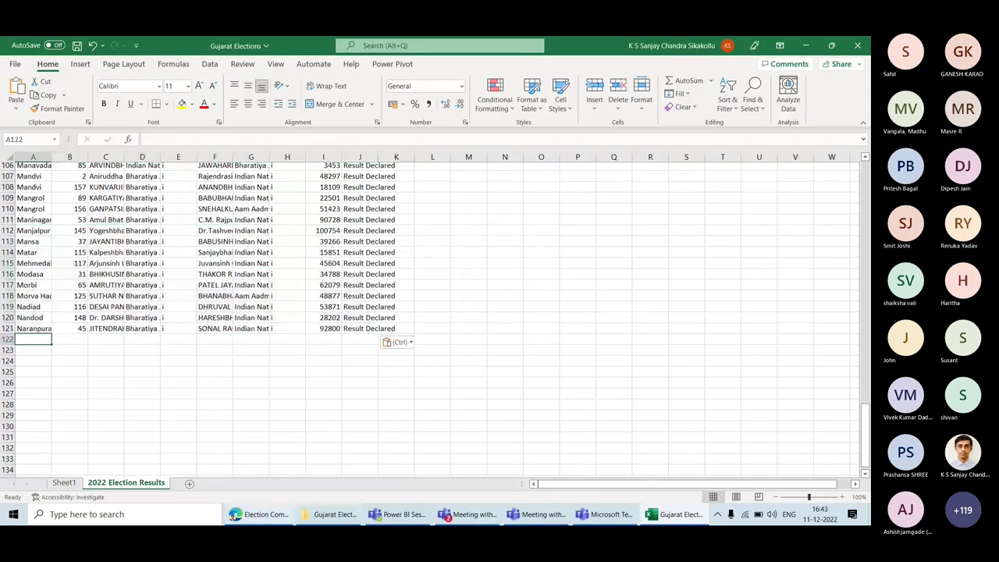
Step: Switch to the browser, open page 13 of the Gujarat results and copy the Naroda through Patan rows
{"action": "left_click", "coordinate": [260, 513]}
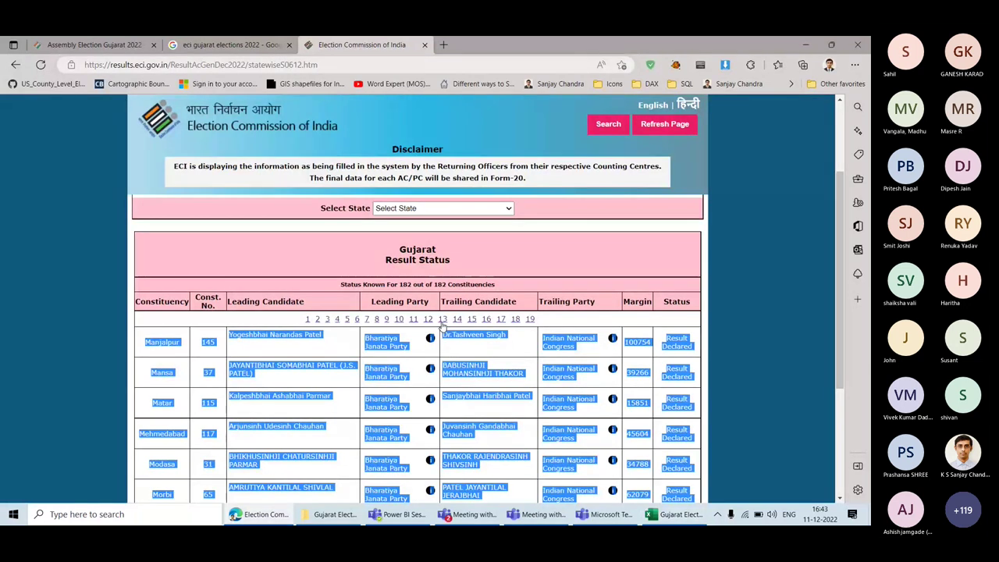
{"action": "left_click", "coordinate": [442, 319]}
{"action": "scroll", "coordinate": [161, 308], "scroll_direction": "down", "scroll_amount": 1}
{"action": "left_click_drag", "start_coordinate": [162, 308], "coordinate": [692, 428]}
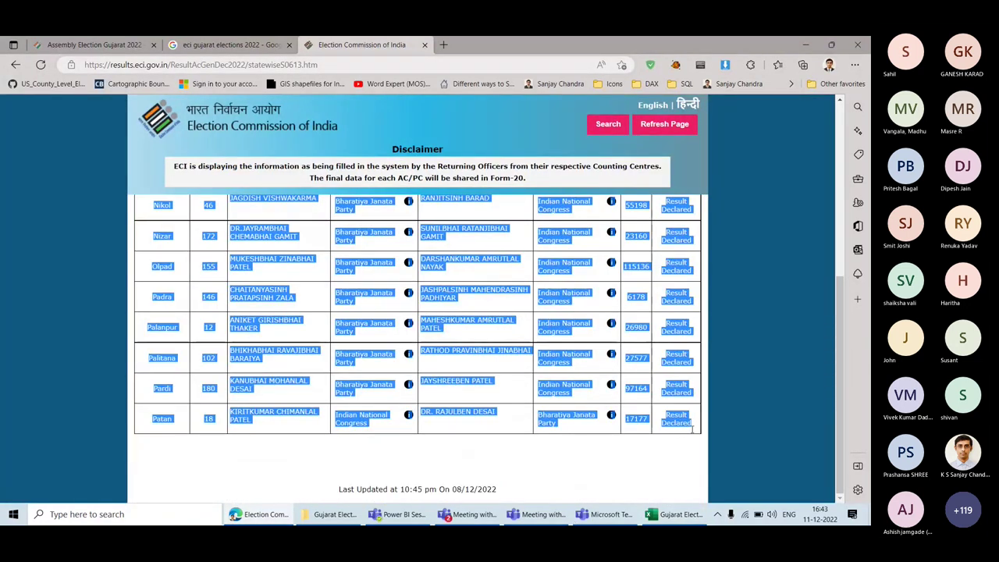
Step: Switch to Excel and paste the page 13 rows at A122 matching destination formatting
{"action": "key", "text": "alt+Tab"}
{"action": "right_click", "coordinate": [36, 340]}
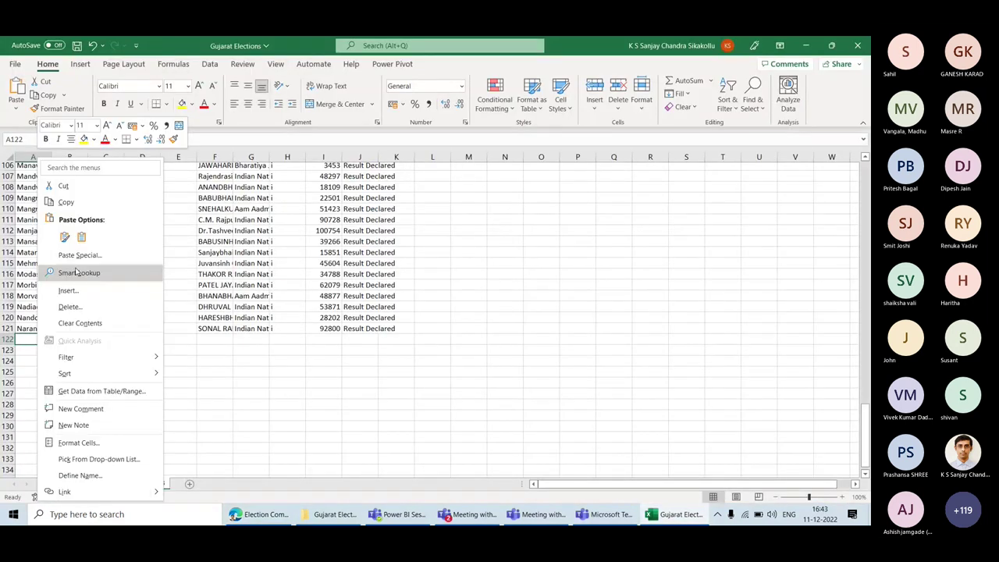
{"action": "left_click", "coordinate": [74, 173]}
Step: Switch to the browser, open page 14 of the Gujarat results and copy the Petlad through Raopura rows
{"action": "key", "text": "alt+Tab"}
{"action": "scroll", "coordinate": [318, 427], "scroll_direction": "up", "scroll_amount": 3}
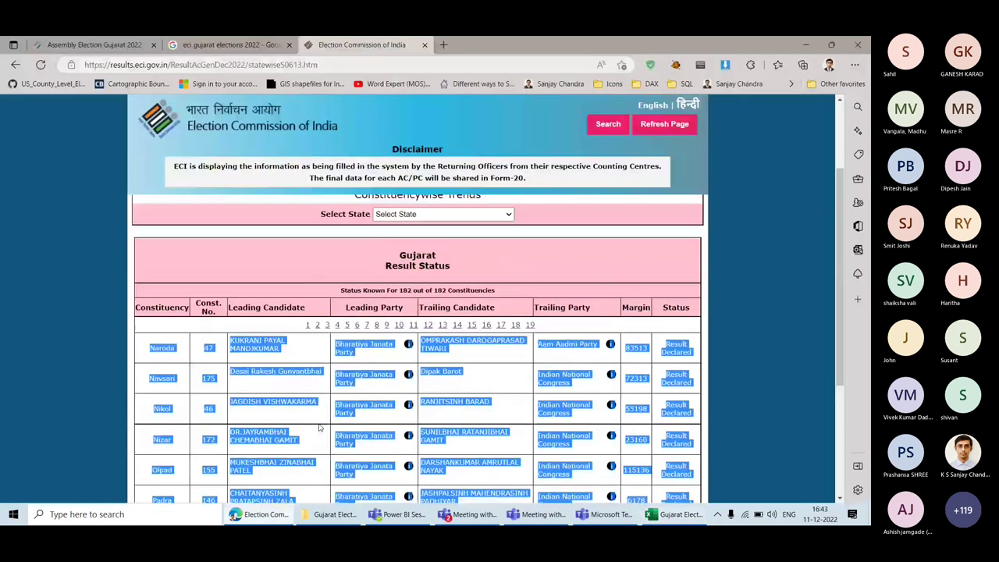
{"action": "left_click", "coordinate": [427, 325]}
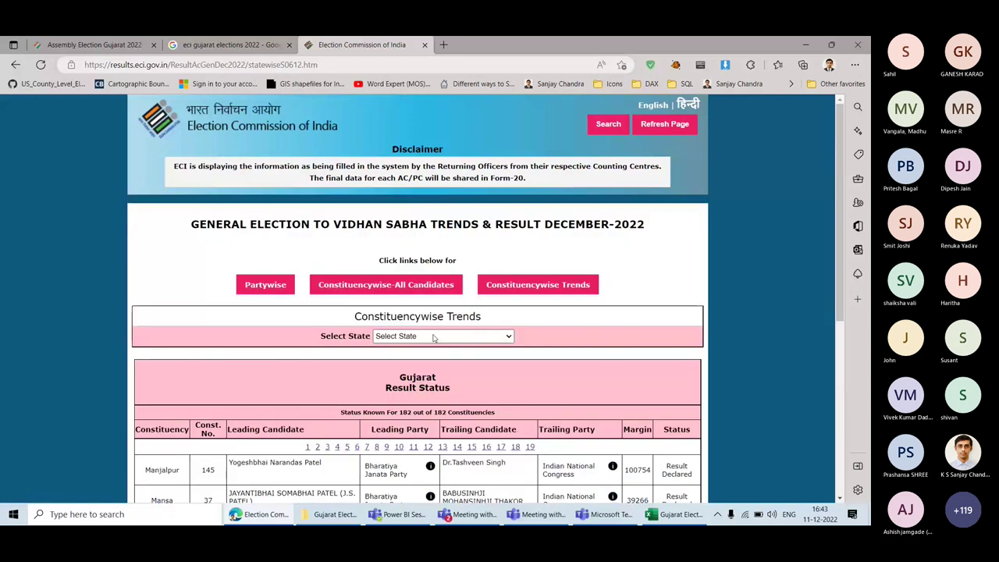
{"action": "scroll", "coordinate": [434, 337], "scroll_direction": "down", "scroll_amount": 2}
{"action": "left_click", "coordinate": [446, 316]}
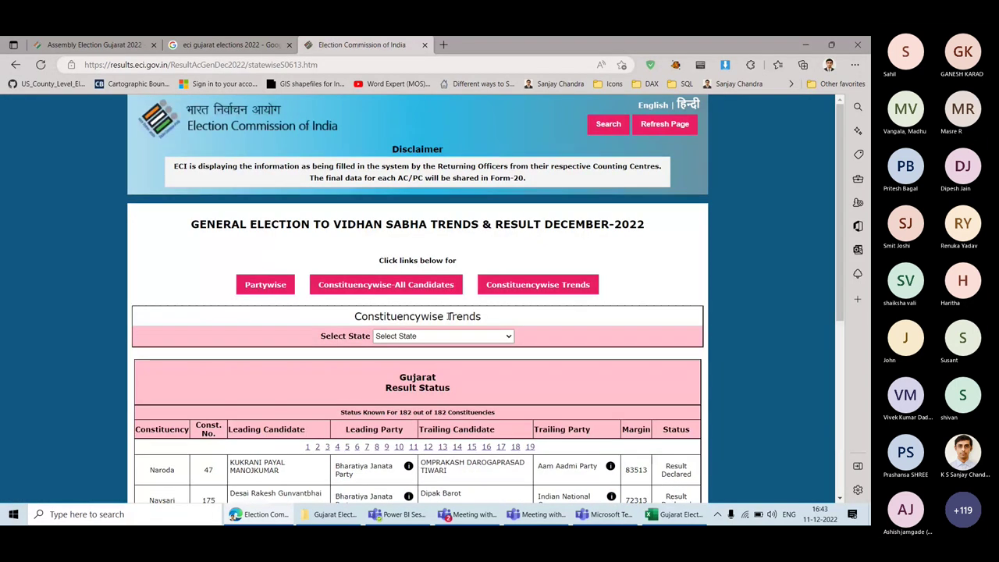
{"action": "scroll", "coordinate": [446, 316], "scroll_direction": "down", "scroll_amount": 2}
{"action": "left_click", "coordinate": [457, 289]}
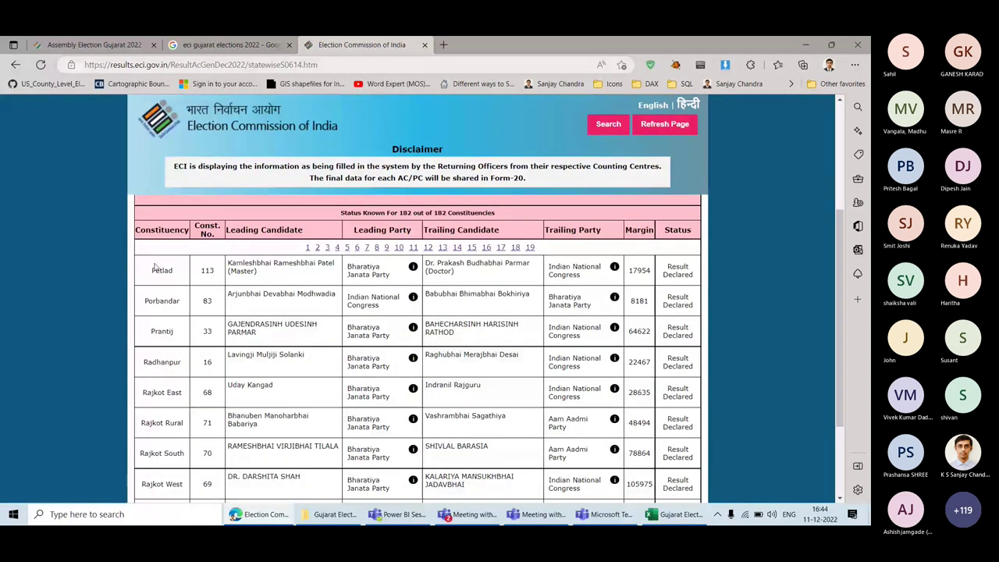
{"action": "left_click_drag", "start_coordinate": [154, 266], "coordinate": [689, 421]}
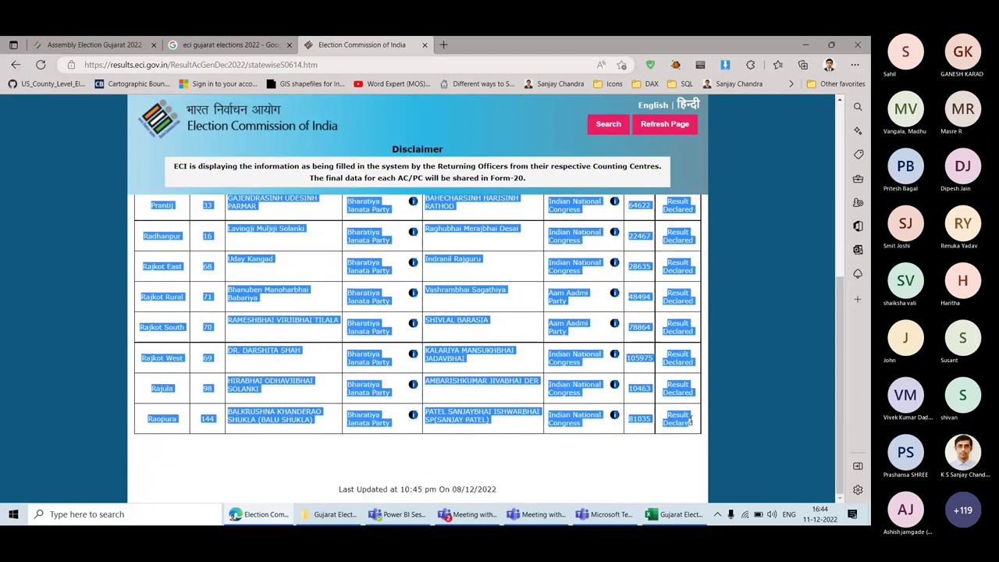
{"action": "key", "text": "ctrl+c"}
Step: Switch to Excel and paste the page 14 rows at A132 matching destination formatting
{"action": "key", "text": "alt+Tab"}
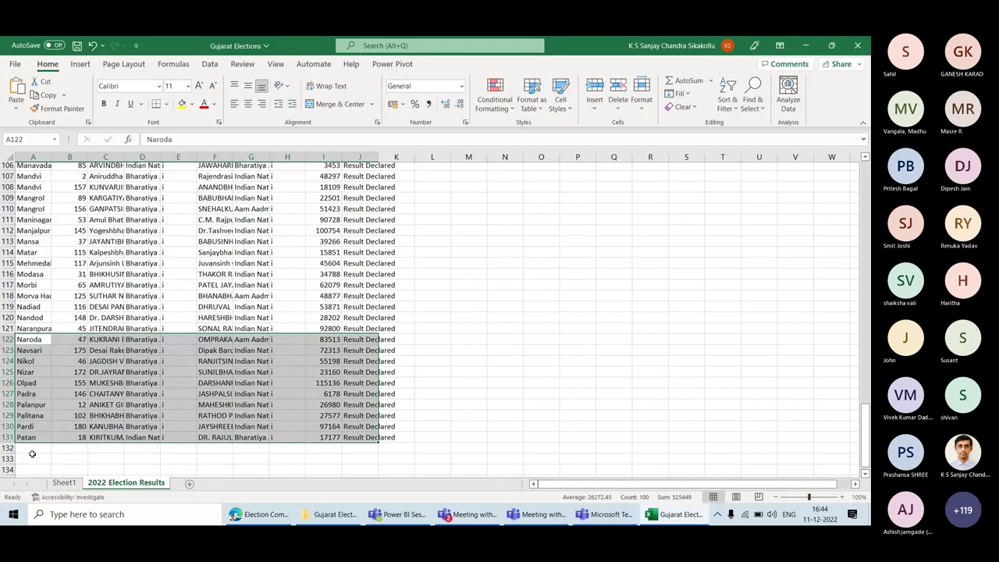
{"action": "right_click", "coordinate": [32, 451]}
{"action": "left_click", "coordinate": [74, 183]}
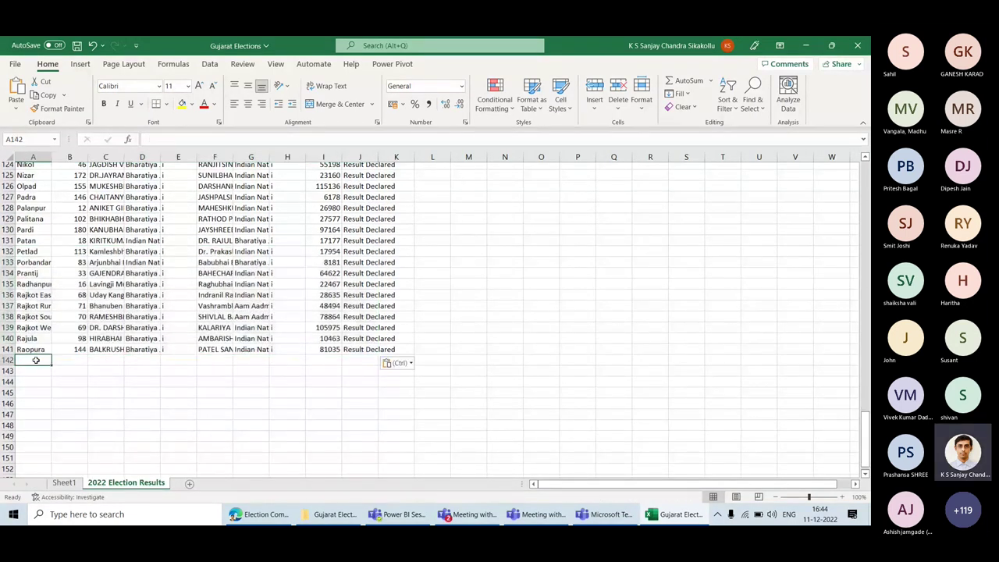
Step: Switch to the browser, open page 15 of the Gujarat results and copy the Rapar through Sidhpur rows
{"action": "key", "text": "alt+Tab"}
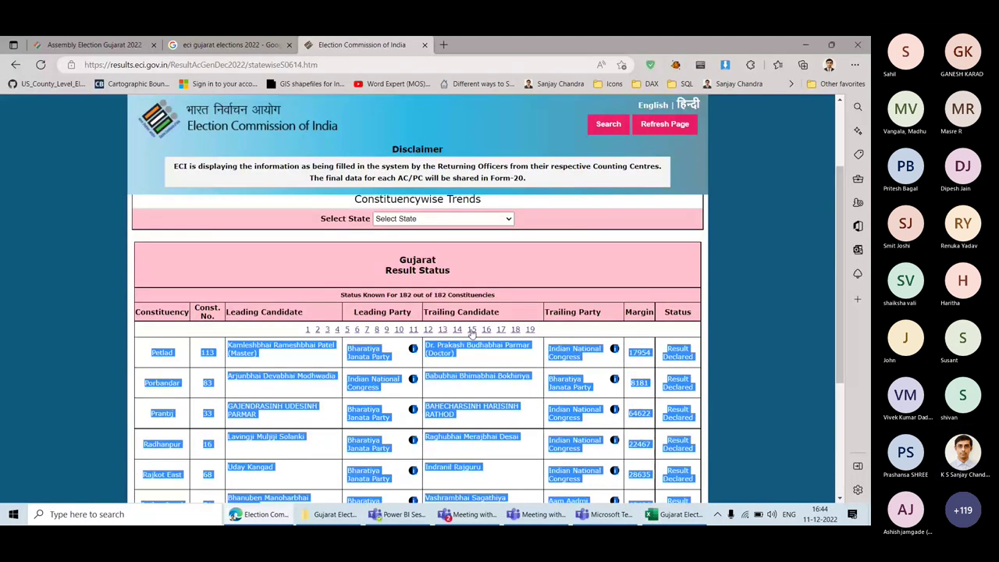
{"action": "left_click", "coordinate": [472, 333]}
{"action": "scroll", "coordinate": [152, 245], "scroll_direction": "down", "scroll_amount": 5}
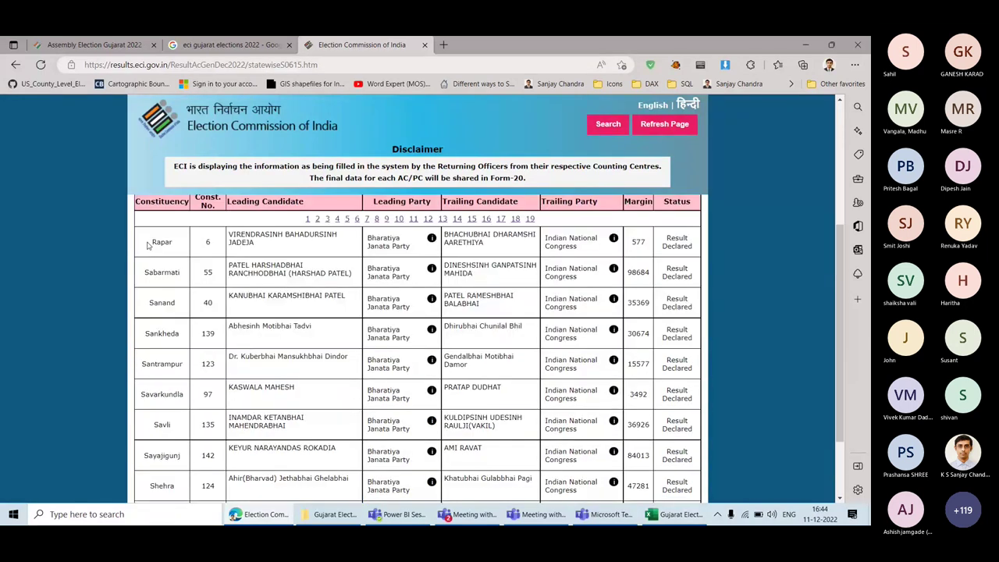
{"action": "left_click_drag", "start_coordinate": [152, 242], "coordinate": [691, 442]}
{"action": "key", "text": "ctrl+c"}
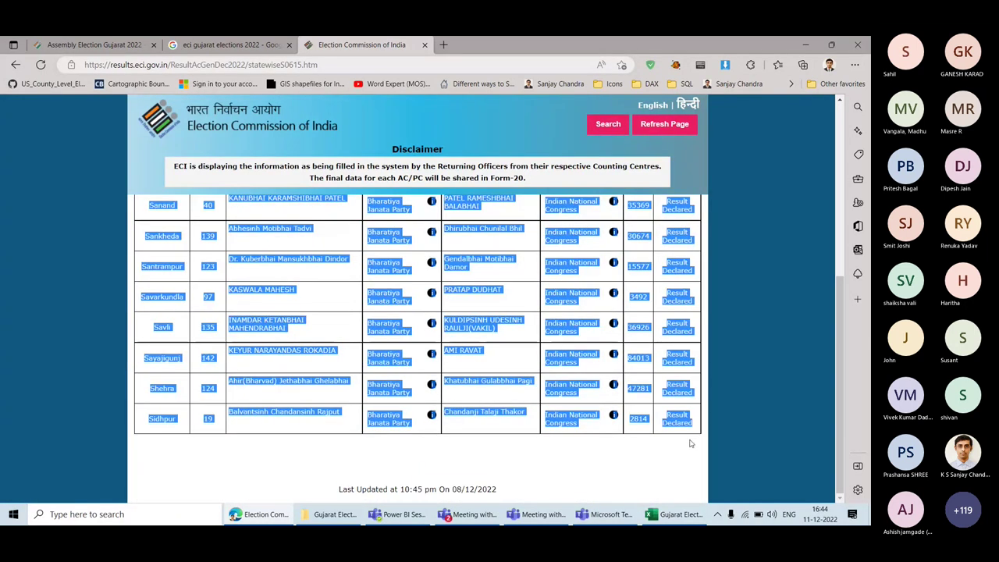
Step: Switch to Excel and paste the page 15 rows at A142 matching destination formatting
{"action": "key", "text": "alt+Tab"}
{"action": "right_click", "coordinate": [32, 359]}
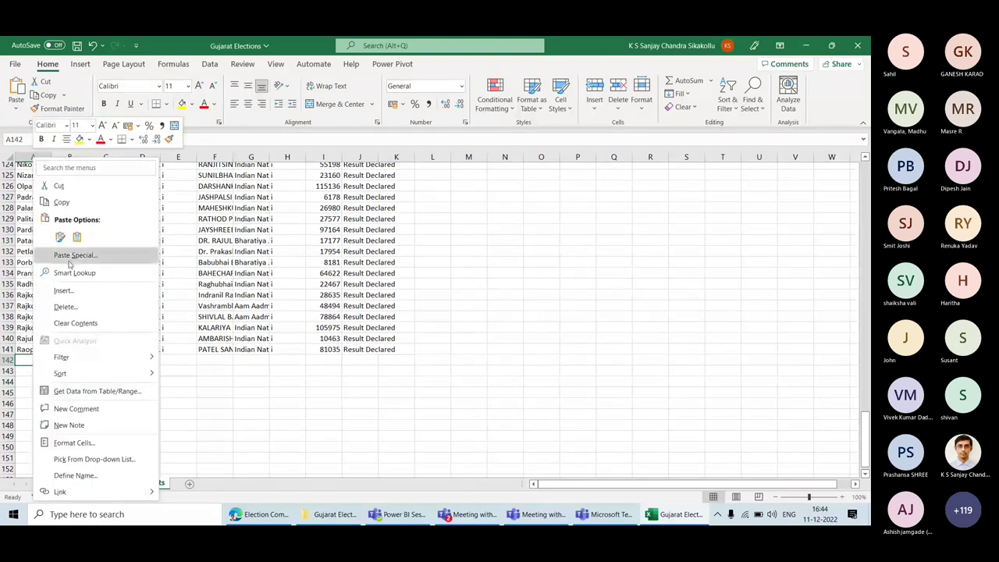
{"action": "left_click", "coordinate": [80, 174]}
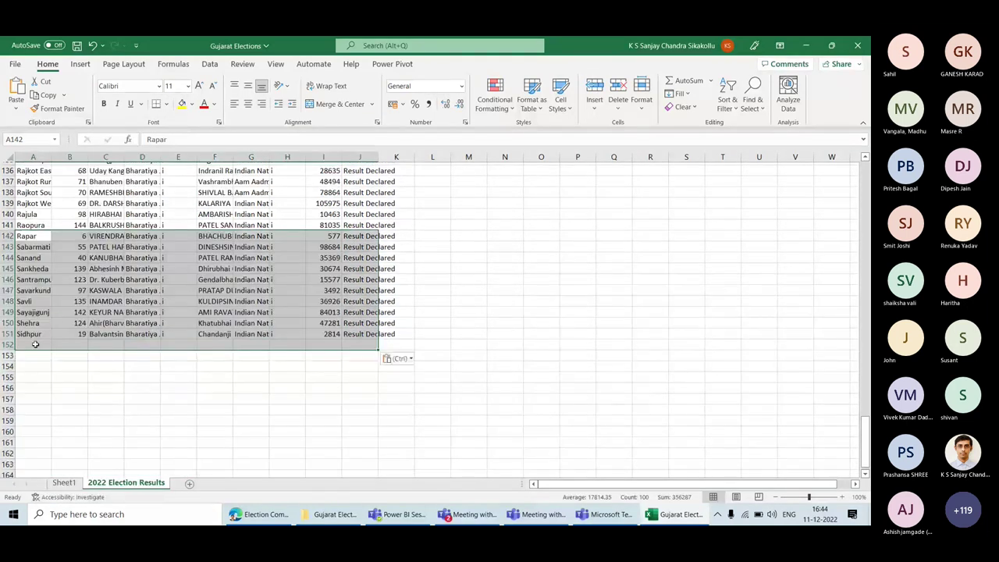
{"action": "left_click", "coordinate": [35, 344]}
Step: Switch to the browser, open page 16 of the Gujarat results and copy the Sojitra through Tharad rows
{"action": "left_click", "coordinate": [259, 513]}
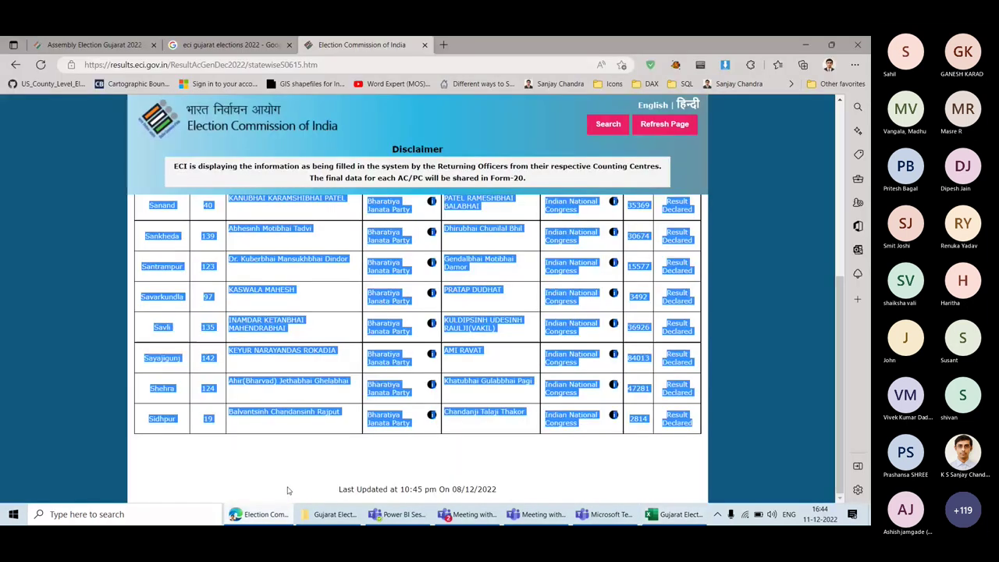
{"action": "scroll", "coordinate": [341, 433], "scroll_direction": "up", "scroll_amount": 5}
{"action": "scroll", "coordinate": [479, 315], "scroll_direction": "down", "scroll_amount": 3}
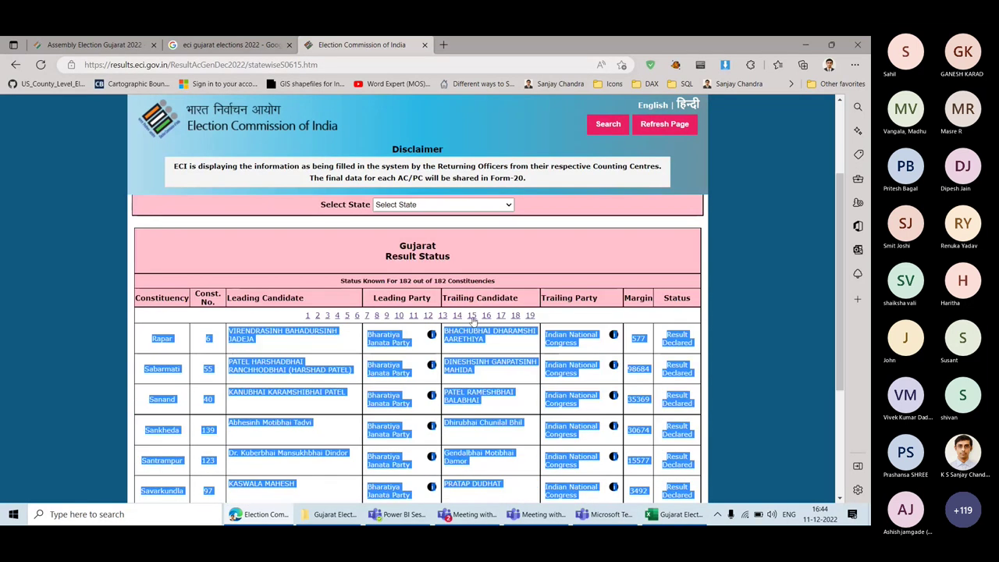
{"action": "left_click", "coordinate": [484, 315]}
{"action": "scroll", "coordinate": [500, 331], "scroll_direction": "down", "scroll_amount": 2}
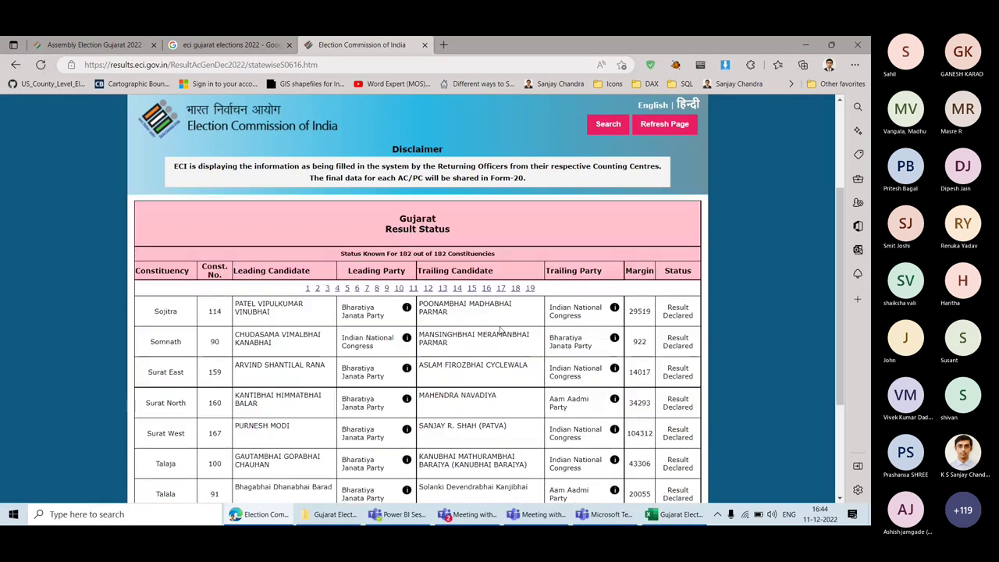
{"action": "scroll", "coordinate": [500, 330], "scroll_direction": "down", "scroll_amount": 1}
{"action": "left_click_drag", "start_coordinate": [148, 235], "coordinate": [686, 468]}
{"action": "key", "text": "ctrl+c"}
Step: Switch to Excel and paste the page 16 rows at A152 matching destination formatting
{"action": "key", "text": "alt+Tab"}
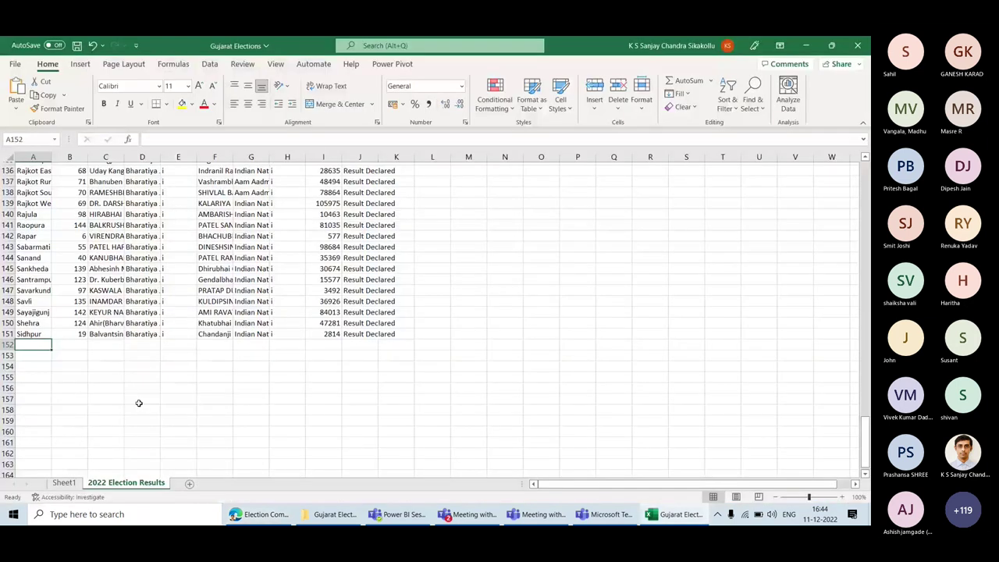
{"action": "right_click", "coordinate": [28, 351]}
{"action": "left_click", "coordinate": [56, 237]}
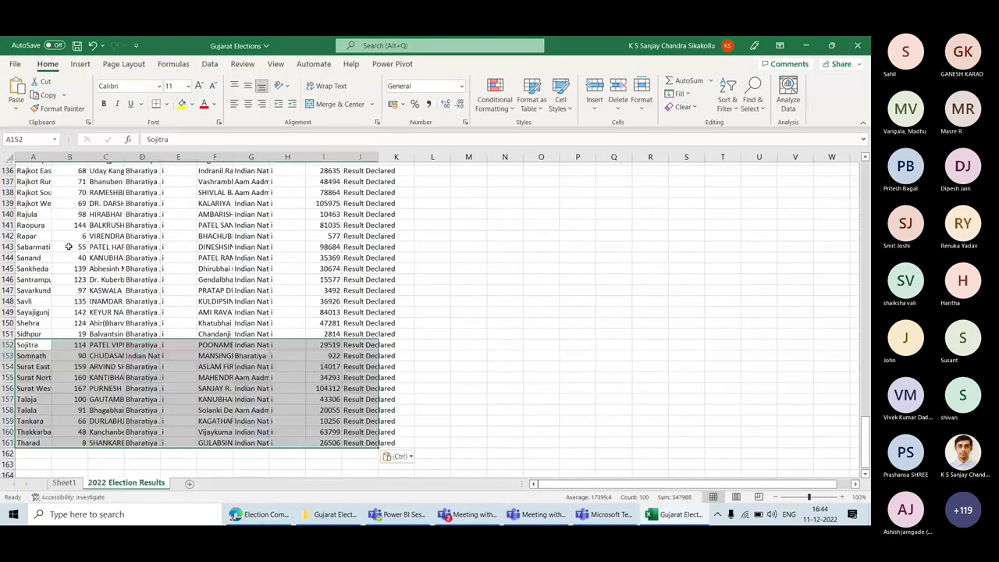
{"action": "scroll", "coordinate": [68, 253], "scroll_direction": "down", "scroll_amount": 3}
{"action": "scroll", "coordinate": [68, 254], "scroll_direction": "down", "scroll_amount": 1}
{"action": "left_click", "coordinate": [33, 327]}
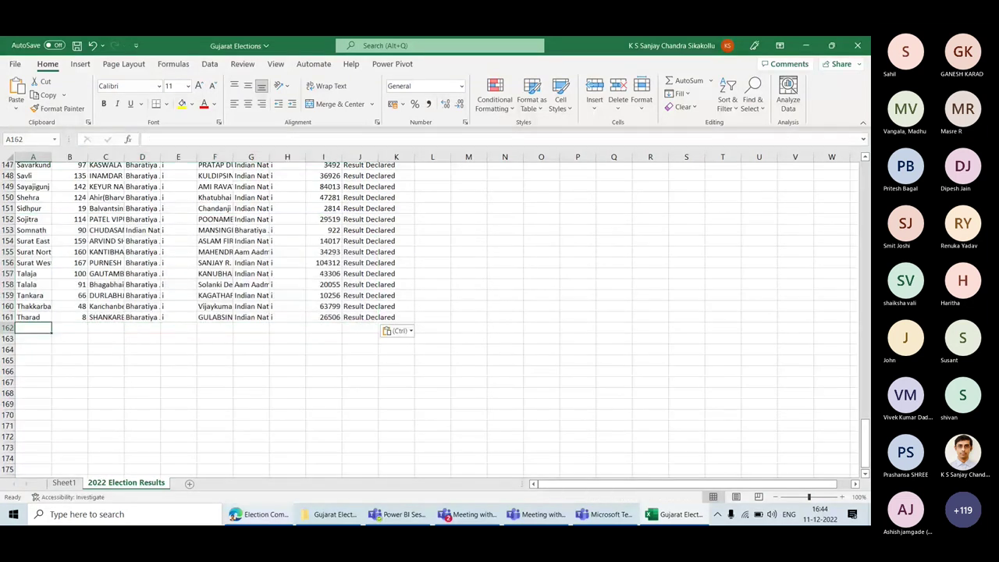
Step: Switch to the browser, open page 17 of the Gujarat results and copy the Thasra through Vagra rows
{"action": "key", "text": "alt+Tab"}
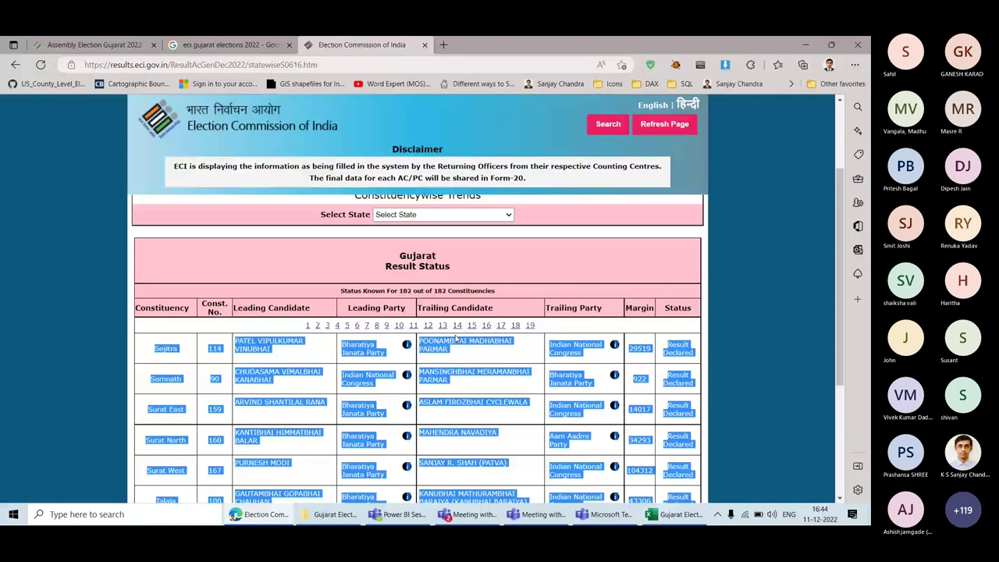
{"action": "left_click", "coordinate": [500, 325]}
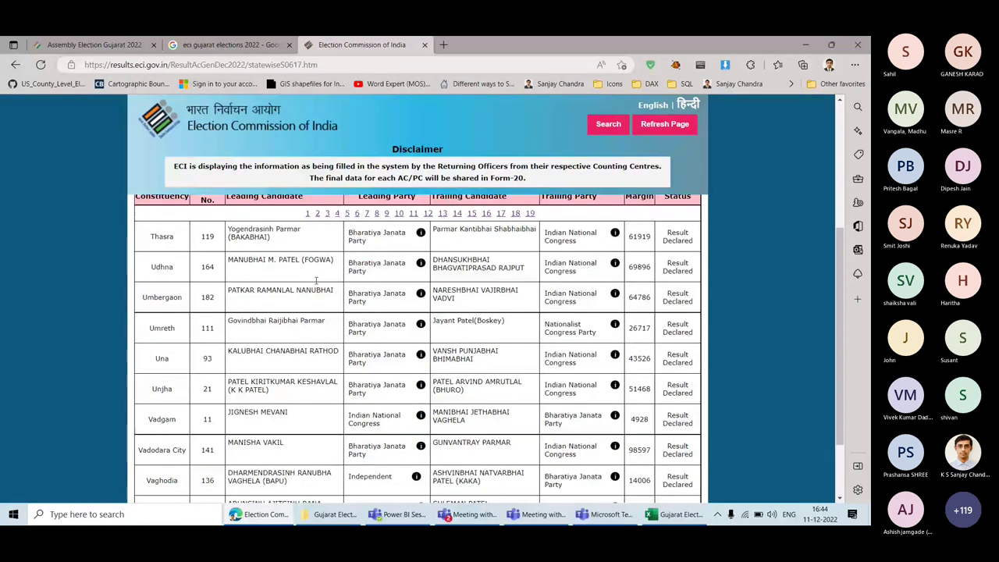
{"action": "left_click_drag", "start_coordinate": [152, 238], "coordinate": [700, 433]}
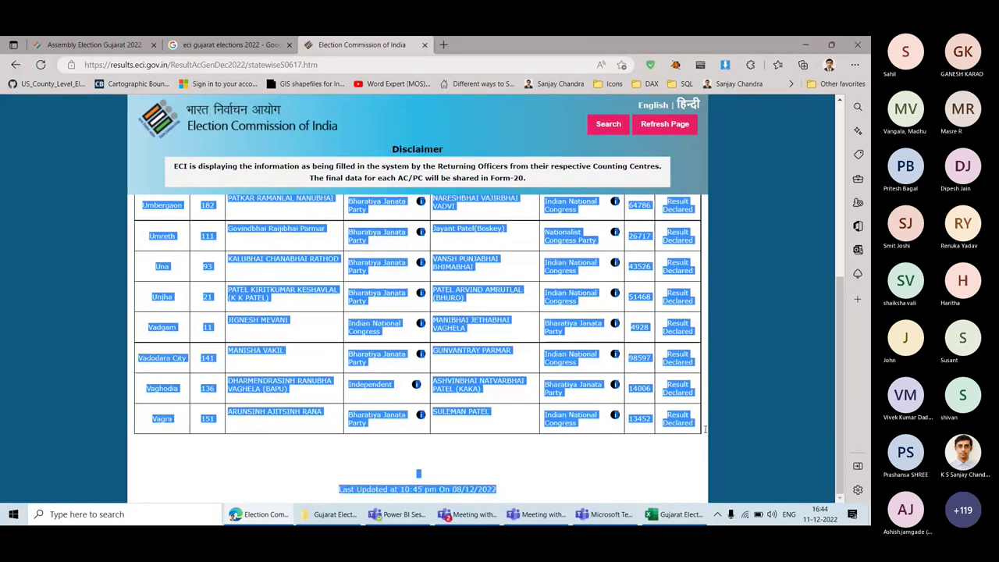
Step: Switch to Excel, try pasting the page 17 content at A162 and undo the paste
{"action": "left_click", "coordinate": [671, 514]}
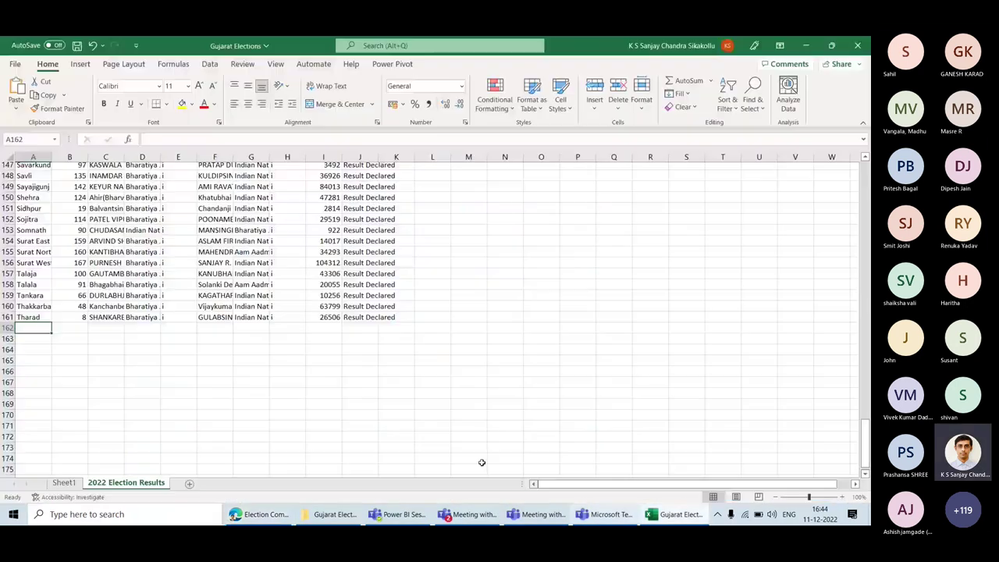
{"action": "right_click", "coordinate": [23, 328]}
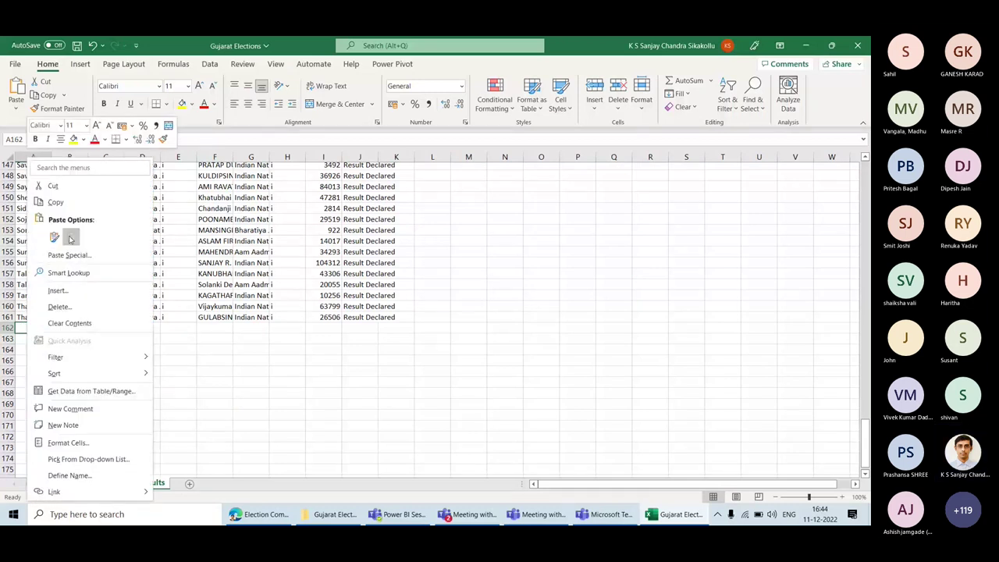
{"action": "left_click", "coordinate": [54, 237]}
{"action": "key", "text": "ctrl+z"}
{"action": "scroll", "coordinate": [104, 332], "scroll_direction": "up", "scroll_amount": 5}
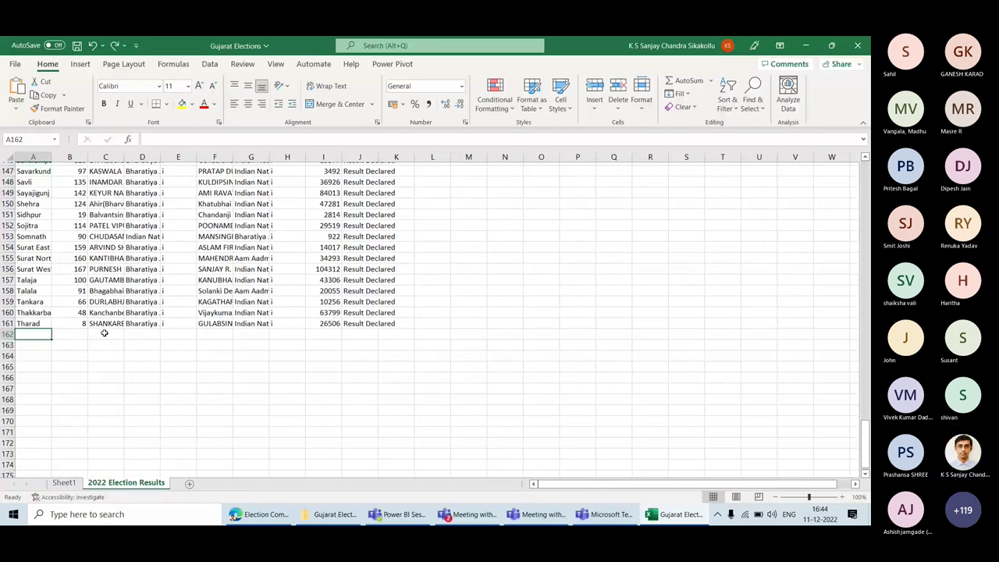
Step: Switch to the browser and recopy the page 17 rows from Thasra through Vagra
{"action": "key", "text": "alt+Tab"}
{"action": "scroll", "coordinate": [310, 436], "scroll_direction": "up", "scroll_amount": 3}
{"action": "left_click", "coordinate": [153, 362]}
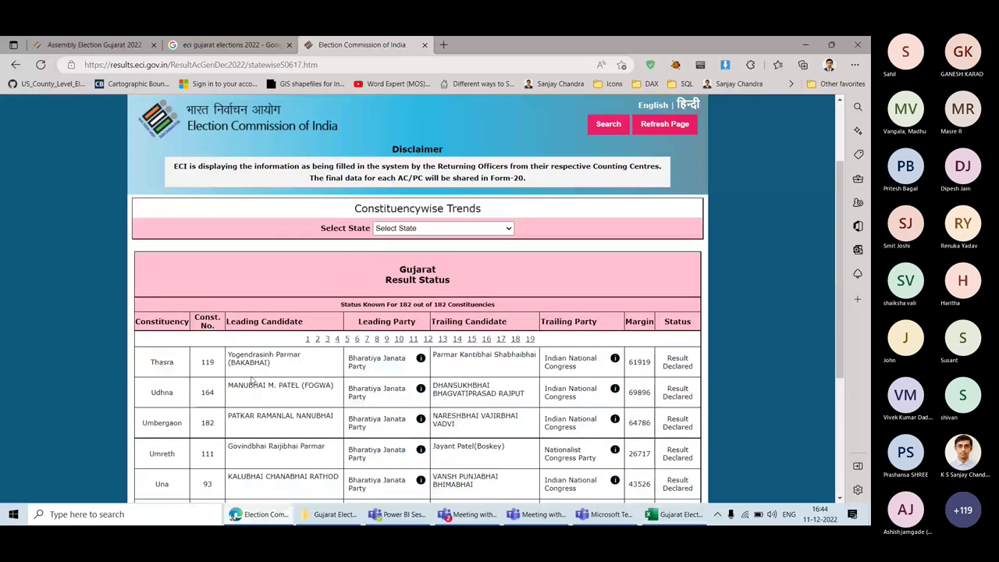
{"action": "left_click_drag", "start_coordinate": [152, 362], "coordinate": [694, 431]}
Step: Switch to Excel and paste the page 17 rows at A162 matching destination formatting
{"action": "key", "text": "alt+Tab"}
{"action": "right_click", "coordinate": [39, 337]}
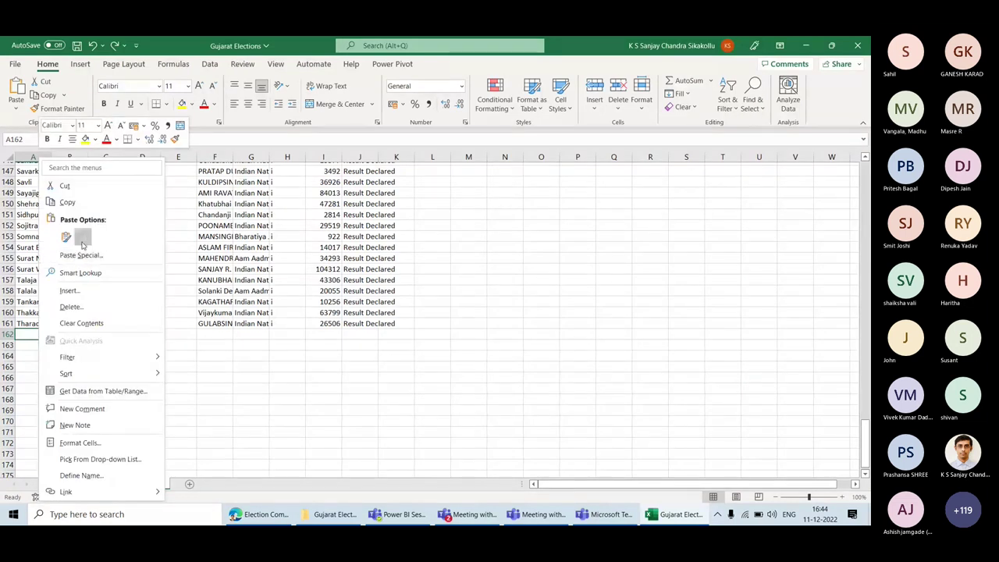
{"action": "left_click", "coordinate": [83, 236]}
{"action": "scroll", "coordinate": [47, 328], "scroll_direction": "down", "scroll_amount": 2}
{"action": "left_click", "coordinate": [27, 367]}
Step: Switch to the browser, open page 18 of the Gujarat results and copy the Valsad through Vyara rows
{"action": "left_click", "coordinate": [324, 513]}
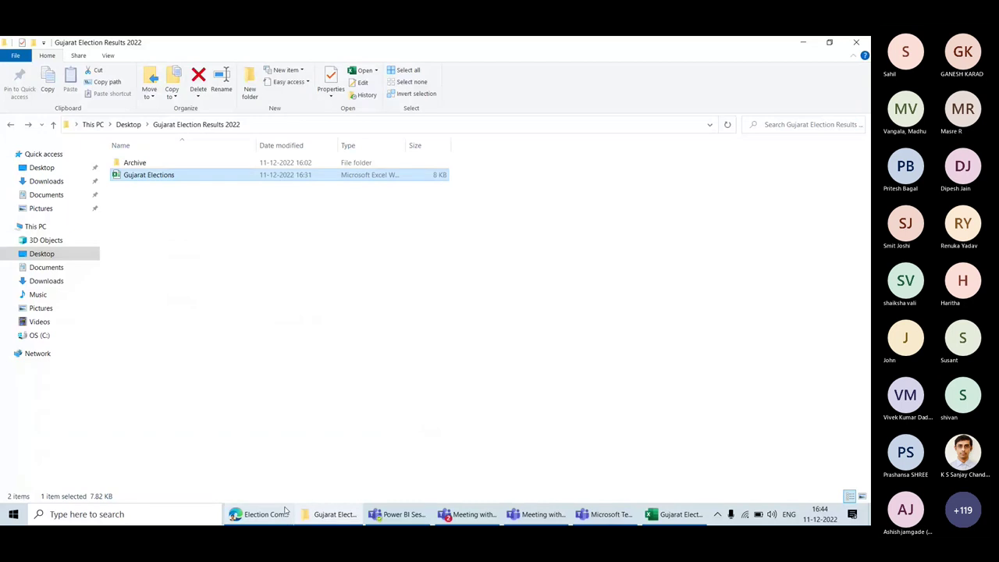
{"action": "left_click", "coordinate": [286, 512]}
{"action": "scroll", "coordinate": [502, 387], "scroll_direction": "up", "scroll_amount": 4}
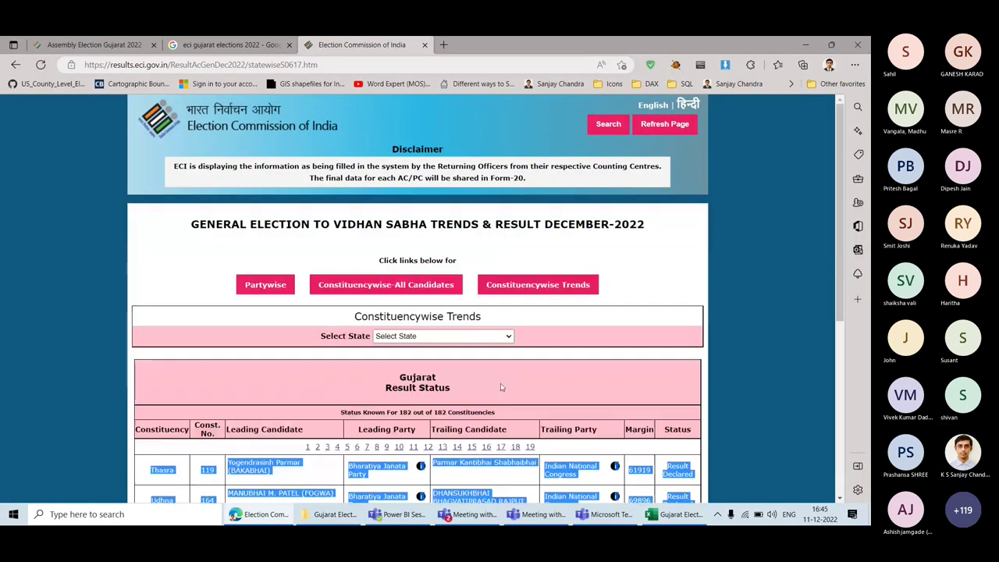
{"action": "left_click", "coordinate": [517, 447]}
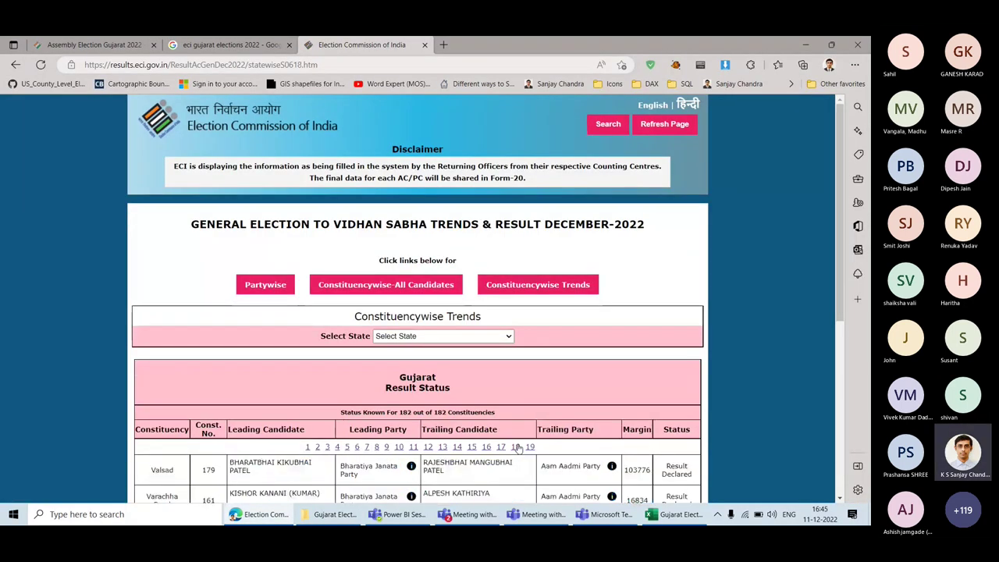
{"action": "scroll", "coordinate": [155, 316], "scroll_direction": "down", "scroll_amount": 2}
{"action": "left_click_drag", "start_coordinate": [154, 320], "coordinate": [689, 434]}
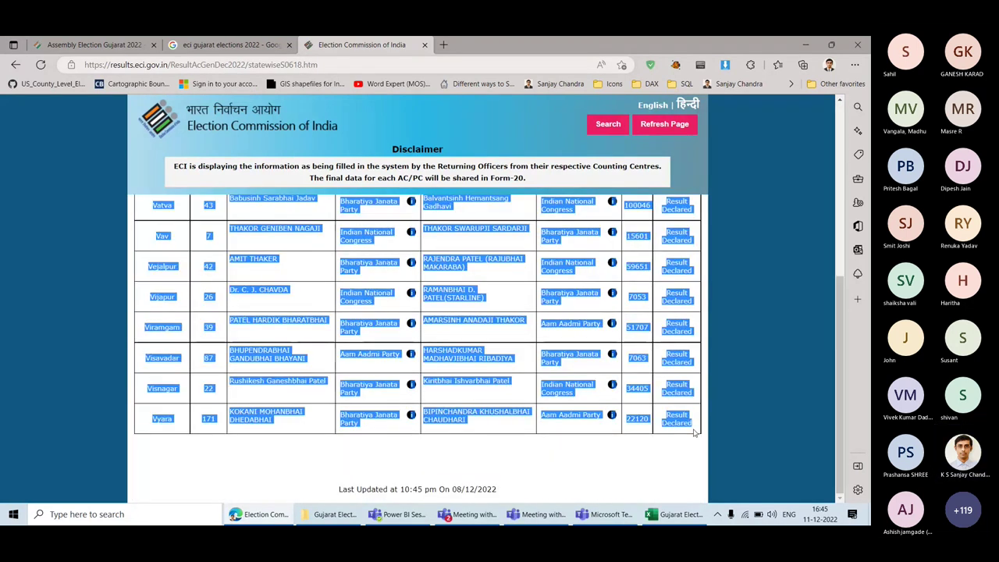
Step: Switch to Excel and paste the page 18 rows at A172 matching destination formatting
{"action": "left_click", "coordinate": [675, 514]}
{"action": "right_click", "coordinate": [34, 370]}
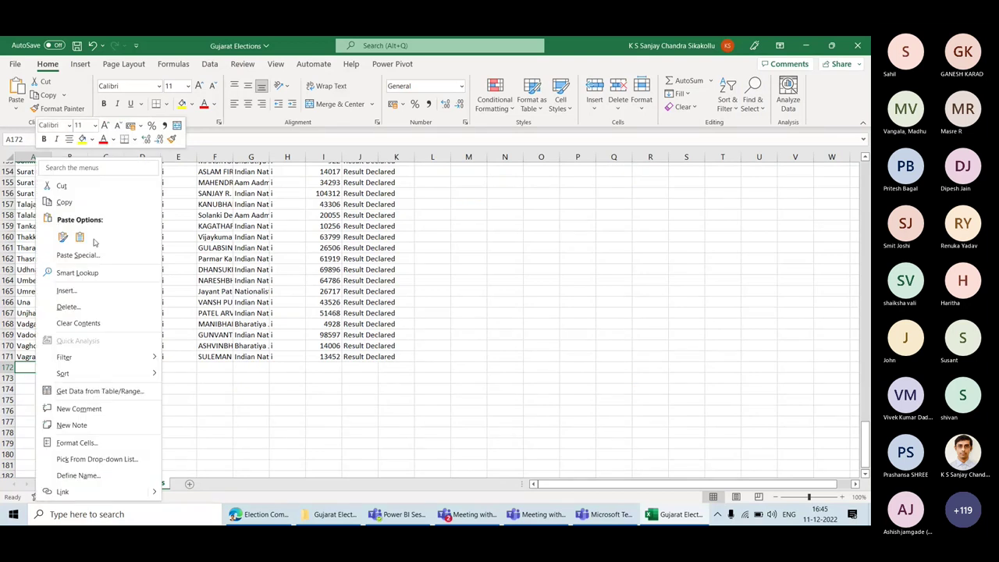
{"action": "left_click", "coordinate": [75, 233]}
{"action": "scroll", "coordinate": [33, 352], "scroll_direction": "down", "scroll_amount": 4}
{"action": "left_click", "coordinate": [105, 381]}
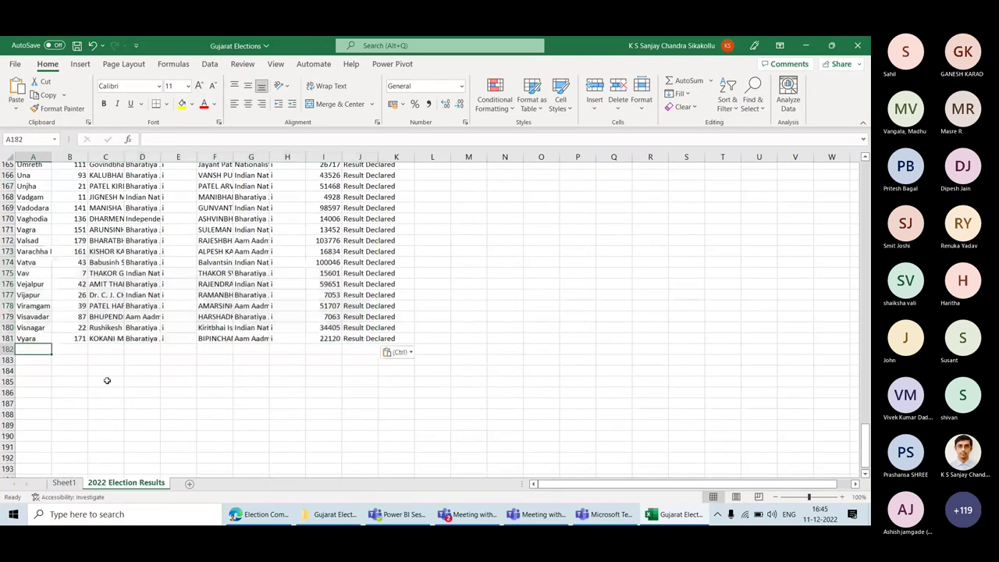
Step: Switch to the browser, open page 19 of the Gujarat results and copy the Wadhwan and Wankaner rows
{"action": "key", "text": "alt+Tab"}
{"action": "scroll", "coordinate": [420, 380], "scroll_direction": "up", "scroll_amount": 5}
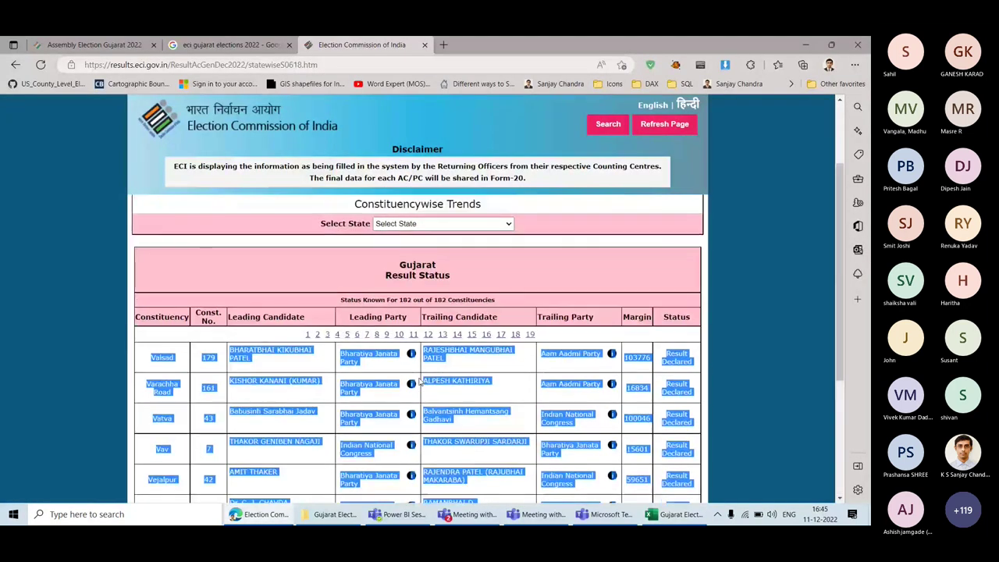
{"action": "left_click", "coordinate": [529, 333]}
{"action": "scroll", "coordinate": [178, 405], "scroll_direction": "up", "scroll_amount": 1}
{"action": "left_click_drag", "start_coordinate": [150, 385], "coordinate": [692, 423]}
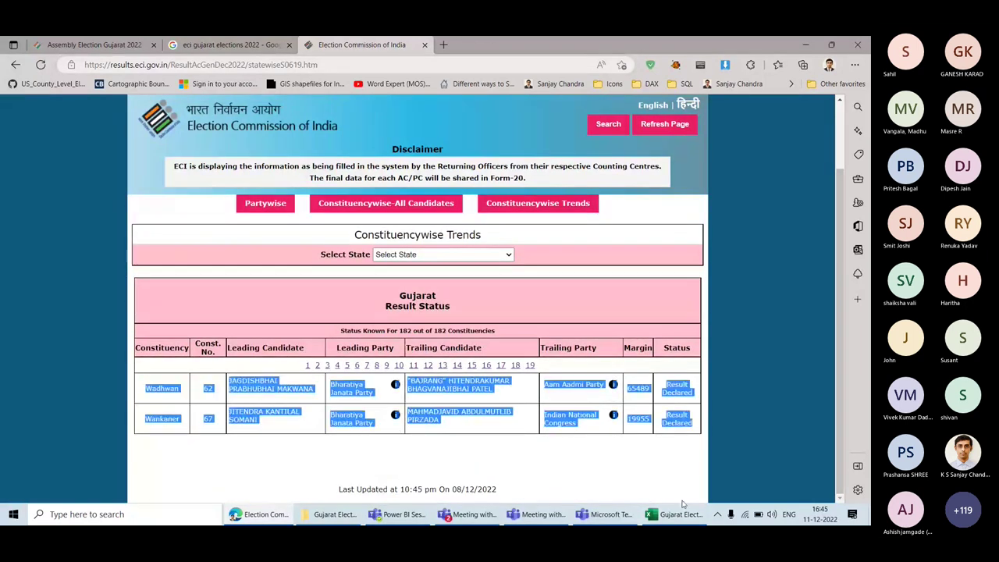
Step: Switch to Excel and paste the two page 19 rows at A182 matching destination formatting
{"action": "left_click", "coordinate": [675, 515]}
{"action": "right_click", "coordinate": [39, 353]}
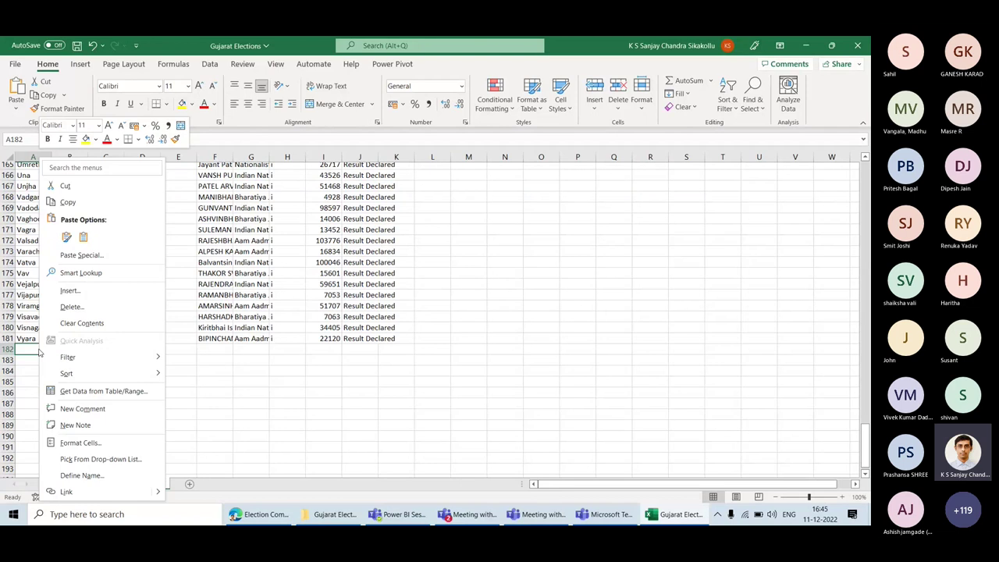
{"action": "left_click", "coordinate": [83, 237]}
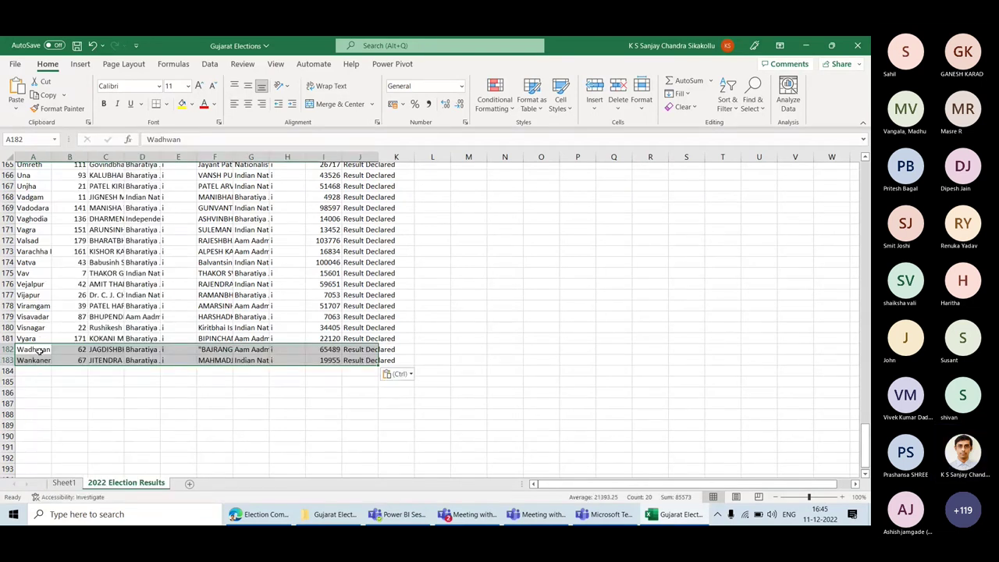
{"action": "key", "text": "Up"}
{"action": "key", "text": "Right"}
{"action": "key", "text": "Down"}
{"action": "key", "text": "Down"}
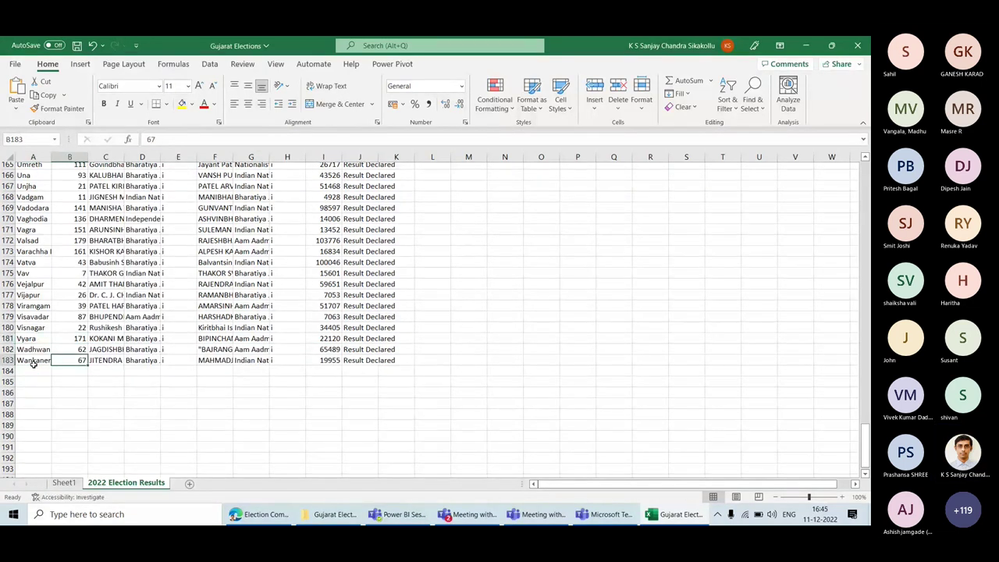
Step: Select the entire results table, including its header row, and apply all borders
{"action": "key", "text": "ctrl+shift+Up"}
{"action": "left_click_drag", "start_coordinate": [32, 168], "coordinate": [362, 160]}
{"action": "left_click", "coordinate": [288, 243]}
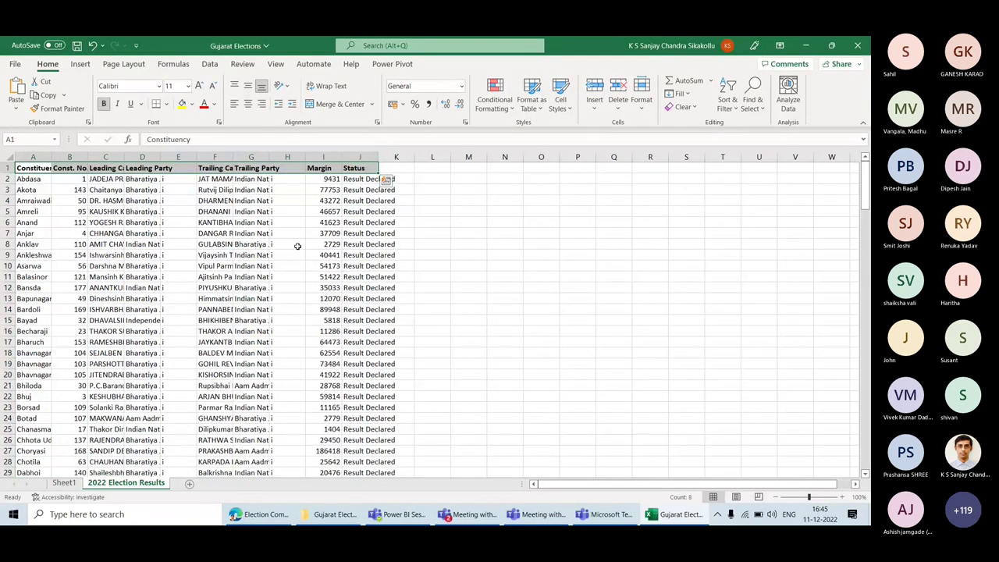
{"action": "key", "text": "ctrl+a"}
{"action": "left_click", "coordinate": [165, 103]}
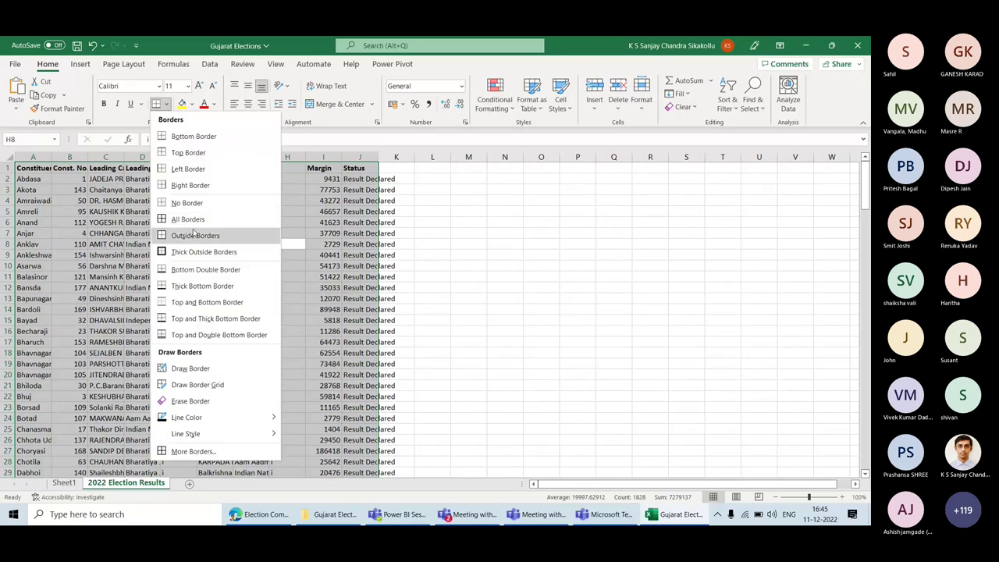
{"action": "left_click", "coordinate": [195, 220]}
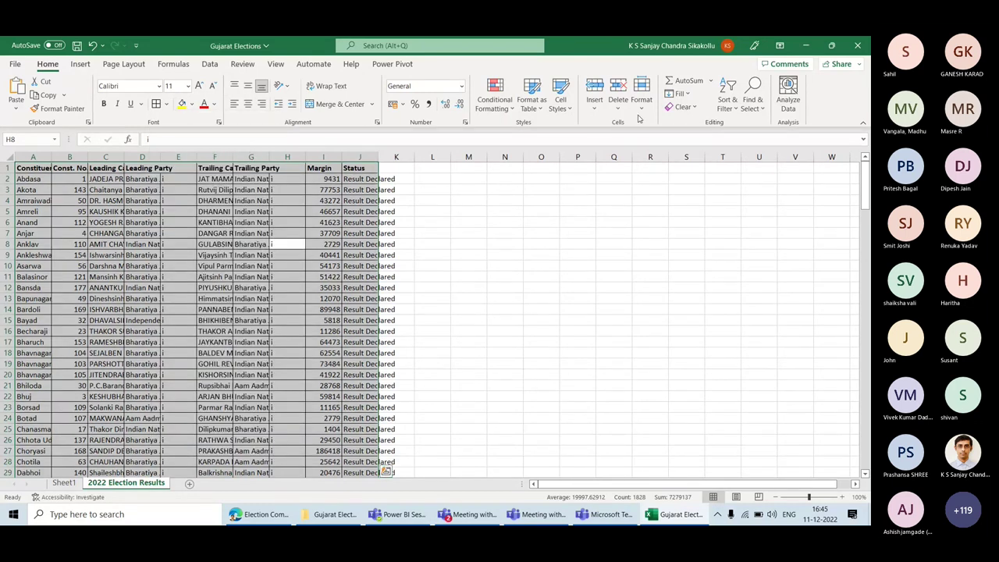
Step: Try auto-fitting the column widths of the results table and undo the change
{"action": "left_click", "coordinate": [639, 104]}
{"action": "left_click", "coordinate": [680, 194]}
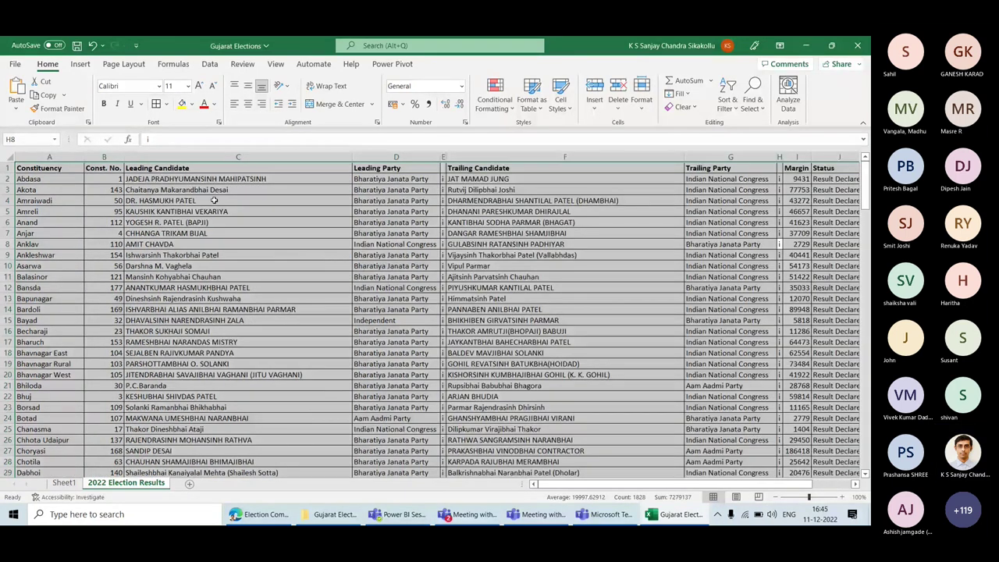
{"action": "left_click", "coordinate": [59, 167]}
{"action": "key", "text": "shift+Right"}
{"action": "key", "text": "shift+Right"}
{"action": "key", "text": "shift+Right"}
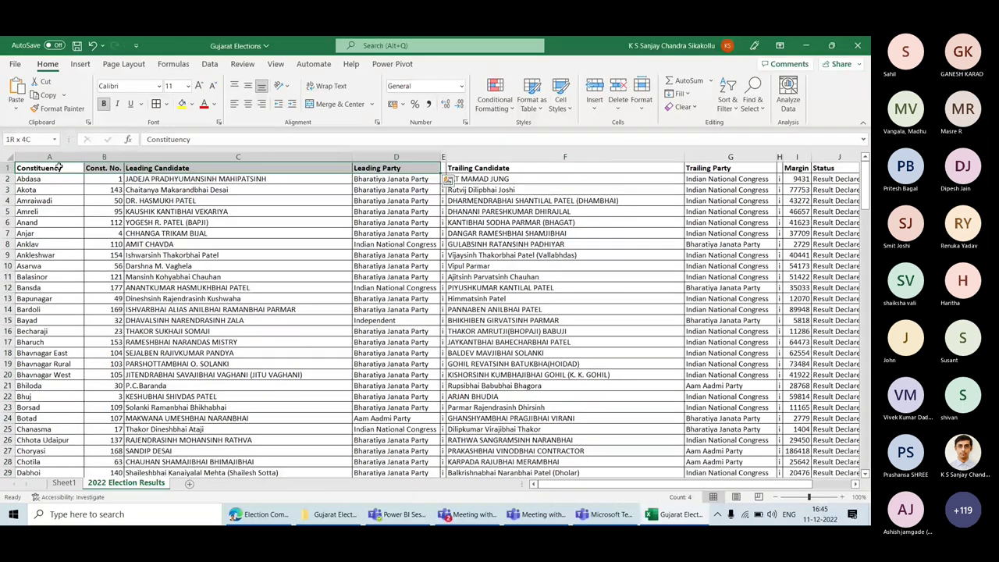
{"action": "key", "text": "ctrl+z"}
Step: Select the header cells from Constituency through Status and add filters to them
{"action": "key", "text": "shift+Right"}
{"action": "key", "text": "shift+Right"}
{"action": "key", "text": "shift+Right"}
{"action": "key", "text": "shift+Right"}
{"action": "key", "text": "shift+Right"}
{"action": "key", "text": "shift+Right"}
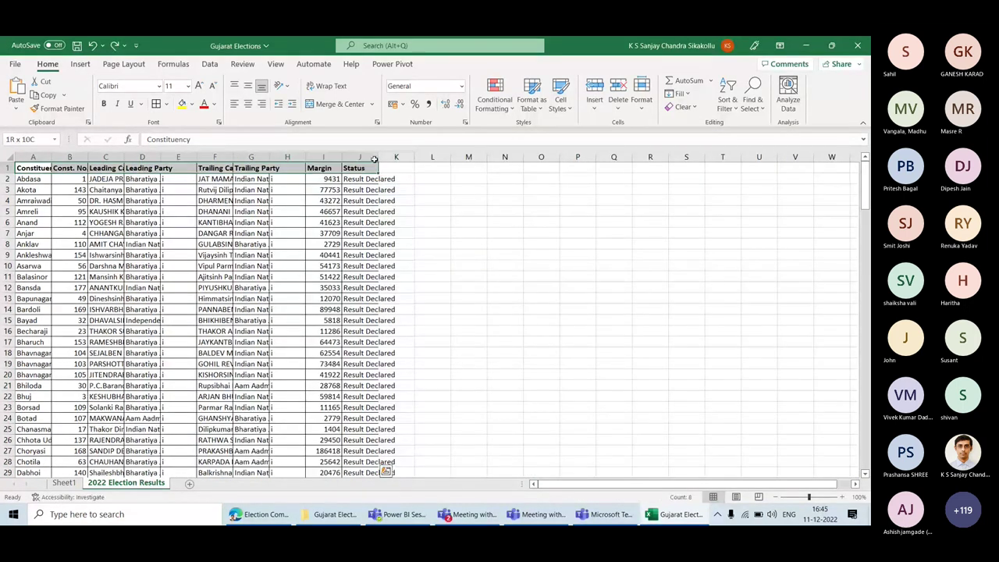
{"action": "left_click", "coordinate": [209, 64]}
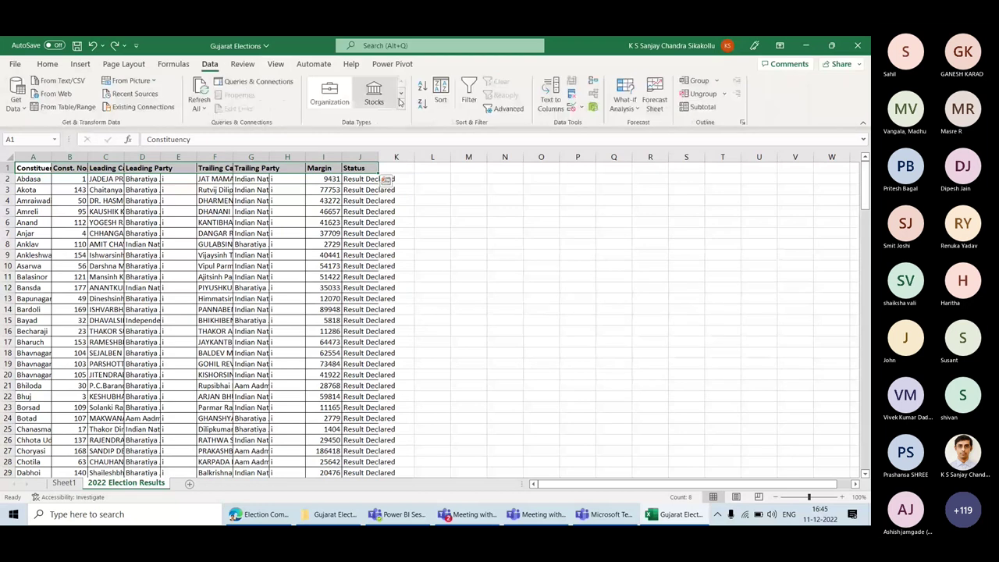
{"action": "left_click", "coordinate": [468, 89]}
{"action": "left_click", "coordinate": [47, 64]}
{"action": "left_click", "coordinate": [97, 187]}
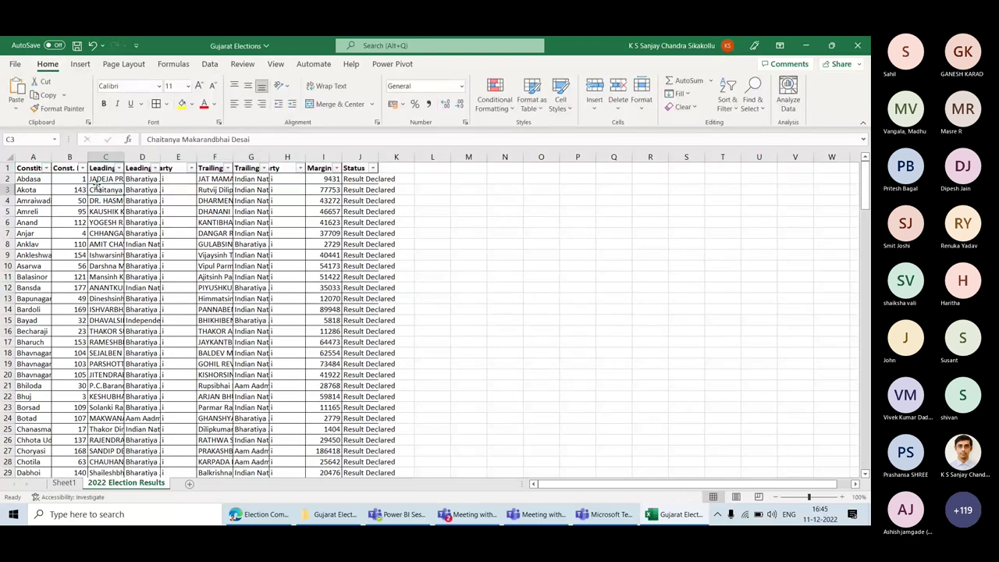
Step: Sort the results table by constituency number in ascending order
{"action": "left_click", "coordinate": [78, 179]}
{"action": "left_click", "coordinate": [81, 168]}
{"action": "left_click", "coordinate": [86, 181]}
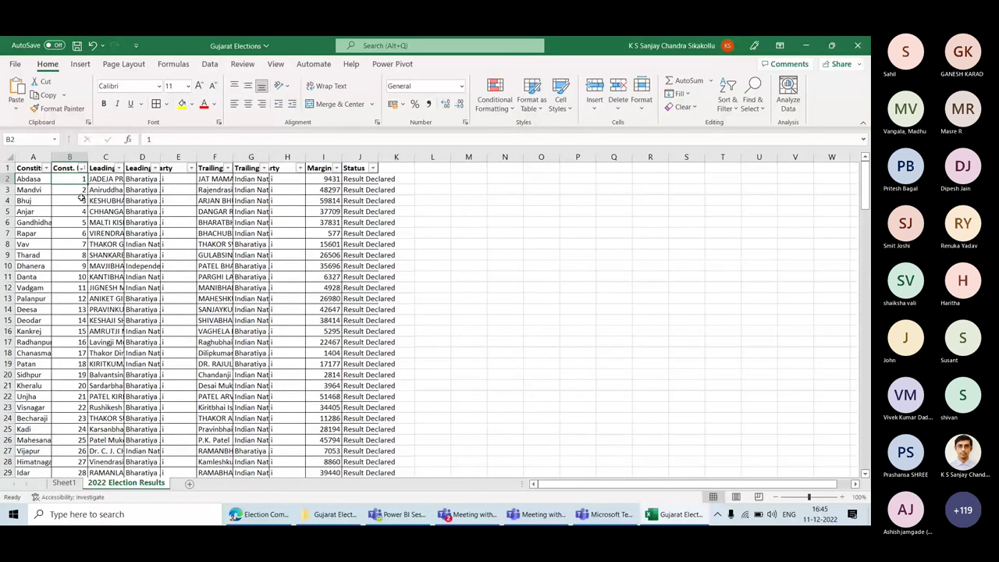
Step: Try a conditional formatting rule for duplicate values on all constituency numbers, and undo it
{"action": "key", "text": "ctrl+shift+Down"}
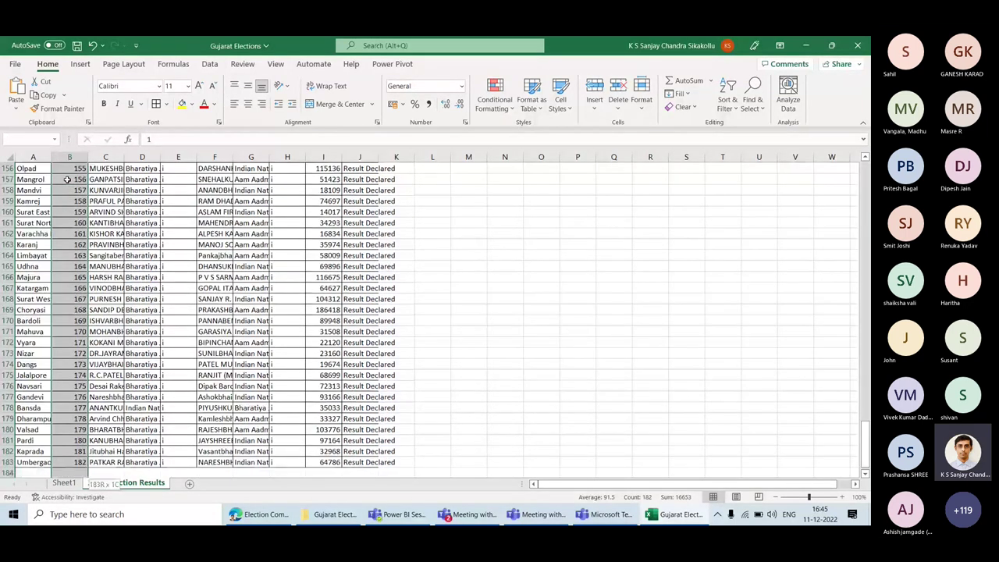
{"action": "left_click", "coordinate": [503, 109]}
{"action": "mouse_move", "coordinate": [524, 134]}
{"action": "left_click", "coordinate": [611, 287]}
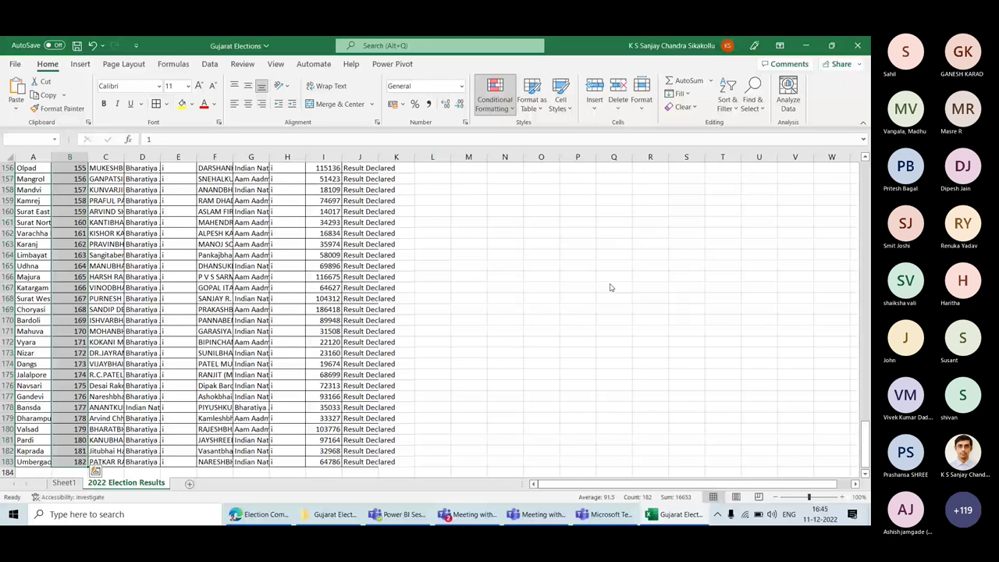
{"action": "scroll", "coordinate": [148, 354], "scroll_direction": "up", "scroll_amount": 20}
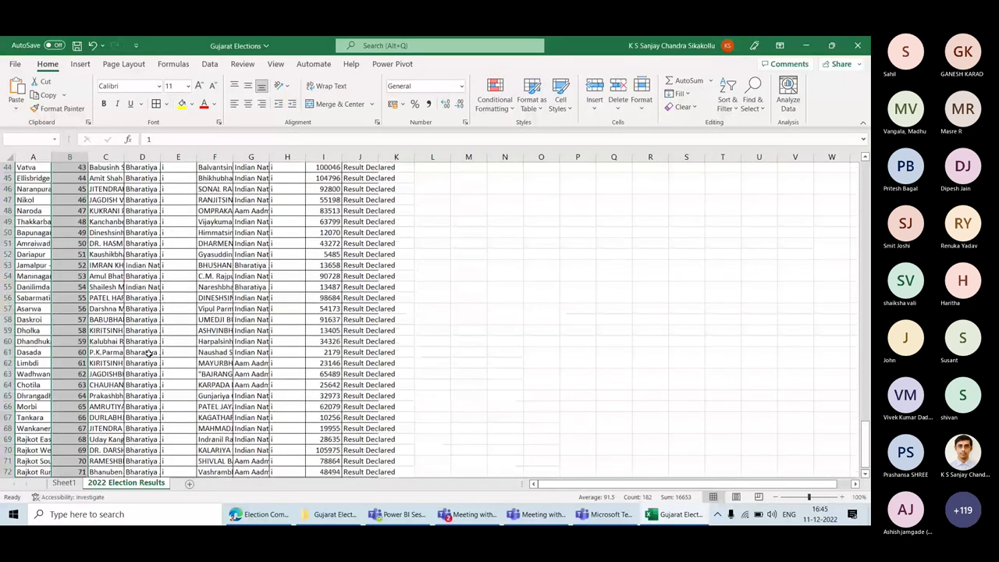
{"action": "scroll", "coordinate": [149, 354], "scroll_direction": "up", "scroll_amount": 2}
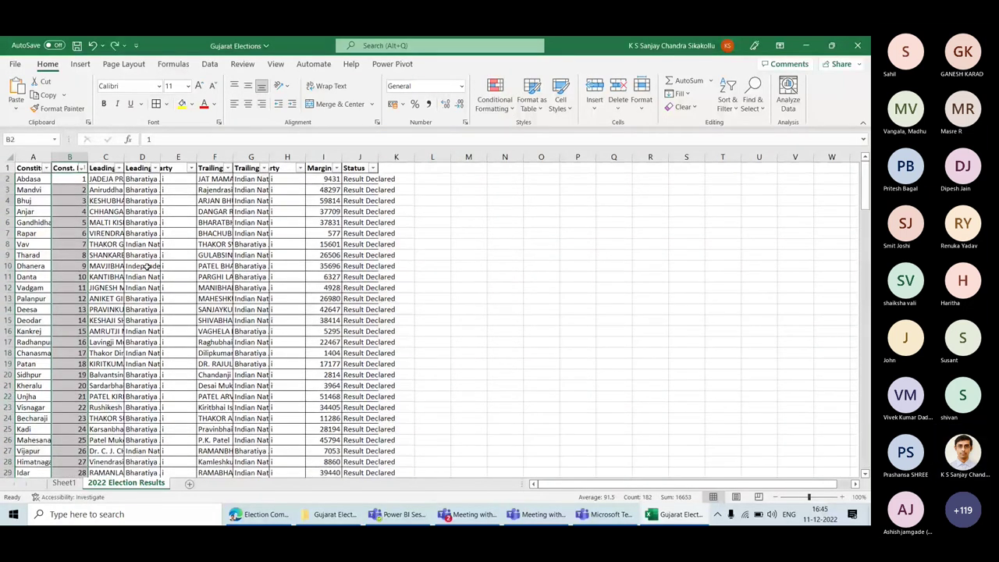
Step: Undo the sort by constituency number and save the workbook with the Constituency header cell selected
{"action": "key", "text": "ctrl+z"}
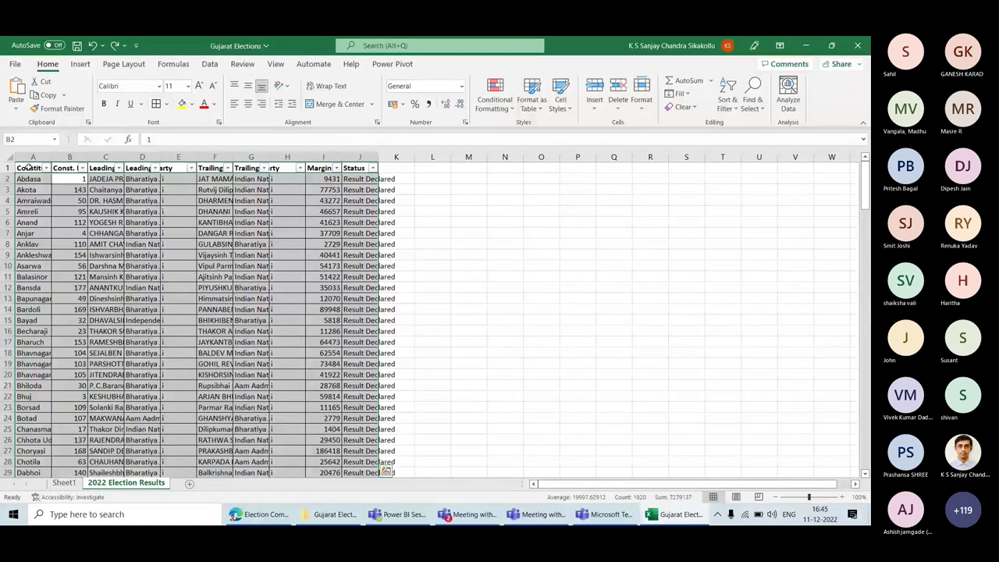
{"action": "left_click", "coordinate": [28, 167]}
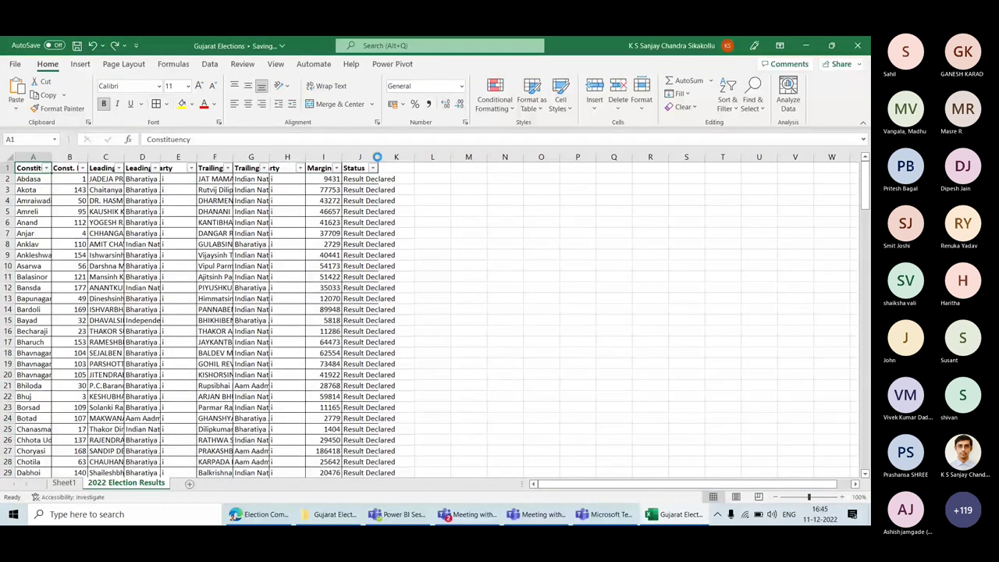
Step: Switch to the browser and close the Election Commission of India and Assembly Election Gujarat 2022 pages, keeping the Google results
{"action": "left_click", "coordinate": [264, 514]}
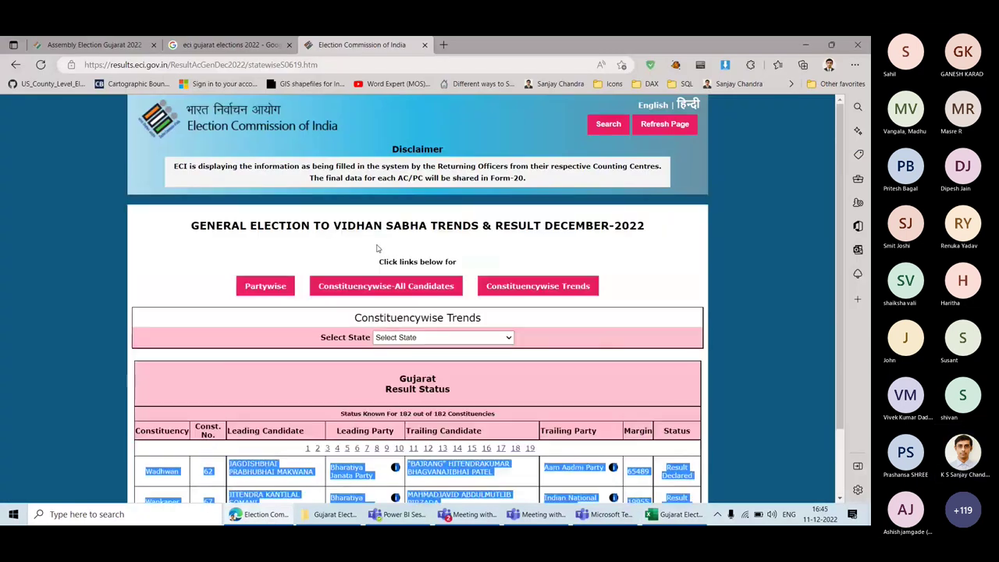
{"action": "key", "text": "ctrl+shift+Tab"}
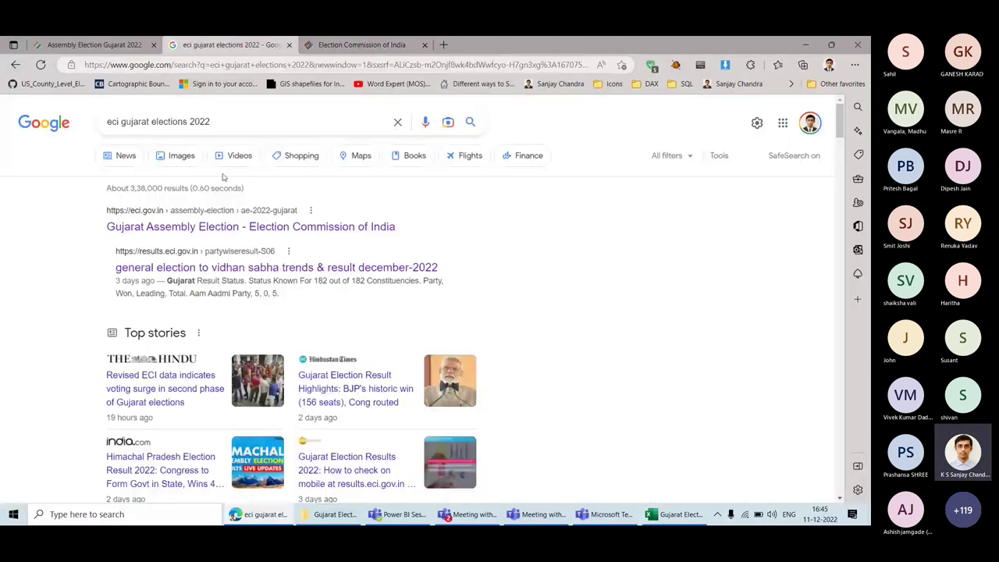
{"action": "left_click", "coordinate": [424, 45]}
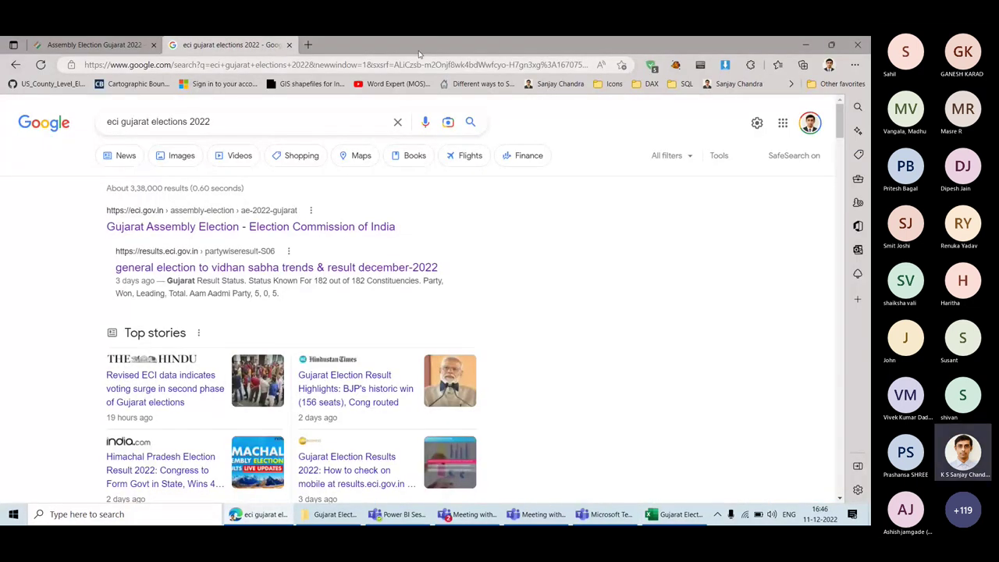
{"action": "left_click", "coordinate": [153, 45]}
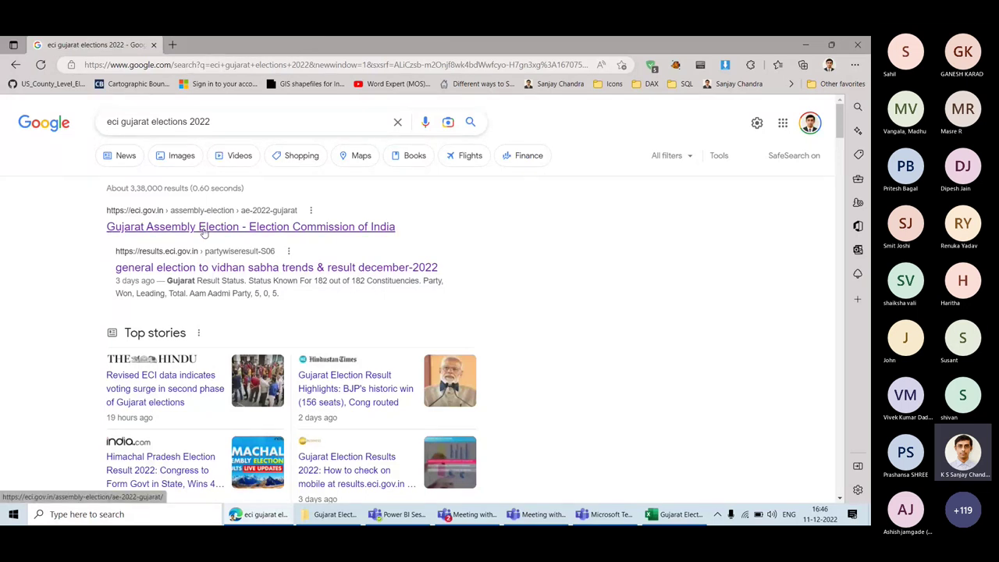
Step: Open the "general election to vidhan sabha trends & result december-2022" search result and bring its page into view
{"action": "left_click", "coordinate": [208, 273]}
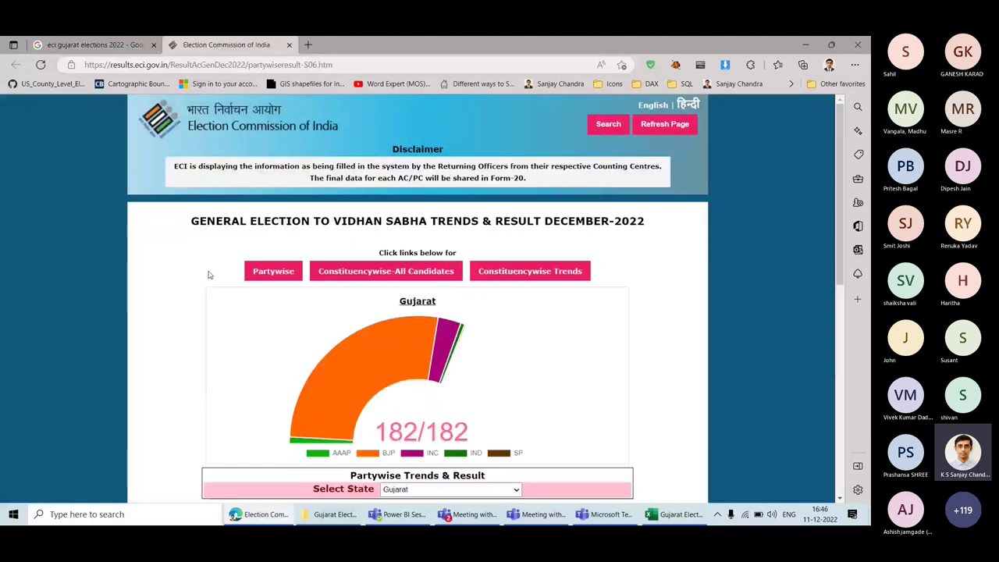
{"action": "key", "text": "ctrl+shift+Tab"}
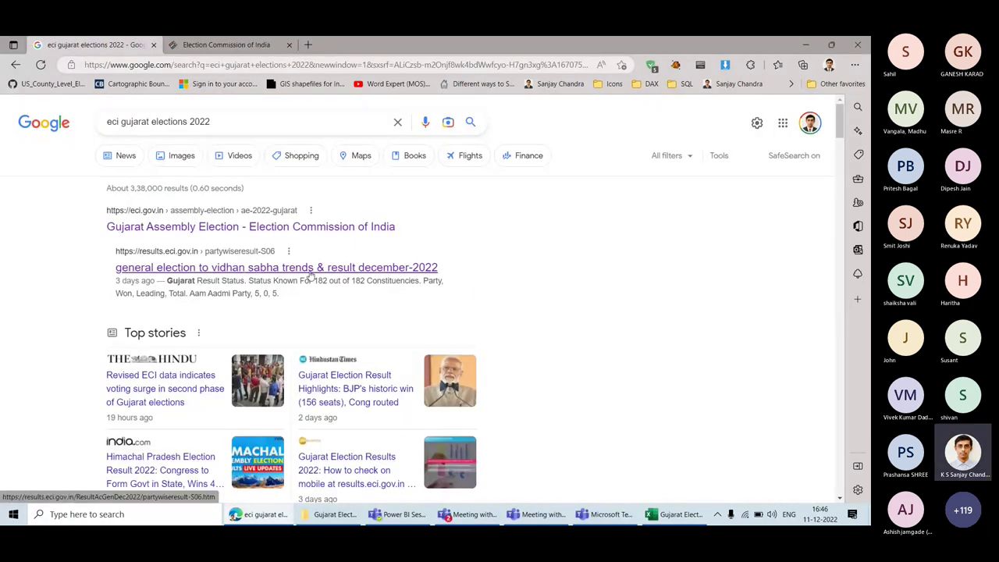
{"action": "left_click", "coordinate": [226, 44]}
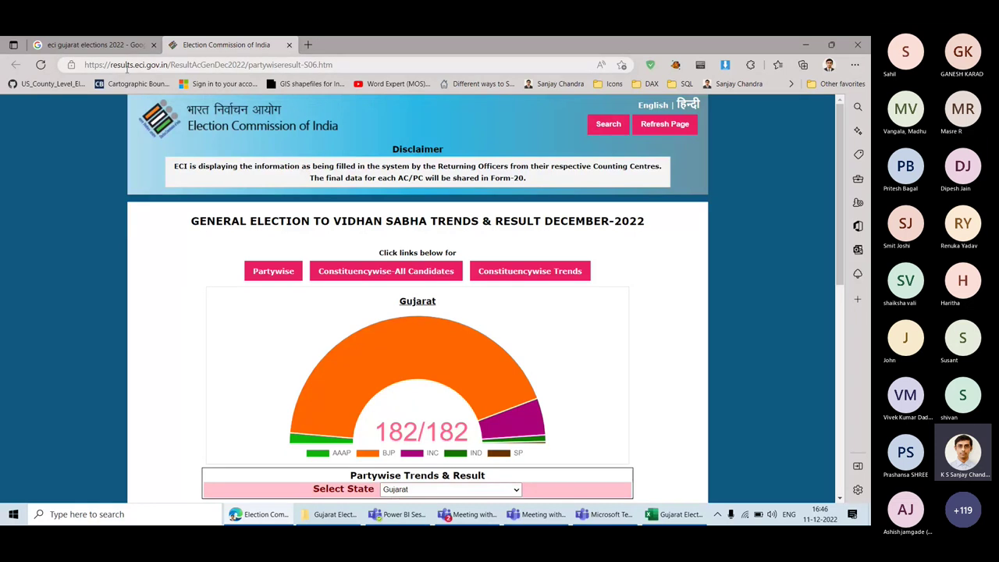
Step: Review the party-wise Gujarat result status and open the constituency-wise results for all candidates
{"action": "scroll", "coordinate": [230, 257], "scroll_direction": "down", "scroll_amount": 1}
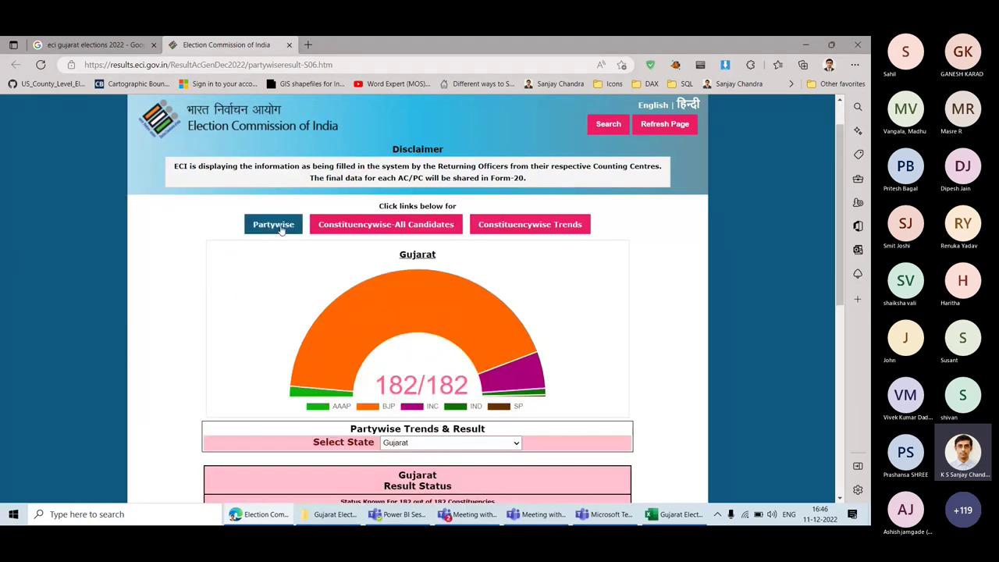
{"action": "scroll", "coordinate": [272, 292], "scroll_direction": "down", "scroll_amount": 3}
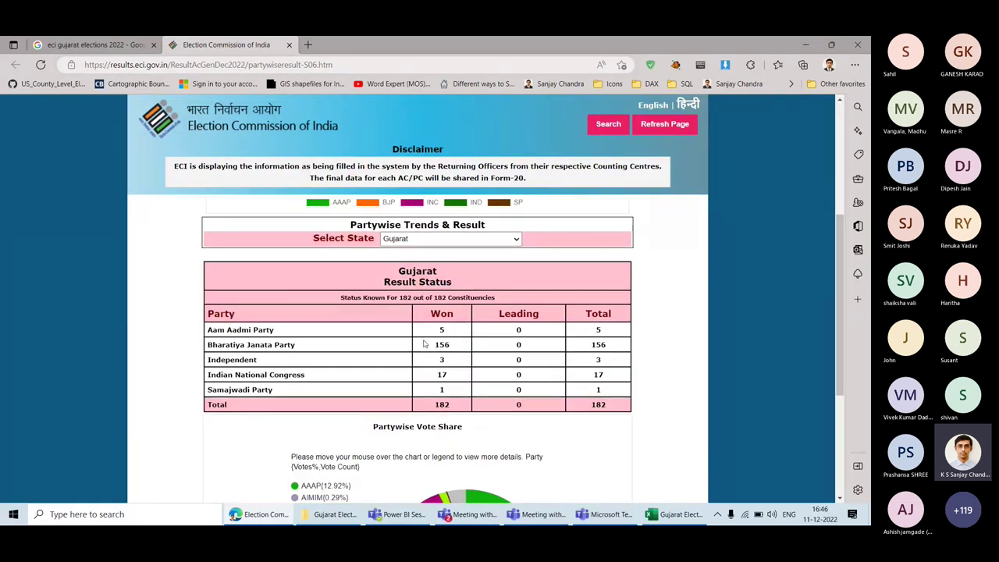
{"action": "scroll", "coordinate": [424, 343], "scroll_direction": "up", "scroll_amount": 4}
{"action": "left_click", "coordinate": [377, 226]}
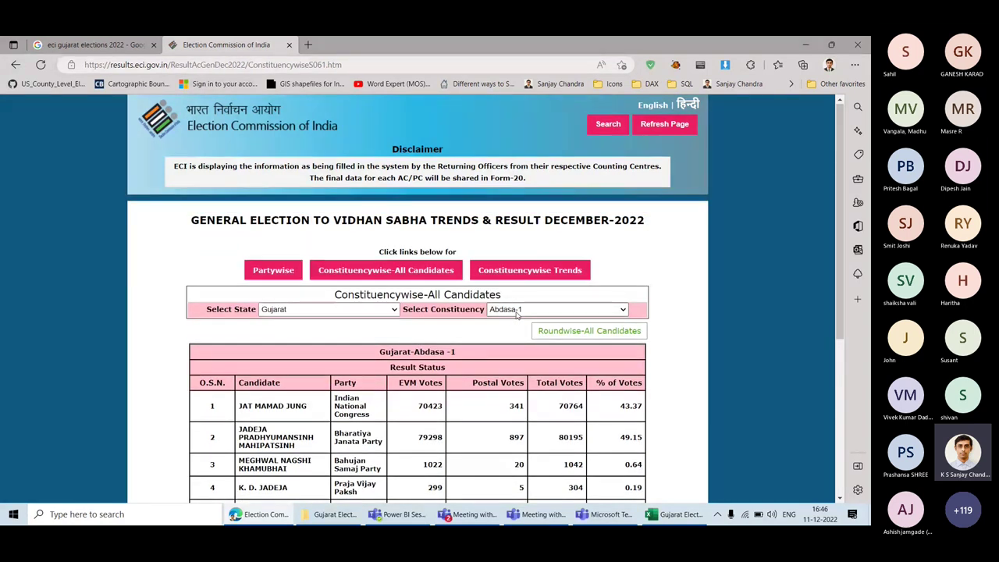
Step: Open the constituency-wise trends, examine the Gujarat results table from its status line to its last row, and switch to Microsoft Teams
{"action": "left_click", "coordinate": [520, 274]}
{"action": "scroll", "coordinate": [352, 365], "scroll_direction": "down", "scroll_amount": 3}
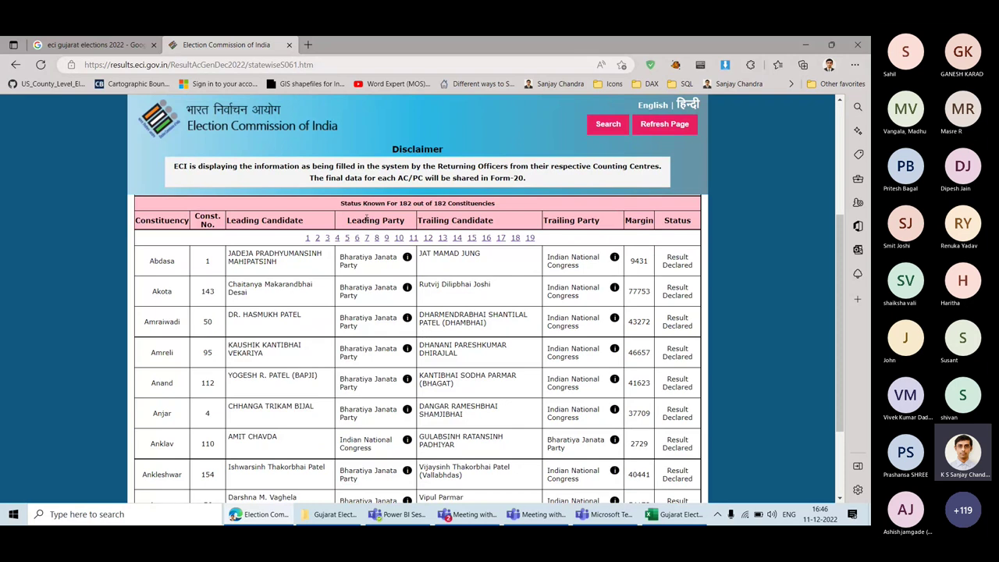
{"action": "left_click_drag", "start_coordinate": [345, 203], "coordinate": [507, 212]}
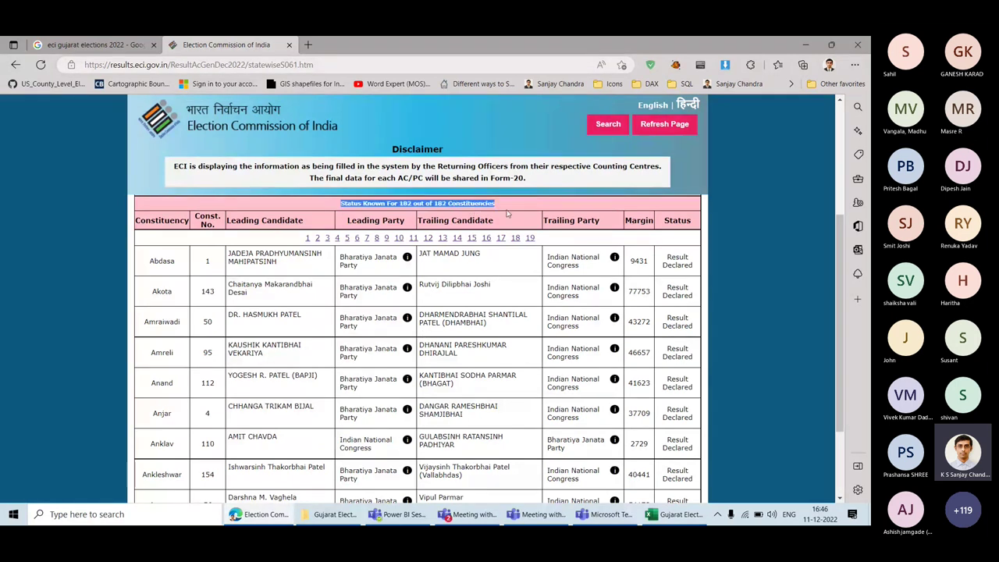
{"action": "left_click", "coordinate": [507, 212]}
{"action": "left_click_drag", "start_coordinate": [141, 220], "coordinate": [692, 423]}
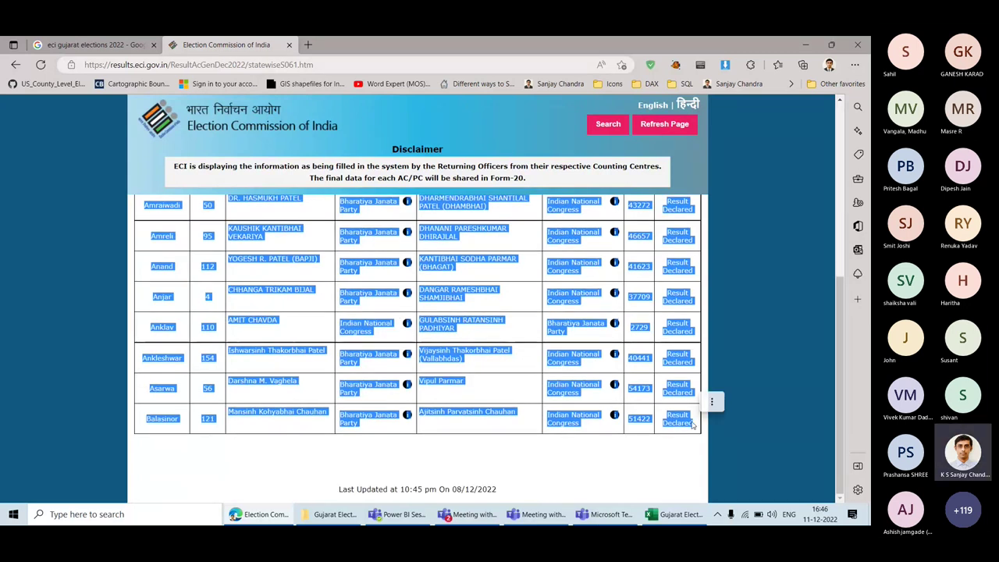
{"action": "scroll", "coordinate": [625, 485], "scroll_direction": "up", "scroll_amount": 3}
{"action": "left_click", "coordinate": [301, 323]}
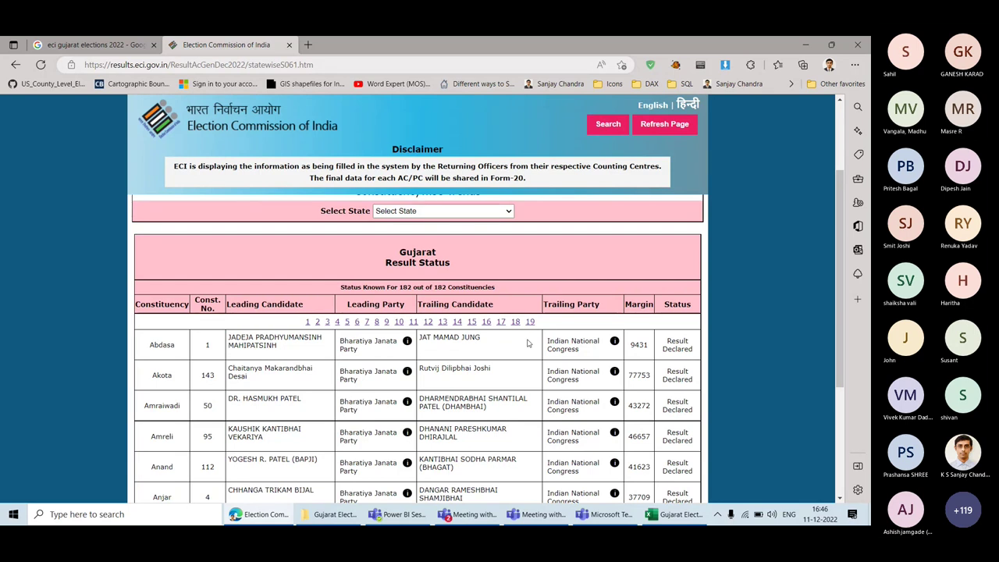
{"action": "left_click", "coordinate": [609, 514]}
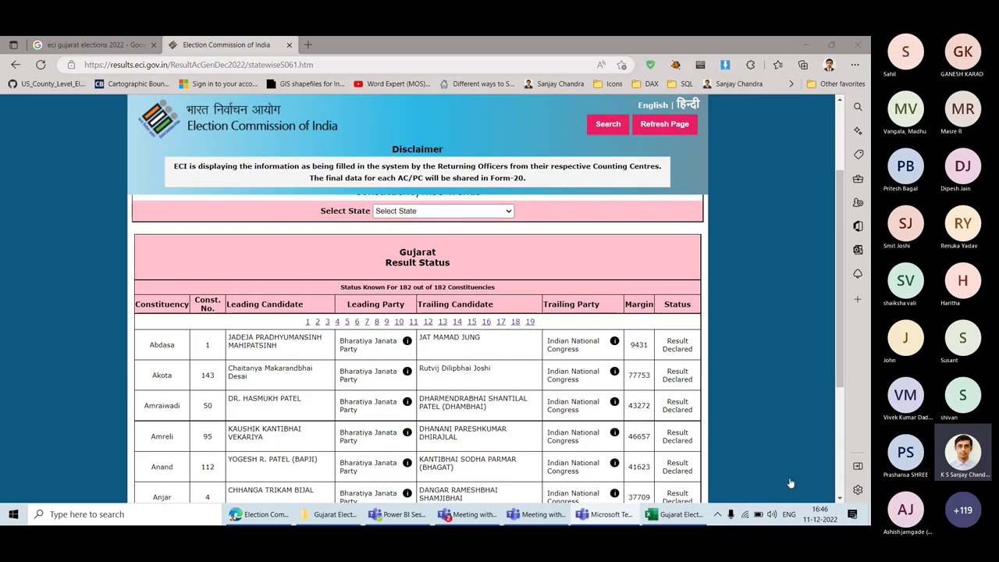
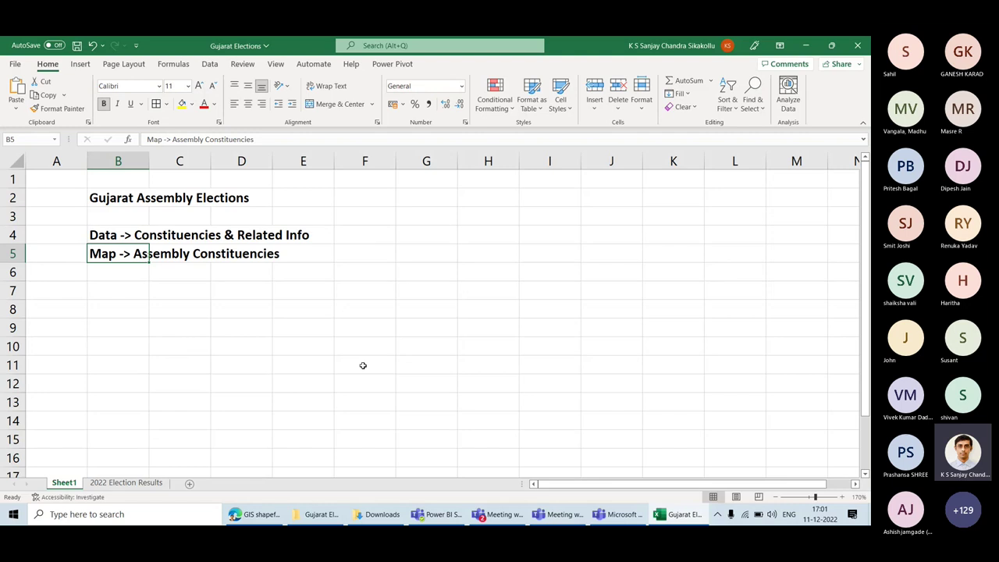
{"action": "left_click", "coordinate": [105, 295]}
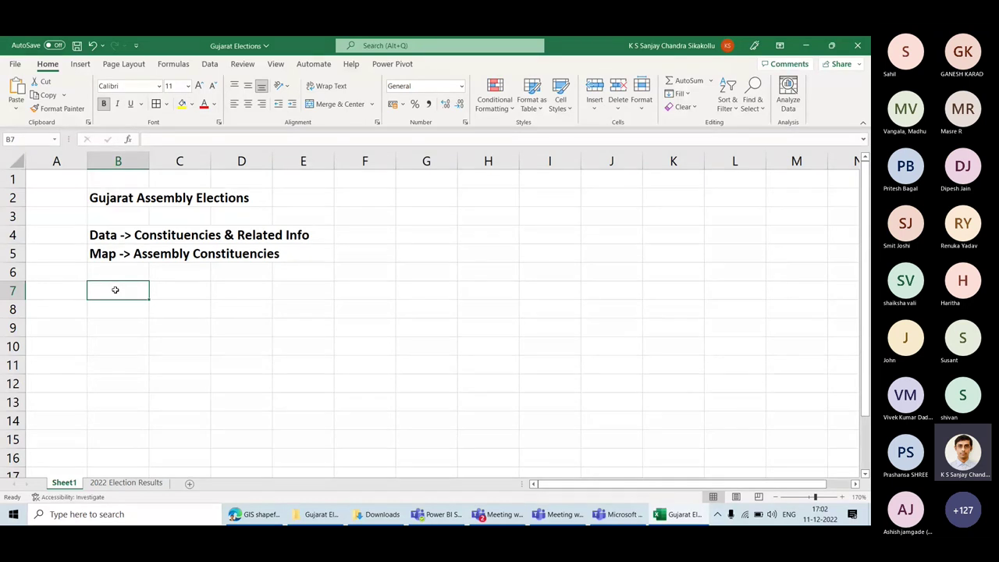
{"action": "left_click_drag", "start_coordinate": [109, 254], "coordinate": [368, 248]}
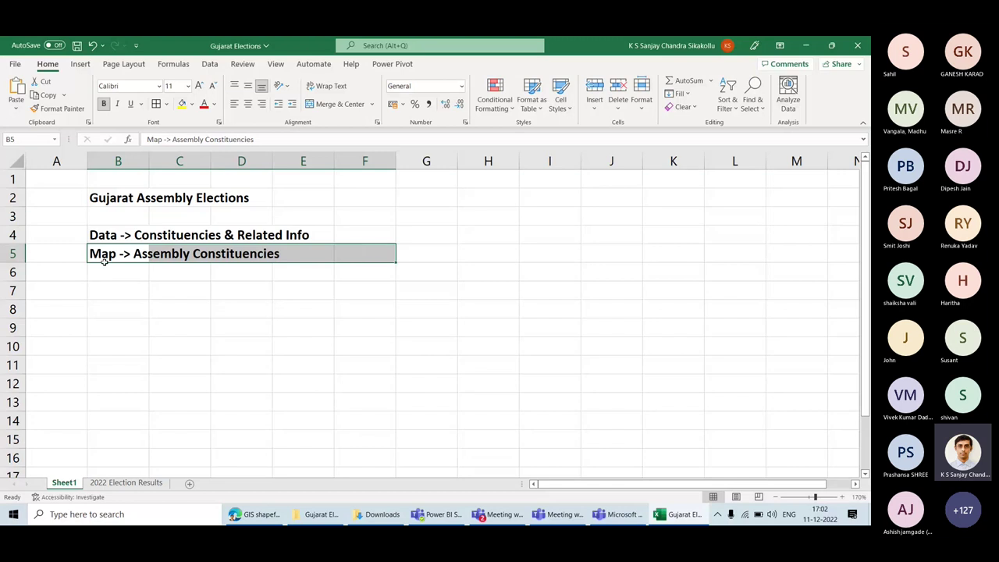
{"action": "left_click", "coordinate": [117, 287]}
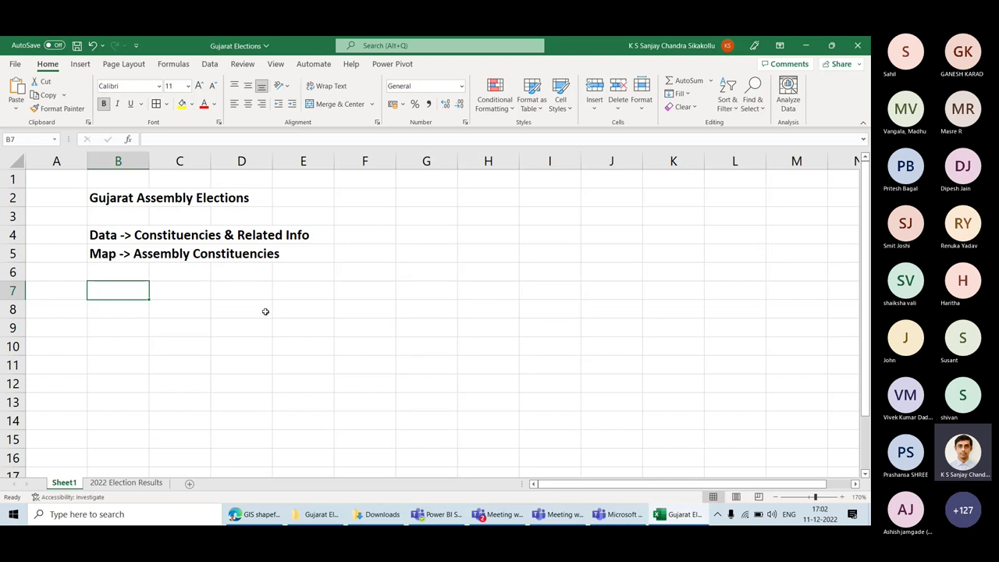
{"action": "left_click", "coordinate": [117, 256]}
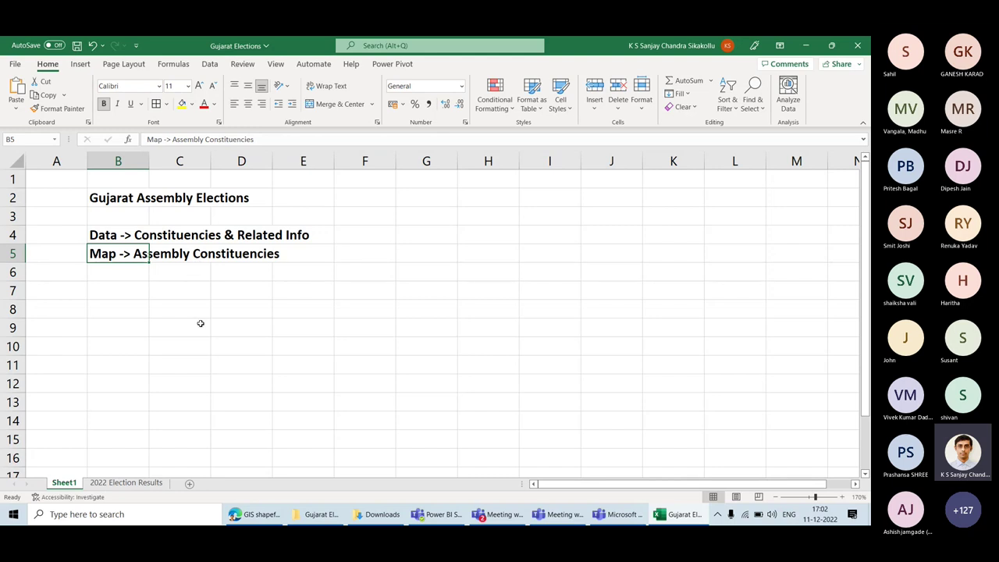
{"action": "left_click_drag", "start_coordinate": [117, 255], "coordinate": [307, 257]}
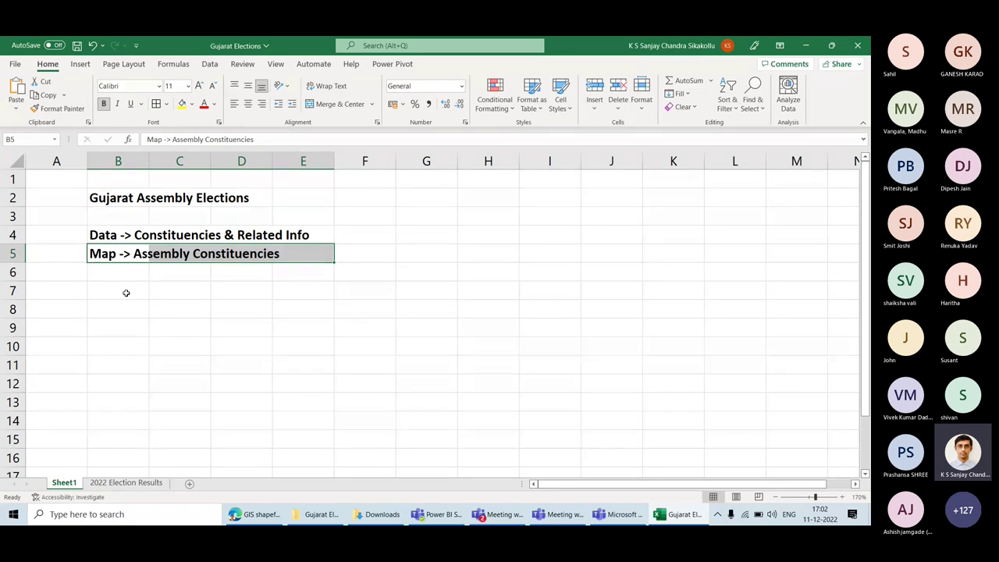
{"action": "left_click", "coordinate": [119, 254]}
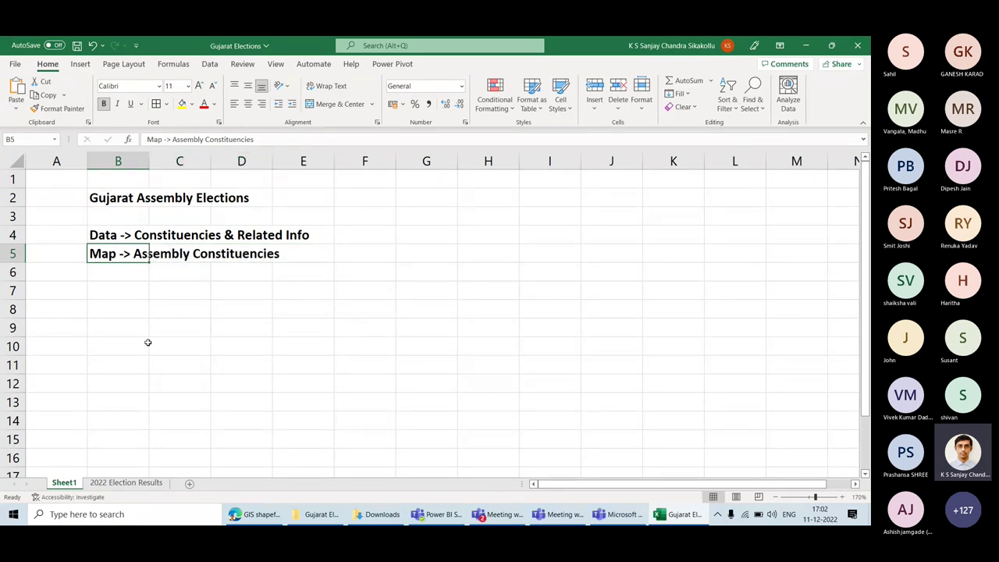
{"action": "left_click", "coordinate": [123, 306]}
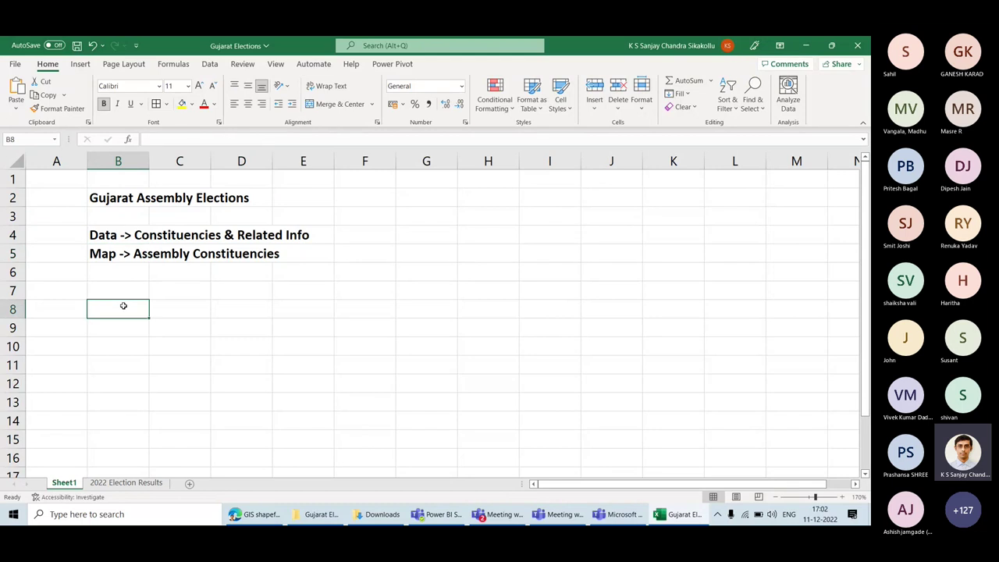
{"action": "scroll", "coordinate": [123, 306], "scroll_direction": "down", "scroll_amount": 1}
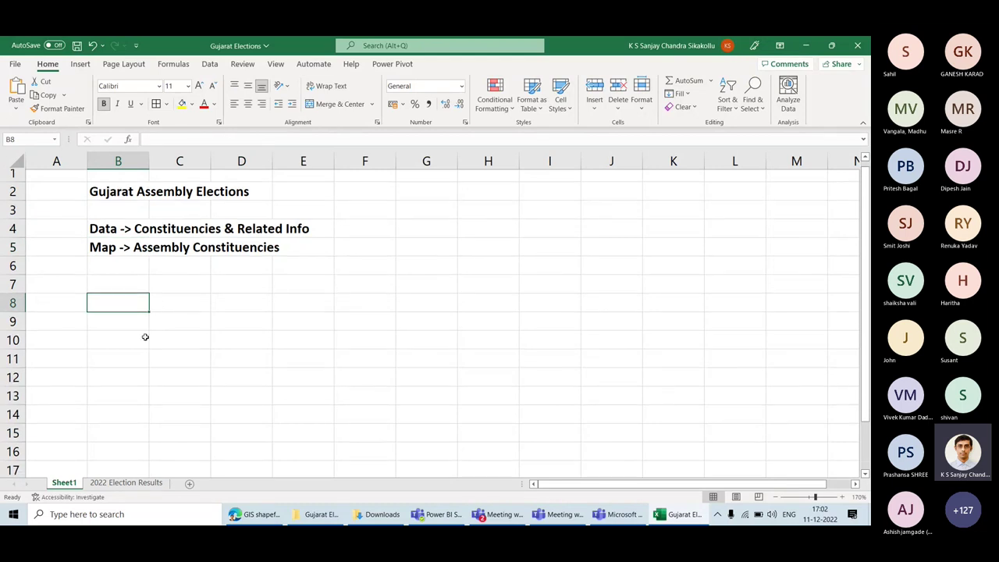
Step: Enter the label "Map Shape Files" in cell B9 of Sheet1
{"action": "left_click", "coordinate": [129, 323]}
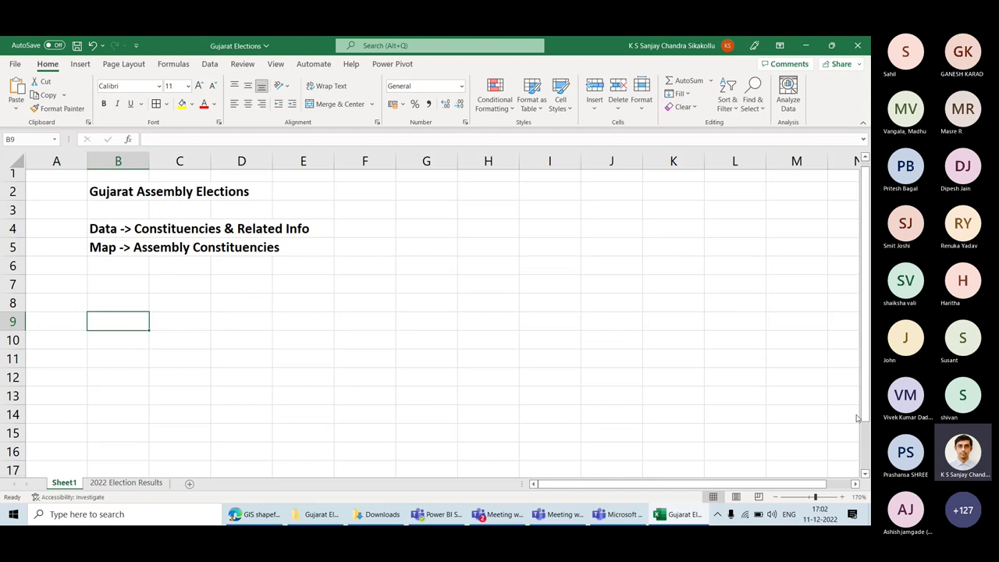
{"action": "left_click", "coordinate": [841, 496]}
{"action": "left_click", "coordinate": [841, 496]}
{"action": "left_click", "coordinate": [841, 496]}
{"action": "scroll", "coordinate": [258, 302], "scroll_direction": "down", "scroll_amount": 2}
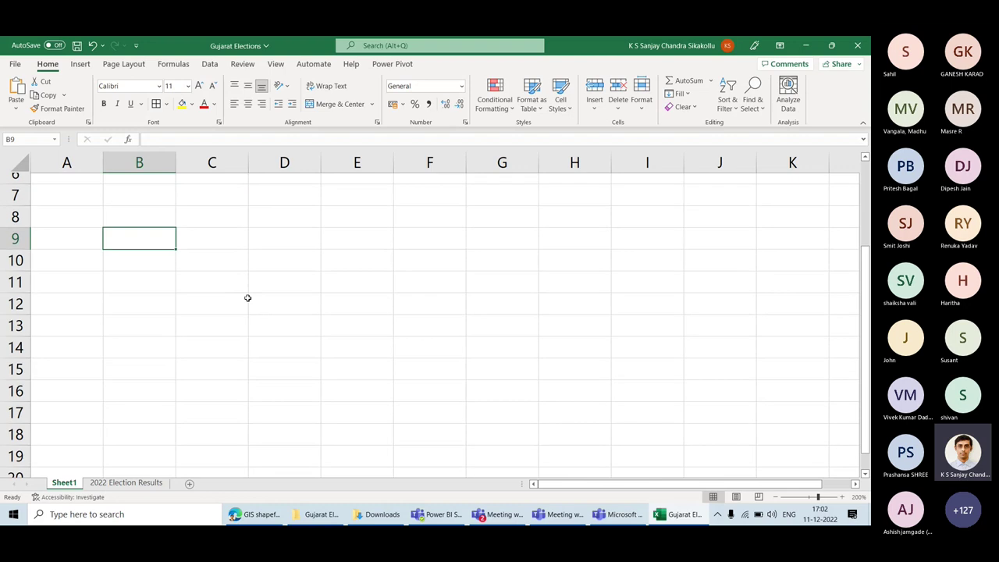
{"action": "type", "text": "Map Shape Files"}
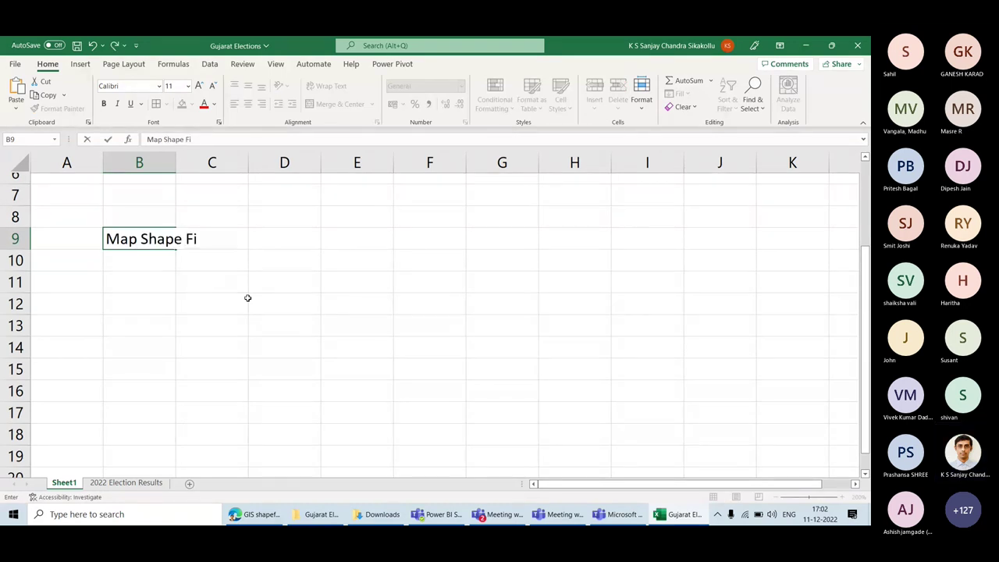
{"action": "key", "text": "Return"}
Step: Enter the file extension "shp" in cell D9, in the same row as the Map Shape Files label
{"action": "key", "text": "Up"}
{"action": "key", "text": "Right"}
{"action": "key", "text": "Right"}
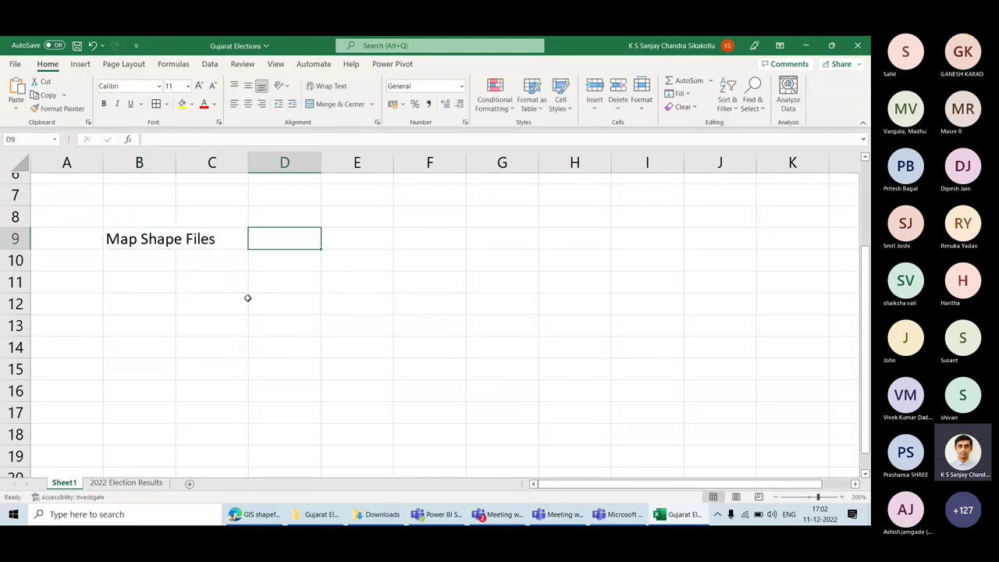
{"action": "type", "text": "shp"}
{"action": "key", "text": "Return"}
{"action": "key", "text": "Up"}
{"action": "key", "text": "Left"}
{"action": "key", "text": "Left"}
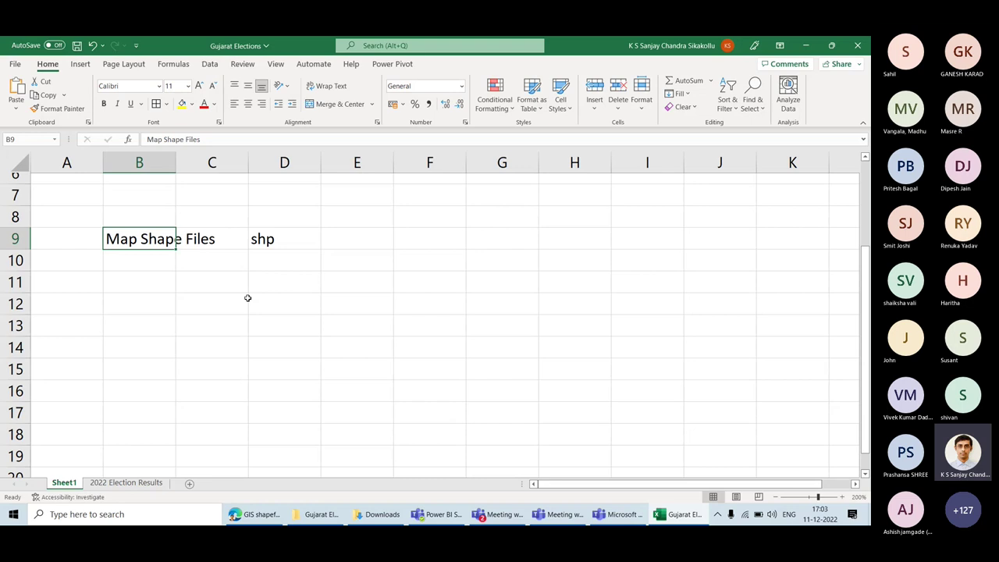
Step: Enter the file extension "prj" in cell D10, directly below "shp"
{"action": "key", "text": "Right"}
{"action": "key", "text": "Right"}
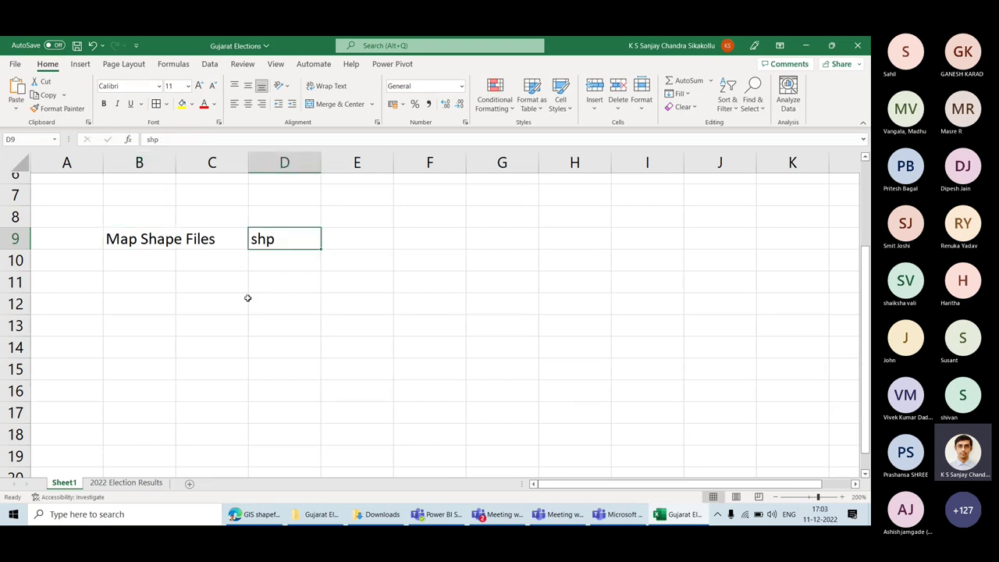
{"action": "key", "text": "Left"}
{"action": "key", "text": "Left"}
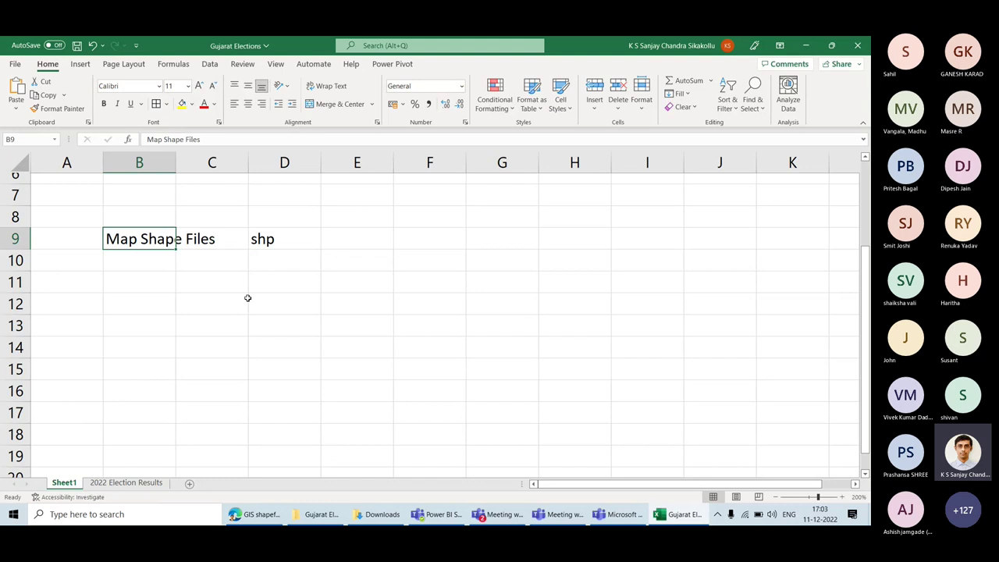
{"action": "key", "text": "Right"}
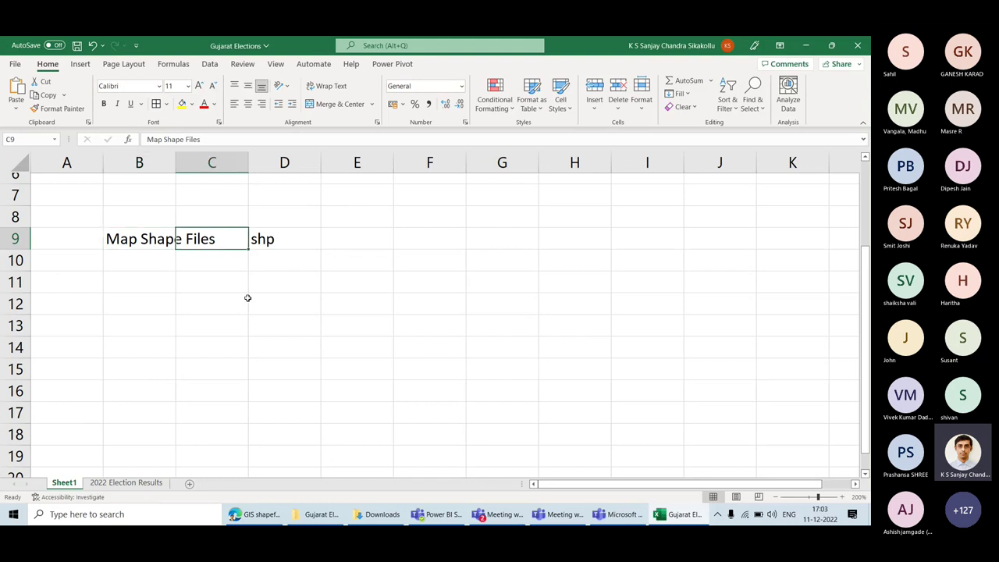
{"action": "key", "text": "Right"}
{"action": "key", "text": "Down"}
{"action": "type", "text": "prj"}
{"action": "key", "text": "Return"}
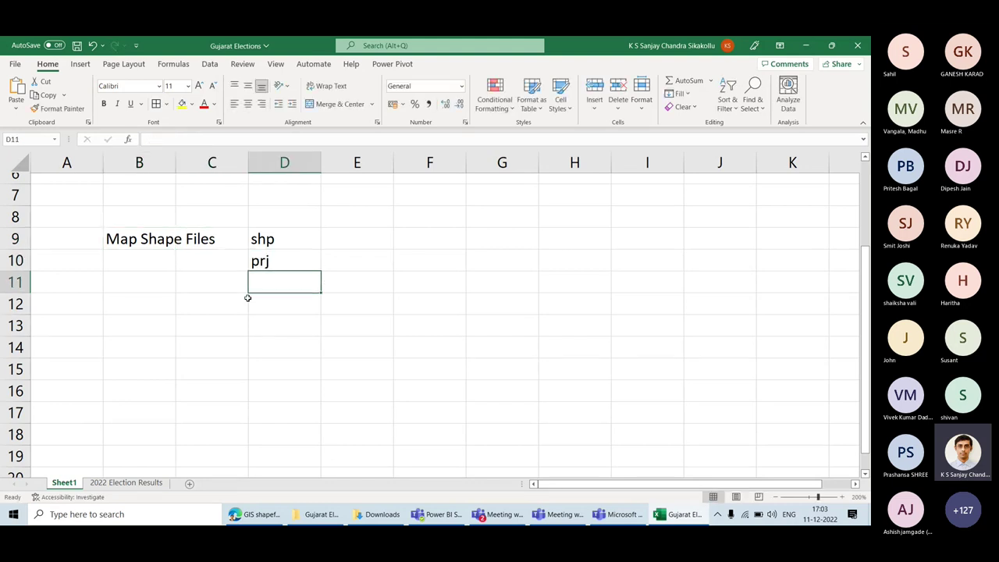
Step: Enter the file extension "dbf" in cell D11 and the label "Meta Data" in cell B11
{"action": "type", "text": "dbf"}
{"action": "key", "text": "Left"}
{"action": "key", "text": "Left"}
{"action": "key", "text": "Right"}
{"action": "key", "text": "Right"}
{"action": "key", "text": "Left"}
{"action": "key", "text": "Left"}
{"action": "type", "text": "Meta Data"}
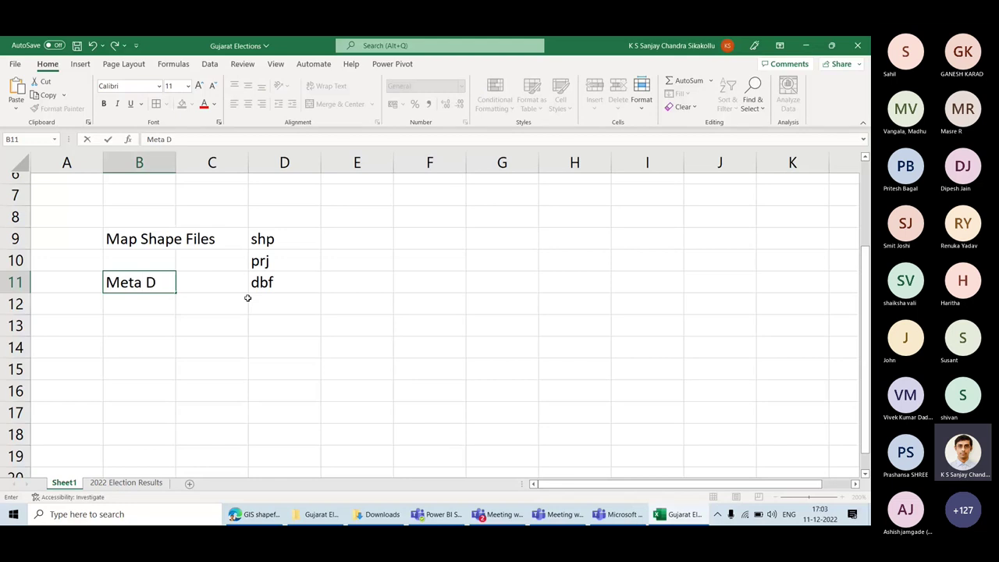
{"action": "key", "text": "Return"}
{"action": "key", "text": "Up"}
{"action": "key", "text": "Up"}
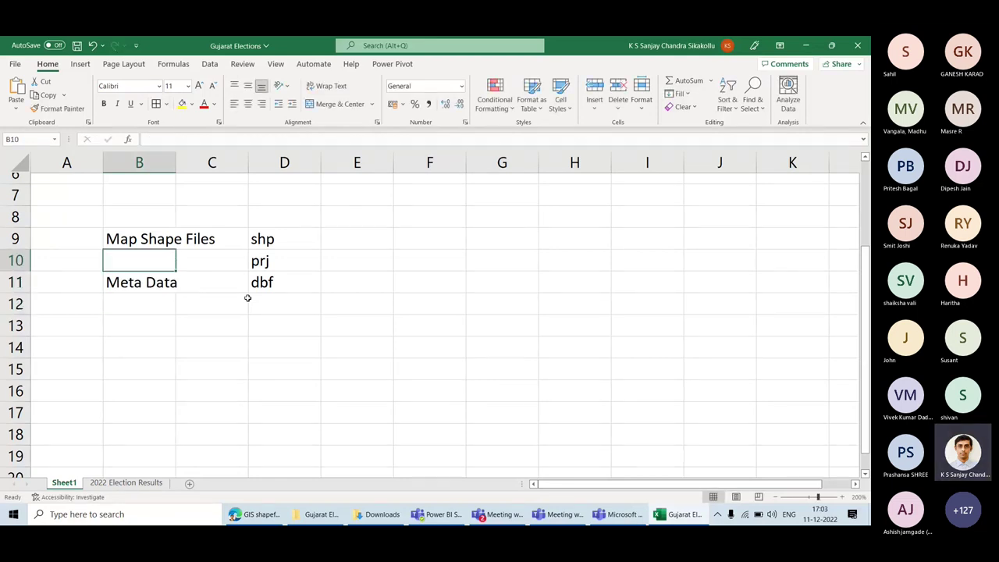
Step: Extend the label in cell B11 to read "Meta Data - Constituencies"
{"action": "key", "text": "Down"}
{"action": "key", "text": "F2"}
{"action": "type", "text": "- "}
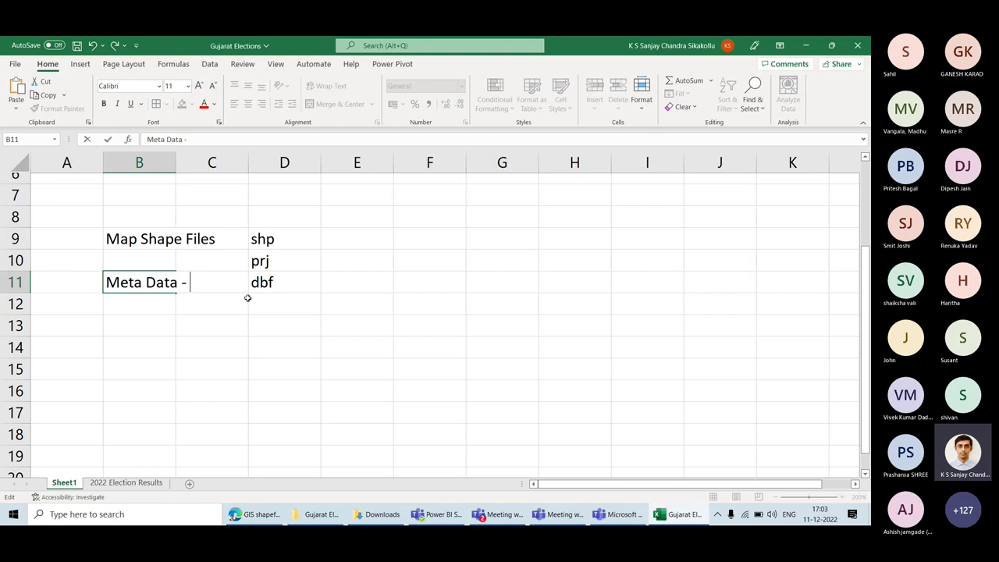
{"action": "type", "text": "Constituencies"}
{"action": "key", "text": "Return"}
Step: Enter the label "Meta Data - Borders / projections" in cell B10 for the prj file
{"action": "key", "text": "Up"}
{"action": "key", "text": "Up"}
{"action": "type", "text": "Me"}
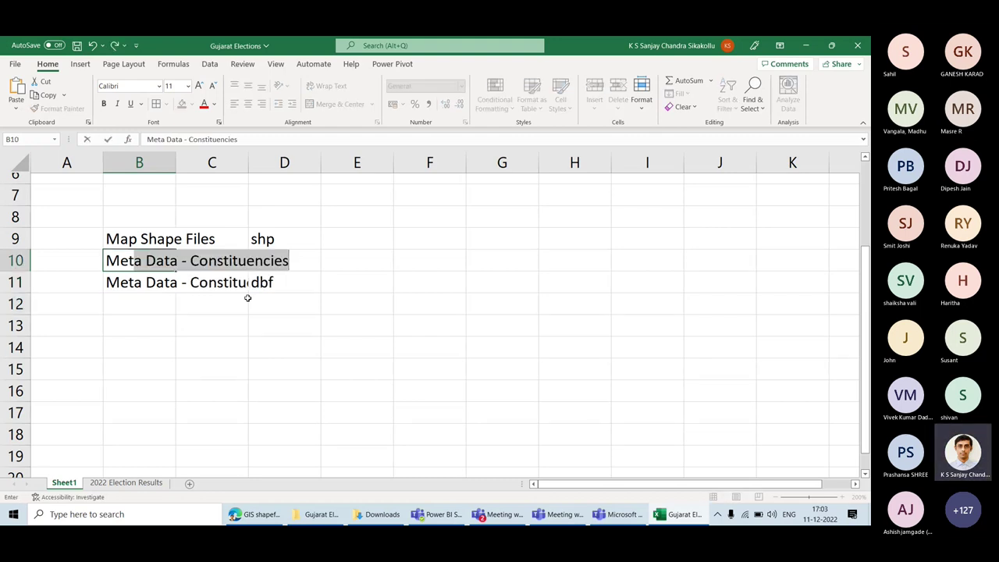
{"action": "type", "text": "ta Data - "}
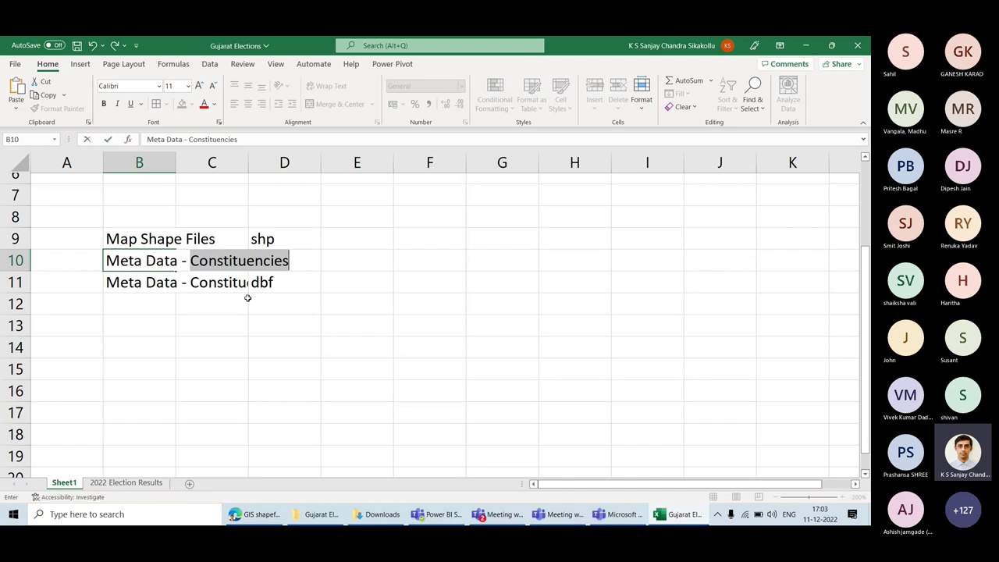
{"action": "type", "text": "Bo"}
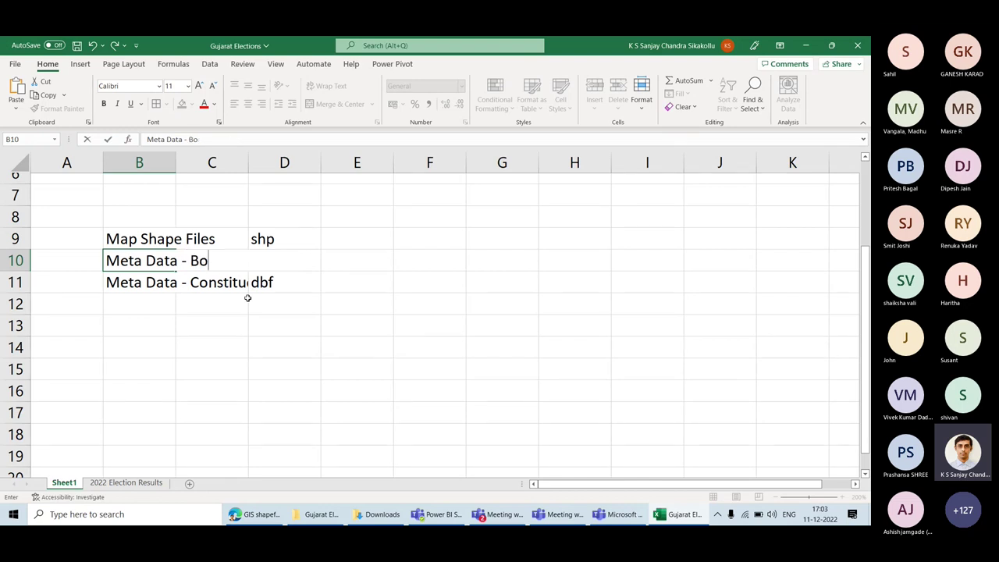
{"action": "type", "text": "rders / projec"}
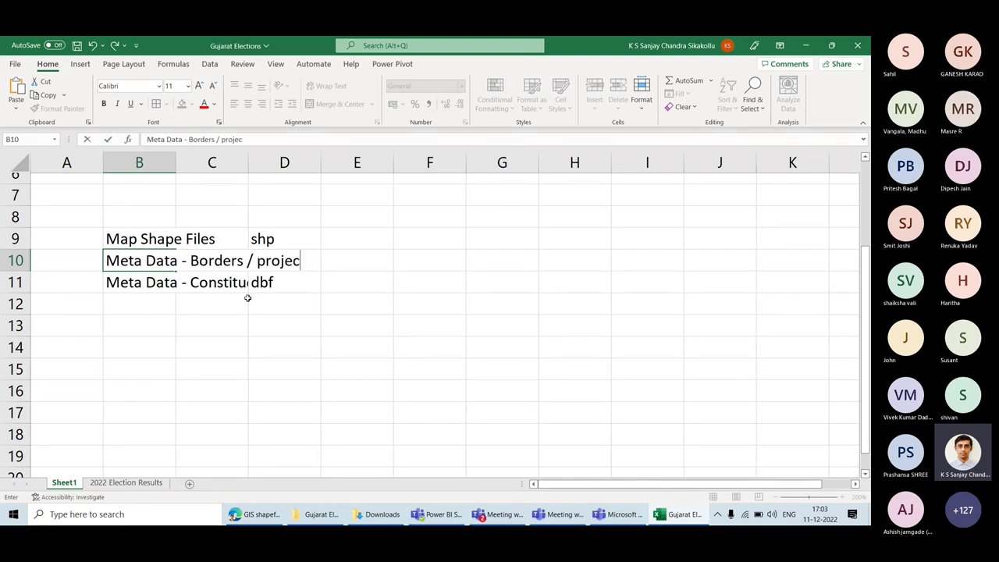
{"action": "type", "text": "tions"}
{"action": "key", "text": "Return"}
Step: Widen columns C and B so the labels in rows 9 to 11 fit before the file extensions
{"action": "key", "text": "Up"}
{"action": "left_click_drag", "start_coordinate": [248, 162], "coordinate": [348, 164]}
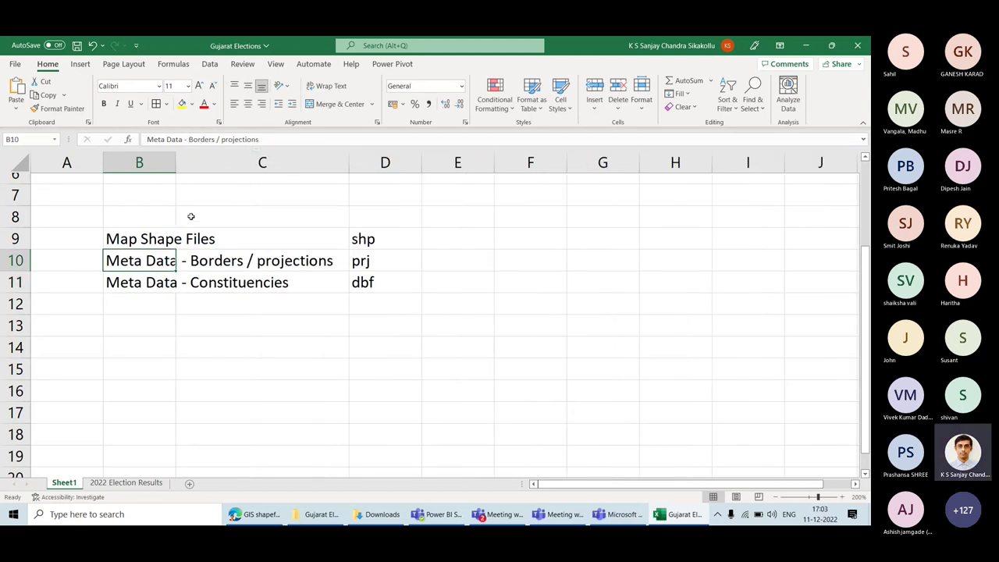
{"action": "left_click_drag", "start_coordinate": [171, 167], "coordinate": [220, 160]}
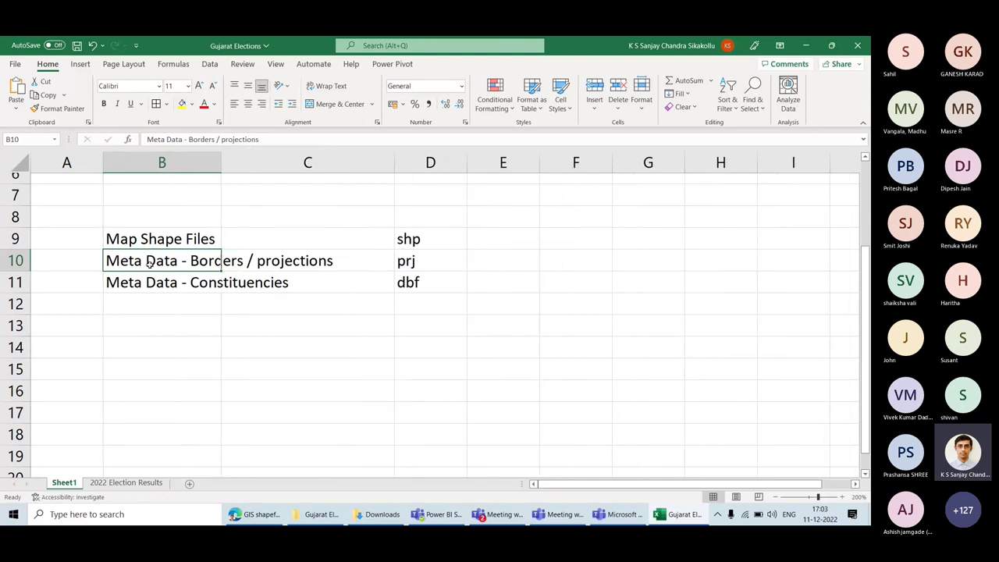
Step: Review the shp, prj and dbf extensions and their labels in rows 9 to 11
{"action": "left_click", "coordinate": [416, 234]}
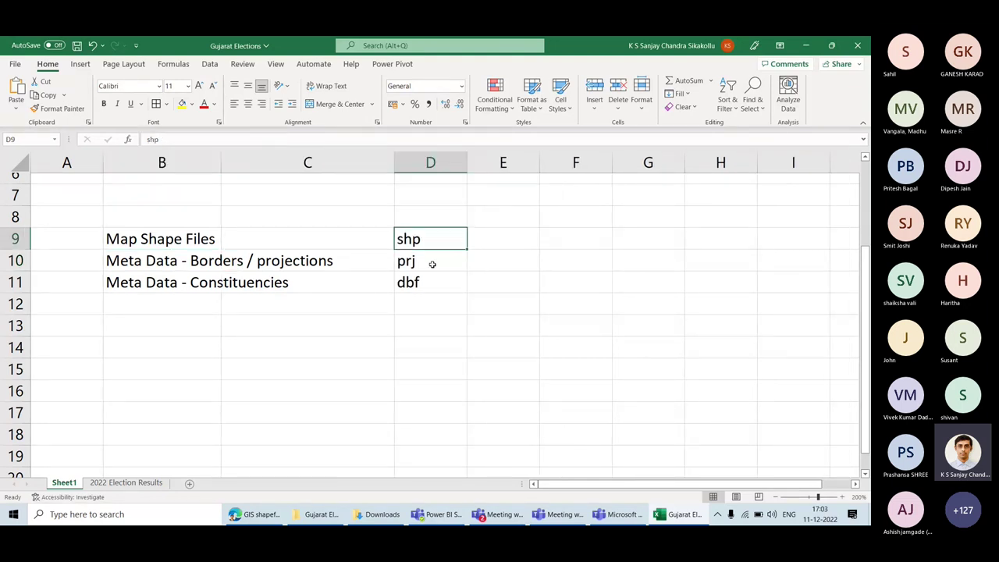
{"action": "double_click", "coordinate": [431, 264]}
{"action": "key", "text": "Escape"}
{"action": "left_click", "coordinate": [437, 283]}
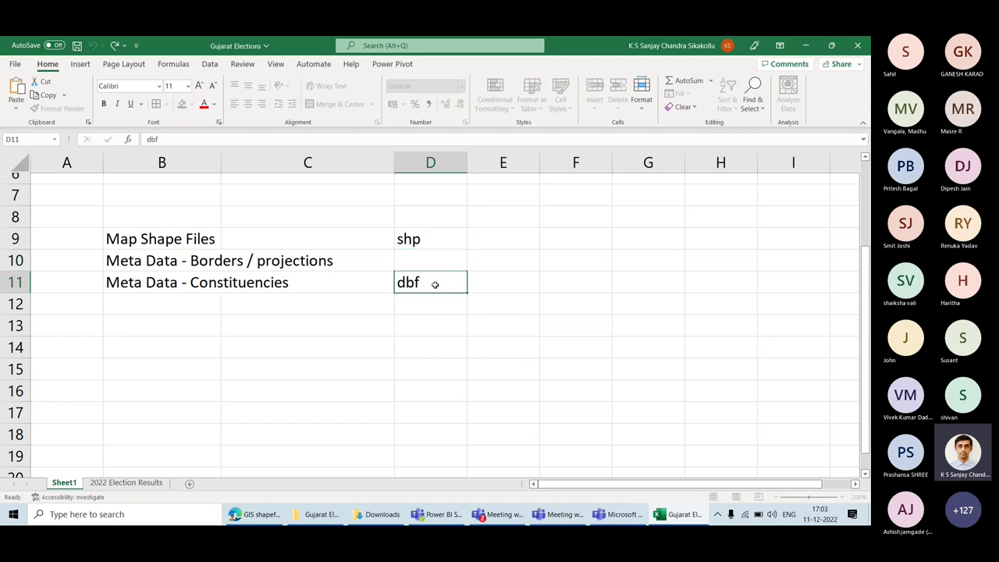
{"action": "key", "text": "Up"}
{"action": "key", "text": "Up"}
{"action": "key", "text": "Down"}
{"action": "key", "text": "Down"}
{"action": "key", "text": "Up"}
{"action": "key", "text": "Up"}
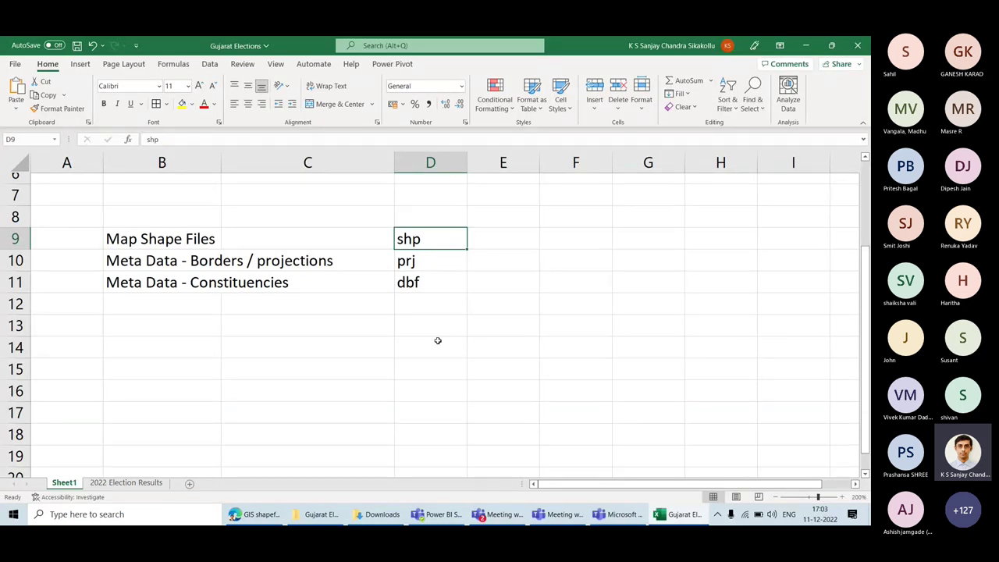
{"action": "key", "text": "Down"}
{"action": "key", "text": "Down"}
{"action": "key", "text": "Left"}
{"action": "key", "text": "Left"}
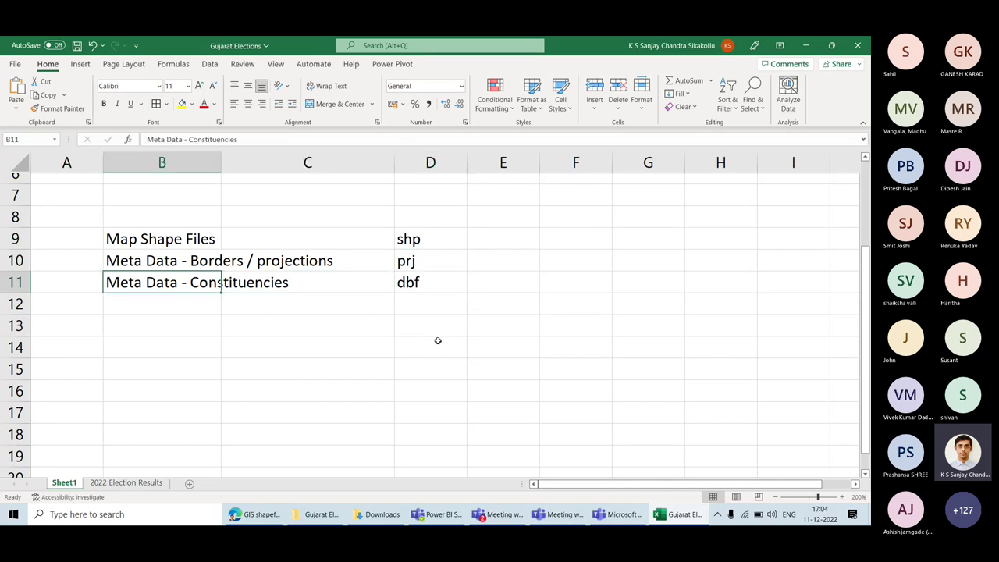
Step: Enter 2009 in cell B7 above the map file notes
{"action": "scroll", "coordinate": [437, 340], "scroll_direction": "up", "scroll_amount": 2}
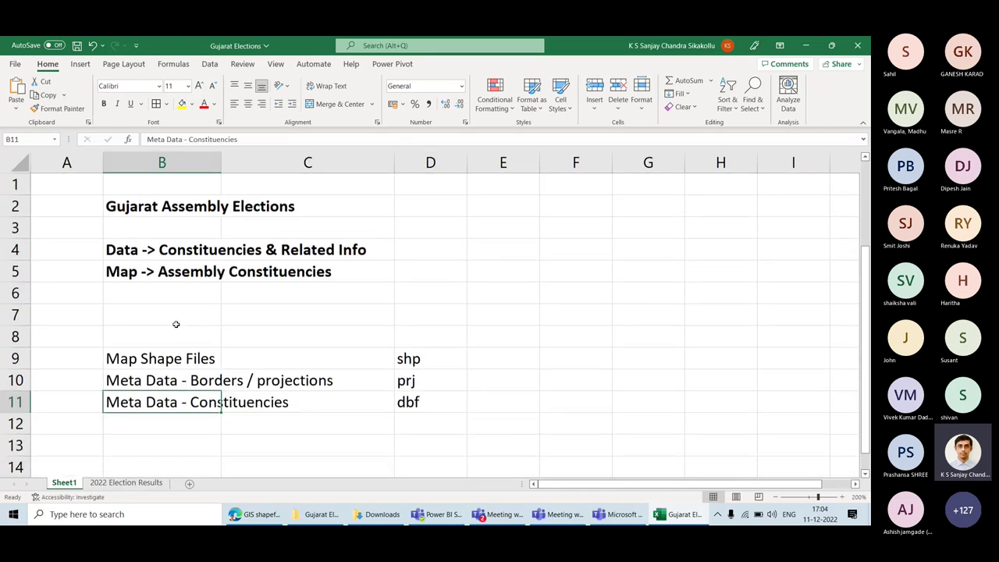
{"action": "left_click", "coordinate": [175, 318]}
{"action": "type", "text": "2009"}
{"action": "key", "text": "ctrl+Return"}
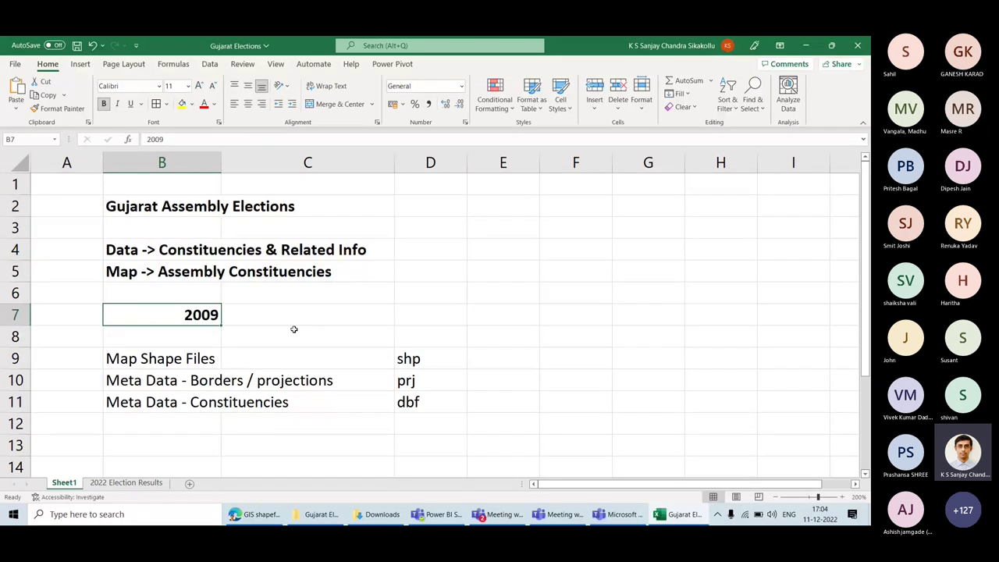
Step: Highlight the map file notes, selecting B9:D11 and the surrounding block A8:E12, to examine the required files
{"action": "scroll", "coordinate": [304, 335], "scroll_direction": "down", "scroll_amount": 1}
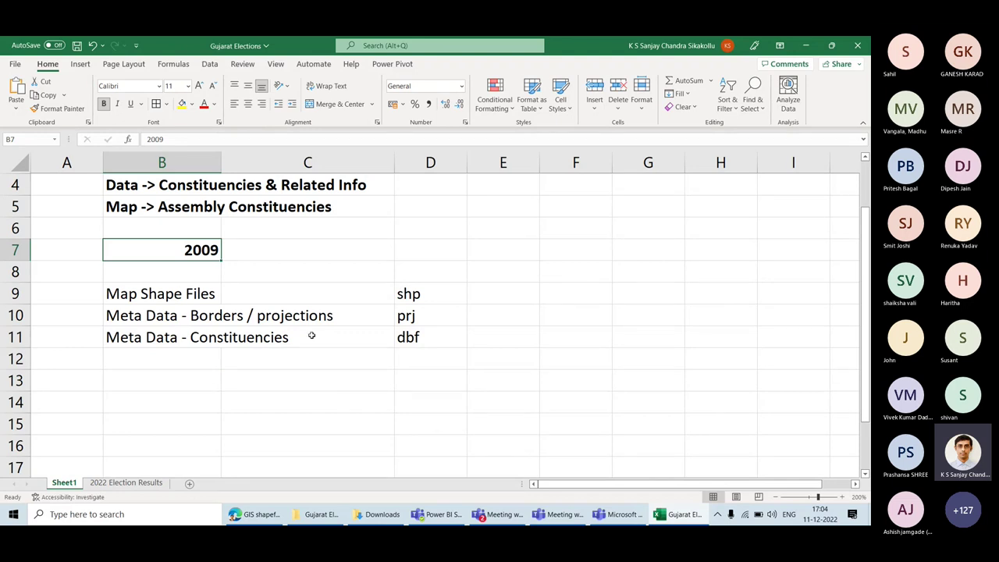
{"action": "left_click_drag", "start_coordinate": [163, 295], "coordinate": [402, 338]}
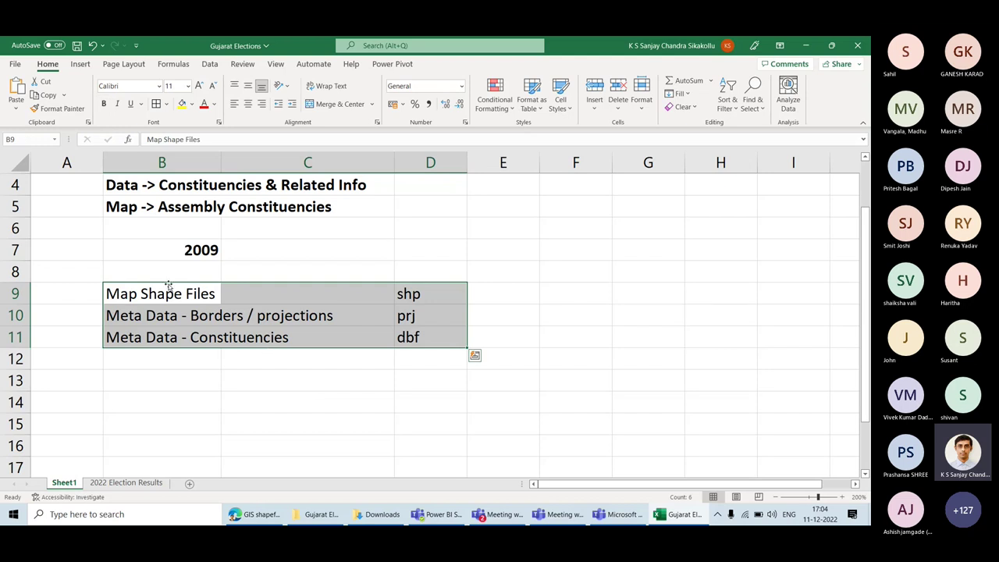
{"action": "left_click", "coordinate": [80, 270]}
{"action": "left_click_drag", "start_coordinate": [80, 269], "coordinate": [508, 354]}
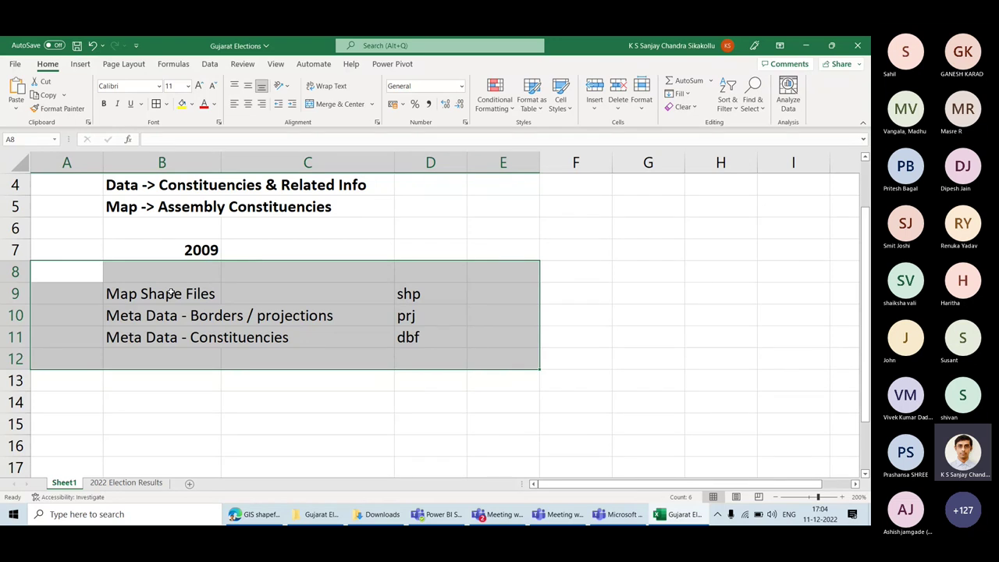
{"action": "left_click_drag", "start_coordinate": [67, 271], "coordinate": [493, 351]}
{"action": "left_click", "coordinate": [176, 293]}
{"action": "left_click", "coordinate": [89, 271]}
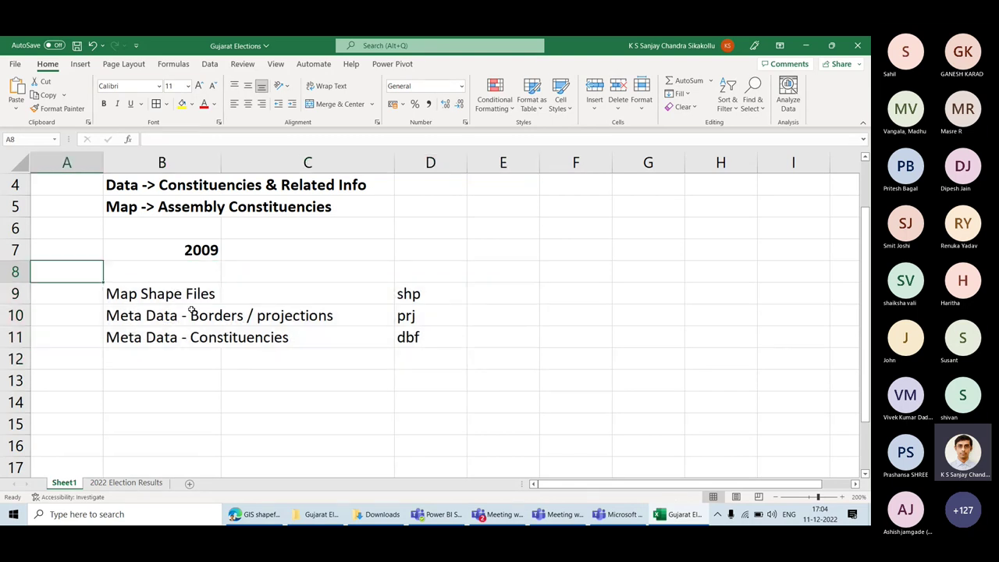
{"action": "scroll", "coordinate": [361, 413], "scroll_direction": "up", "scroll_amount": 1}
{"action": "scroll", "coordinate": [187, 293], "scroll_direction": "up", "scroll_amount": 3}
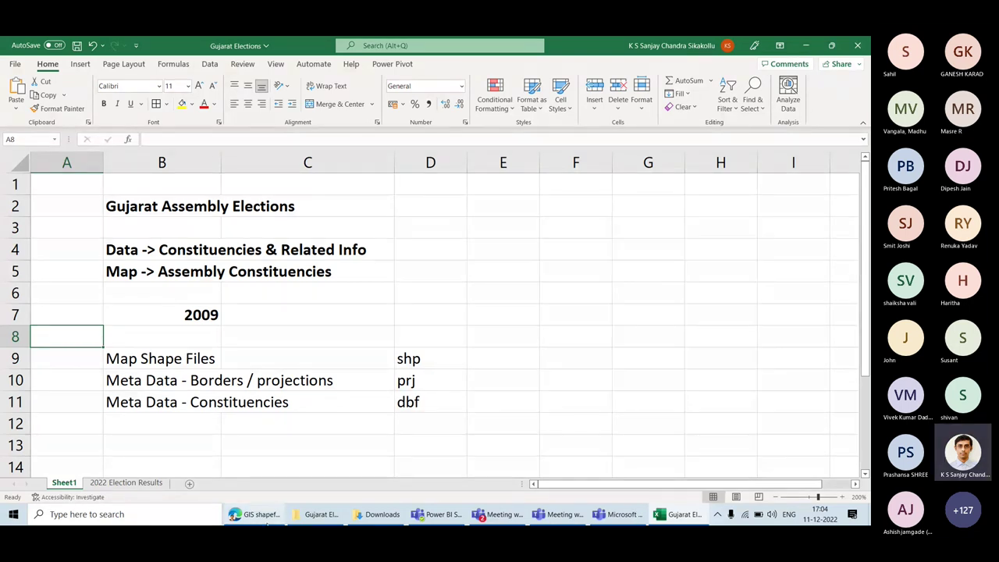
Step: Switch to the browser and highlight the title of the GIS shapefiles publication on the Bielefeld University page
{"action": "left_click", "coordinate": [257, 514]}
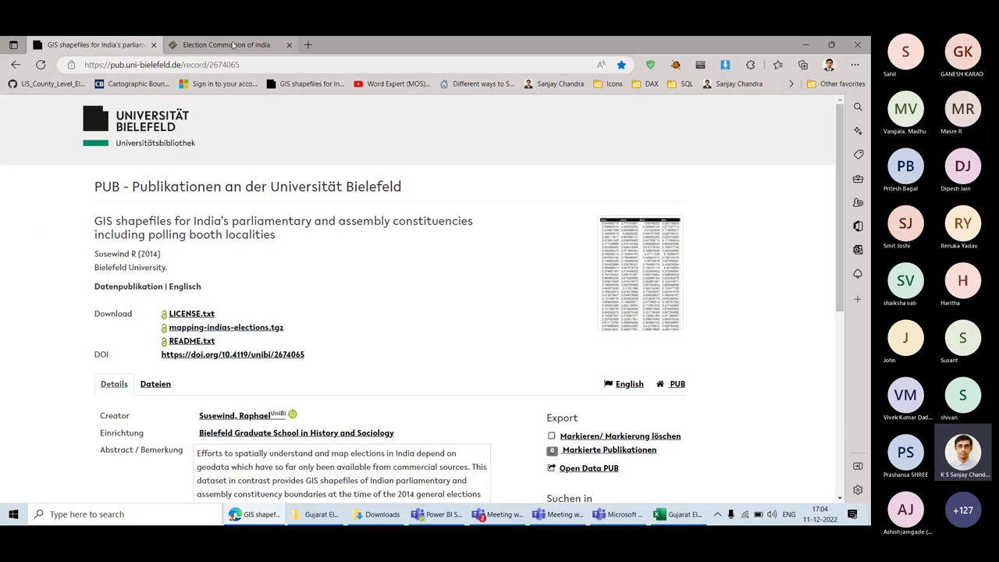
{"action": "key", "text": "ctrl+Tab"}
{"action": "left_click", "coordinate": [94, 44]}
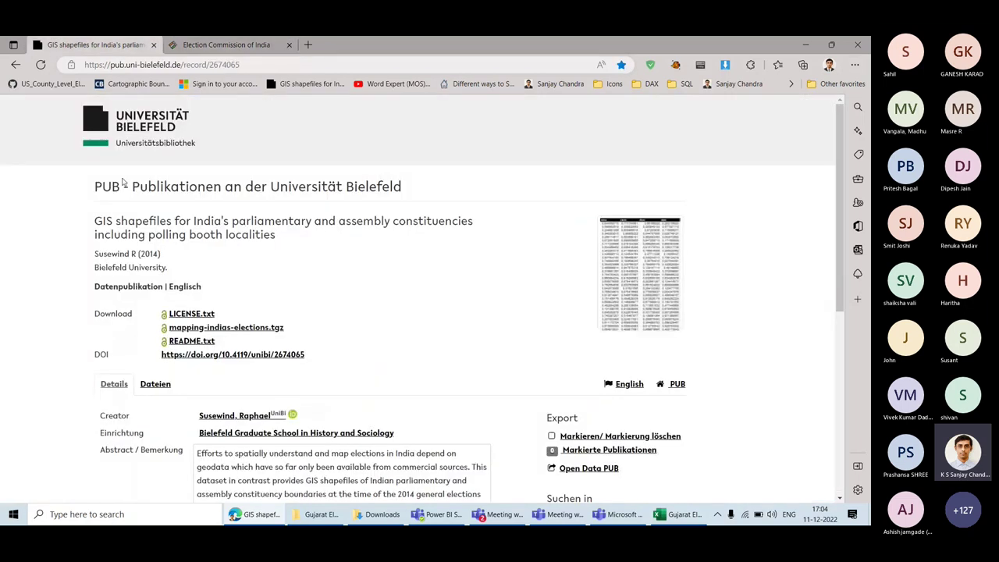
{"action": "left_click_drag", "start_coordinate": [95, 221], "coordinate": [352, 241]}
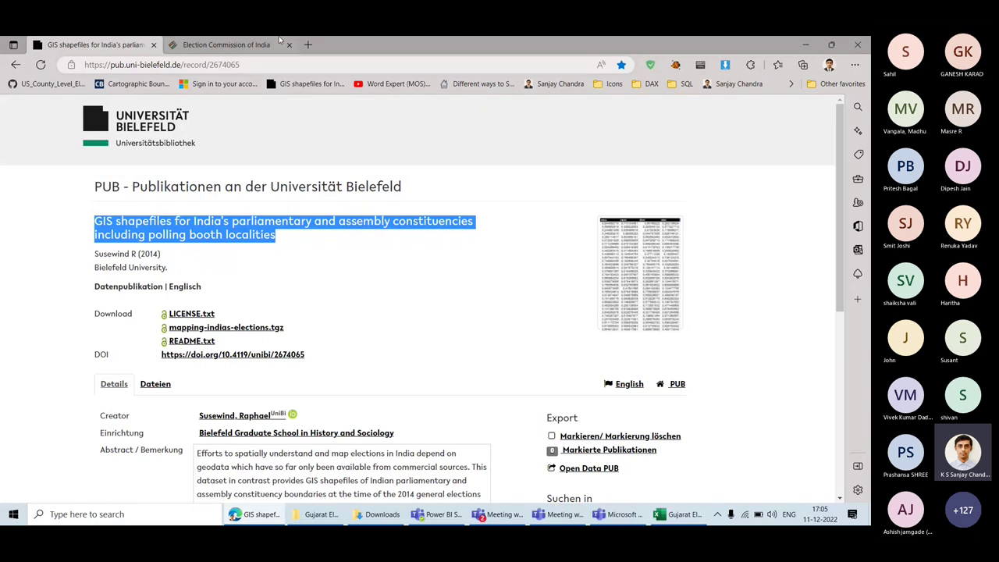
Step: Search the web for "gis shapefiles india assembly constituencies" in a new browser tab
{"action": "left_click", "coordinate": [308, 45]}
{"action": "type", "text": "gis"}
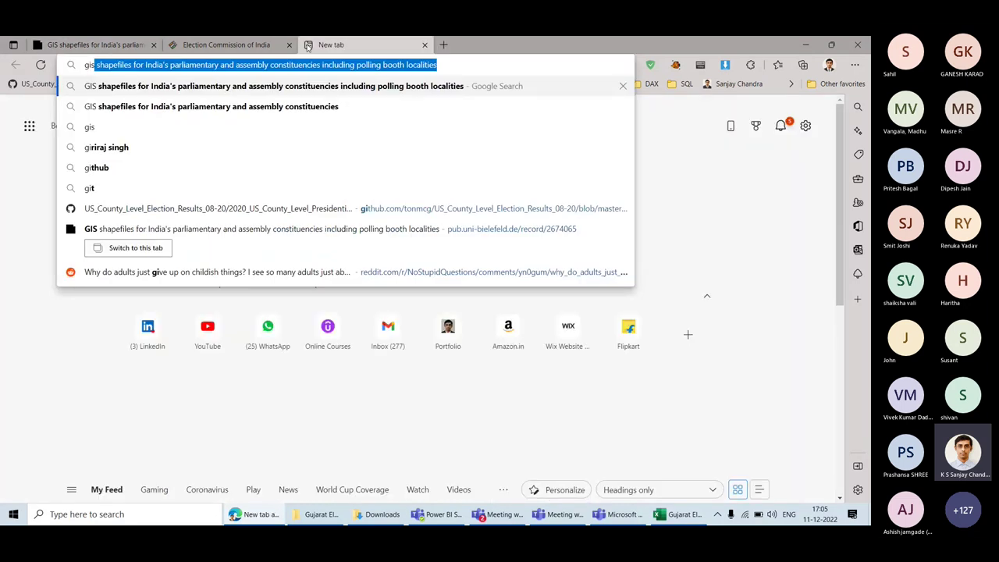
{"action": "type", "text": " shapefiles "}
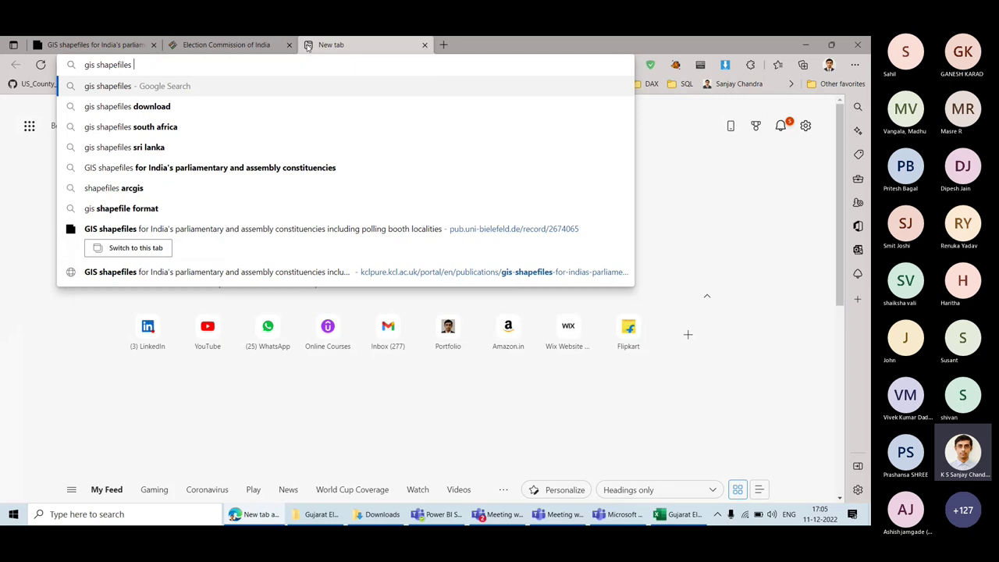
{"action": "type", "text": "india as"}
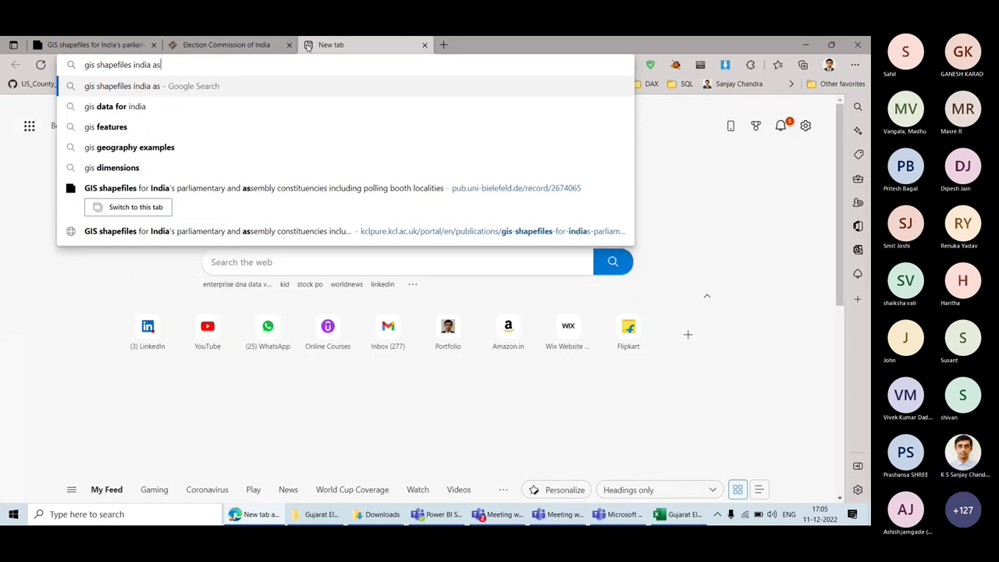
{"action": "type", "text": "sembl"}
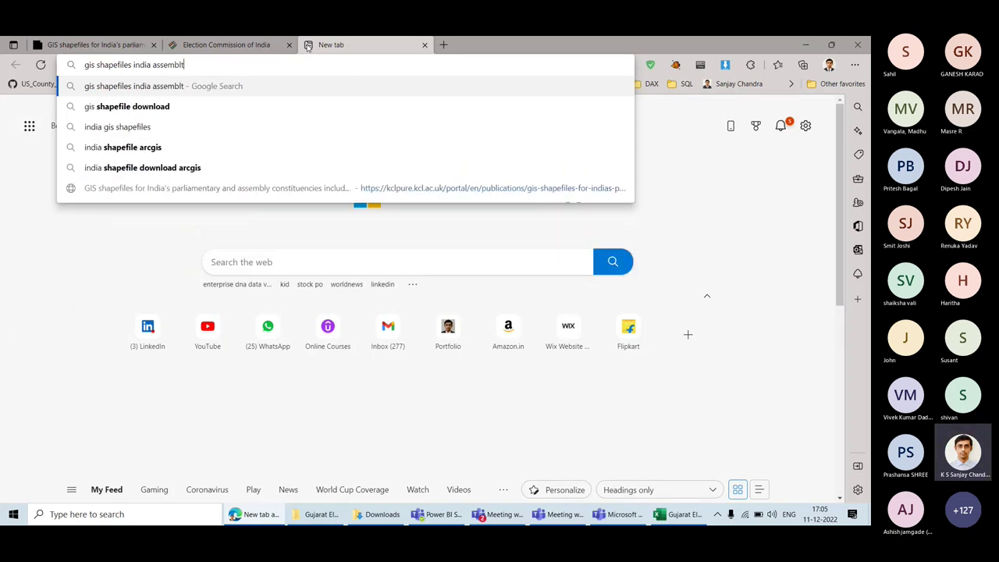
{"action": "type", "text": "y constituen"}
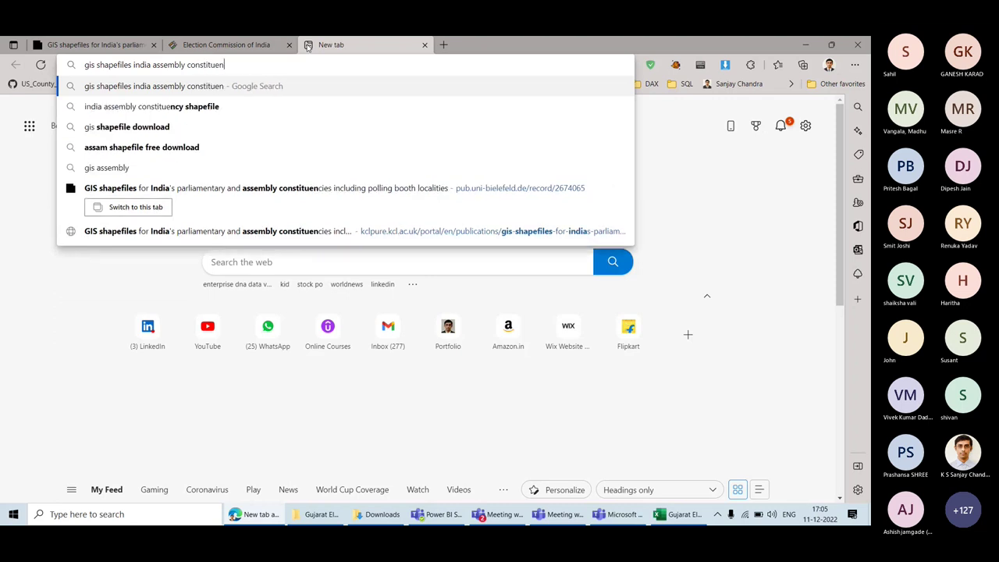
{"action": "type", "text": "cies"}
{"action": "key", "text": "Return"}
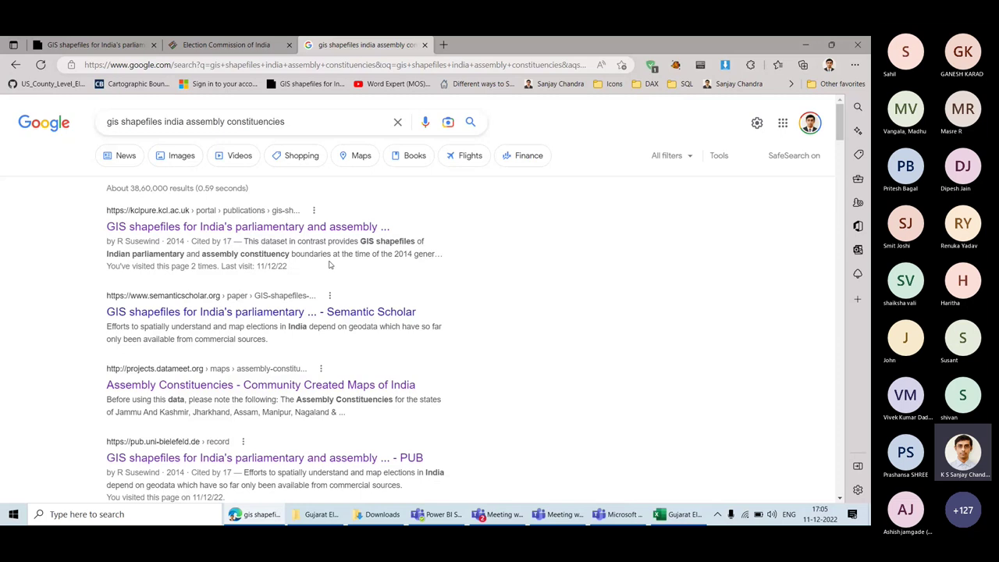
Step: Launch Power BI Desktop and dismiss its start screen to reach the blank report
{"action": "left_click", "coordinate": [147, 514]}
{"action": "type", "text": "pow"}
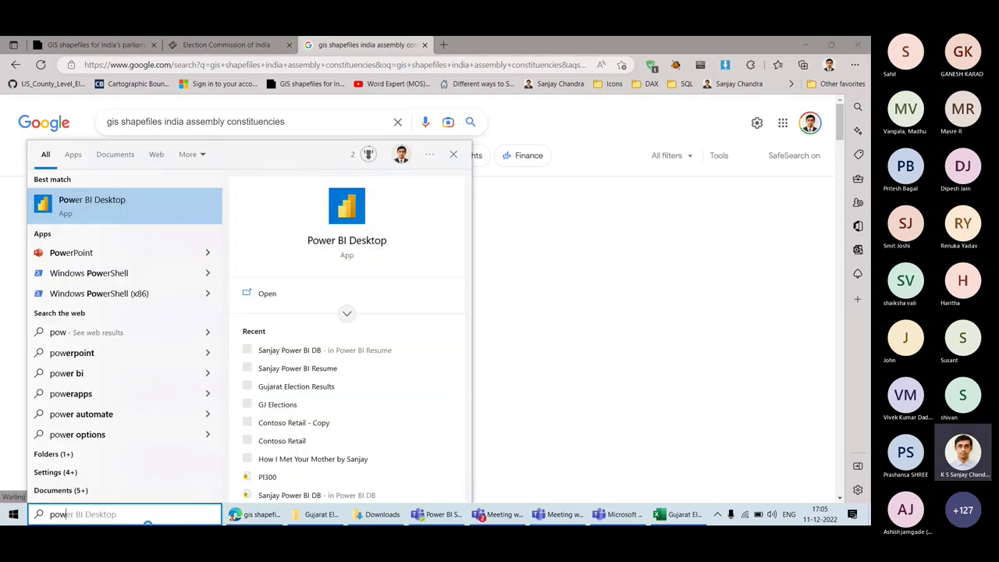
{"action": "key", "text": "Return"}
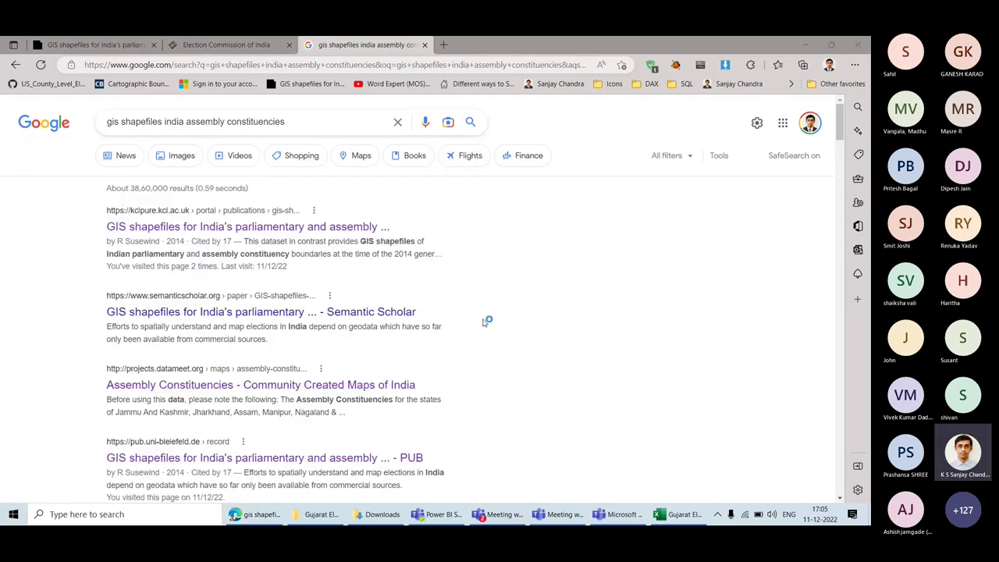
{"action": "double_click", "coordinate": [104, 119]}
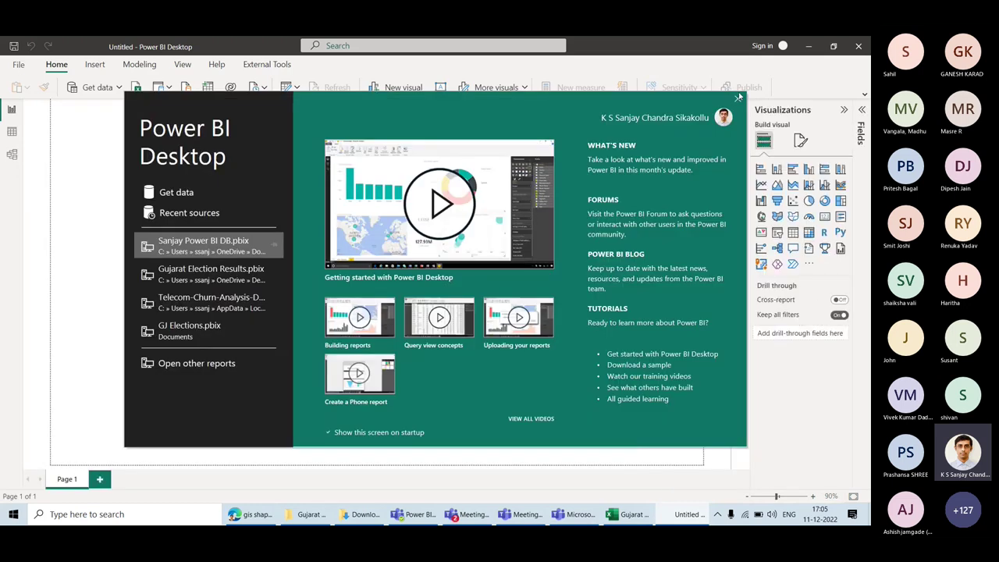
{"action": "left_click", "coordinate": [34, 75]}
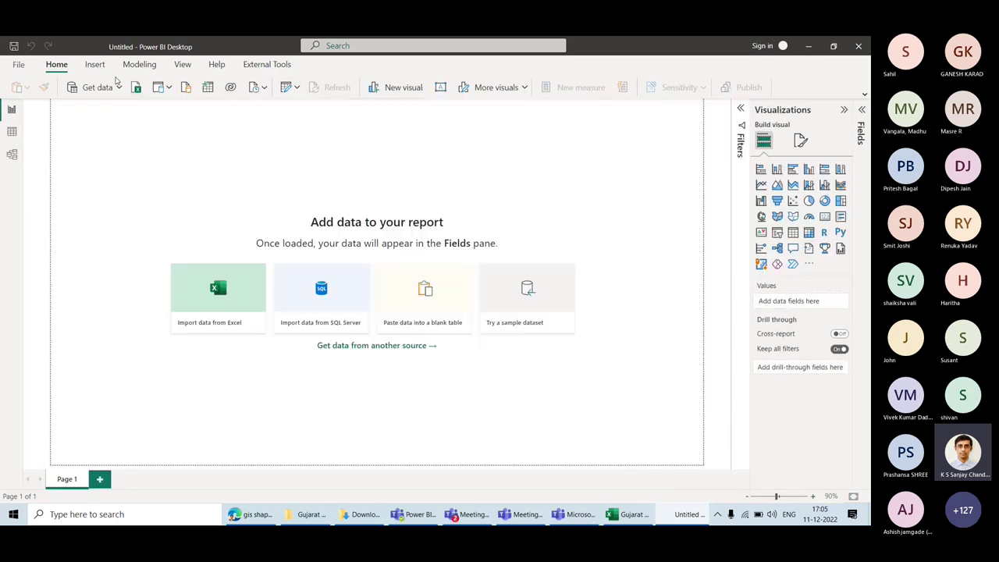
Step: Open the global Security options and examine the Map and Filled Map visuals setting
{"action": "left_click", "coordinate": [19, 64]}
{"action": "left_click", "coordinate": [46, 243]}
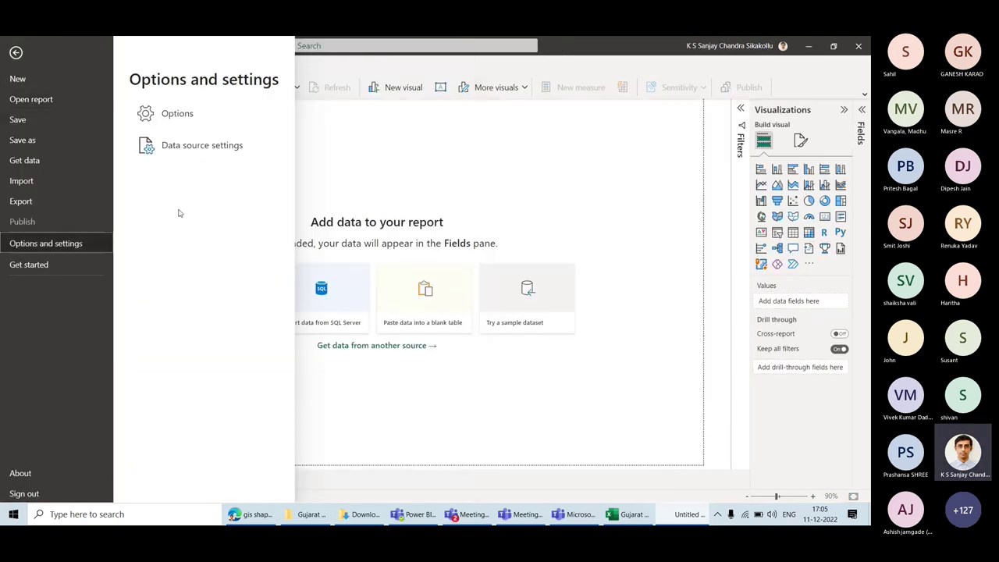
{"action": "key", "text": "Escape"}
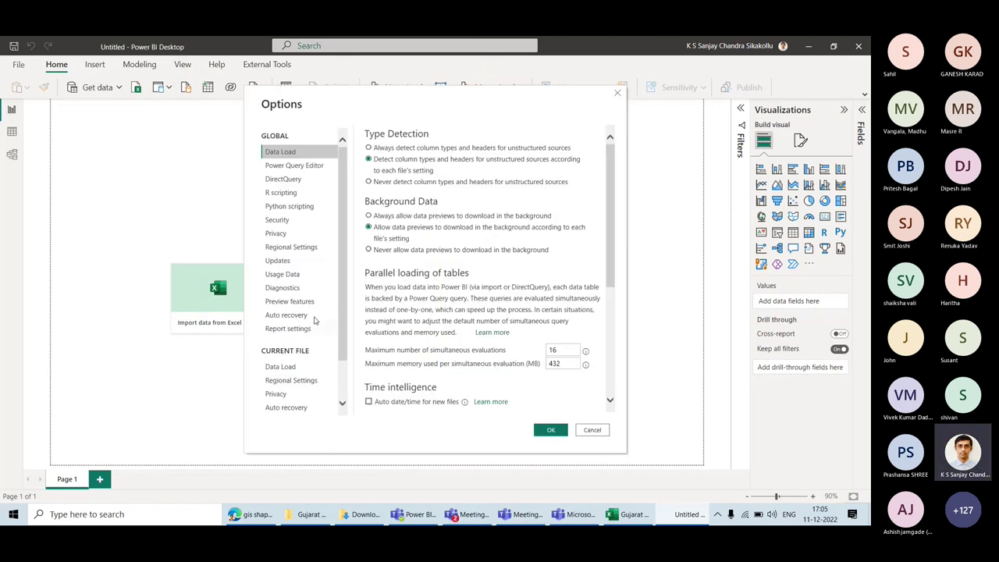
{"action": "scroll", "coordinate": [314, 319], "scroll_direction": "down", "scroll_amount": 2}
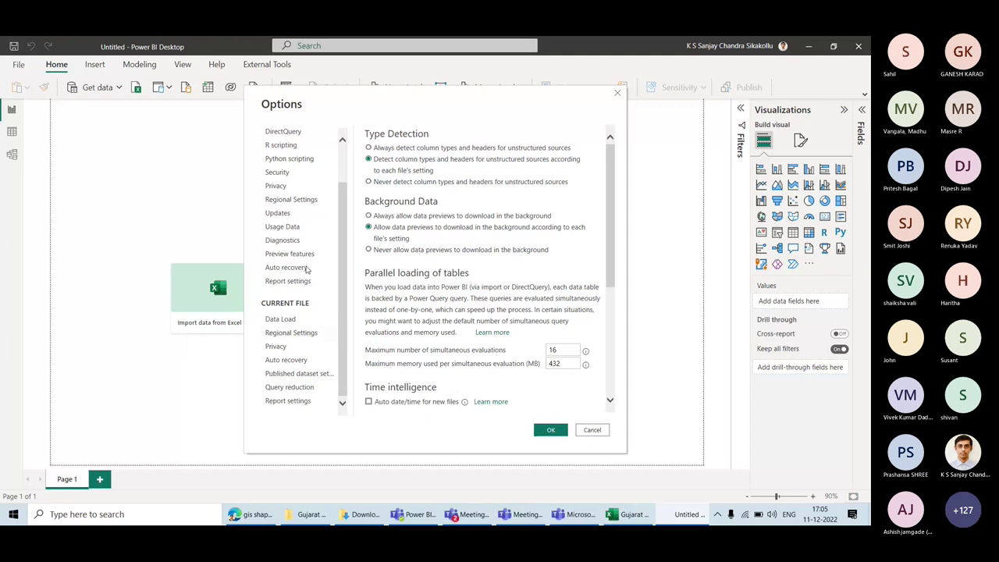
{"action": "left_click", "coordinate": [287, 173]}
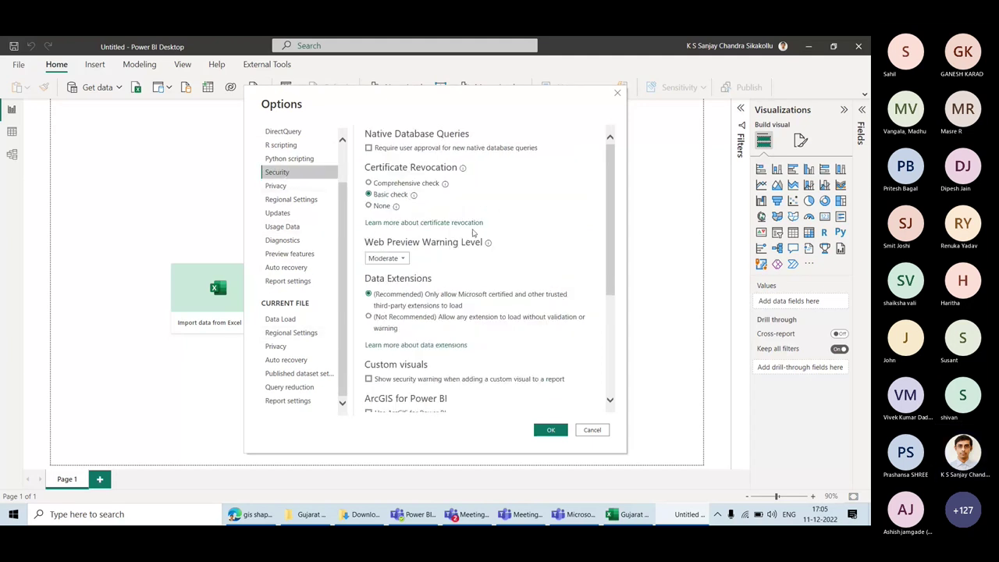
{"action": "scroll", "coordinate": [472, 231], "scroll_direction": "down", "scroll_amount": 5}
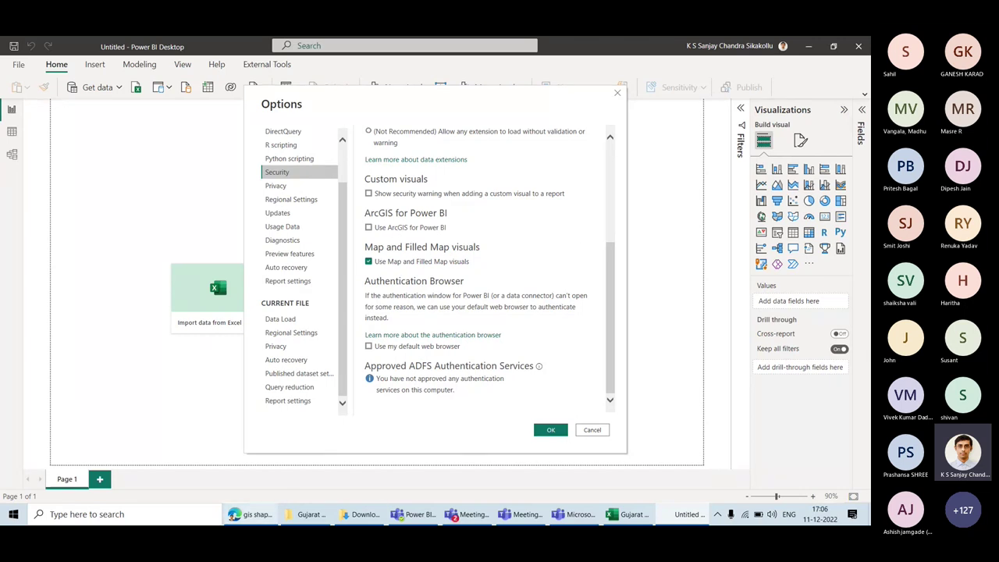
Step: Switch back to the browser and open the King's College London search result for the GIS shapefiles in a new tab
{"action": "left_click", "coordinate": [251, 514]}
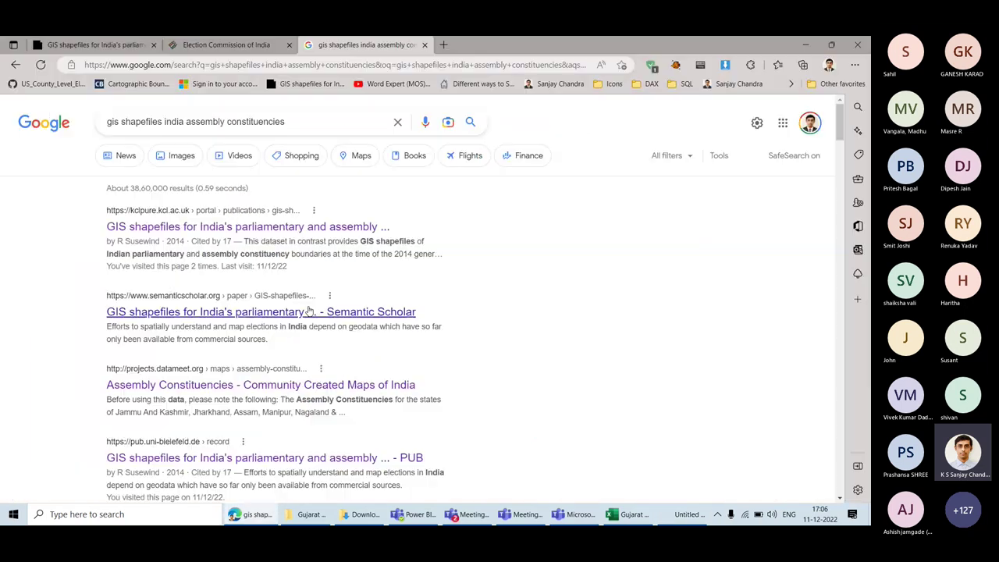
{"action": "double_click", "coordinate": [119, 121]}
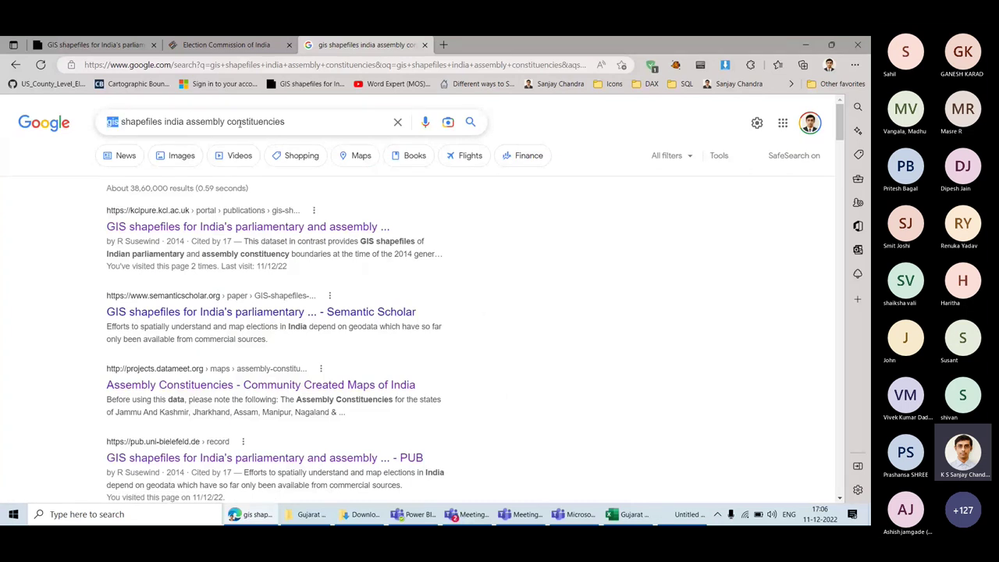
{"action": "left_click", "coordinate": [281, 228]}
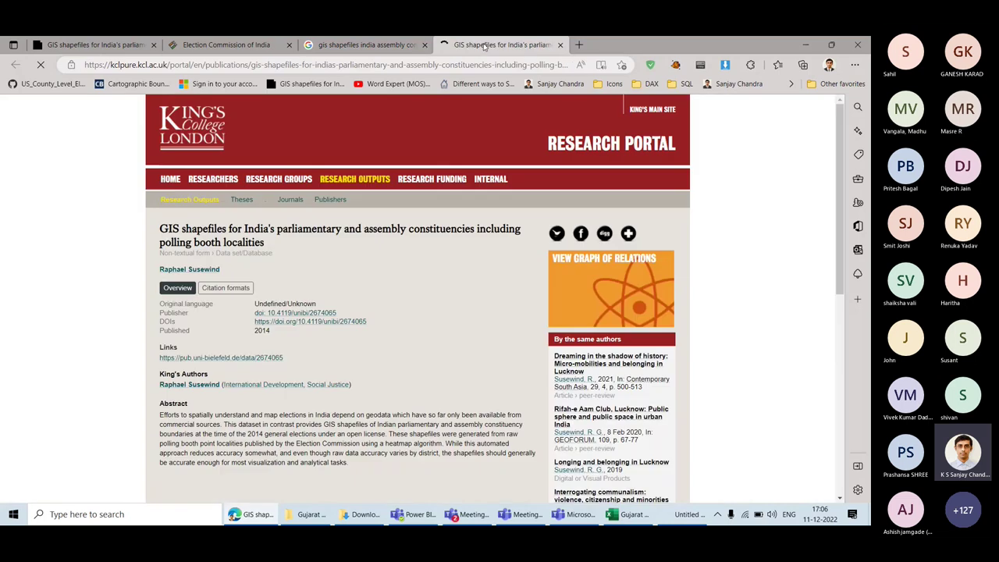
Step: Reorder the browser tabs so the Bielefeld and King's College London shapefile pages are adjacent, and view both pages
{"action": "left_click_drag", "start_coordinate": [529, 46], "coordinate": [366, 45]}
{"action": "key", "text": "ctrl+1"}
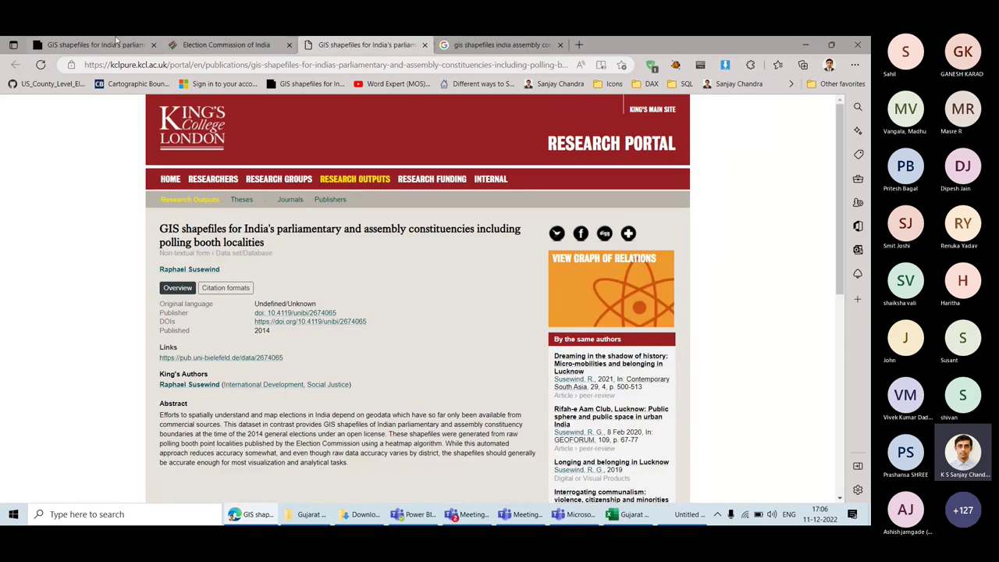
{"action": "key", "text": "ctrl+shift+Page_Down"}
{"action": "left_click", "coordinate": [374, 305]}
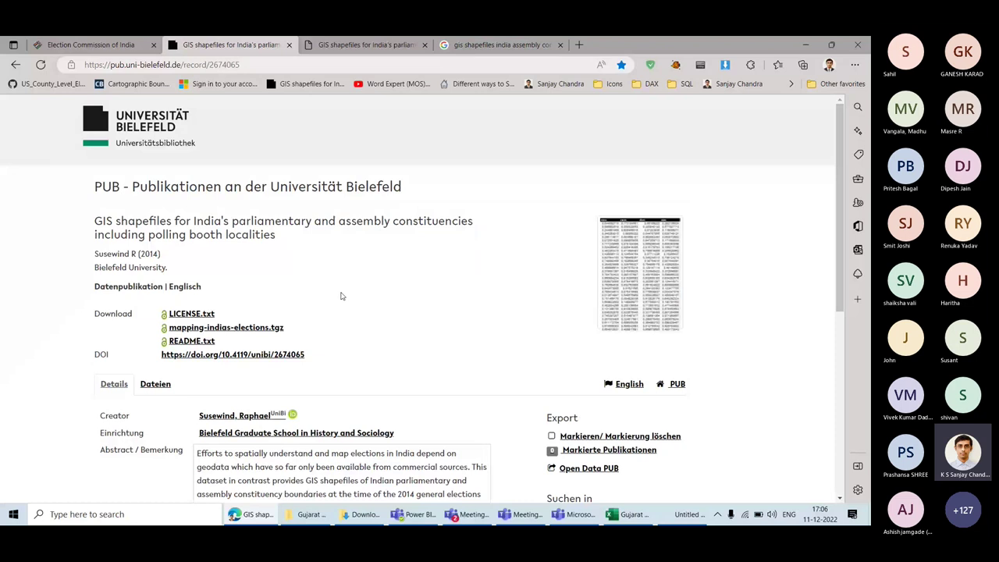
{"action": "left_click", "coordinate": [401, 45]}
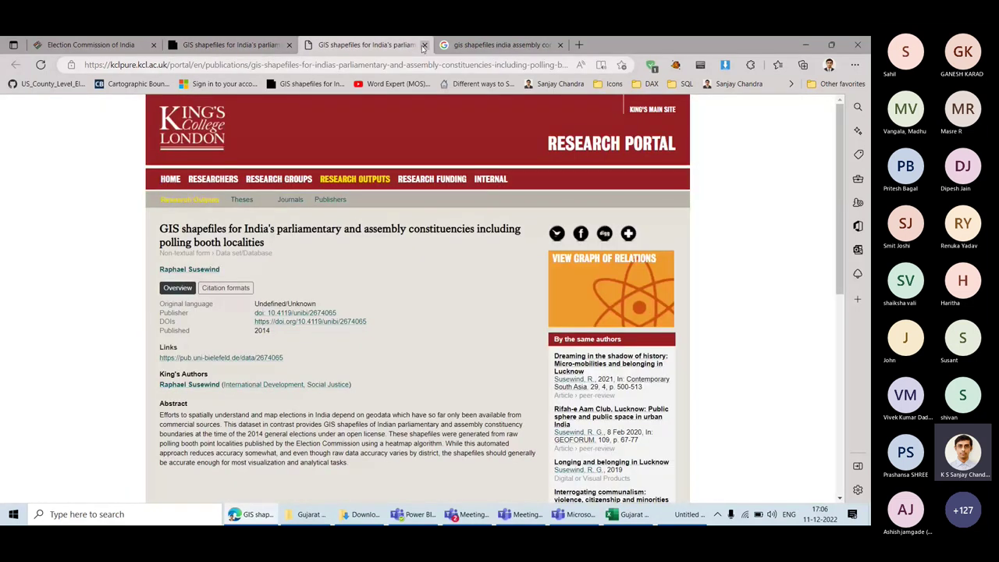
Step: Close the King's College London page and locate the Bielefeld University entry in the shapefile search results
{"action": "left_click", "coordinate": [424, 46]}
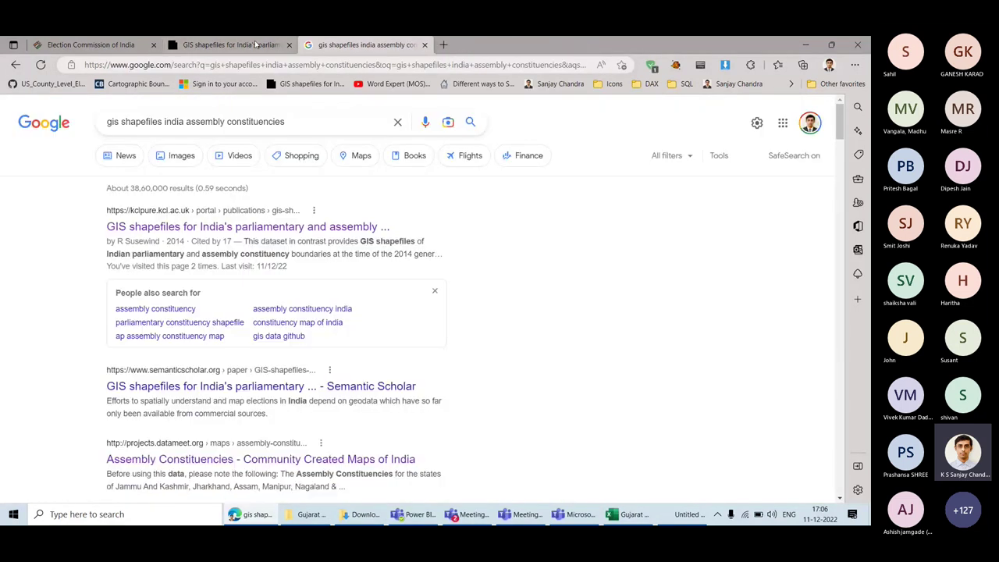
{"action": "key", "text": "ctrl+shift+Tab"}
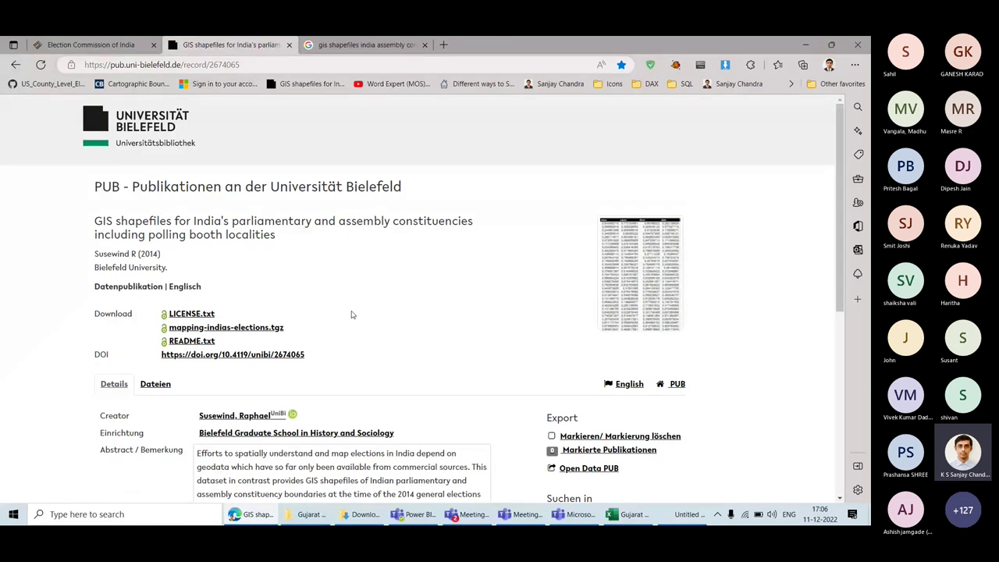
{"action": "key", "text": "ctrl+Tab"}
{"action": "scroll", "coordinate": [405, 269], "scroll_direction": "down", "scroll_amount": 3}
{"action": "scroll", "coordinate": [404, 269], "scroll_direction": "down", "scroll_amount": 2}
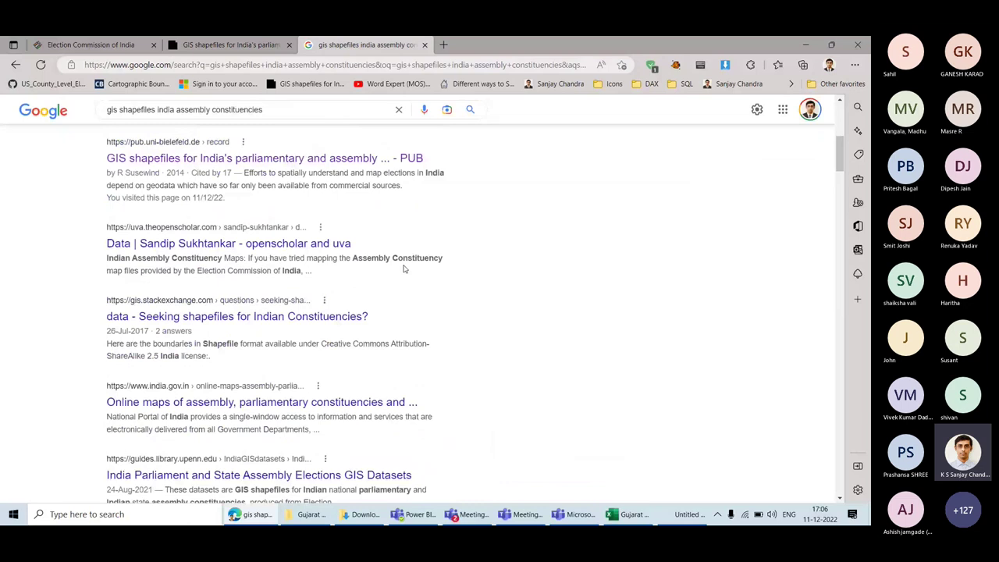
{"action": "scroll", "coordinate": [405, 270], "scroll_direction": "up", "scroll_amount": 1}
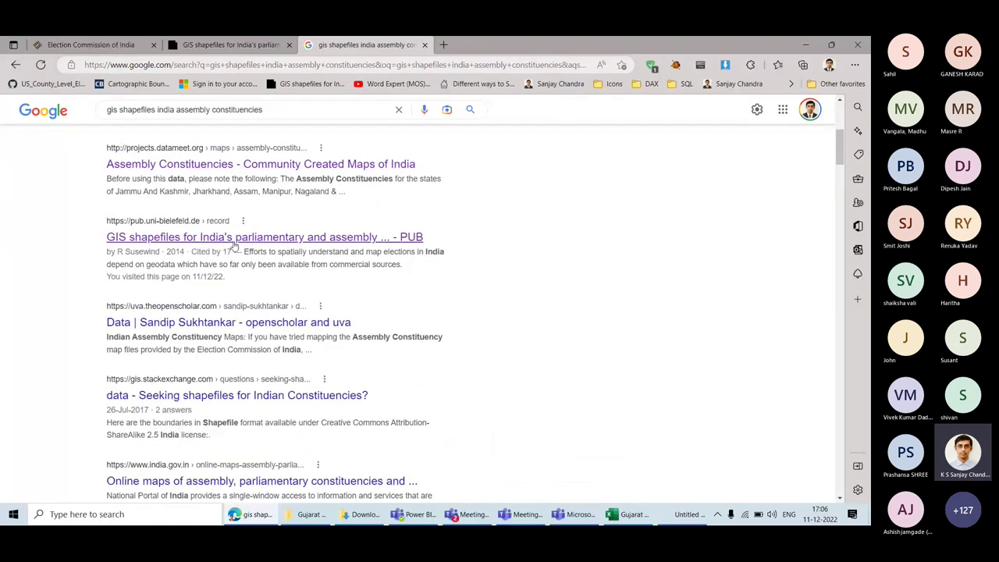
Step: Reopen the Bielefeld University shapefile page from the search results in its own tab, placed ahead of the results tab
{"action": "left_click", "coordinate": [218, 45]}
{"action": "key", "text": "ctrl+Tab"}
{"action": "left_click", "coordinate": [195, 234]}
{"action": "left_click_drag", "start_coordinate": [464, 45], "coordinate": [382, 39]}
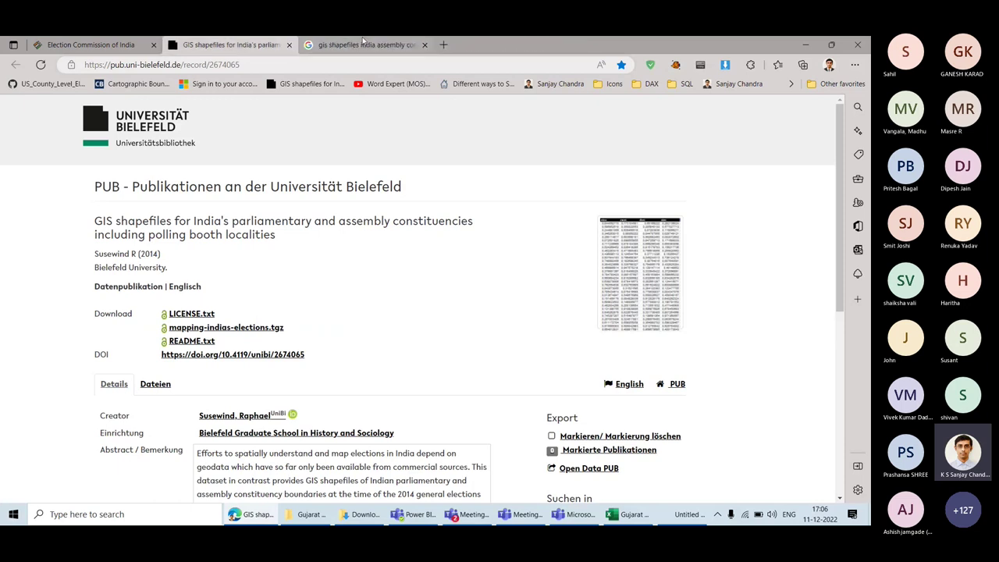
Step: Check the Bielefeld entry in the search results again and download mapping-indias-elections.tgz from the Bielefeld University page
{"action": "middle_click", "coordinate": [362, 39]}
{"action": "scroll", "coordinate": [234, 312], "scroll_direction": "down", "scroll_amount": 3}
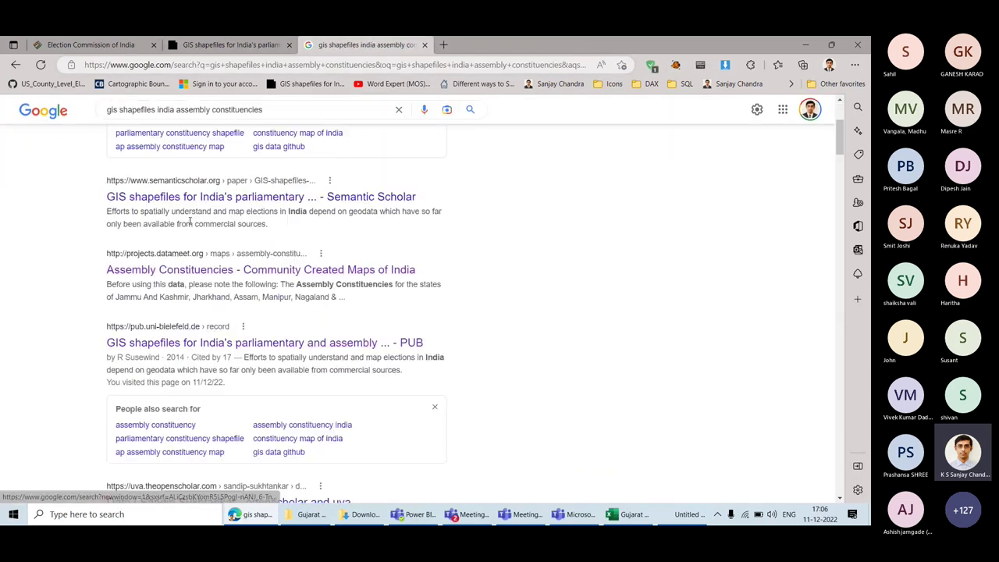
{"action": "scroll", "coordinate": [206, 348], "scroll_direction": "down", "scroll_amount": 2}
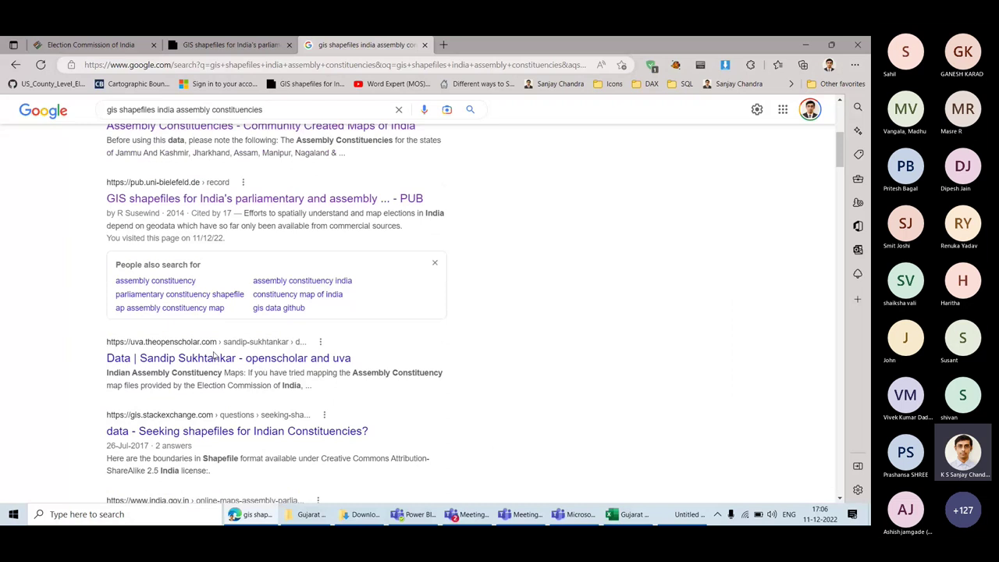
{"action": "scroll", "coordinate": [201, 340], "scroll_direction": "up", "scroll_amount": 2}
{"action": "key", "text": "ctrl+shift+Tab"}
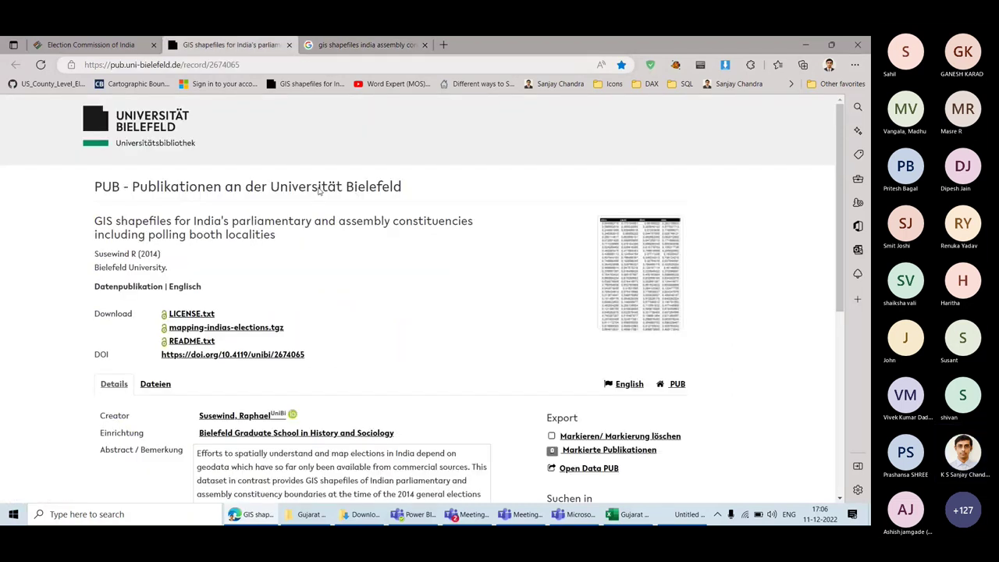
{"action": "scroll", "coordinate": [361, 314], "scroll_direction": "down", "scroll_amount": 2}
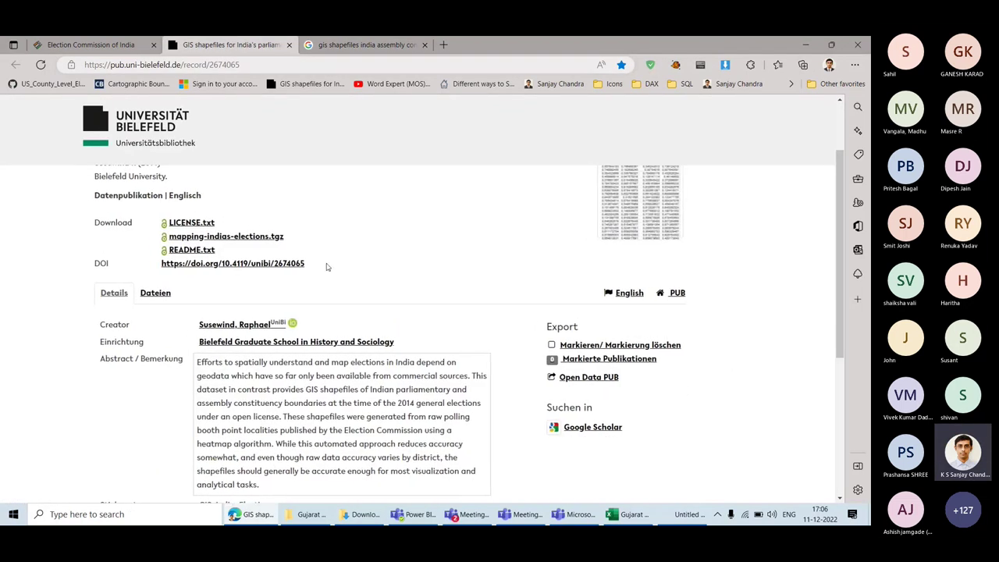
{"action": "scroll", "coordinate": [327, 267], "scroll_direction": "up", "scroll_amount": 2}
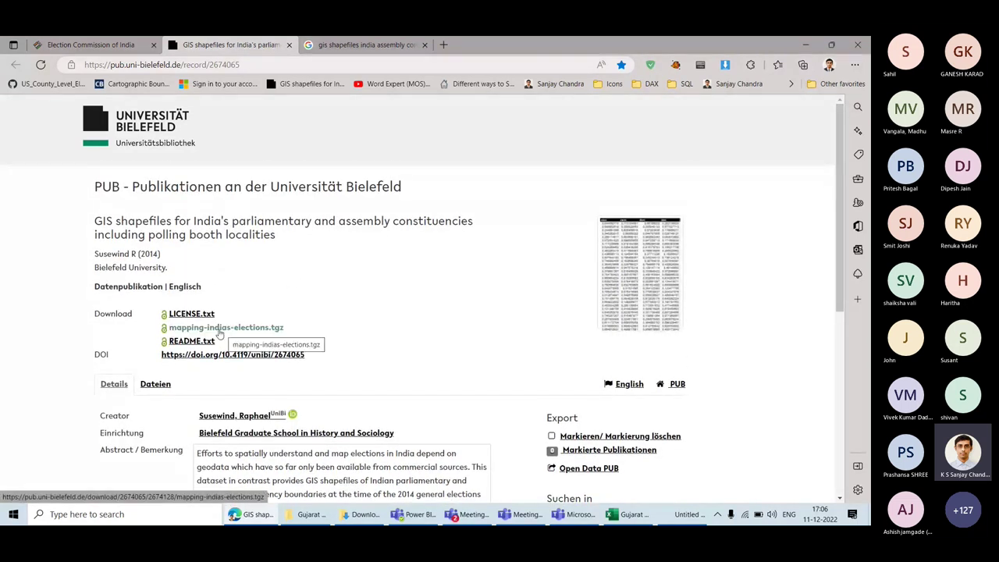
{"action": "left_click", "coordinate": [270, 329]}
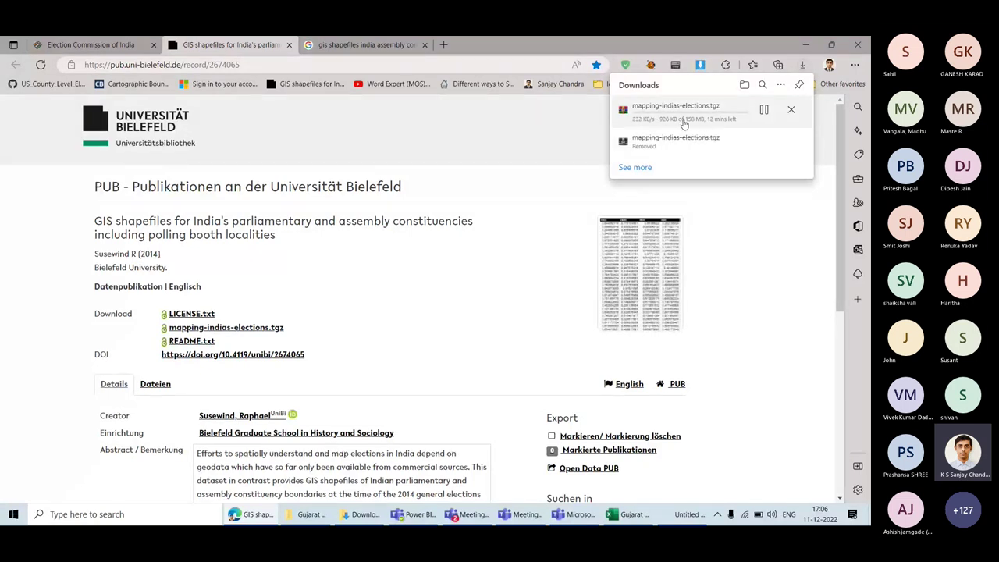
Step: Review the Google query and its Bielefeld University entry, and return to the Bielefeld shapefile page
{"action": "left_click", "coordinate": [357, 44]}
{"action": "scroll", "coordinate": [158, 211], "scroll_direction": "down", "scroll_amount": 1}
{"action": "double_click", "coordinate": [112, 122]}
{"action": "left_click_drag", "start_coordinate": [161, 122], "coordinate": [298, 124]}
{"action": "left_click", "coordinate": [42, 281]}
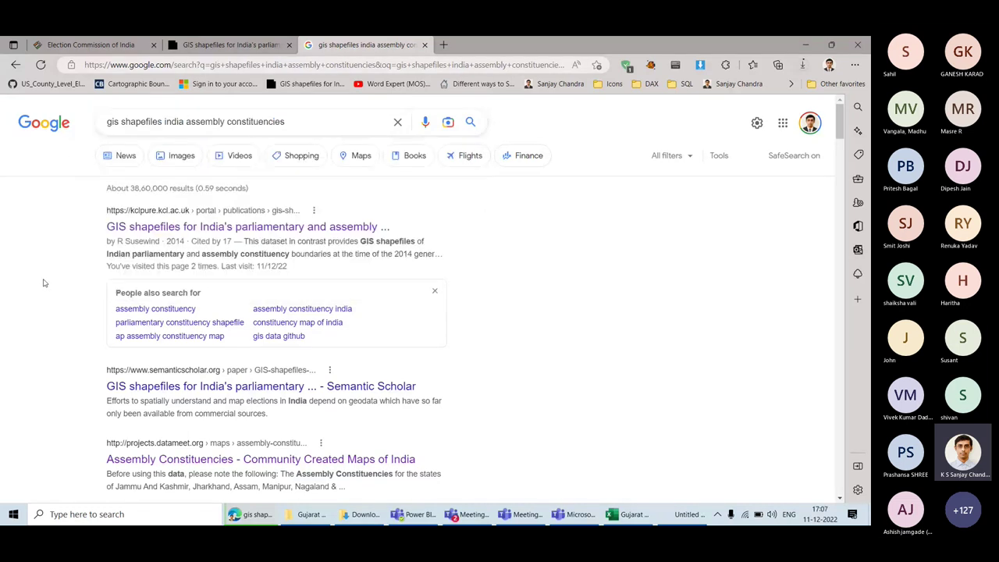
{"action": "scroll", "coordinate": [42, 281], "scroll_direction": "down", "scroll_amount": 3}
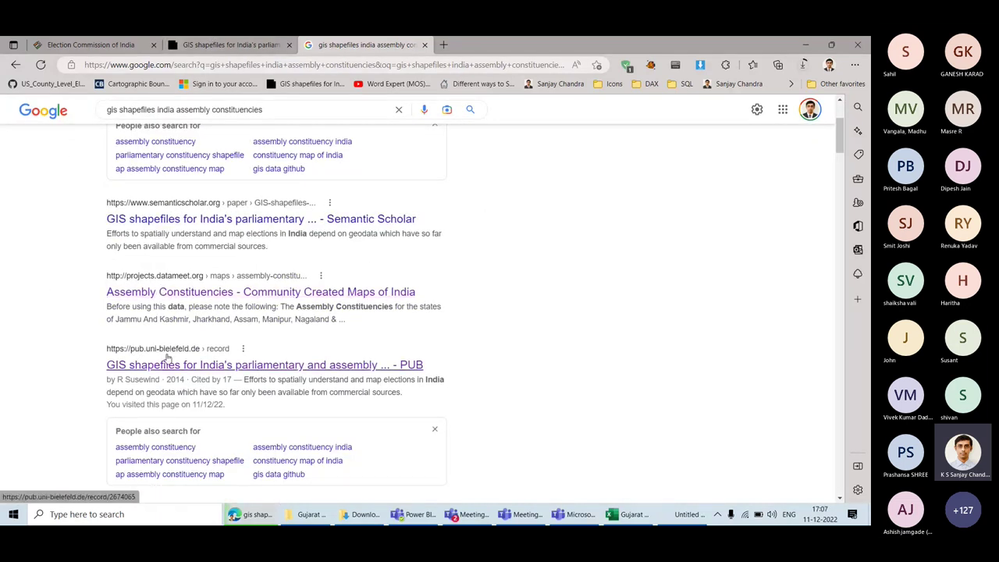
{"action": "left_click", "coordinate": [246, 44]}
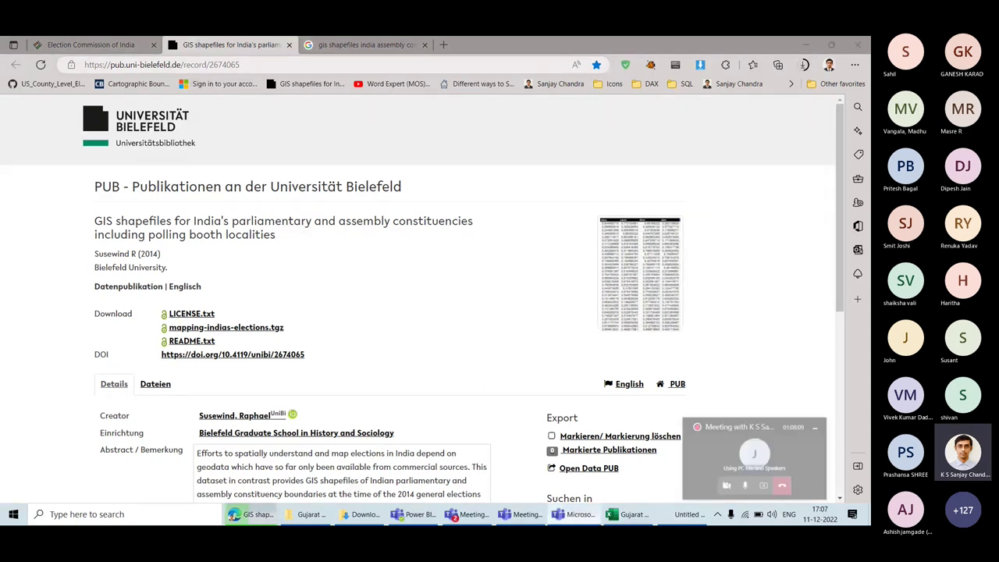
{"action": "left_click", "coordinate": [791, 484]}
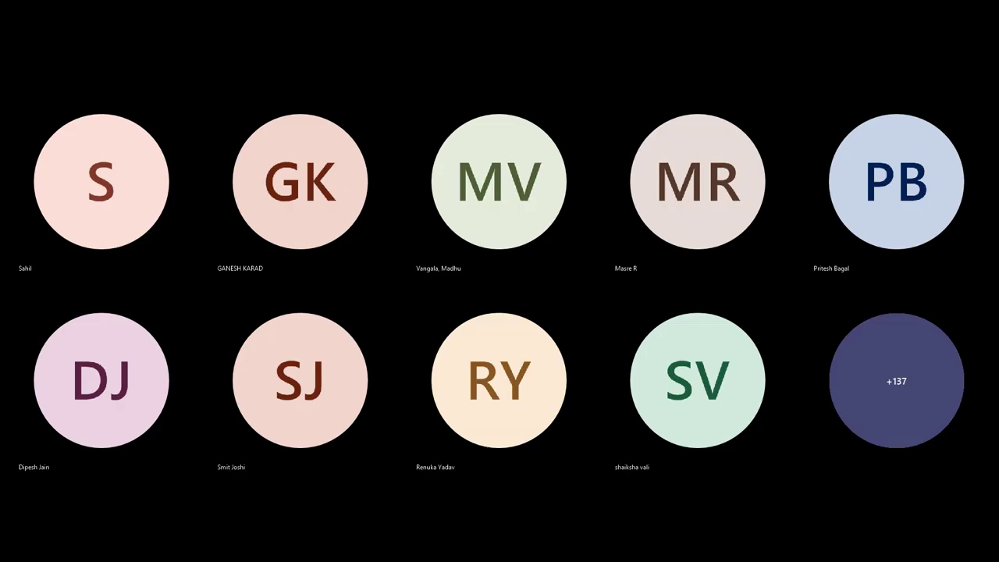
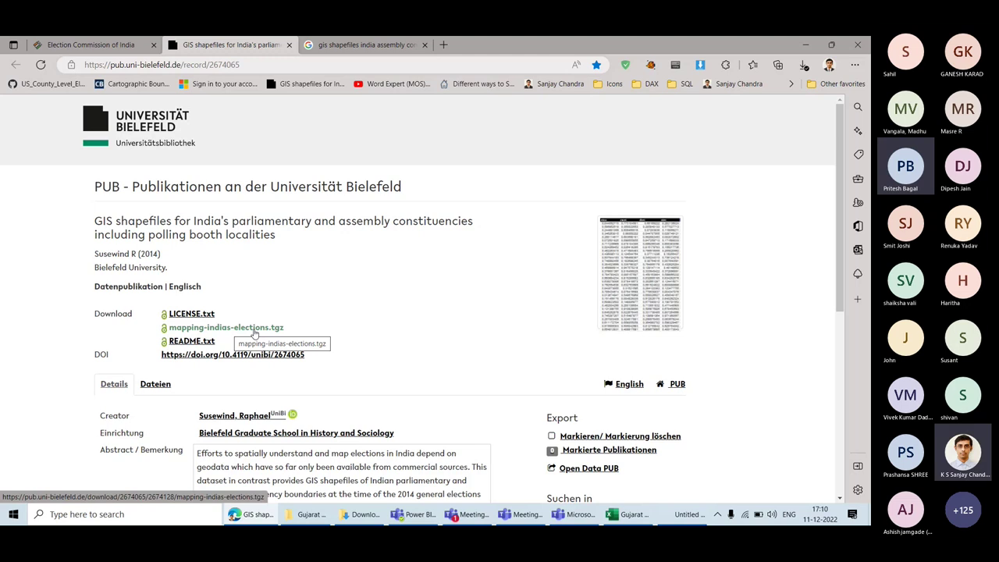
Step: Switch to the Downloads folder and extract the mapping-indias-elections archive into a folder of the same name
{"action": "left_click", "coordinate": [254, 334]}
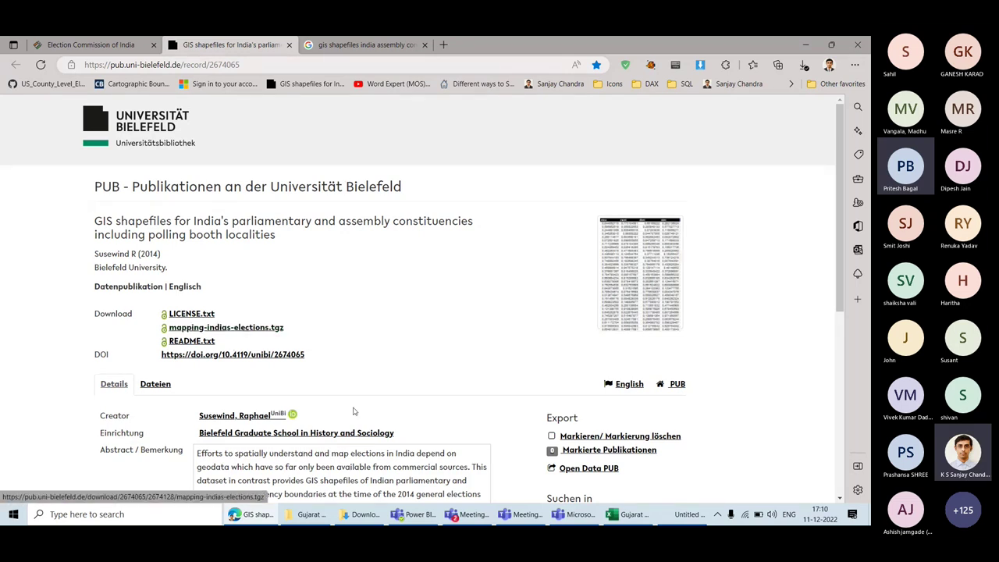
{"action": "key", "text": "alt+Tab"}
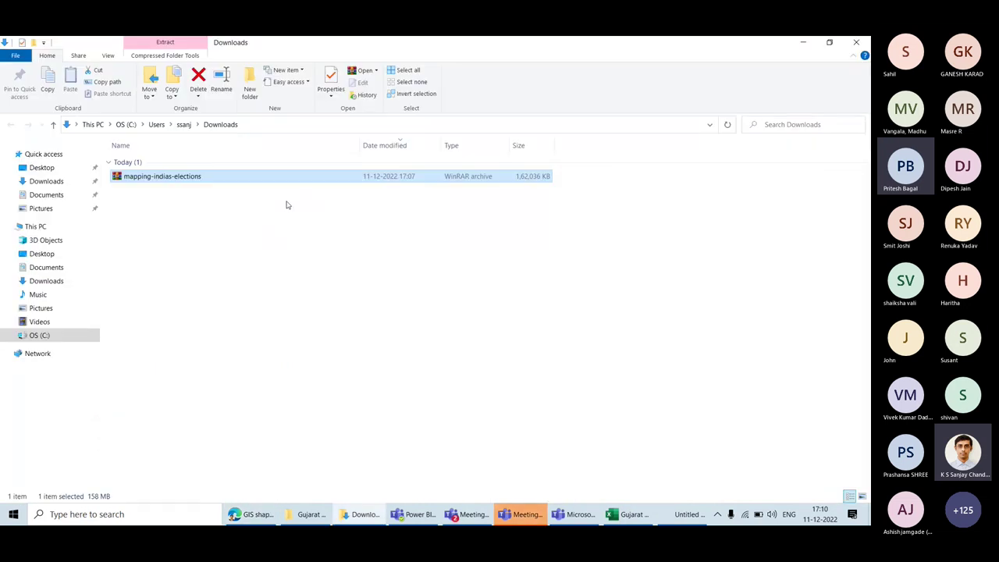
{"action": "left_click", "coordinate": [796, 481]}
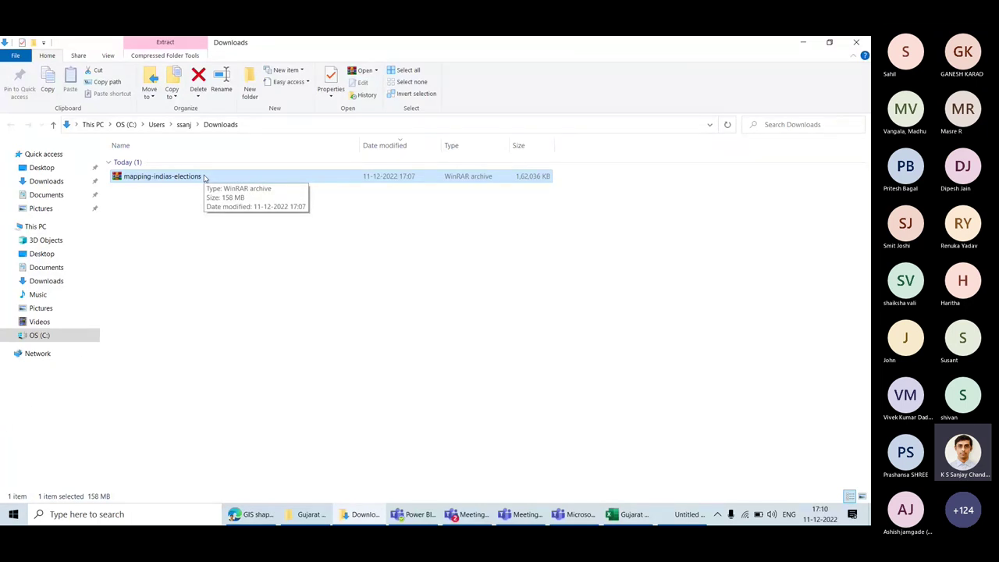
{"action": "right_click", "coordinate": [203, 177]}
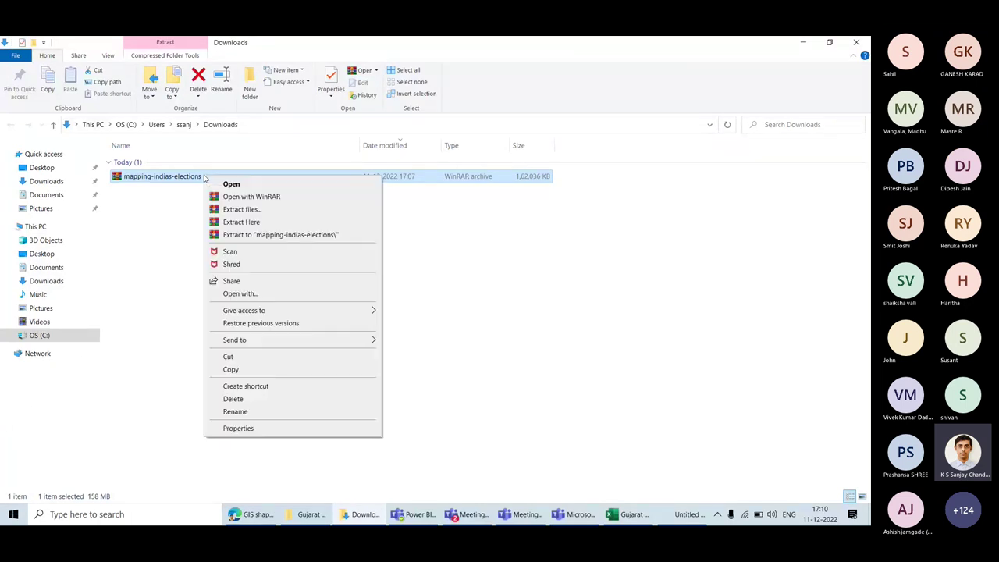
{"action": "left_click", "coordinate": [253, 236]}
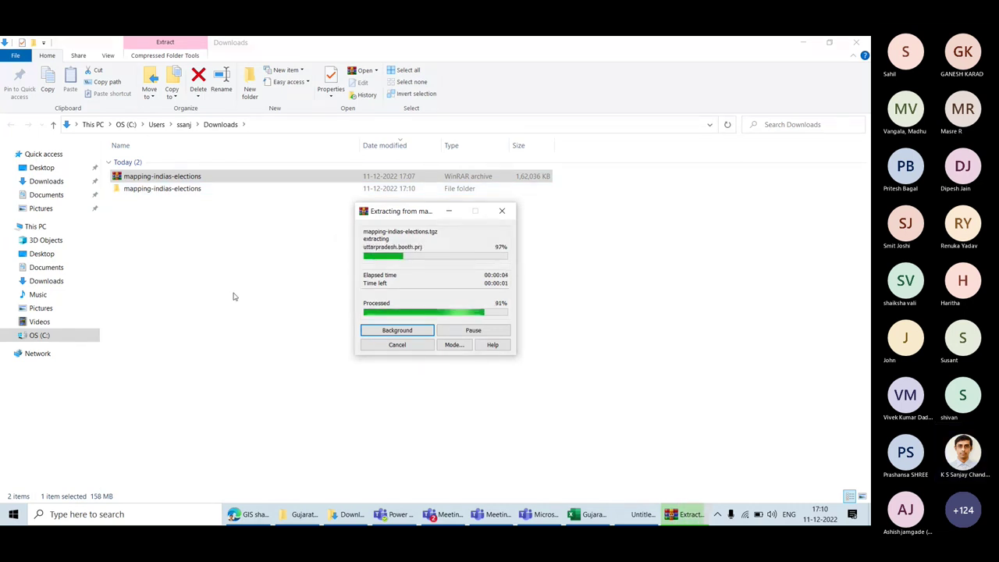
Step: Open the extracted mapping-indias-elections folder and go into its gujarat subfolder
{"action": "left_click", "coordinate": [207, 189]}
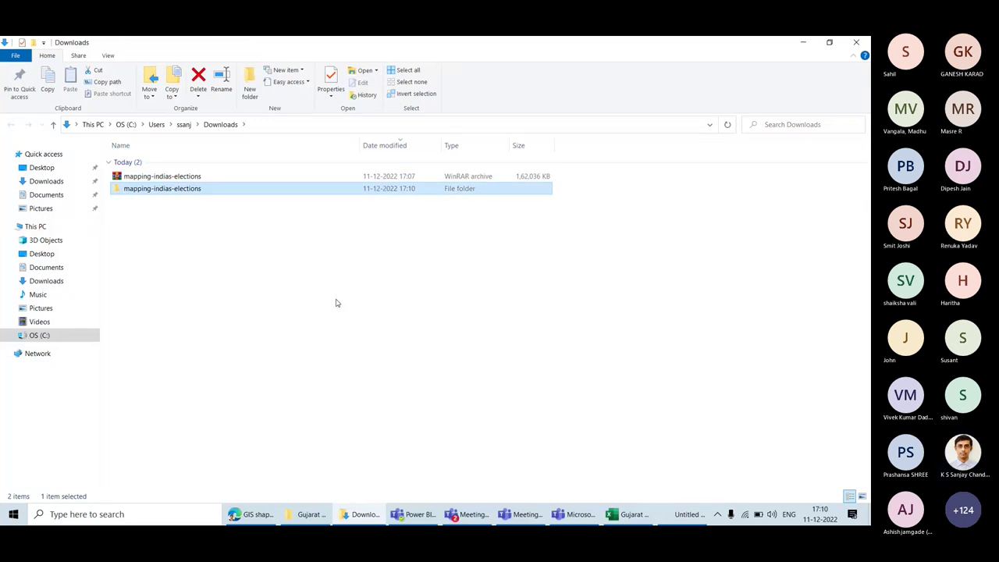
{"action": "key", "text": "Return"}
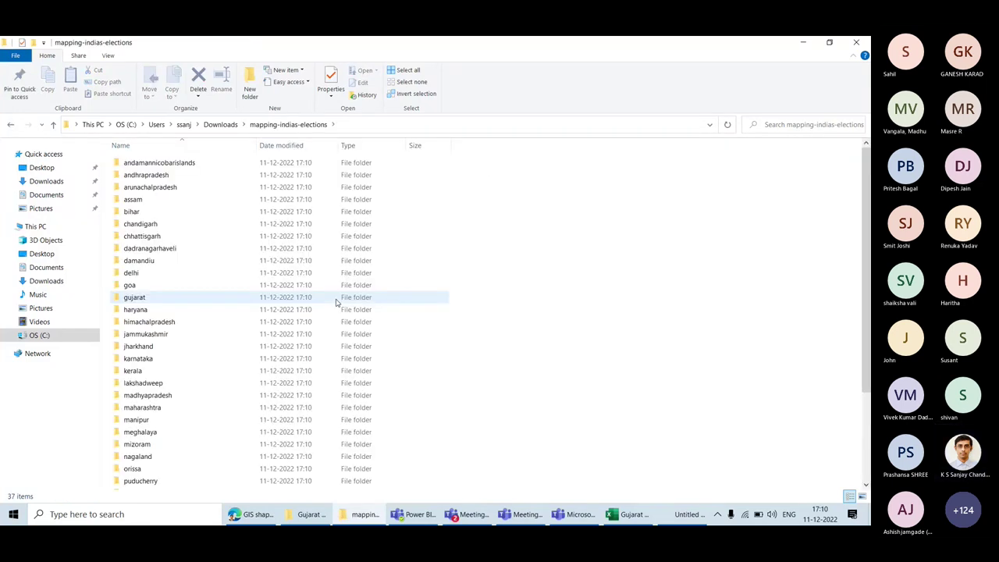
{"action": "key", "text": "alt+Left"}
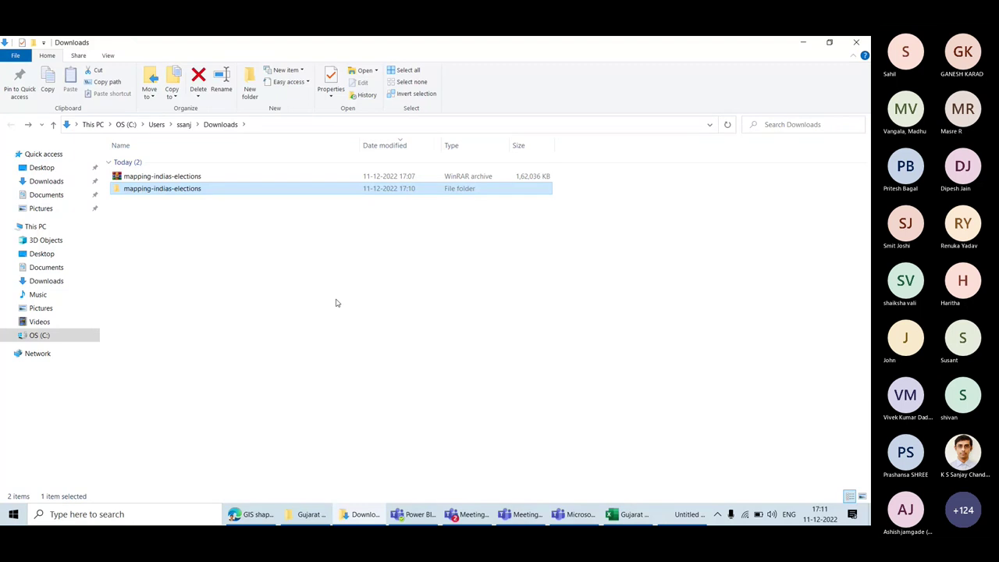
{"action": "left_click", "coordinate": [336, 303]}
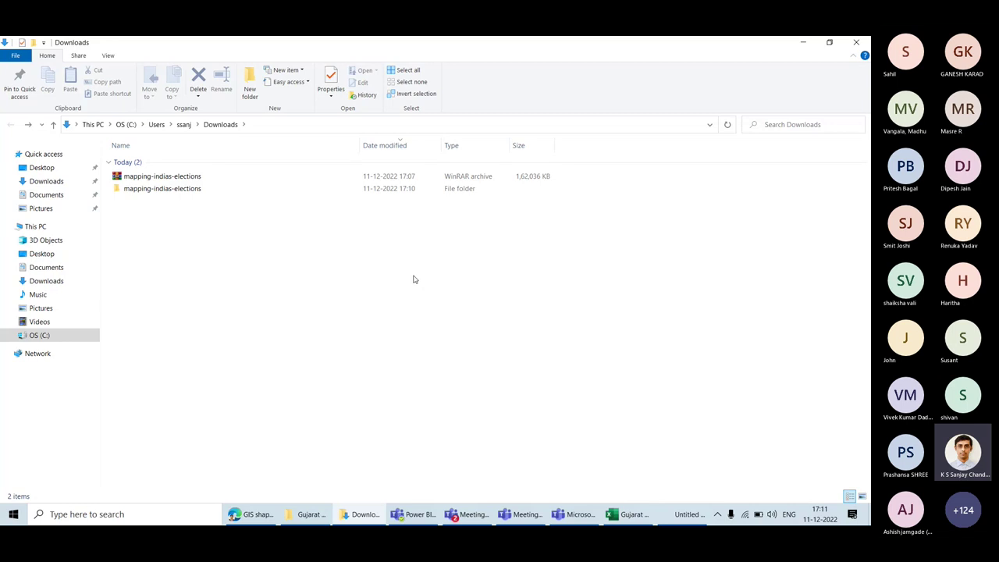
{"action": "left_click", "coordinate": [365, 191]}
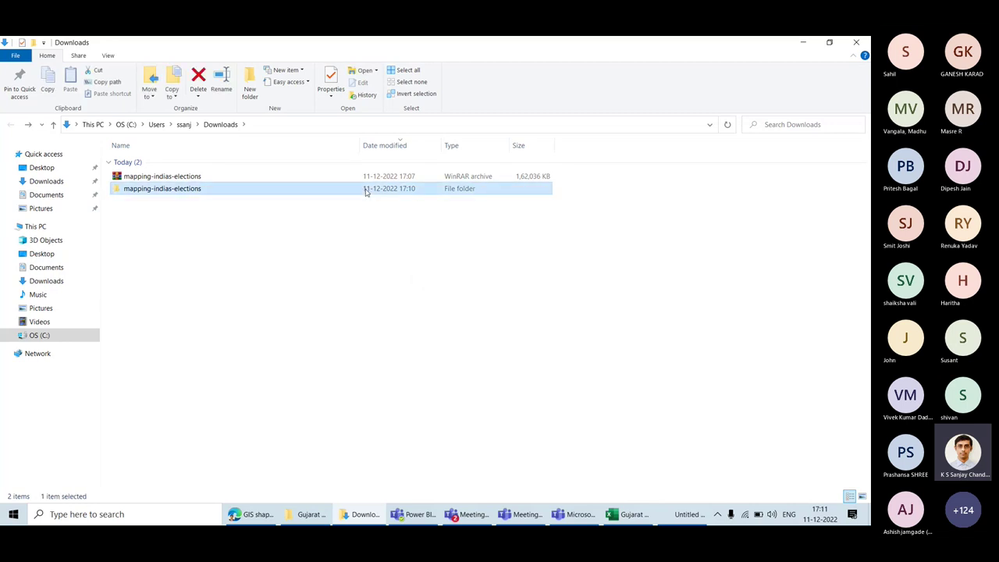
{"action": "double_click", "coordinate": [365, 192]}
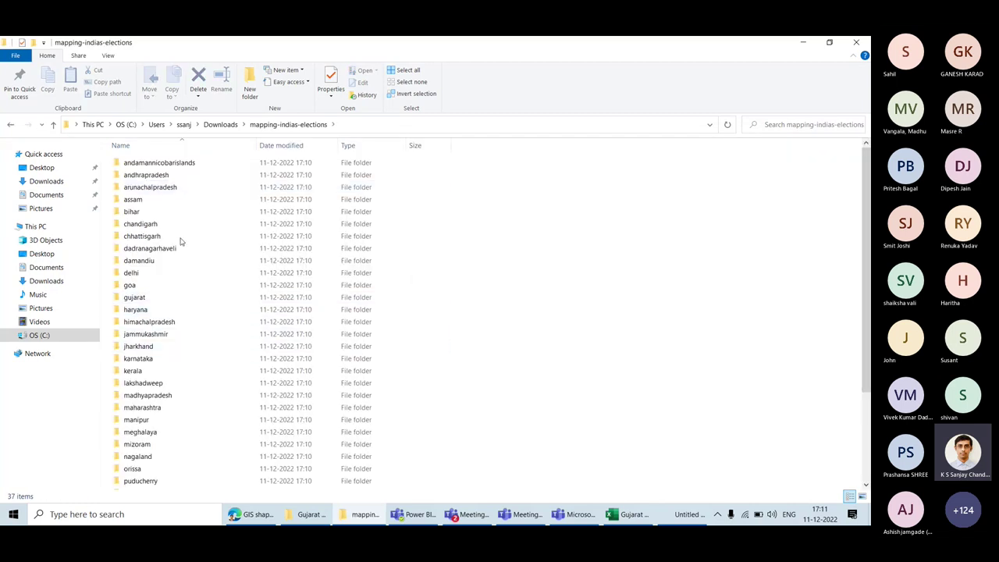
{"action": "left_click", "coordinate": [164, 301]}
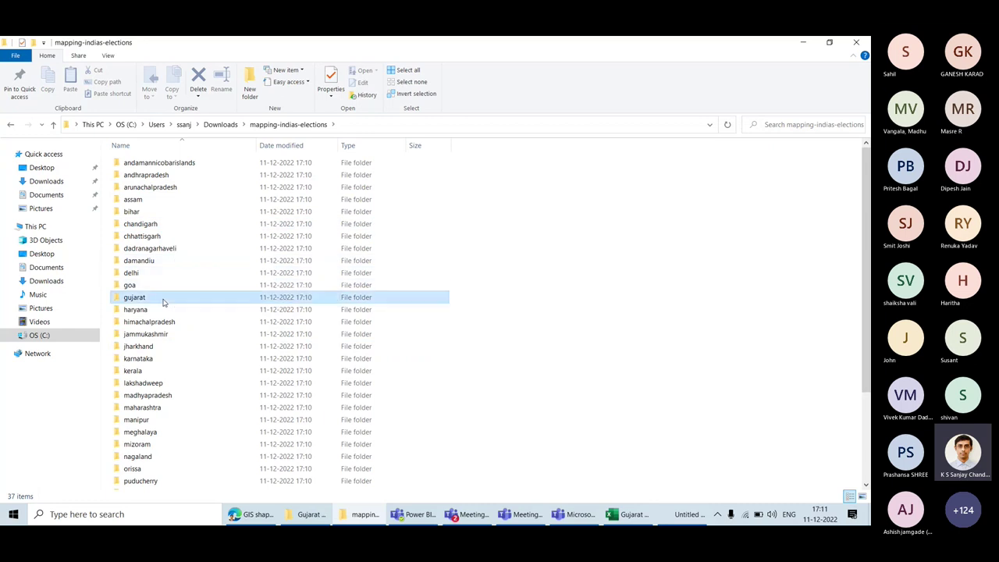
{"action": "double_click", "coordinate": [163, 300]}
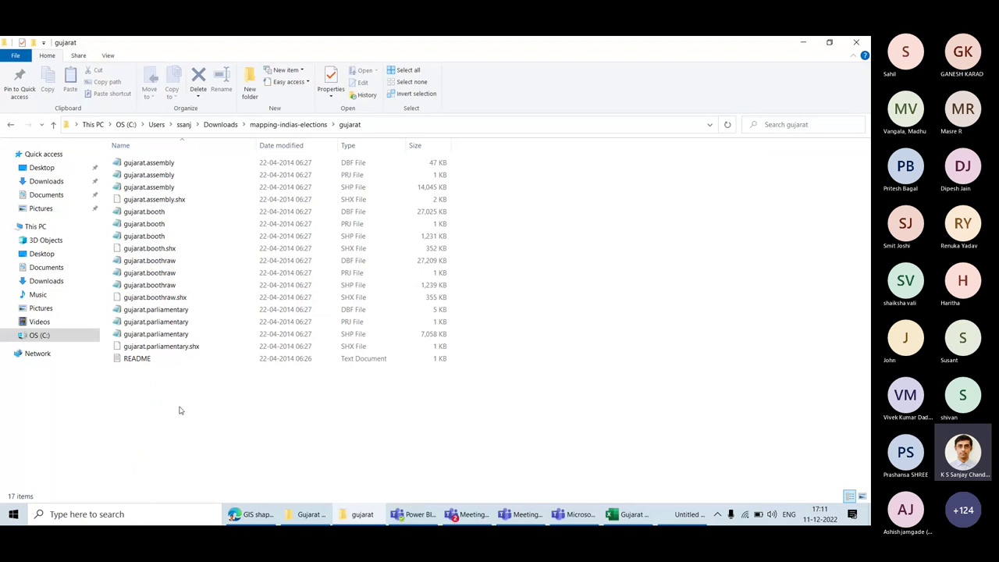
Step: Select the gujarat.assembly DBF, PRJ and SHP files, and switch to the Gujarat Election Results 2022 folder
{"action": "left_click", "coordinate": [166, 213]}
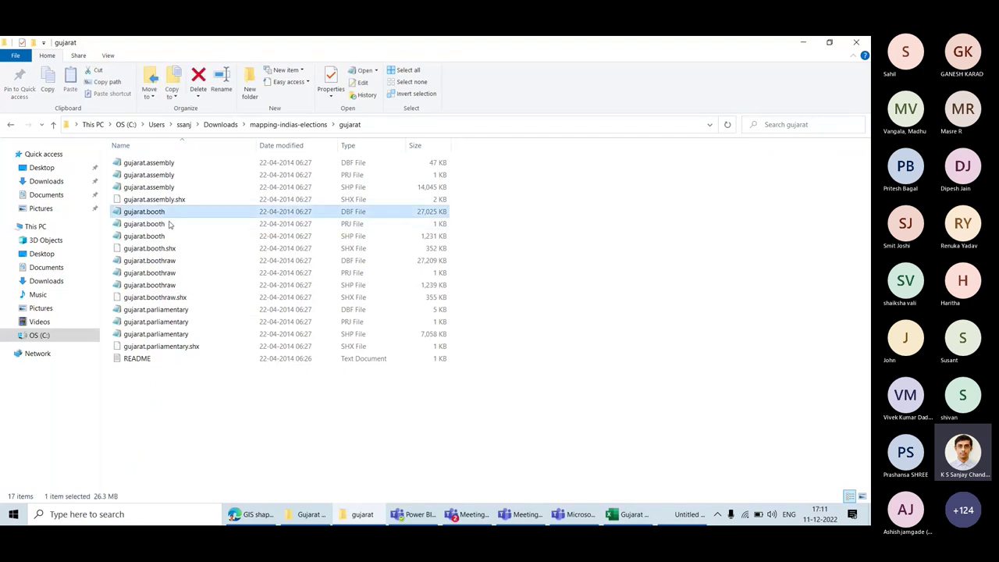
{"action": "left_click", "coordinate": [191, 312]}
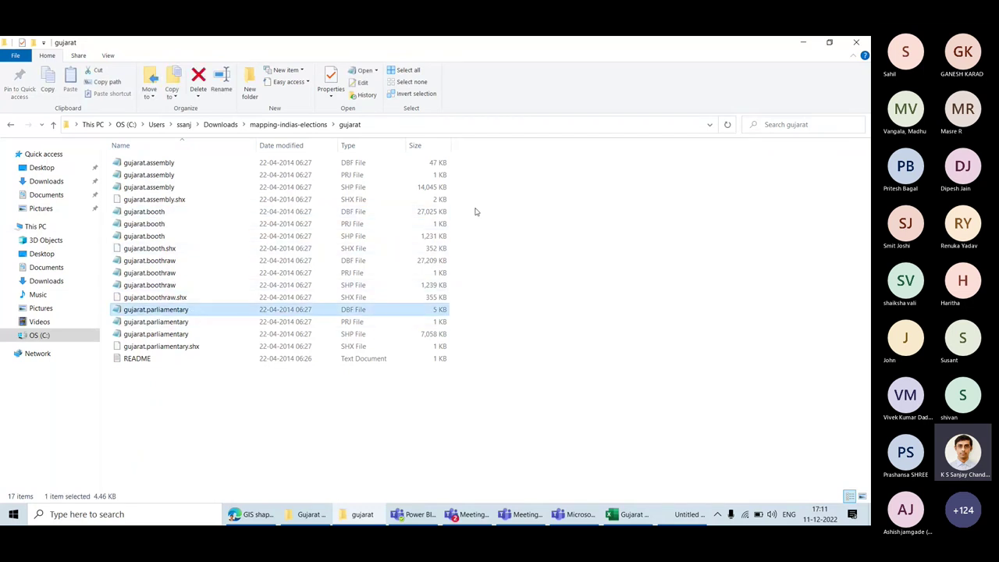
{"action": "left_click_drag", "start_coordinate": [454, 188], "coordinate": [352, 162]}
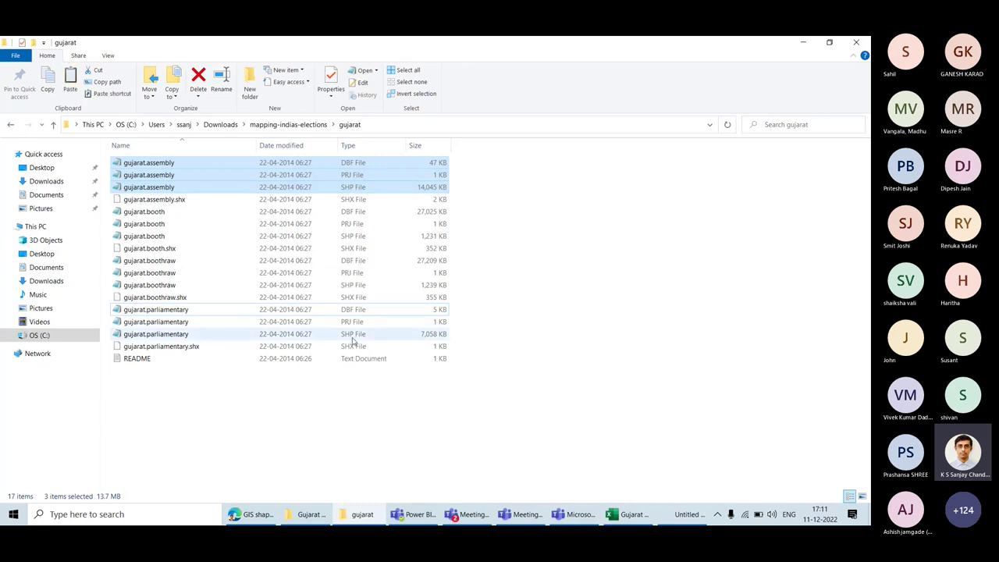
{"action": "key", "text": "alt+Tab"}
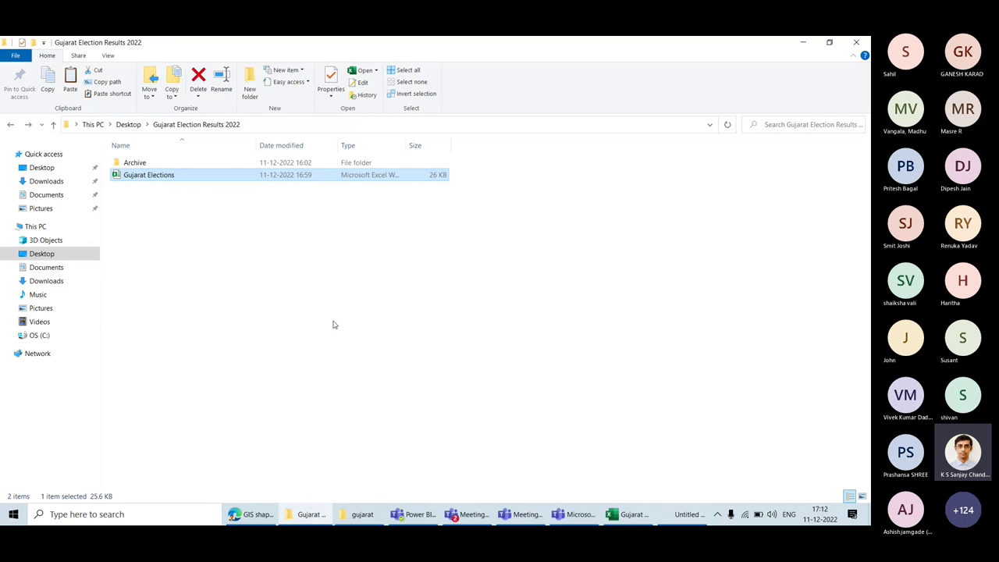
Step: Create a folder named Maps in Gujarat Election Results 2022 and paste the copied gujarat.assembly DBF, PRJ and SHP files into it
{"action": "key", "text": "ctrl+shift+n"}
{"action": "type", "text": "Maps"}
{"action": "key", "text": "Return"}
{"action": "key", "text": "Return"}
{"action": "key", "text": "ctrl+v"}
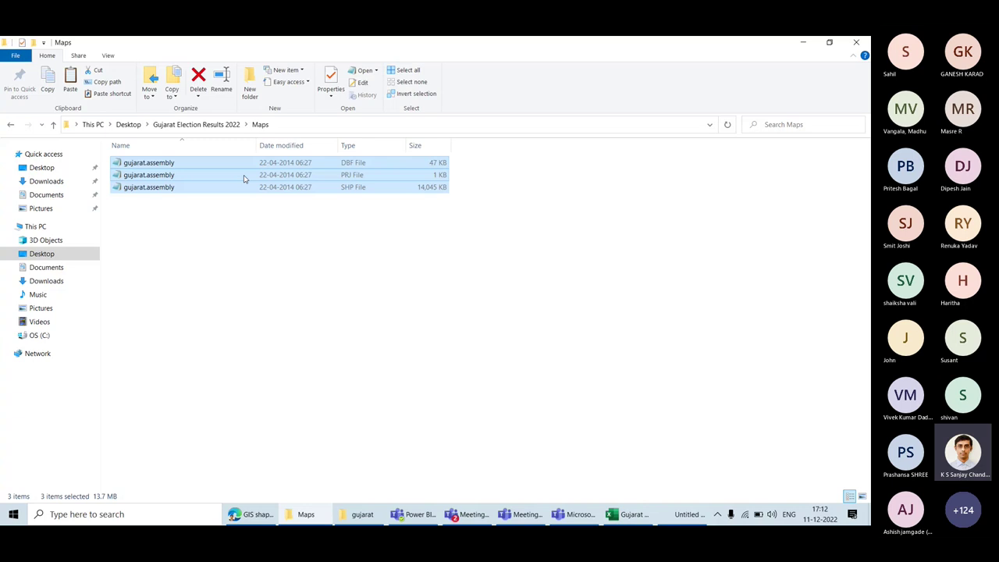
{"action": "left_click", "coordinate": [326, 288]}
{"action": "key", "text": "alt+Left"}
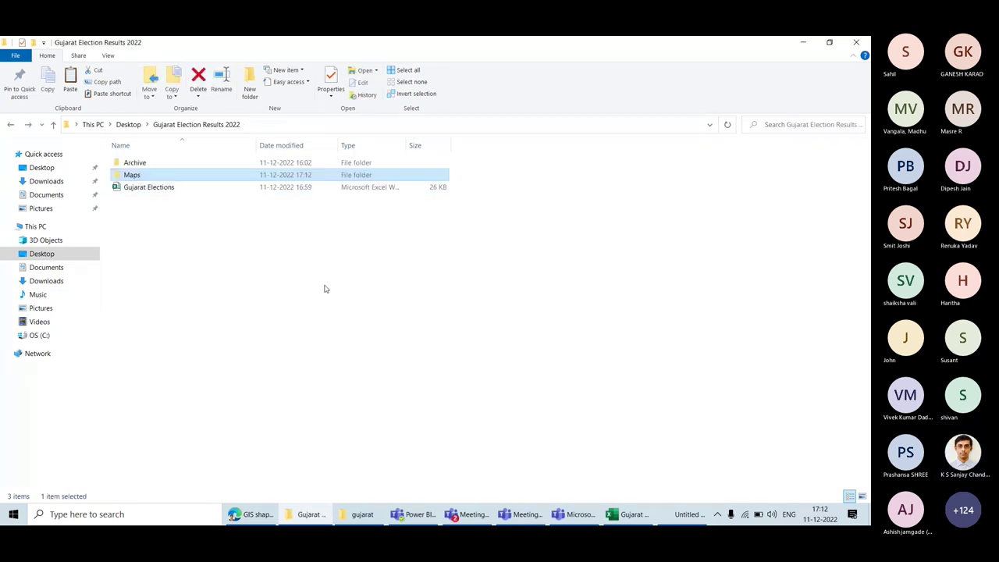
Step: Review the gujarat folder inside the downloaded mapping-indias-elections folder and highlight the three gujarat.assembly DBF, PRJ and SHP source files
{"action": "left_click", "coordinate": [362, 513]}
{"action": "key", "text": "alt+Left"}
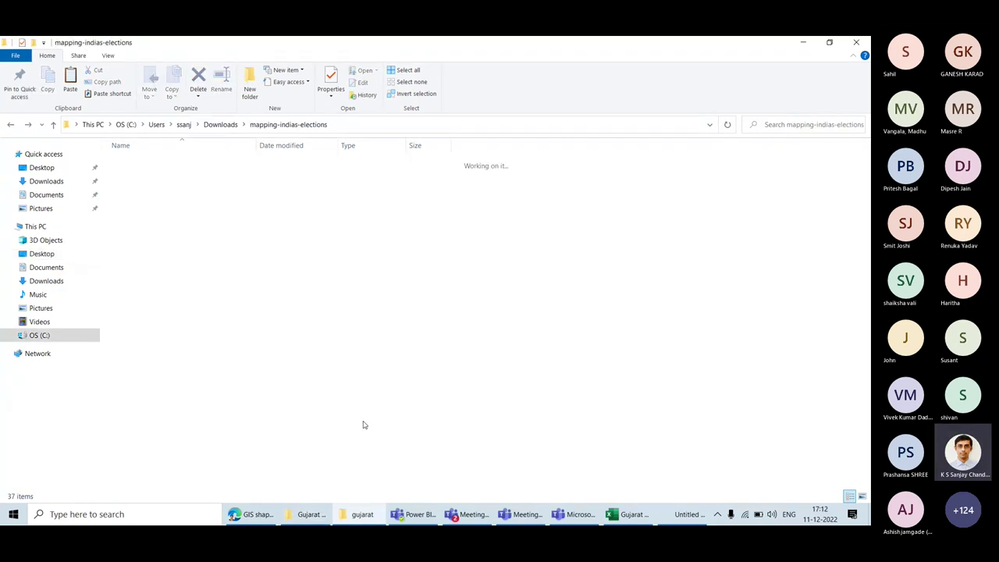
{"action": "key", "text": "alt+Left"}
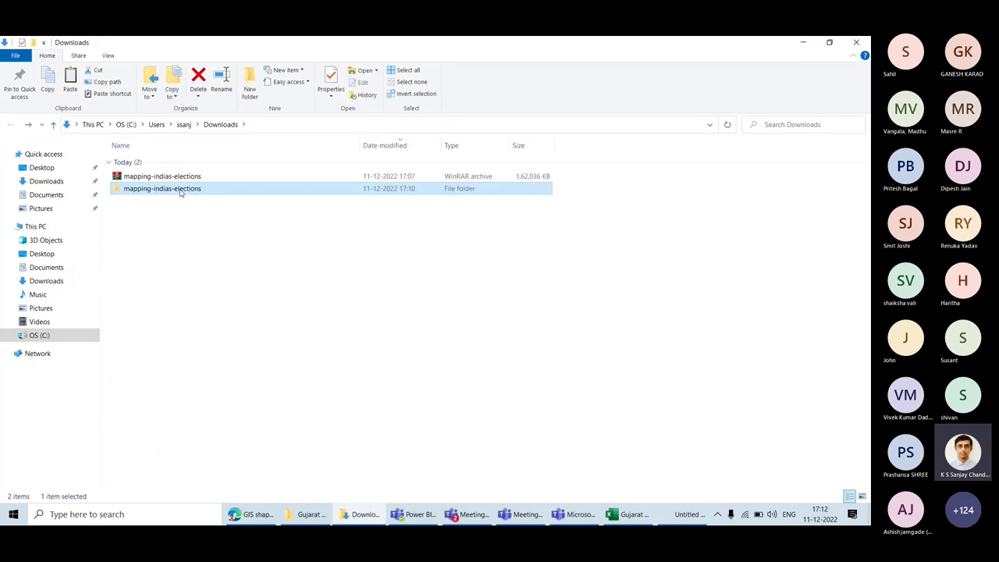
{"action": "double_click", "coordinate": [182, 192]}
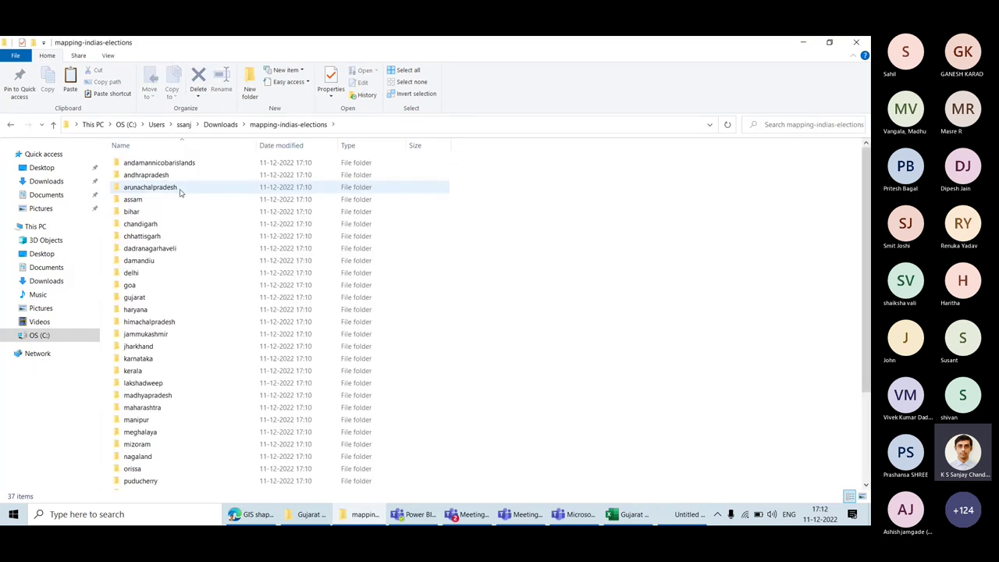
{"action": "double_click", "coordinate": [157, 300]}
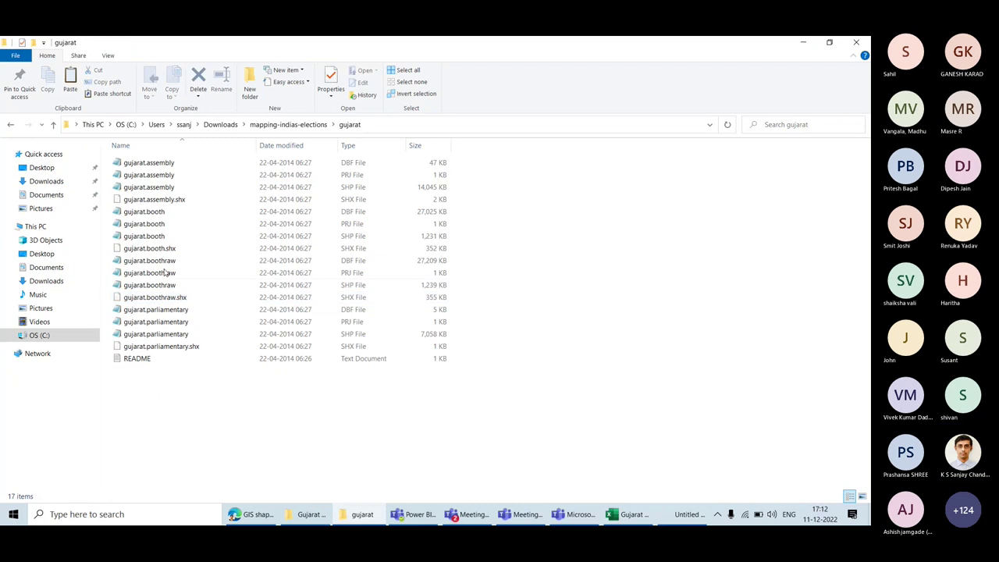
{"action": "left_click", "coordinate": [161, 162]}
{"action": "key", "text": "shift+Down"}
{"action": "key", "text": "shift+Down"}
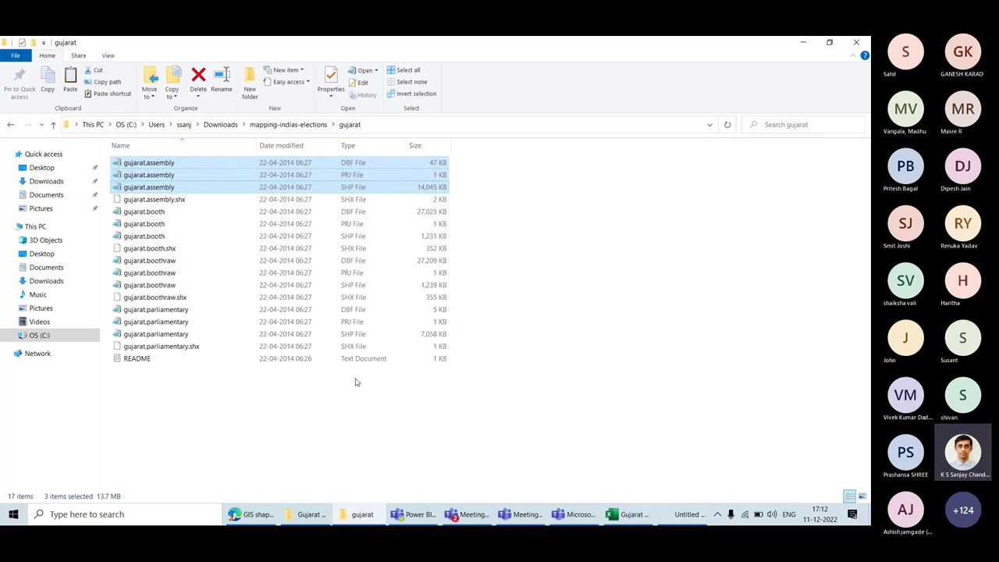
Step: Open the Maps folder in Gujarat Election Results 2022 to check the pasted assembly map files
{"action": "left_click", "coordinate": [306, 507]}
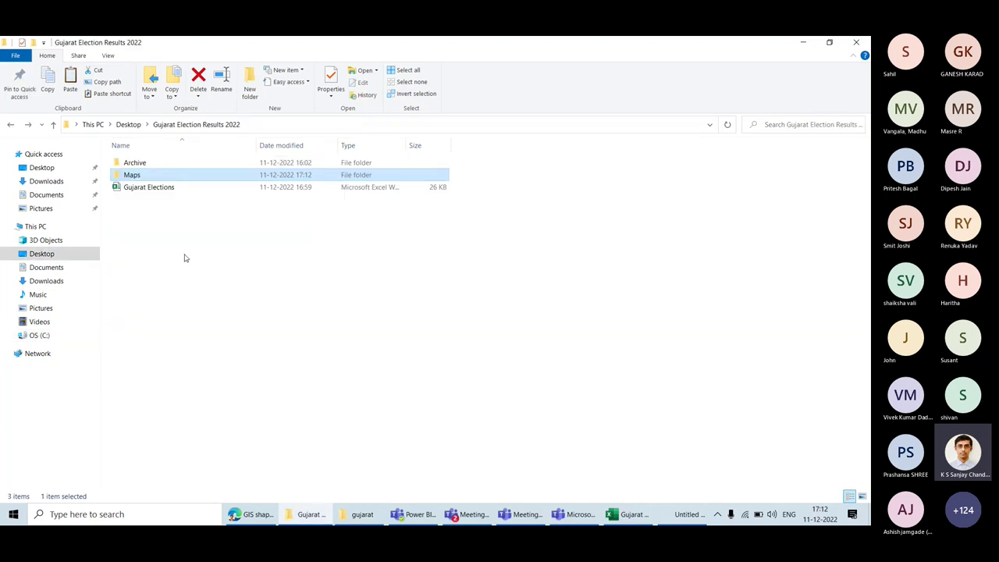
{"action": "key", "text": "Return"}
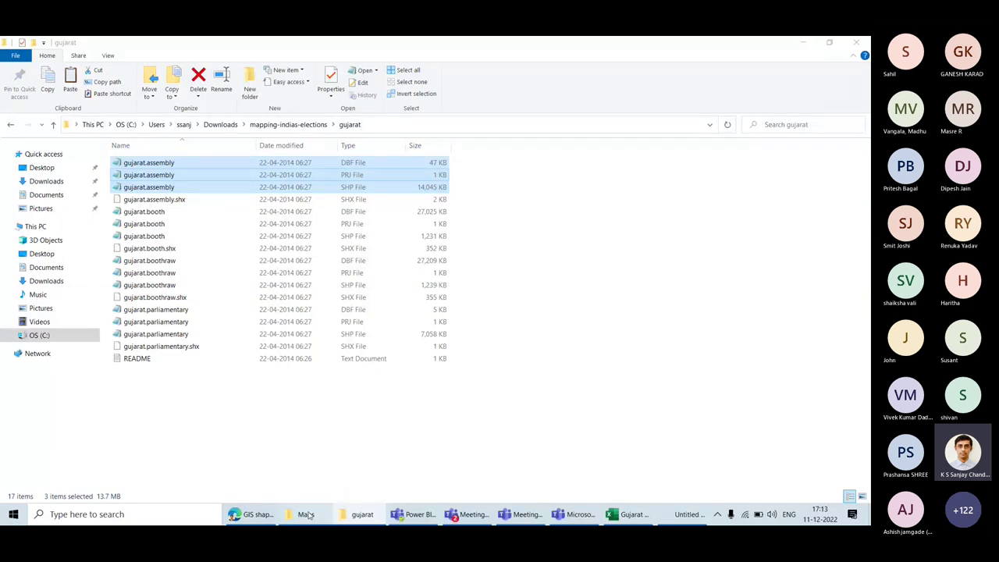
{"action": "left_click", "coordinate": [307, 512]}
{"action": "left_click", "coordinate": [409, 439]}
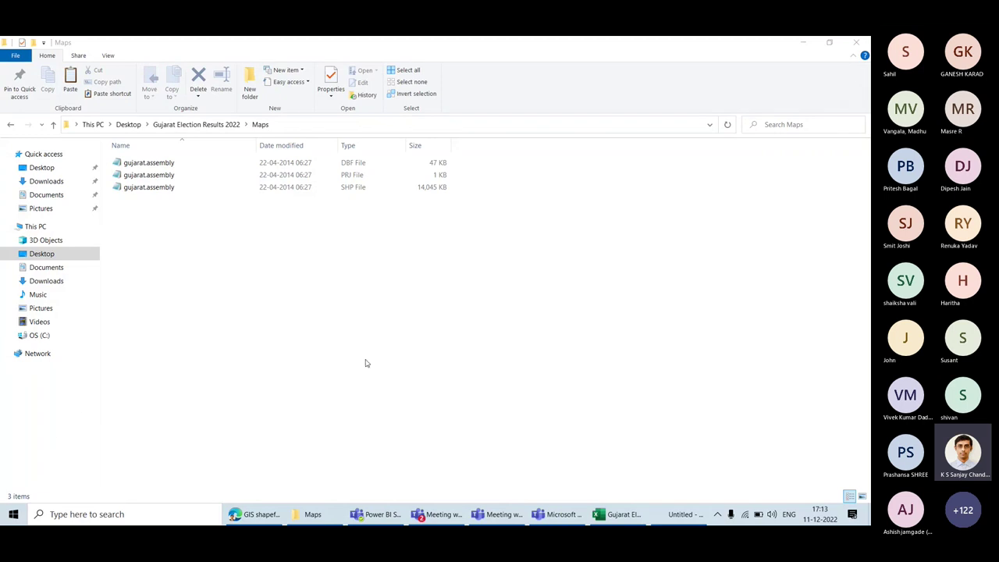
Step: Switch to the Edge browser and search the web for "map shape files power bi" in a new tab
{"action": "key", "text": "alt+Tab"}
{"action": "key", "text": "ctrl+t"}
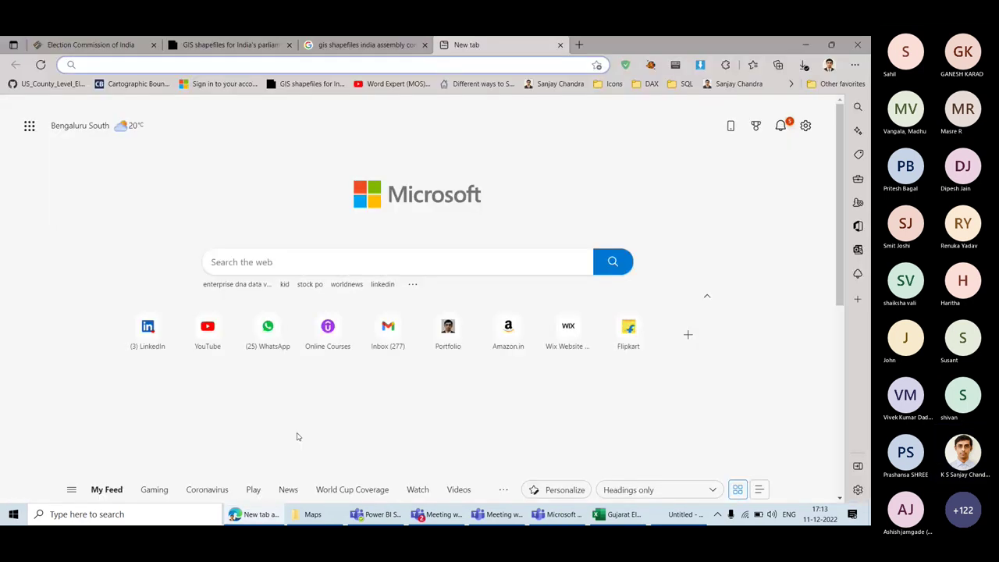
{"action": "type", "text": "map shape files"}
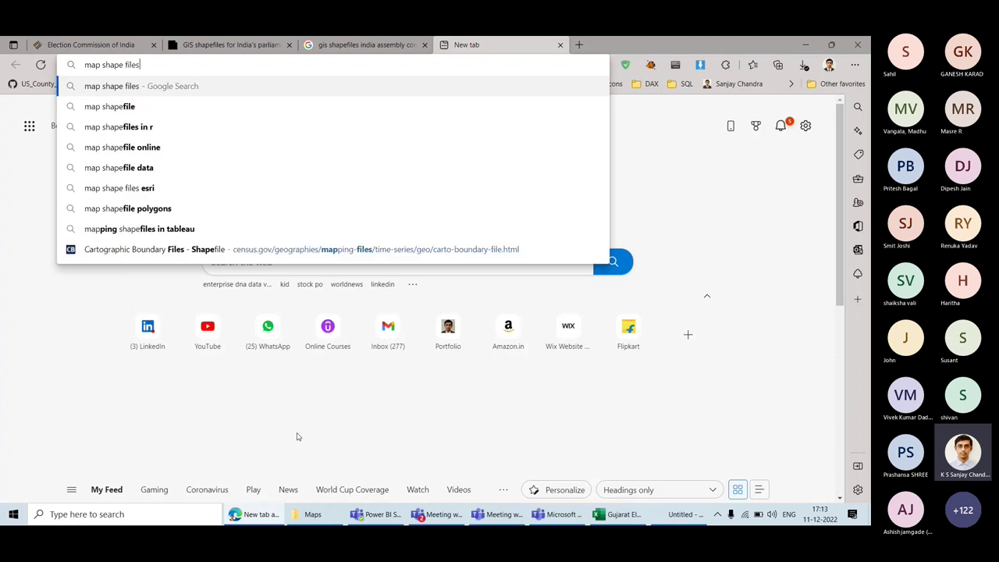
{"action": "type", "text": " power bi"}
{"action": "key", "text": "Return"}
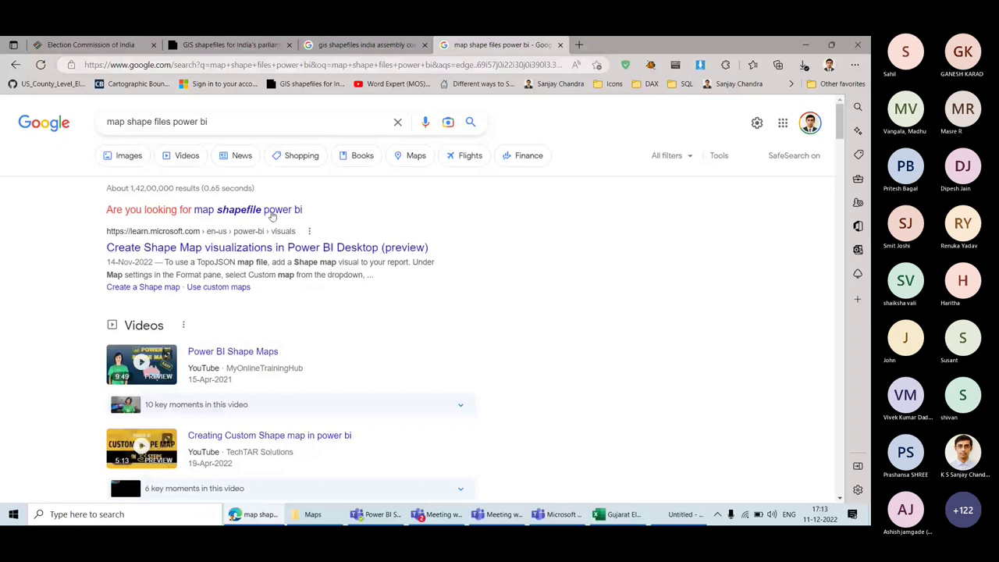
{"action": "left_click", "coordinate": [269, 211]}
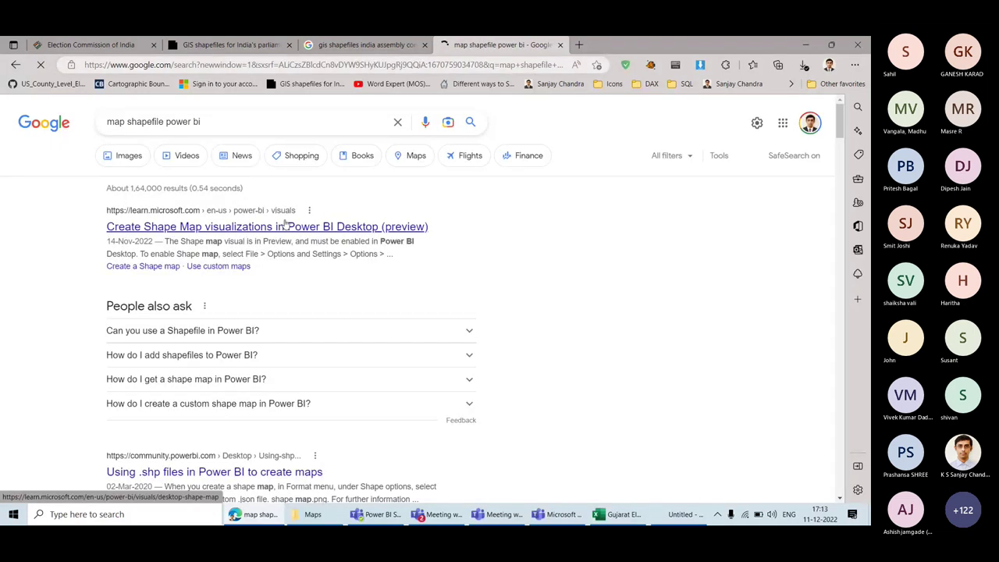
{"action": "left_click", "coordinate": [14, 65]}
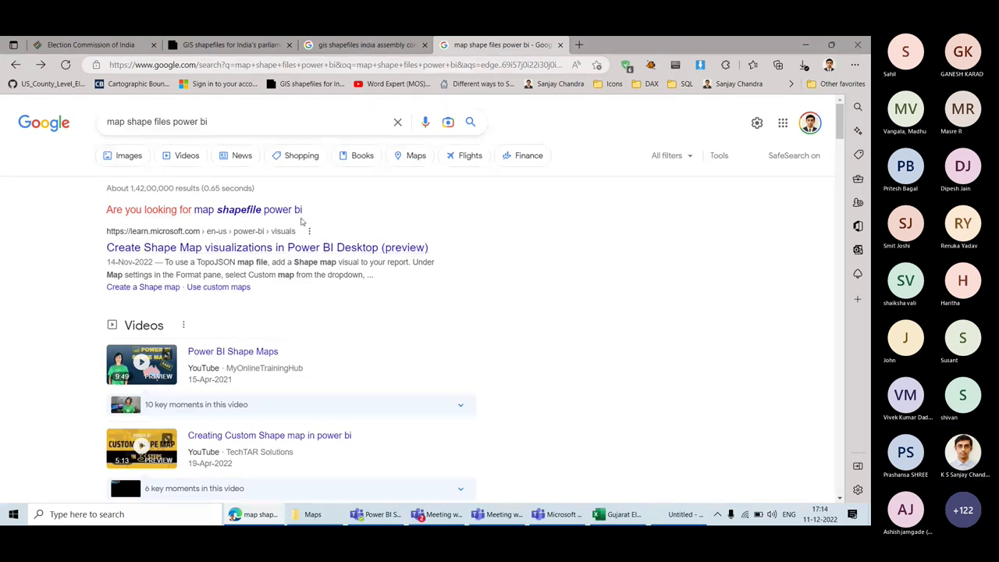
{"action": "left_click_drag", "start_coordinate": [109, 122], "coordinate": [239, 123]}
{"action": "left_click", "coordinate": [387, 262]}
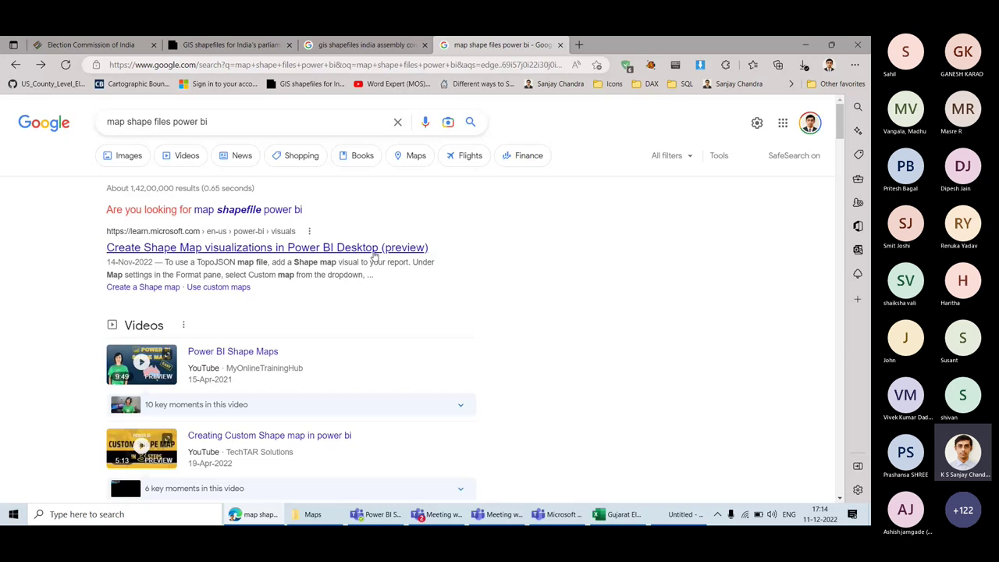
Step: Open the Microsoft Learn article on creating Shape Map visualizations in Power BI Desktop and read how to enable the Shape map visual
{"action": "left_click", "coordinate": [265, 248]}
{"action": "left_click", "coordinate": [558, 46]}
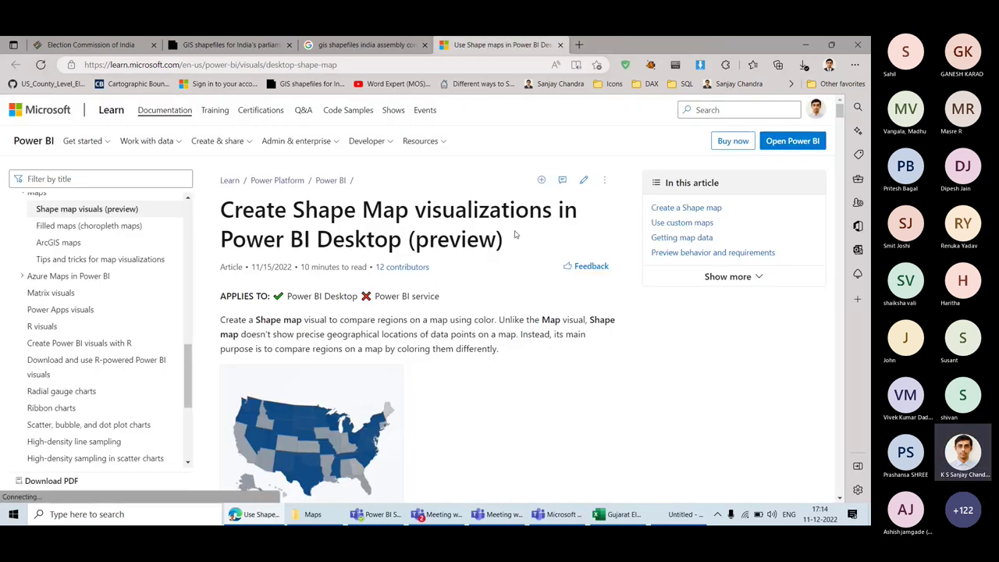
{"action": "left_click_drag", "start_coordinate": [504, 240], "coordinate": [409, 242]}
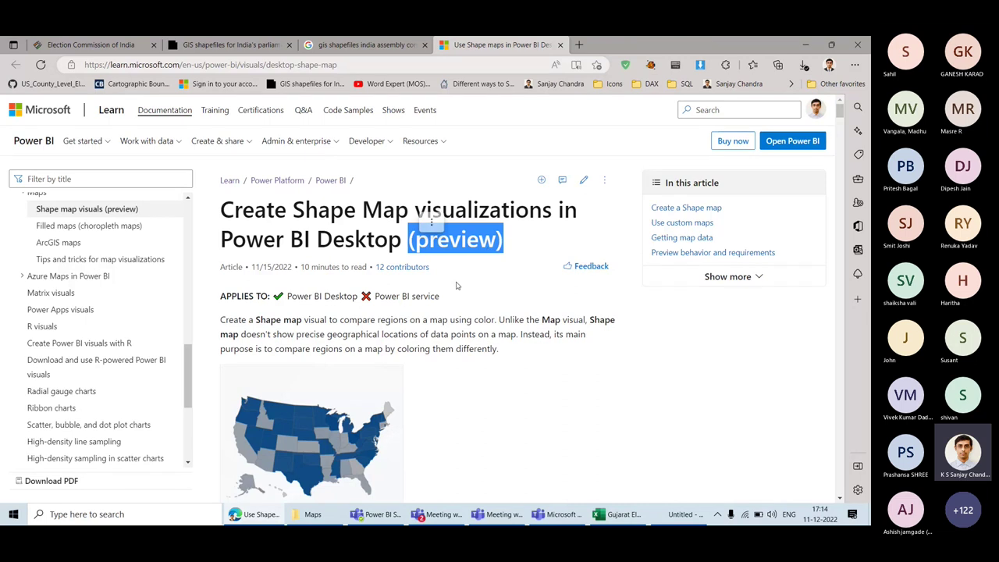
{"action": "scroll", "coordinate": [457, 286], "scroll_direction": "down", "scroll_amount": 4}
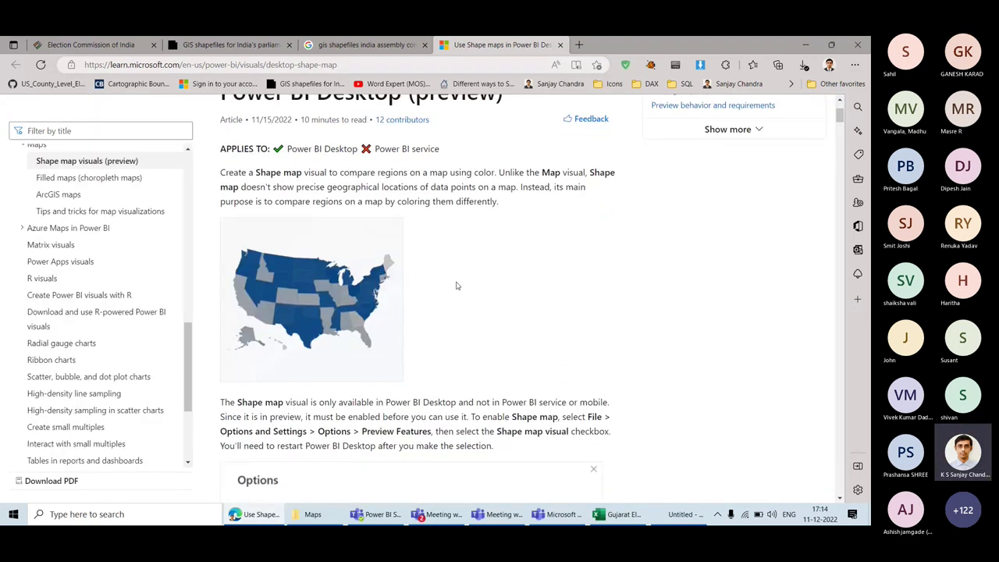
{"action": "scroll", "coordinate": [458, 283], "scroll_direction": "down", "scroll_amount": 2}
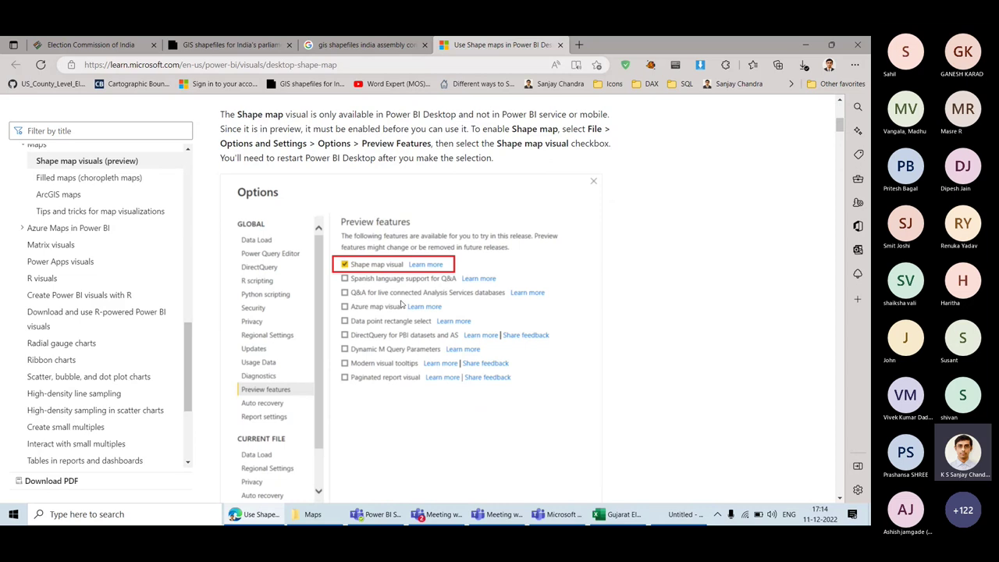
{"action": "scroll", "coordinate": [408, 295], "scroll_direction": "down", "scroll_amount": 2}
{"action": "scroll", "coordinate": [408, 296], "scroll_direction": "up", "scroll_amount": 1}
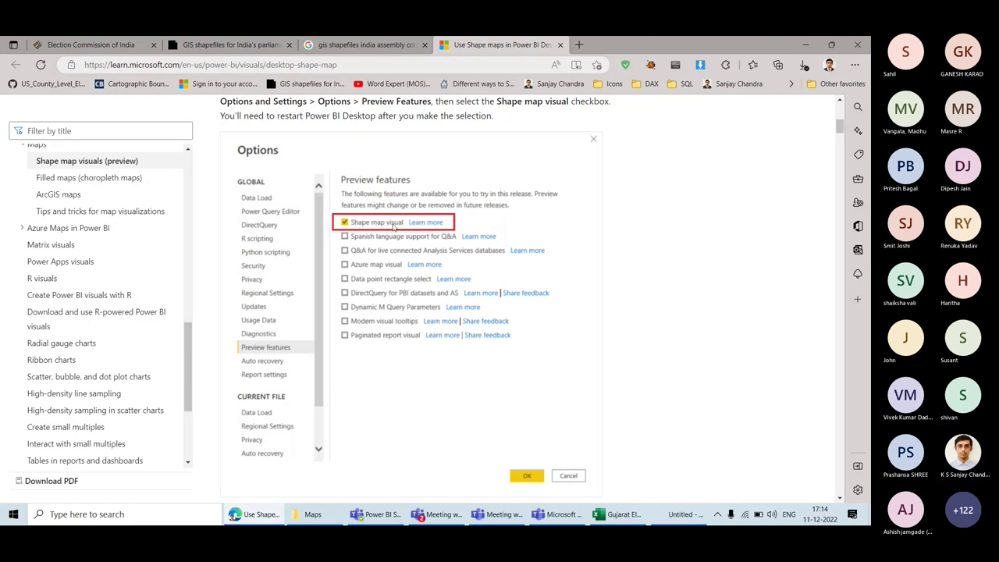
Step: Switch to Power BI Desktop and display the global preview features in Options to check the Shape map visual setting
{"action": "left_click", "coordinate": [678, 513]}
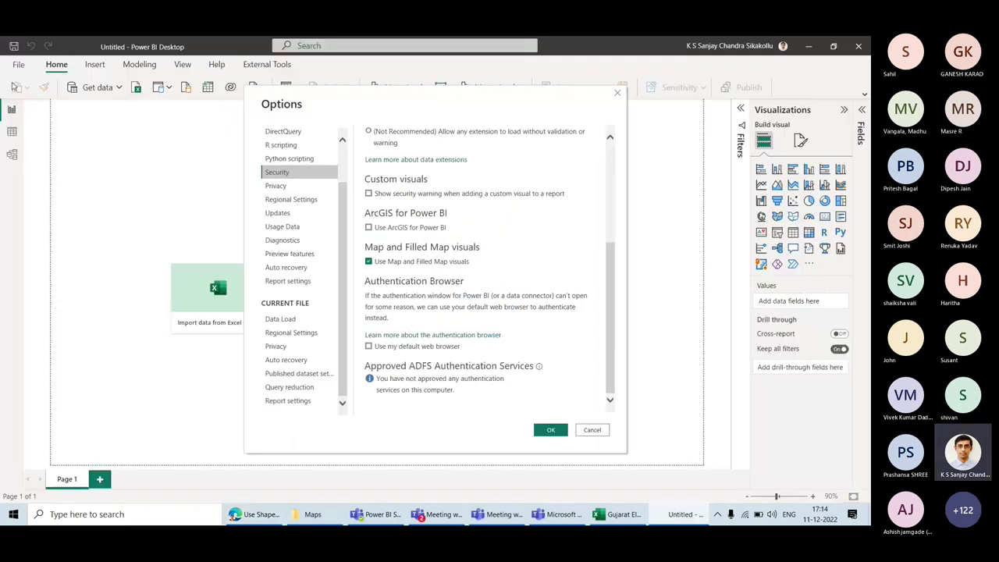
{"action": "left_click", "coordinate": [616, 94]}
{"action": "left_click", "coordinate": [18, 64]}
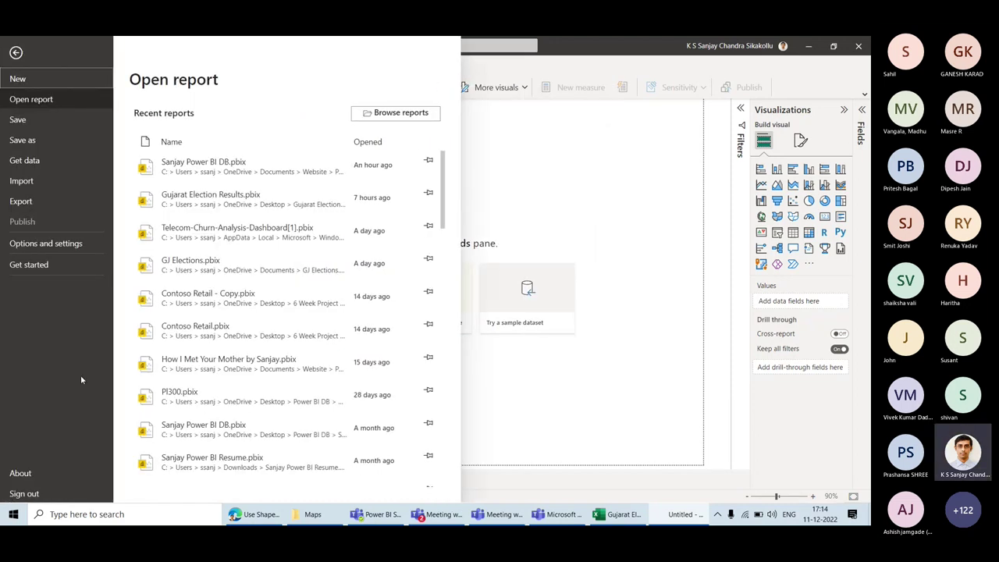
{"action": "left_click", "coordinate": [56, 245]}
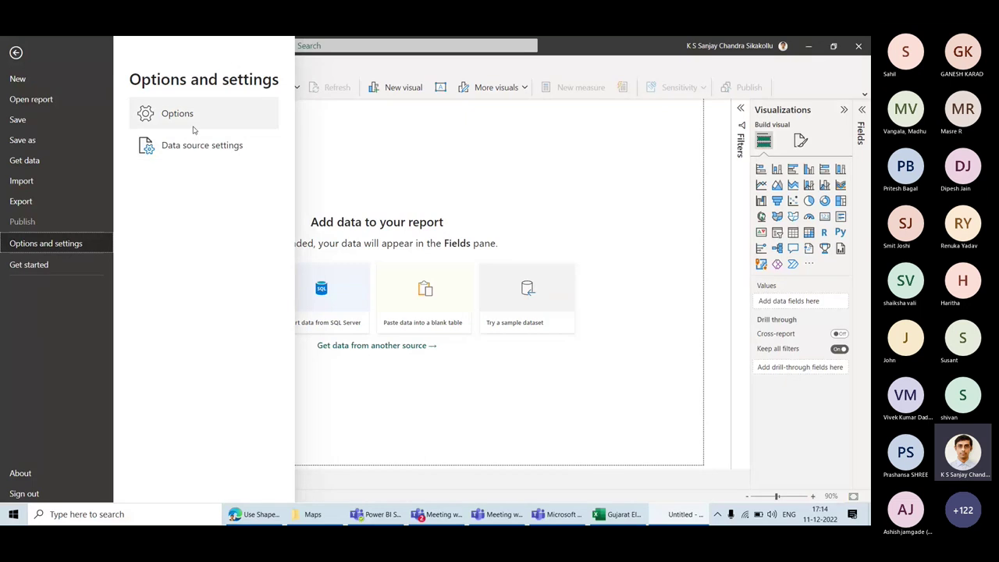
{"action": "left_click", "coordinate": [361, 198]}
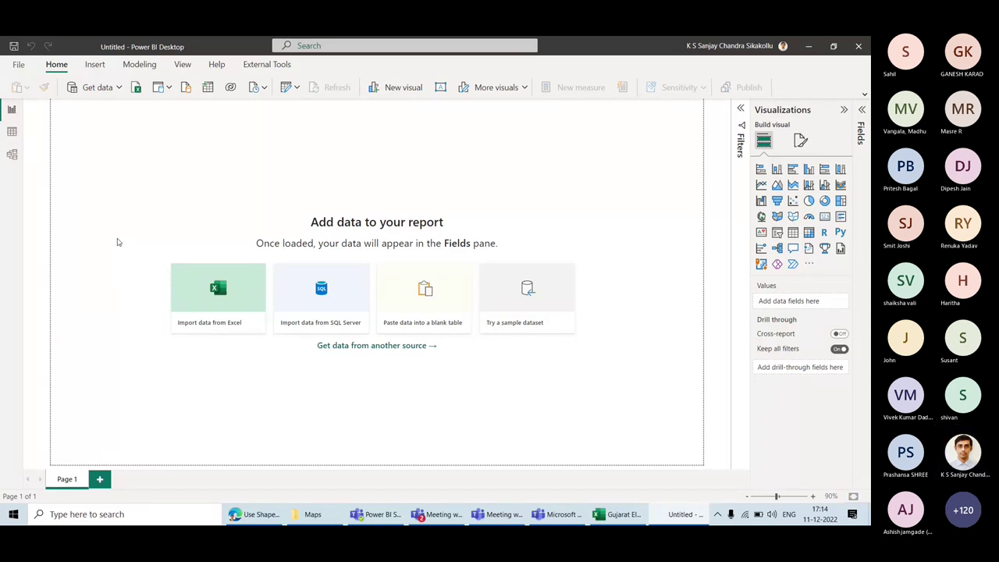
{"action": "left_click", "coordinate": [19, 67]}
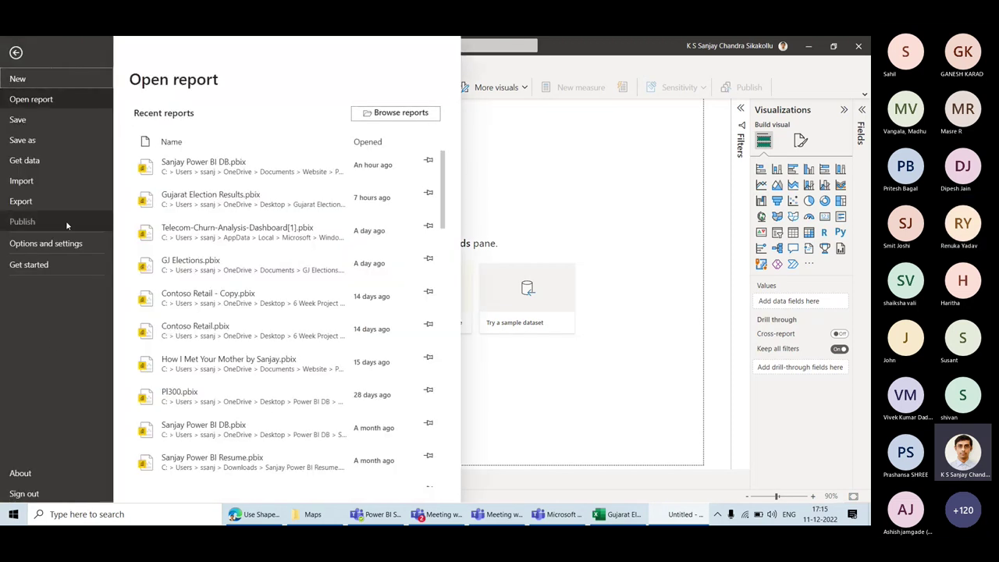
{"action": "left_click", "coordinate": [45, 243]}
{"action": "left_click", "coordinate": [363, 186]}
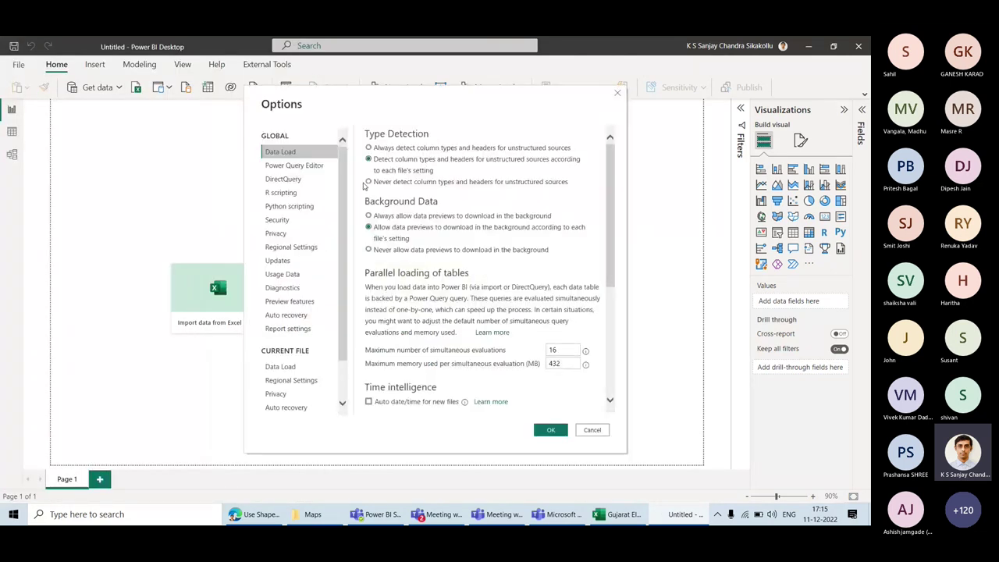
{"action": "left_click", "coordinate": [309, 303]}
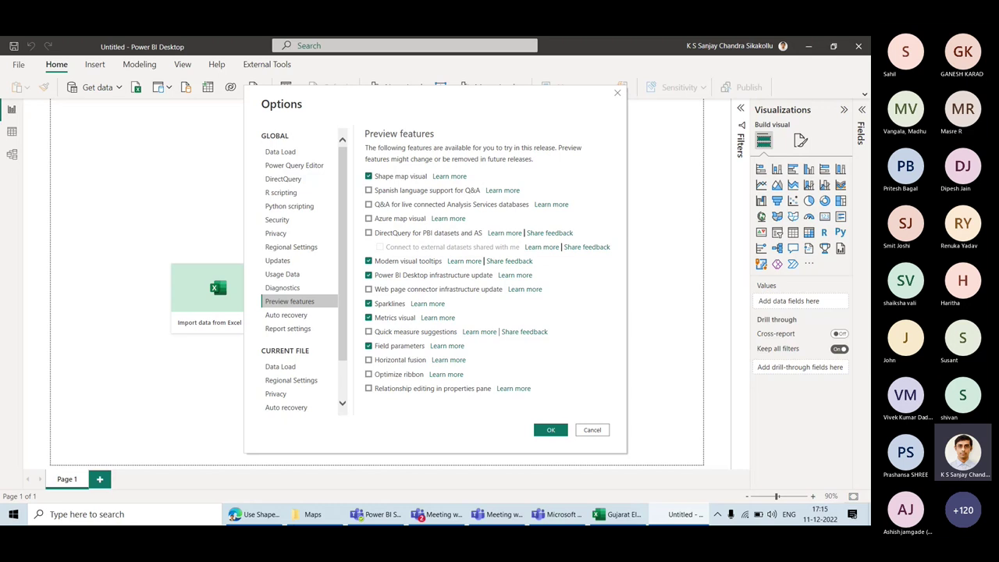
Step: Compare the preview features shown in the Microsoft Learn article in Edge with those in Power BI Desktop
{"action": "key", "text": "alt+Tab"}
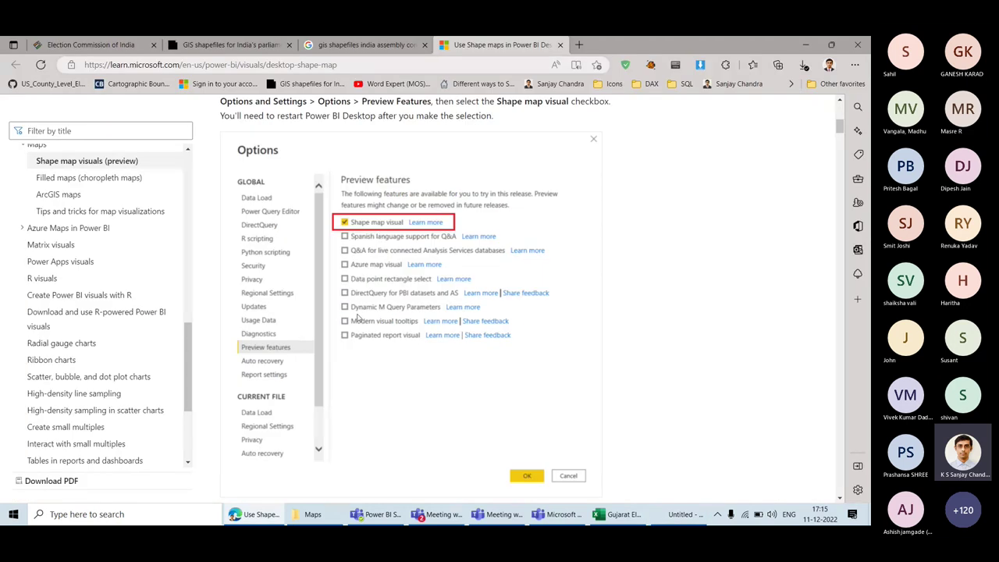
{"action": "left_click", "coordinate": [269, 515]}
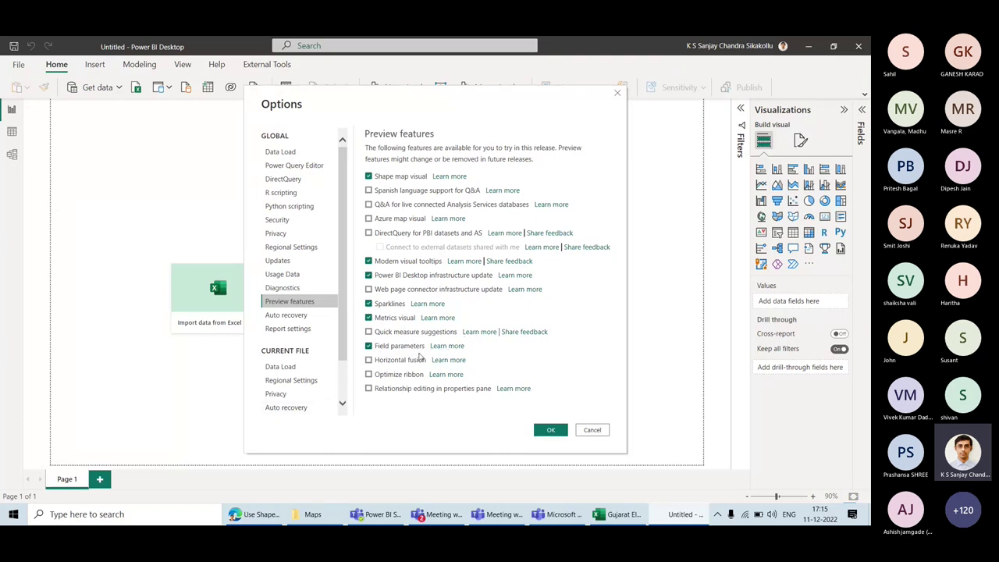
{"action": "left_click", "coordinate": [268, 518]}
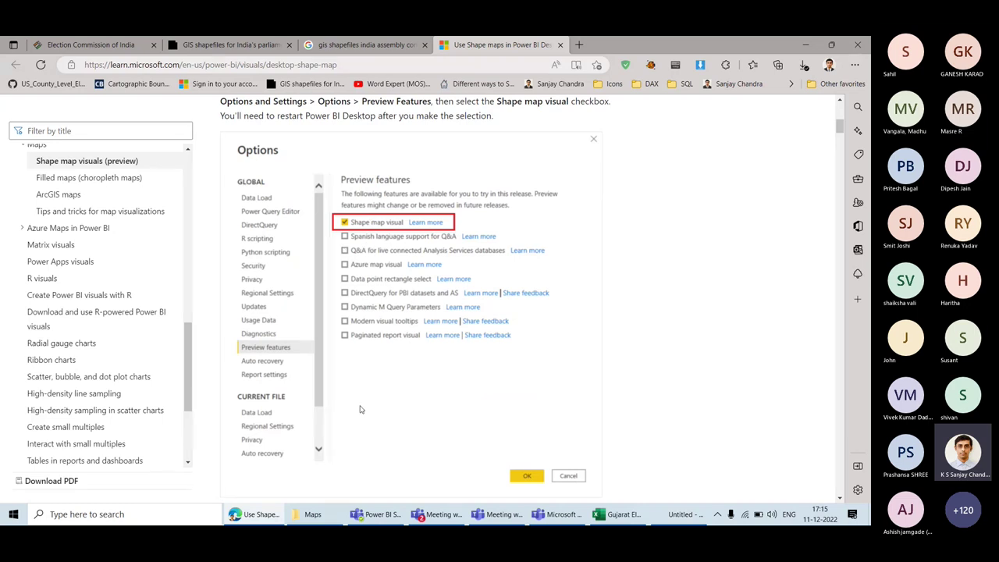
{"action": "key", "text": "alt+Tab"}
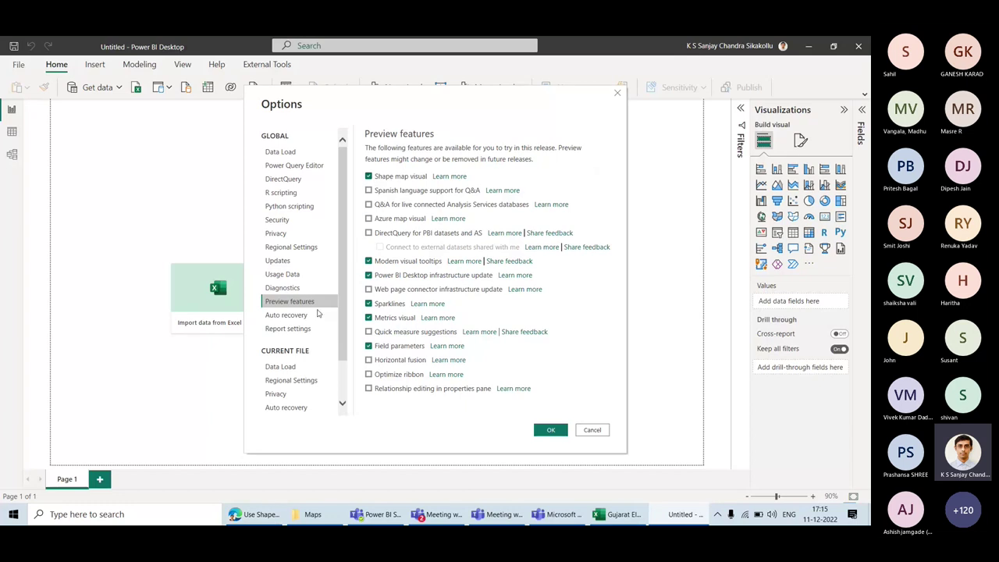
Step: Check the Map and Filled Map visuals setting in the global security options, and return to the article in Edge
{"action": "left_click", "coordinate": [304, 222]}
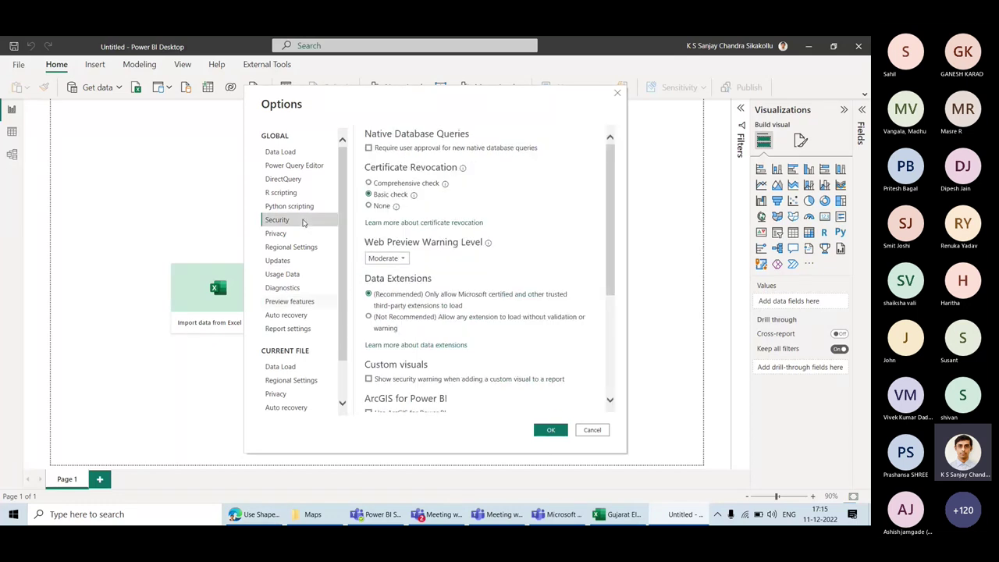
{"action": "scroll", "coordinate": [468, 252], "scroll_direction": "down", "scroll_amount": 3}
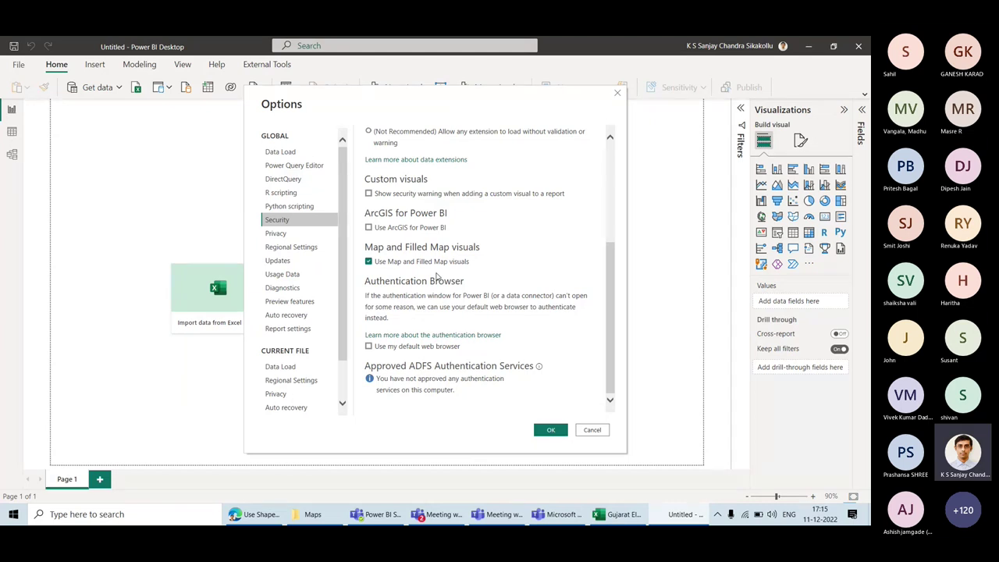
{"action": "left_click", "coordinate": [264, 511]}
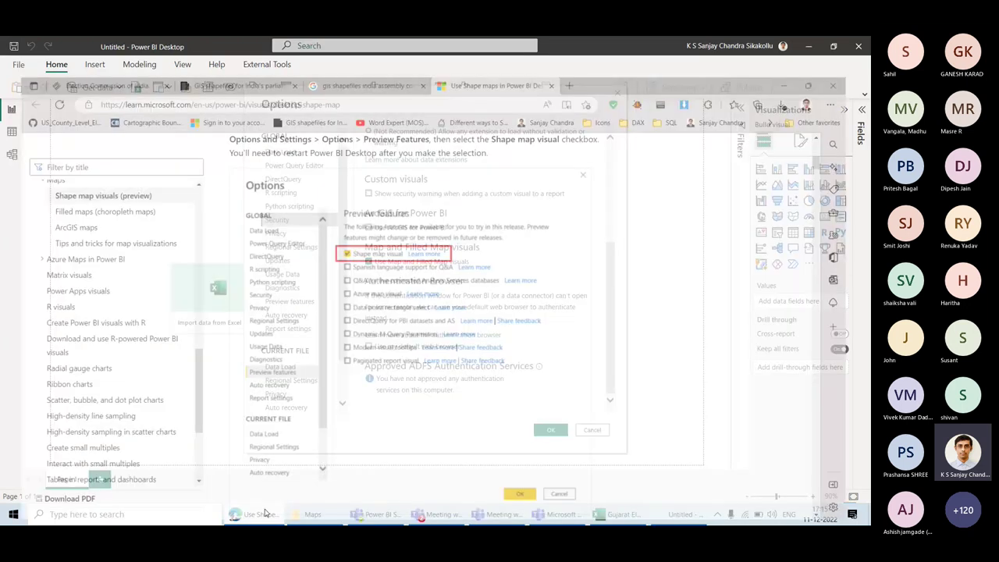
Step: Switch to Power BI Desktop, review the Shape map visual preview feature and the Map and Filled Map visuals security setting, and accept the options
{"action": "key", "text": "alt+Tab"}
{"action": "scroll", "coordinate": [478, 309], "scroll_direction": "up", "scroll_amount": 3}
{"action": "scroll", "coordinate": [478, 309], "scroll_direction": "down", "scroll_amount": 3}
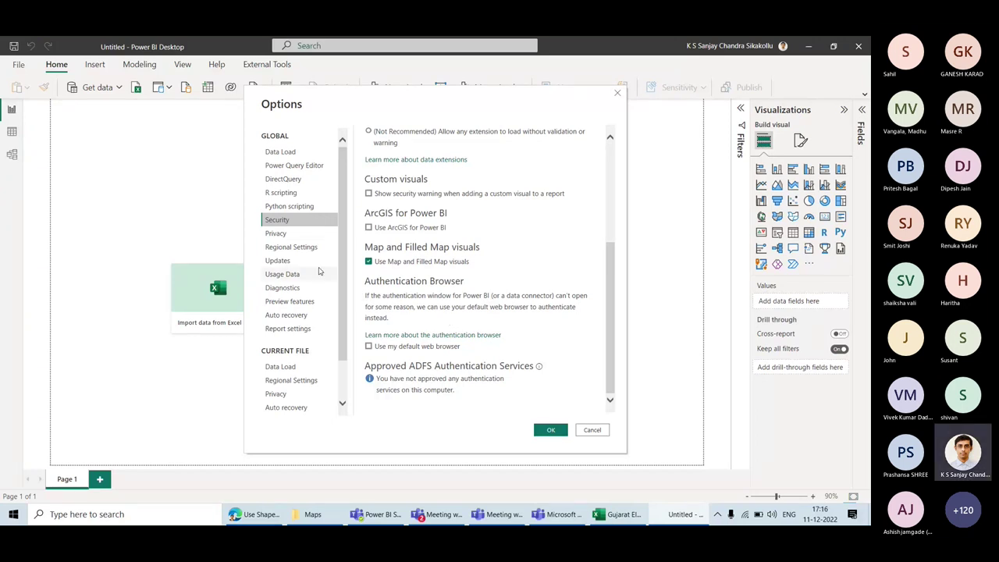
{"action": "left_click", "coordinate": [299, 302]}
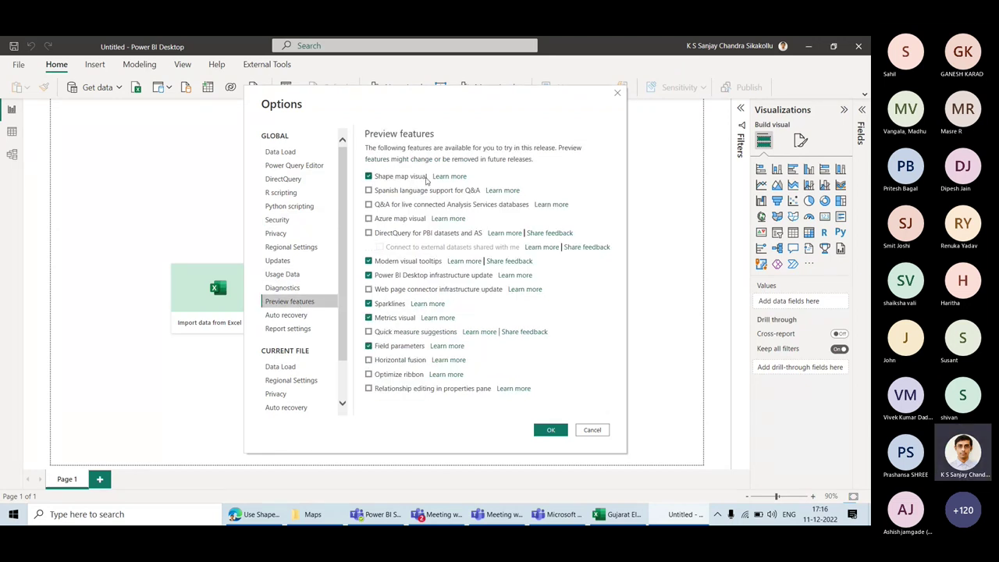
{"action": "left_click", "coordinate": [312, 221]}
{"action": "scroll", "coordinate": [400, 305], "scroll_direction": "down", "scroll_amount": 5}
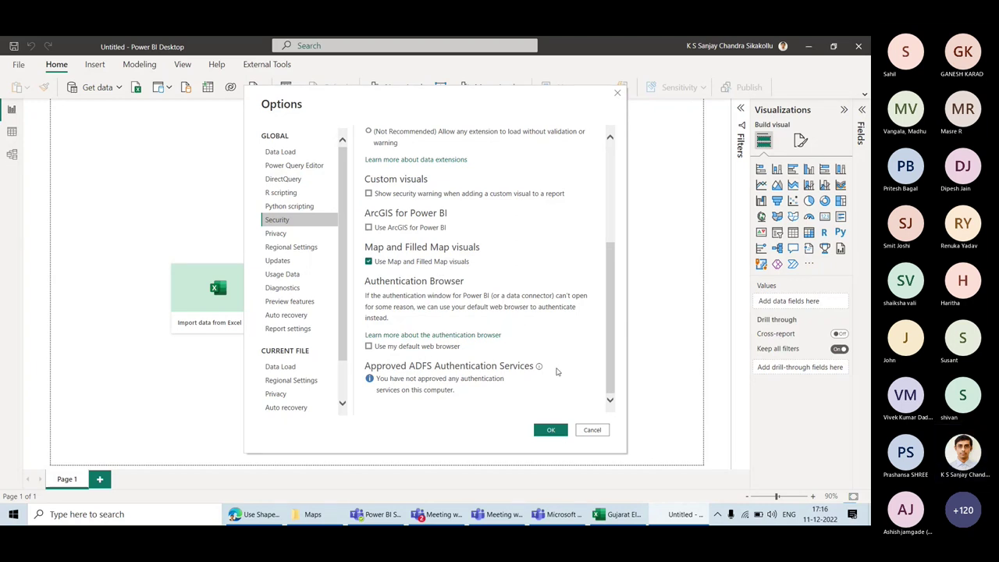
{"action": "left_click", "coordinate": [550, 431]}
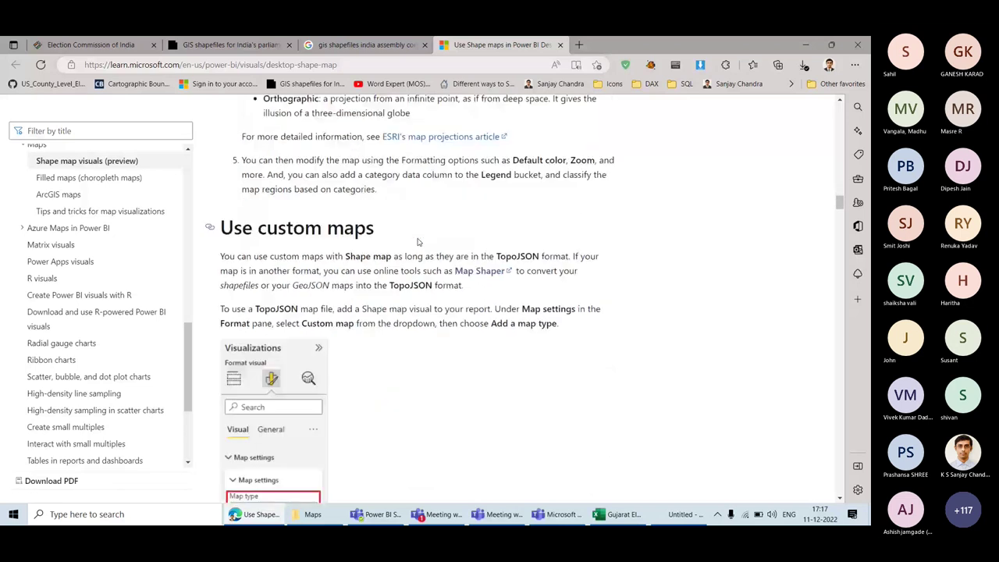
Step: Read the article's Use custom maps section on the TopoJSON format required for Shape map in Edge
{"action": "left_click_drag", "start_coordinate": [221, 196], "coordinate": [468, 227]}
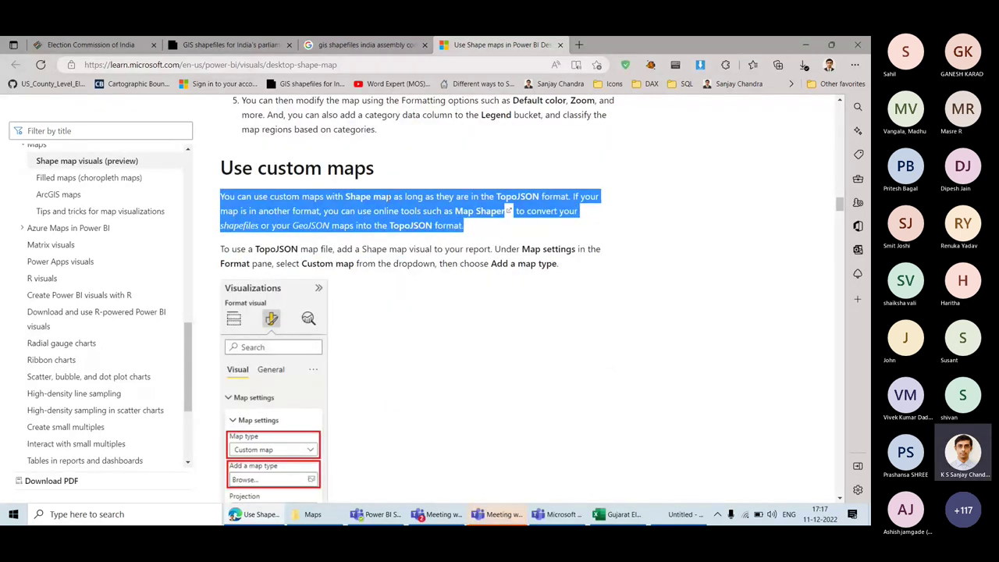
{"action": "left_click", "coordinate": [437, 328]}
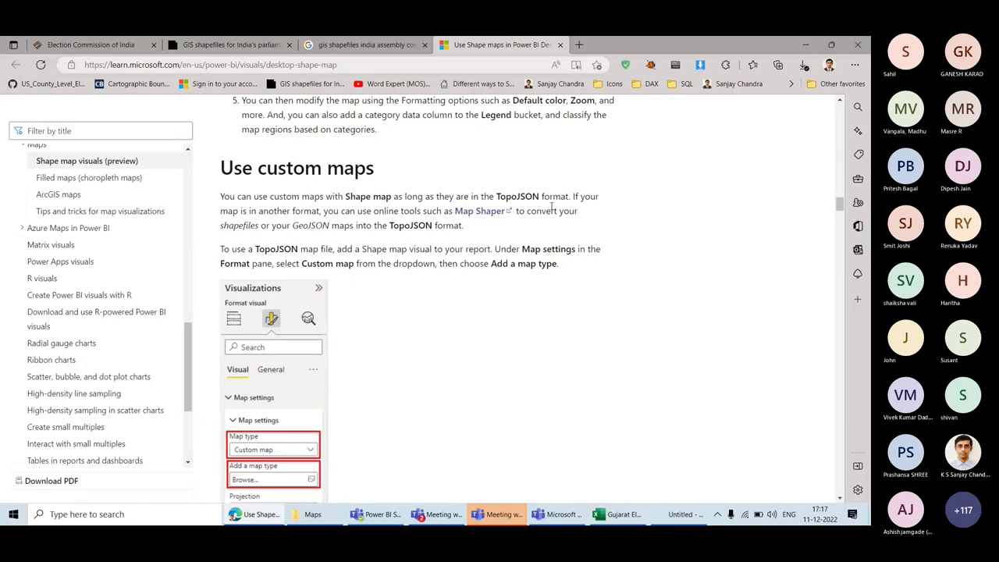
{"action": "double_click", "coordinate": [517, 196]}
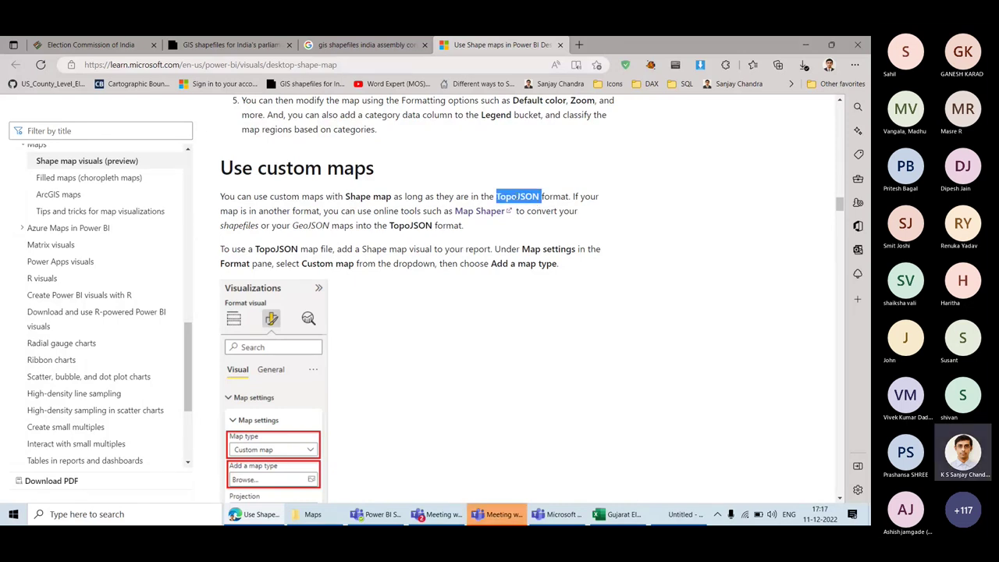
Step: Compare the map format required by the article with the gujarat.assembly file types in the Maps folder
{"action": "key", "text": "alt+Tab"}
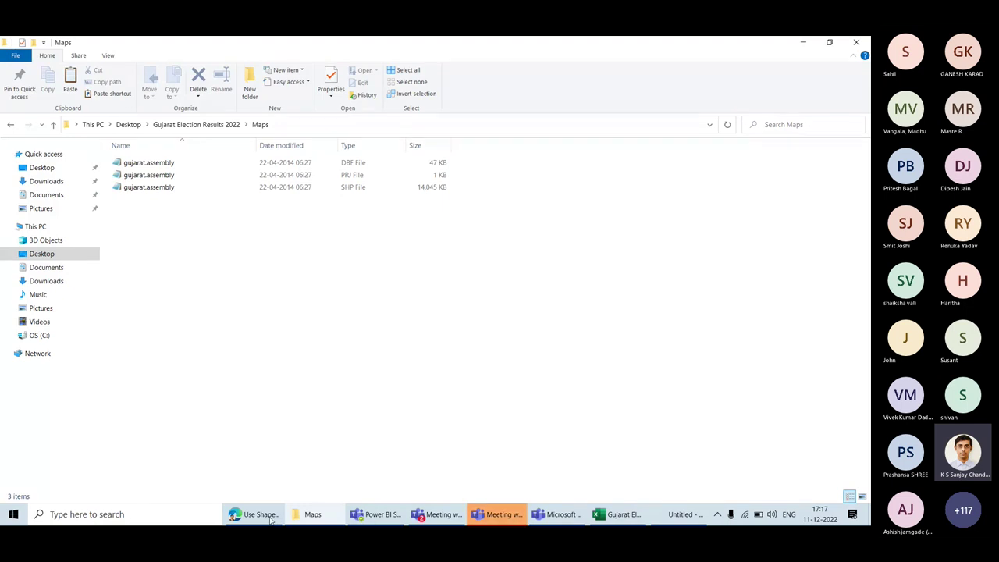
{"action": "key", "text": "alt+Tab"}
{"action": "double_click", "coordinate": [516, 196]}
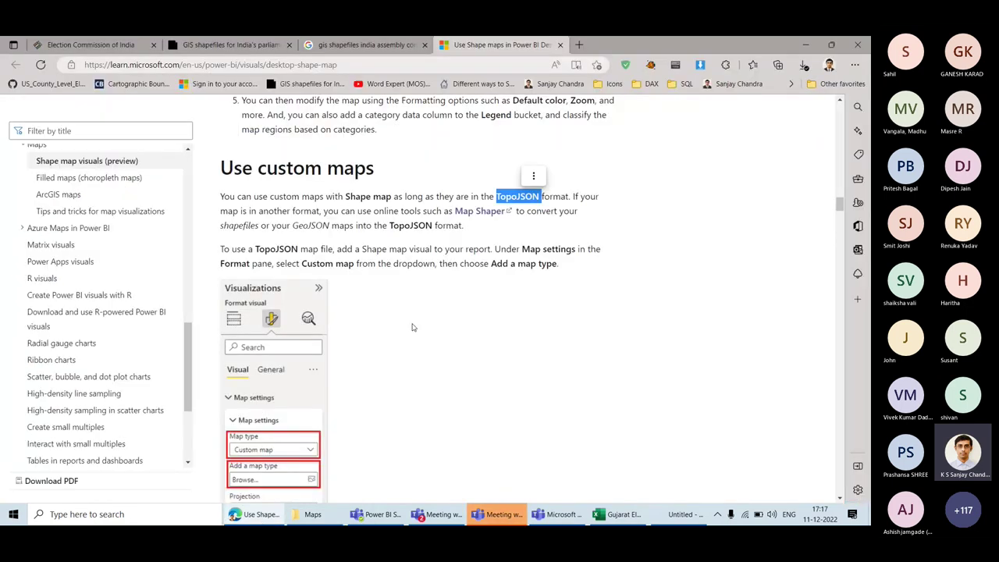
{"action": "left_click", "coordinate": [373, 395]}
{"action": "key", "text": "alt+Tab"}
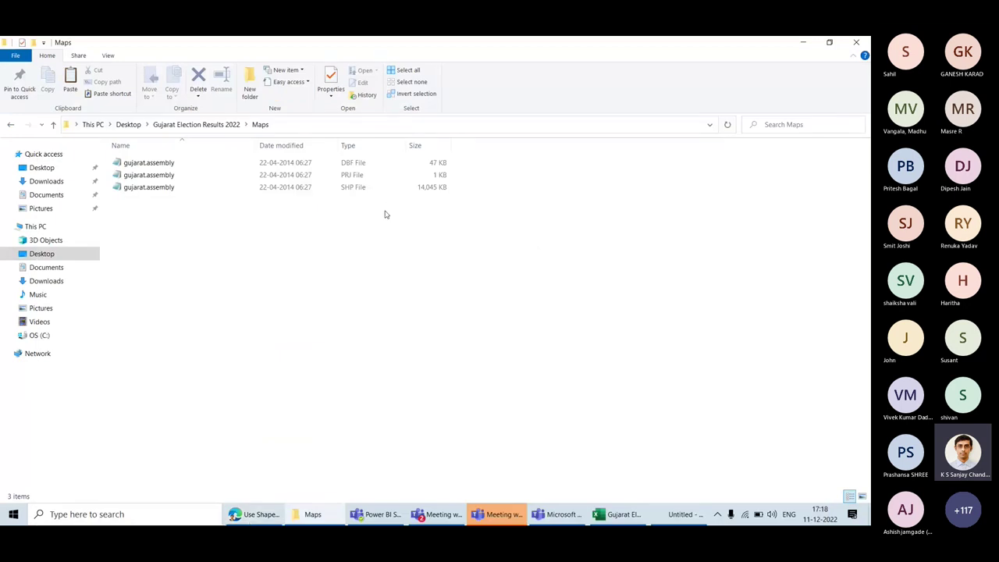
{"action": "left_click", "coordinate": [266, 513]}
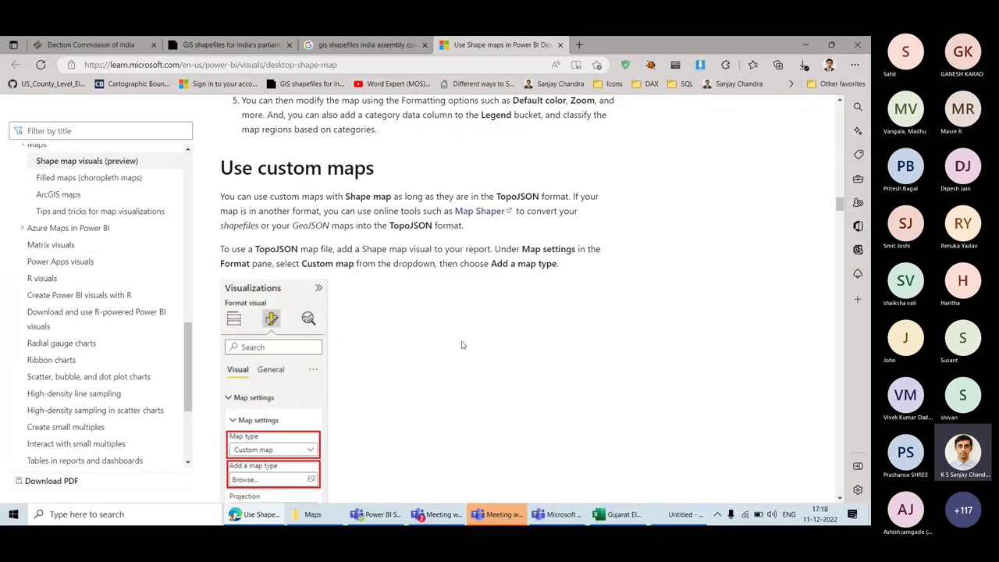
{"action": "double_click", "coordinate": [409, 227]}
{"action": "left_click", "coordinate": [311, 514]}
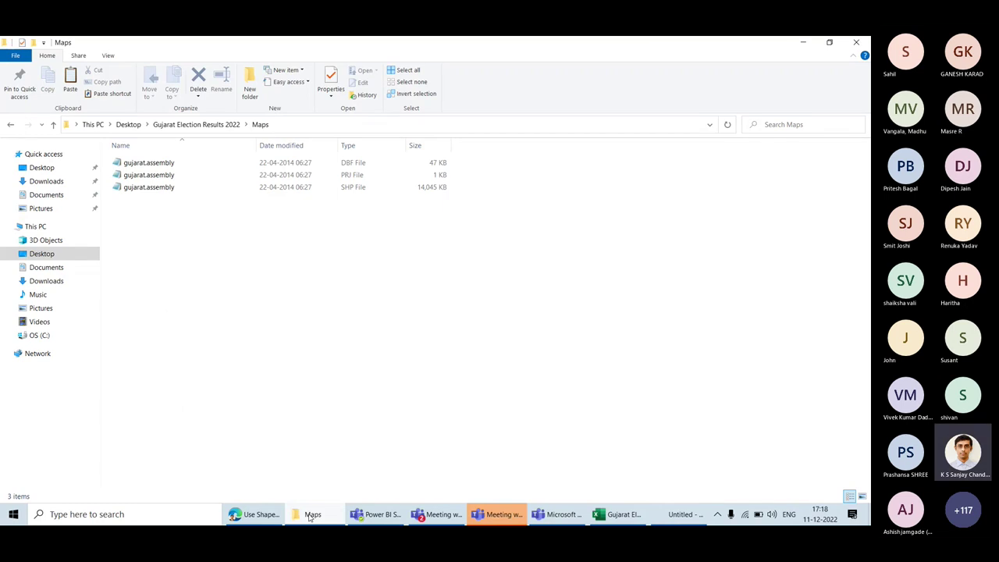
{"action": "left_click", "coordinate": [311, 515]}
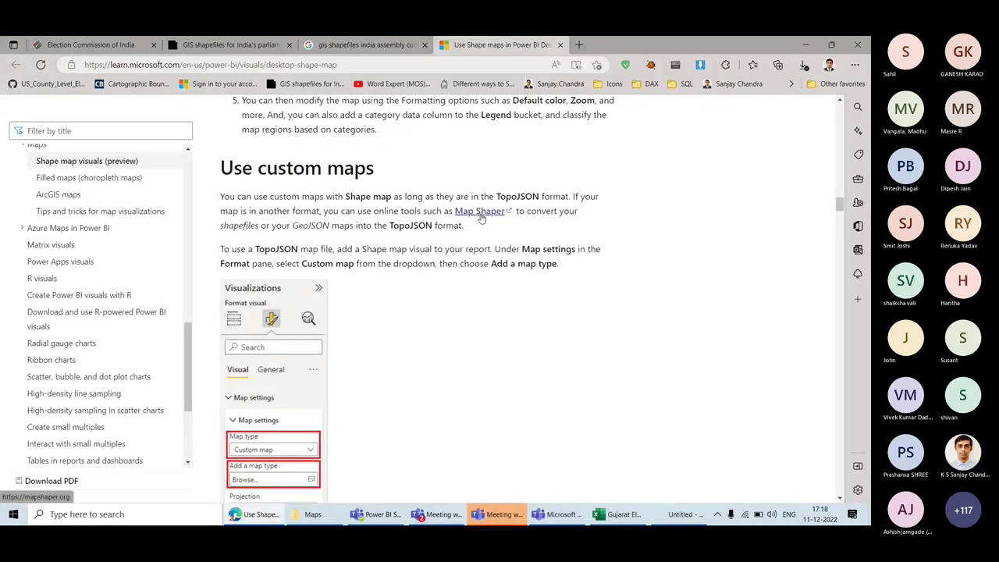
Step: Open the Map Shaper site from the article, share its link in the Teams meeting chat, and return to the site
{"action": "left_click", "coordinate": [479, 215]}
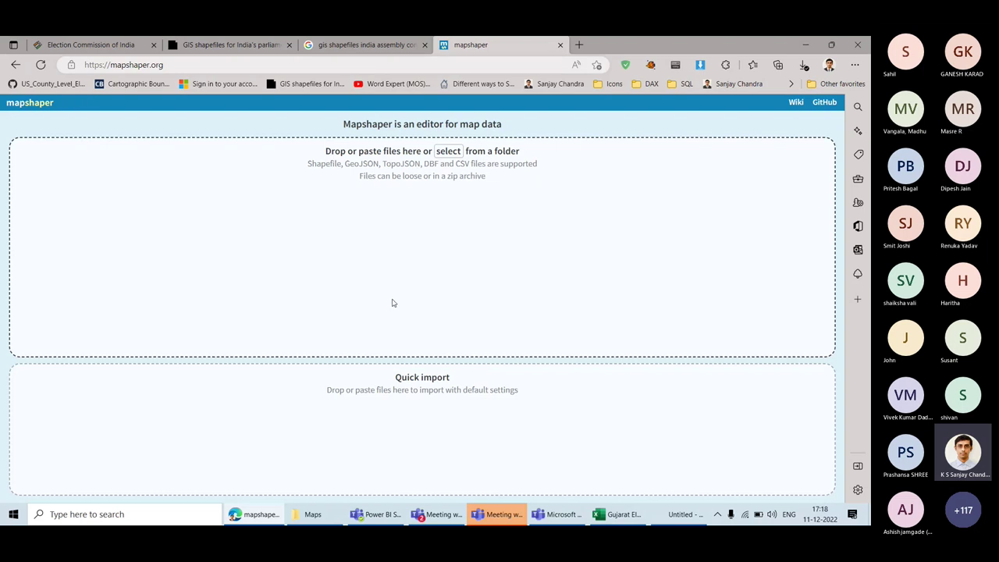
{"action": "left_click", "coordinate": [266, 61]}
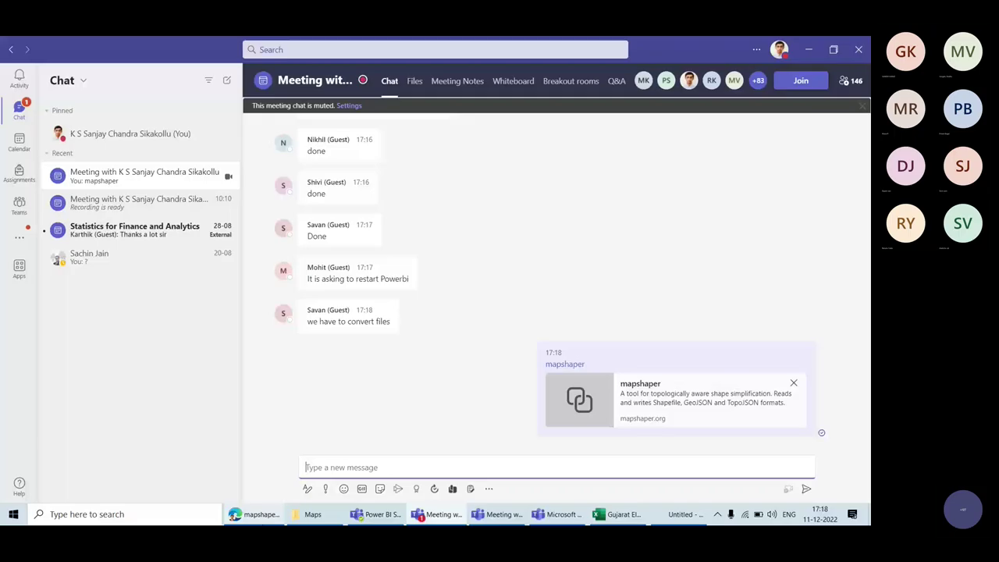
{"action": "key", "text": "alt+Tab"}
{"action": "left_click", "coordinate": [427, 281]}
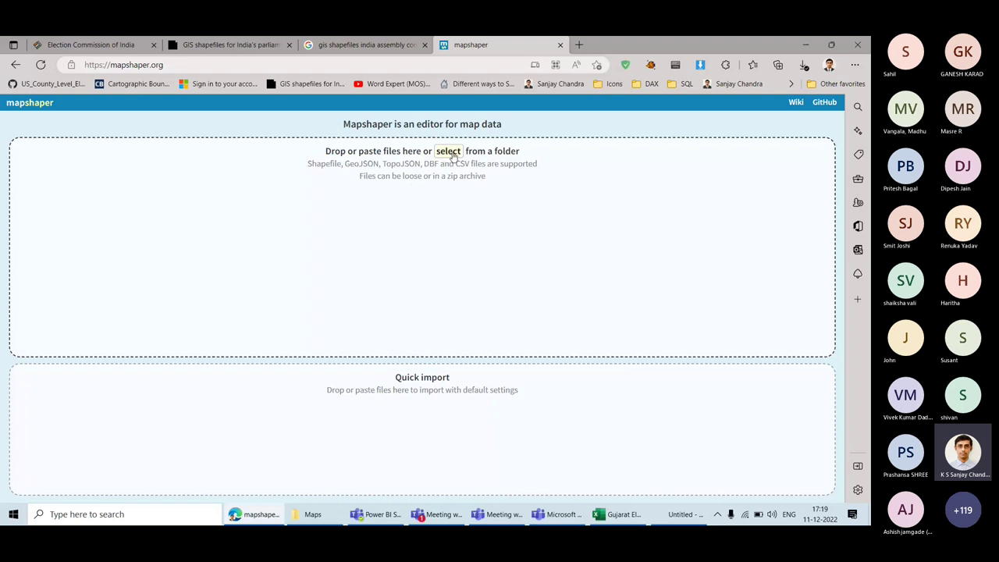
{"action": "left_click", "coordinate": [312, 514]}
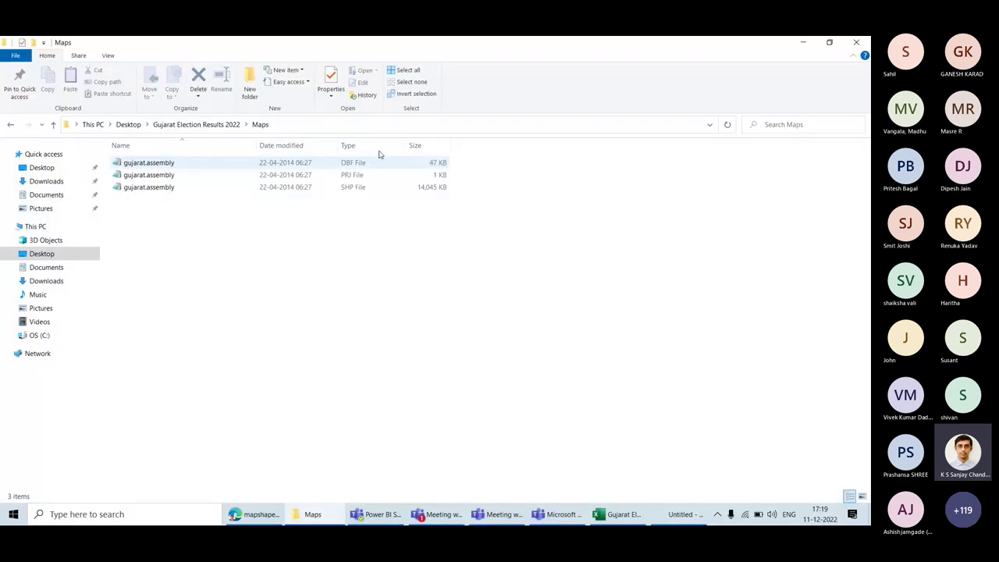
{"action": "left_click", "coordinate": [348, 128]}
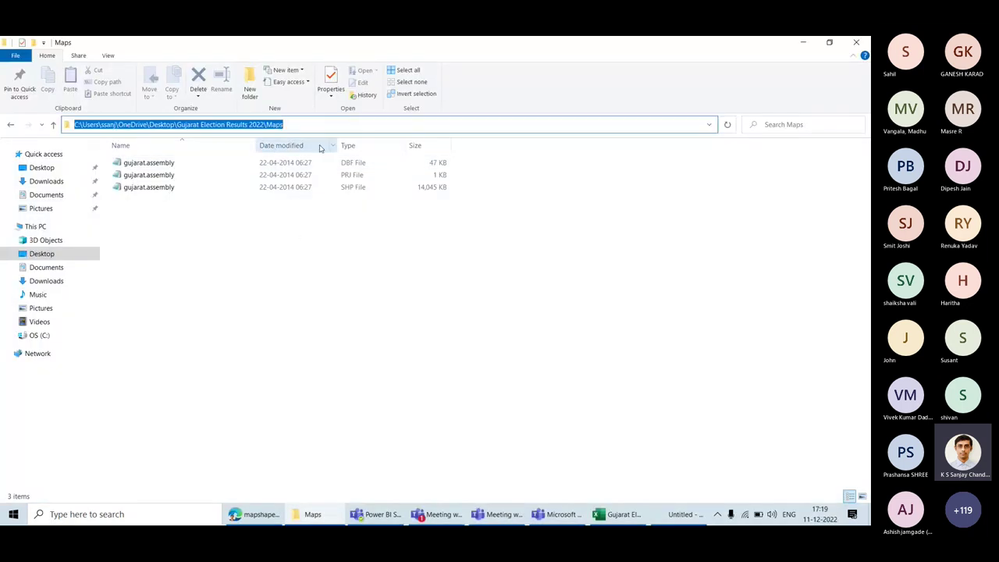
{"action": "left_click", "coordinate": [253, 514]}
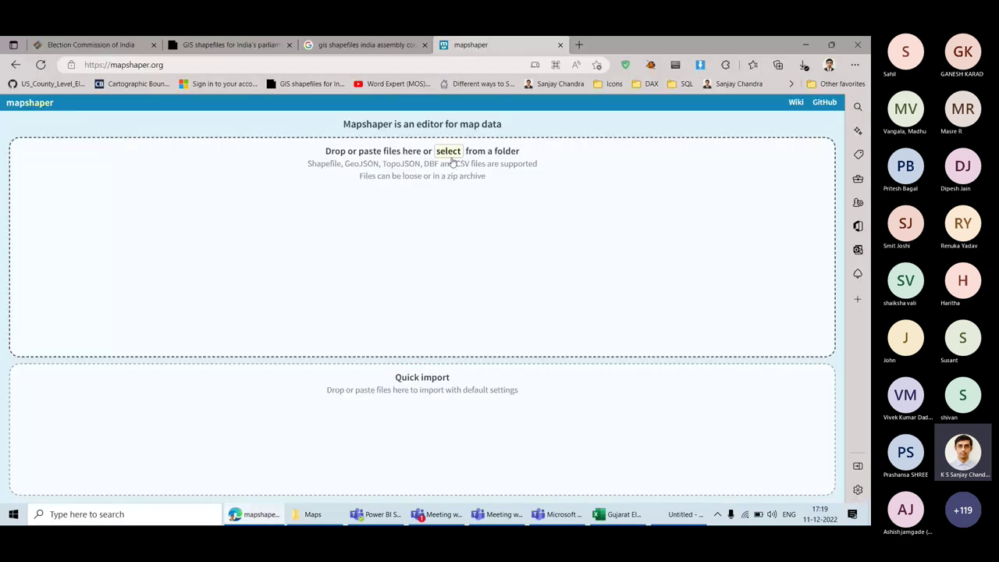
{"action": "left_click", "coordinate": [449, 151]}
{"action": "key", "text": "ctrl+v"}
{"action": "key", "text": "Return"}
{"action": "left_click_drag", "start_coordinate": [237, 248], "coordinate": [179, 195]}
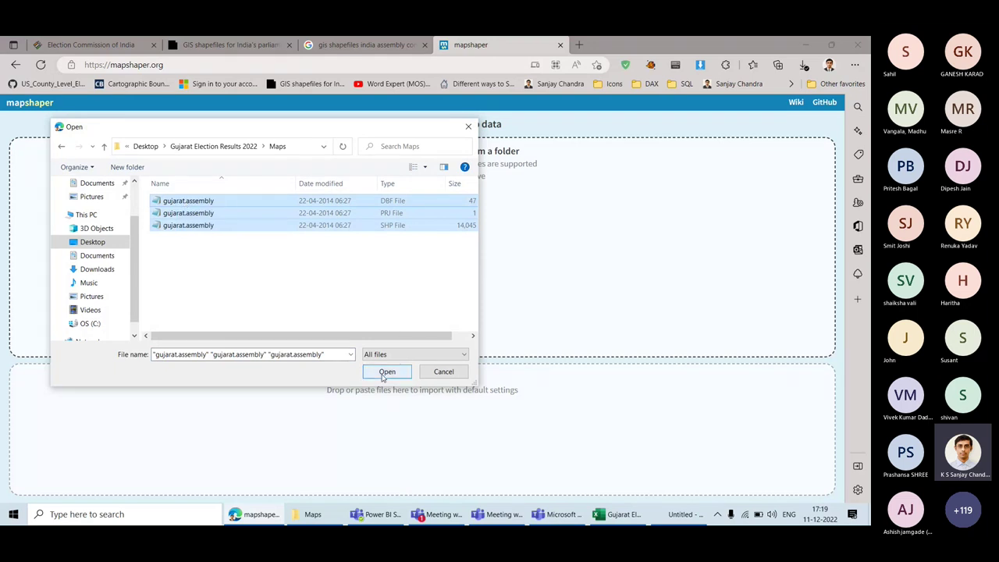
{"action": "left_click", "coordinate": [443, 372]}
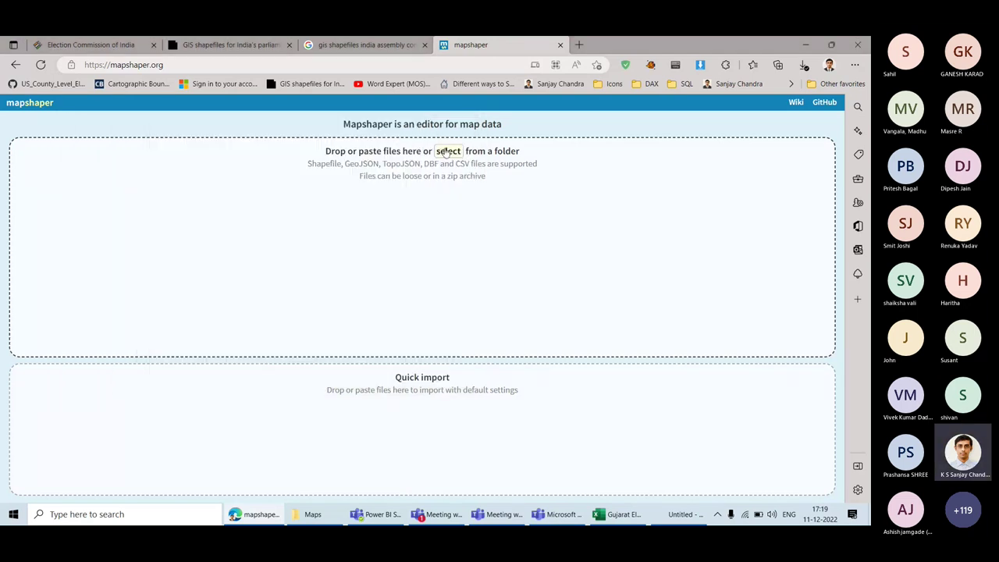
Step: Import the gujarat.assembly DBF, PRJ and SHP files from the Maps folder into mapshaper with line intersection detection enabled
{"action": "left_click", "coordinate": [447, 151]}
{"action": "double_click", "coordinate": [239, 213]}
{"action": "left_click_drag", "start_coordinate": [279, 261], "coordinate": [187, 205]}
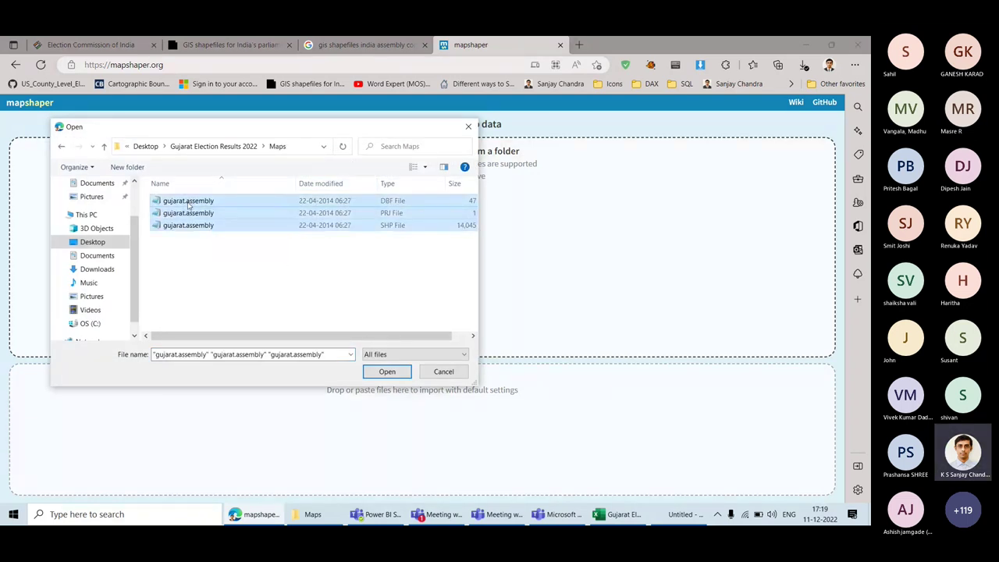
{"action": "left_click", "coordinate": [387, 371]}
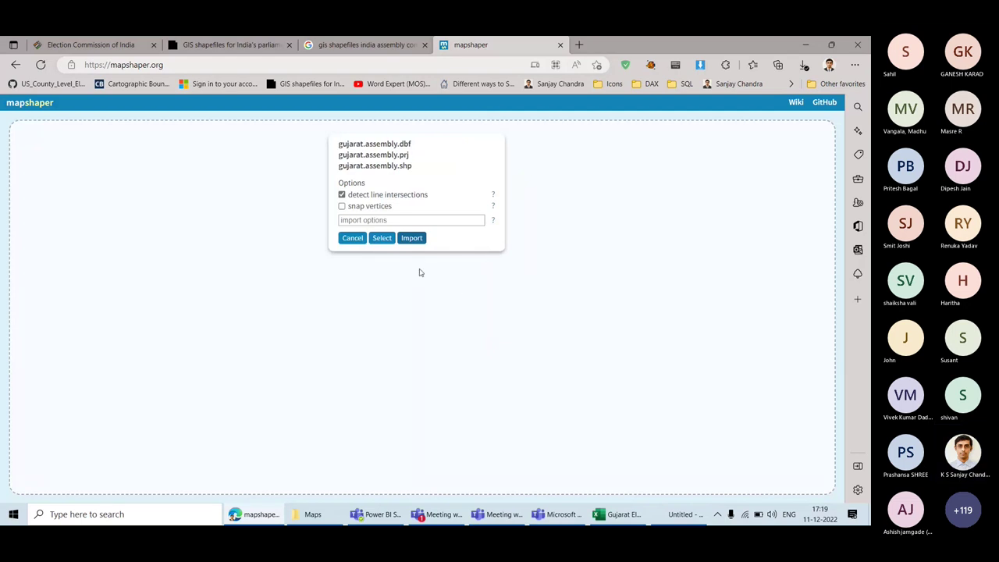
{"action": "left_click", "coordinate": [411, 238]}
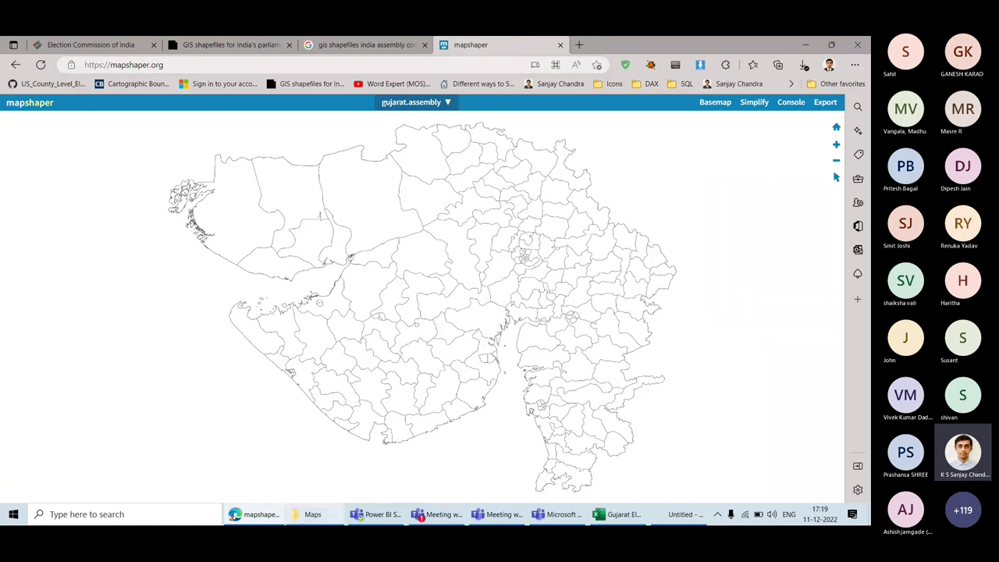
{"action": "left_click", "coordinate": [312, 514]}
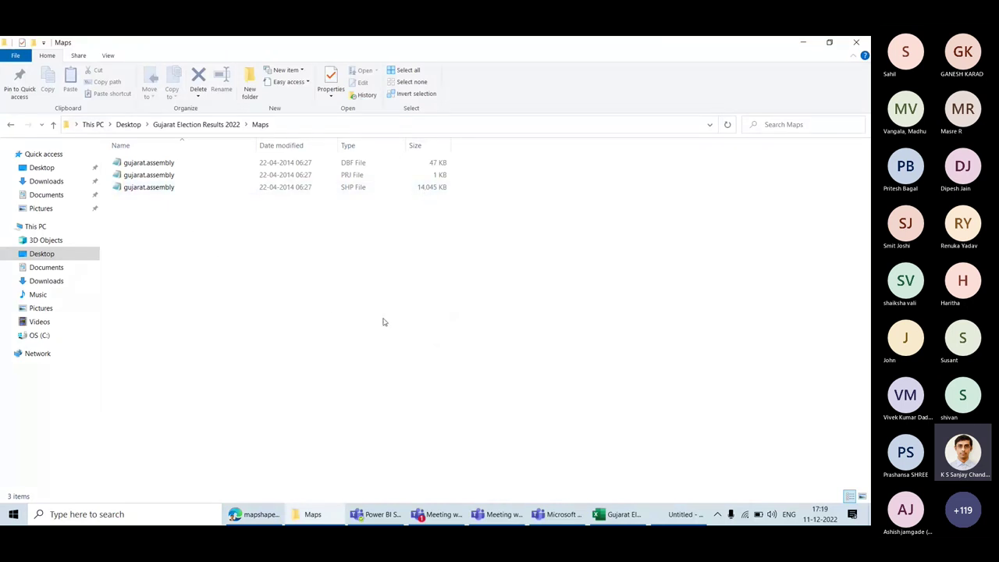
{"action": "left_click", "coordinate": [310, 516]}
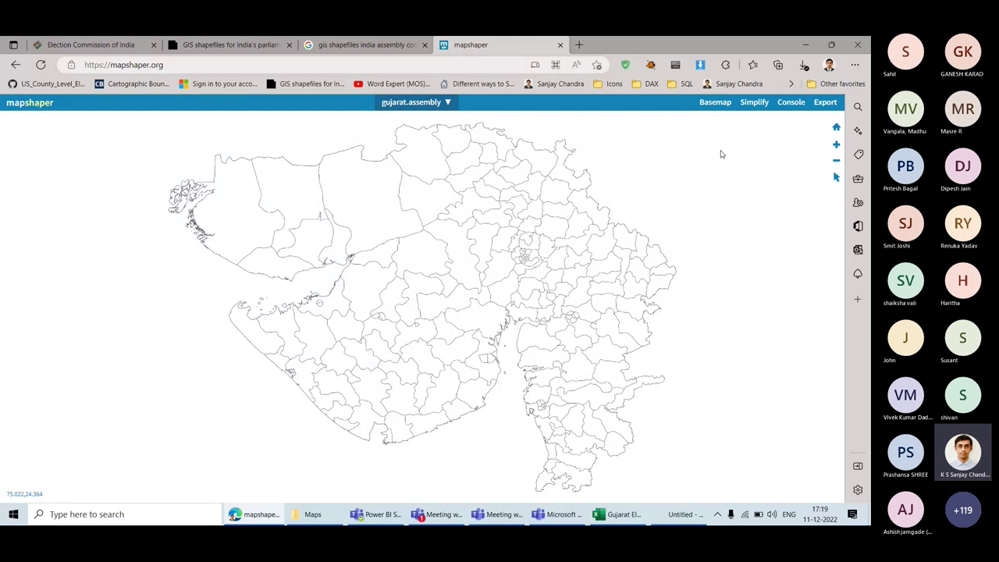
Step: Simplify the Gujarat assembly map to 1.7% using the Visvalingam / weighted area method
{"action": "left_click", "coordinate": [750, 105]}
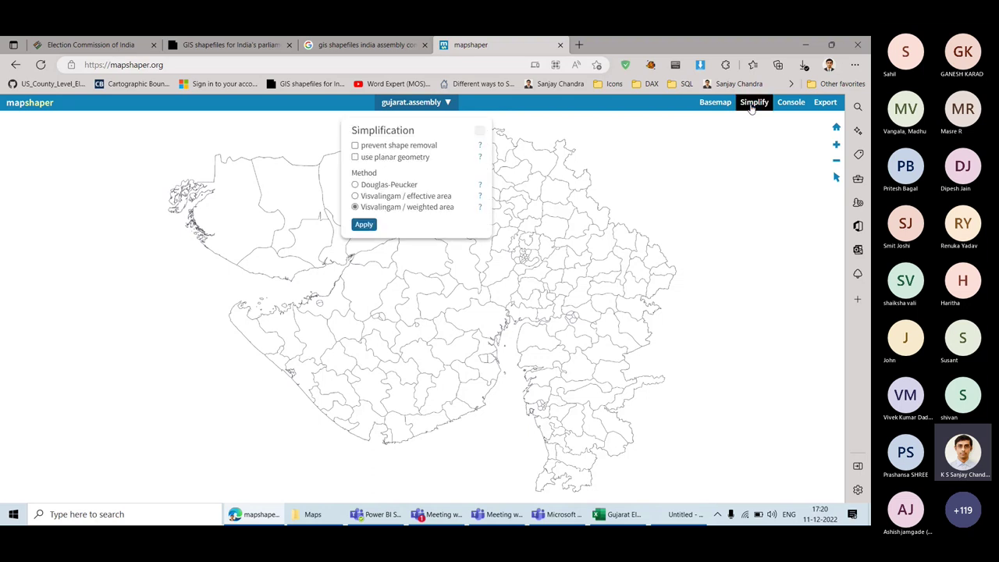
{"action": "left_click", "coordinate": [364, 226]}
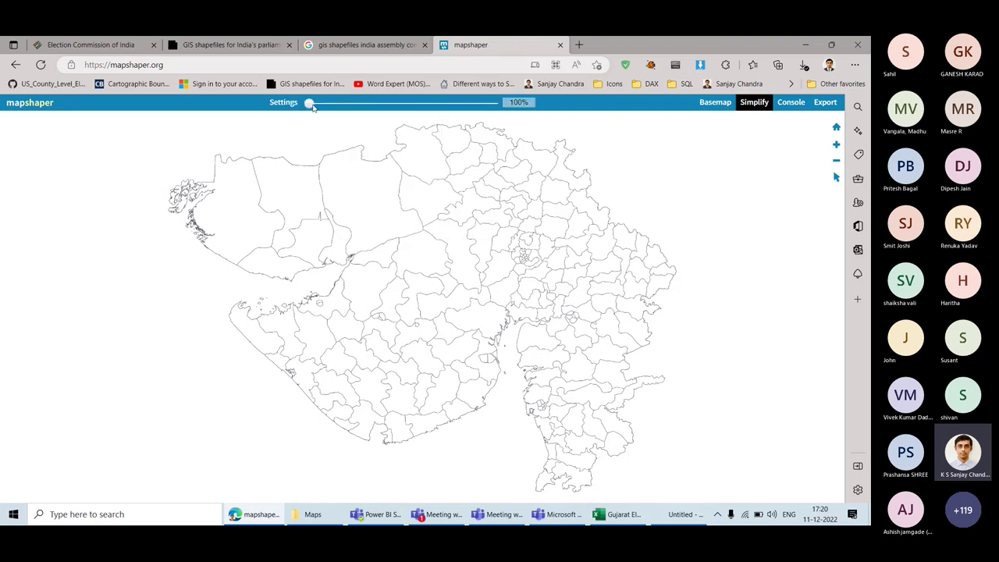
{"action": "left_click_drag", "start_coordinate": [313, 108], "coordinate": [498, 107]}
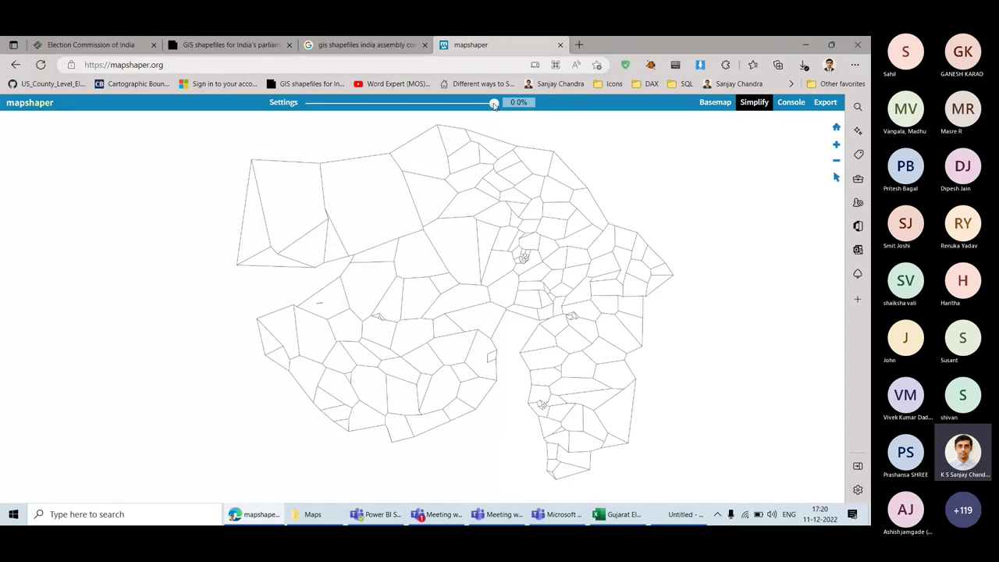
{"action": "left_click_drag", "start_coordinate": [493, 109], "coordinate": [448, 106]}
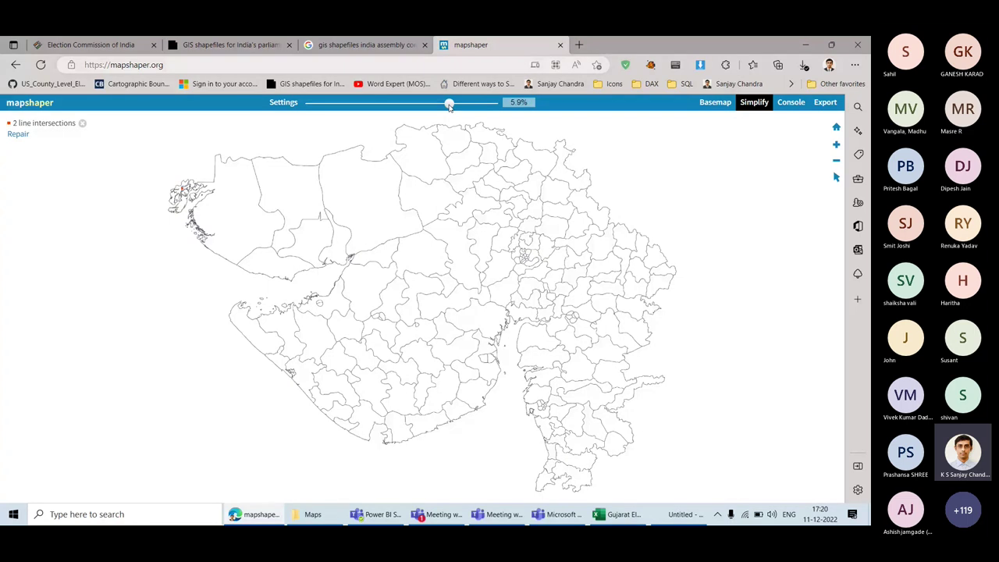
{"action": "left_click_drag", "start_coordinate": [450, 106], "coordinate": [469, 104]}
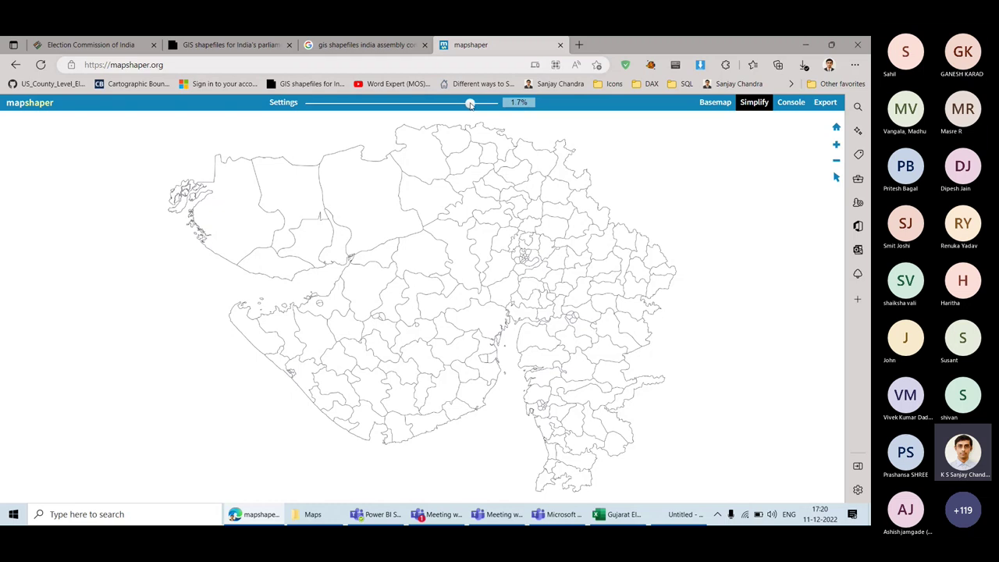
{"action": "left_click_drag", "start_coordinate": [470, 105], "coordinate": [468, 104]}
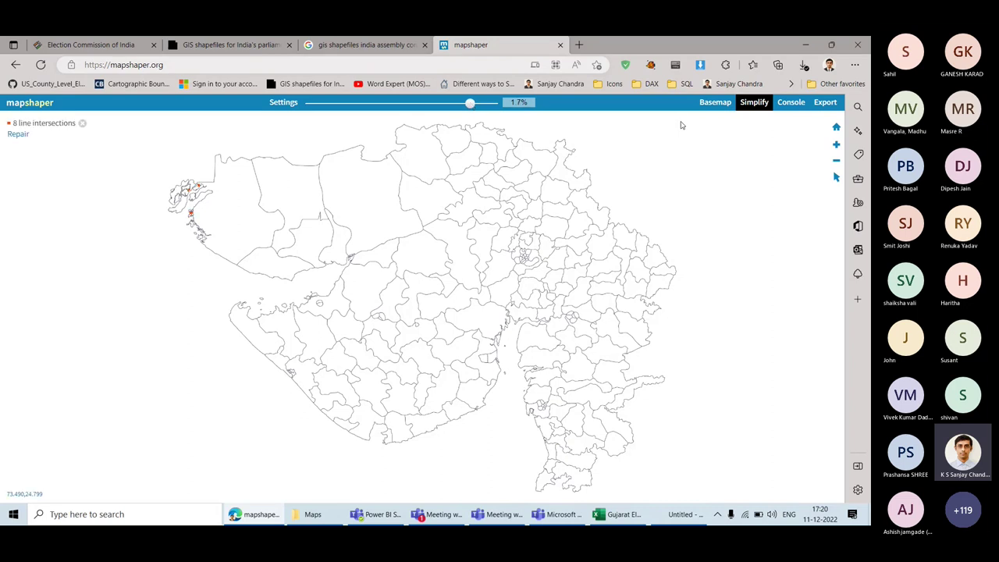
Step: Export the simplified gujarat.assembly layer in TopoJSON format, and switch to the Google results for assembly constituency shapefiles
{"action": "left_click", "coordinate": [826, 103]}
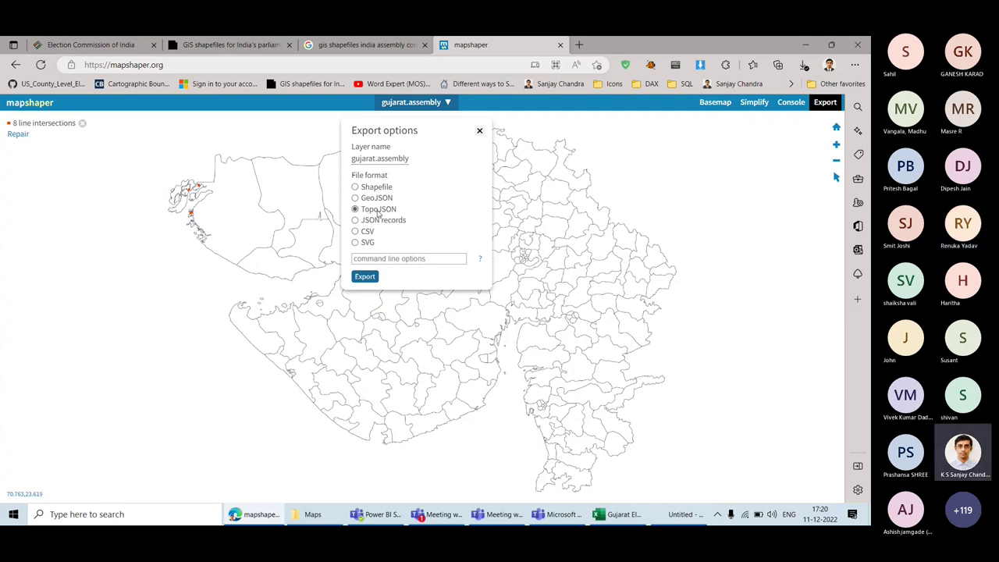
{"action": "left_click", "coordinate": [365, 277]}
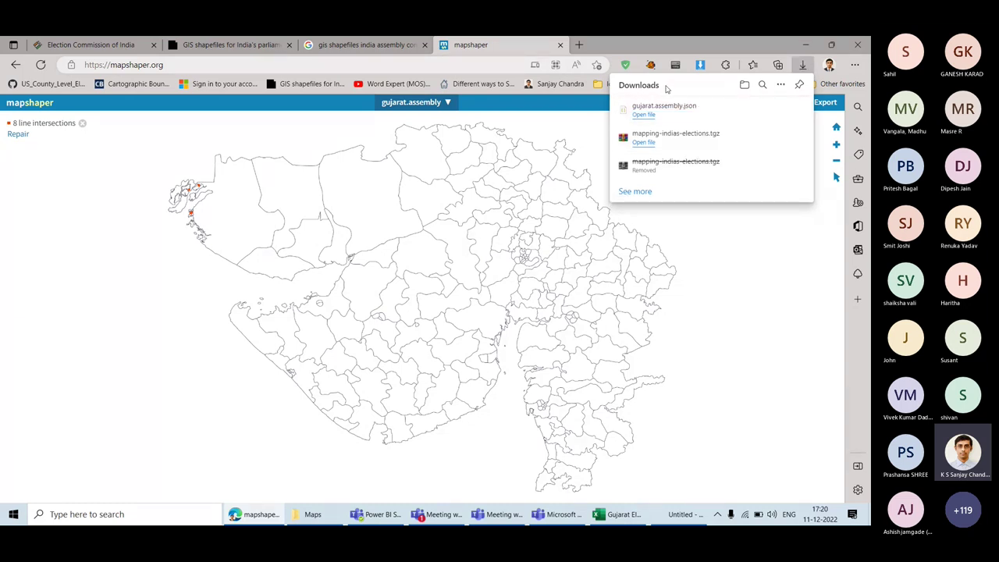
{"action": "left_click", "coordinate": [367, 45]}
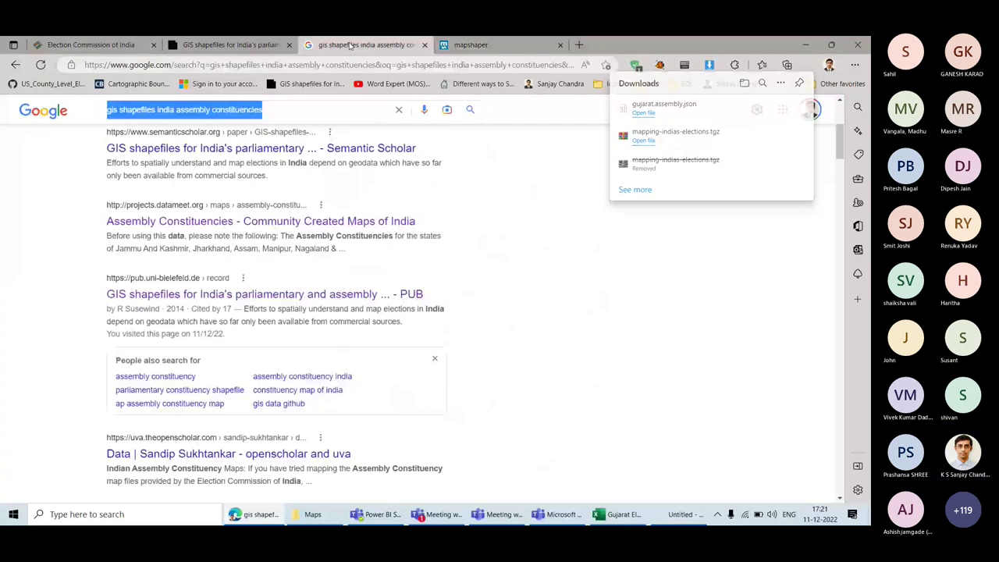
Step: Reopen Map Shaper from the Power BI shape map article and import the gujarat.assembly DBF, PRJ and SHP files with line intersection detection
{"action": "left_click", "coordinate": [470, 44]}
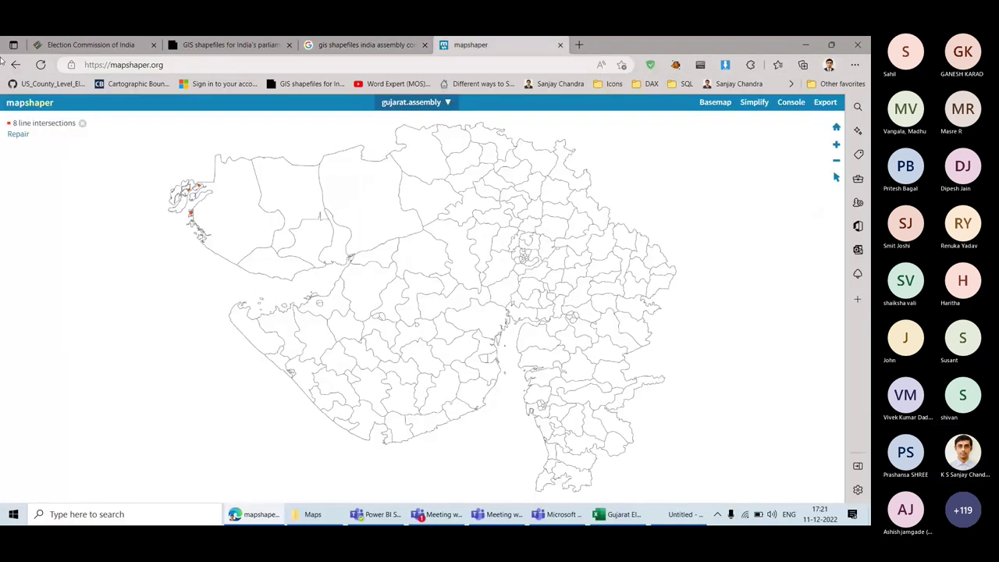
{"action": "key", "text": "alt+Left"}
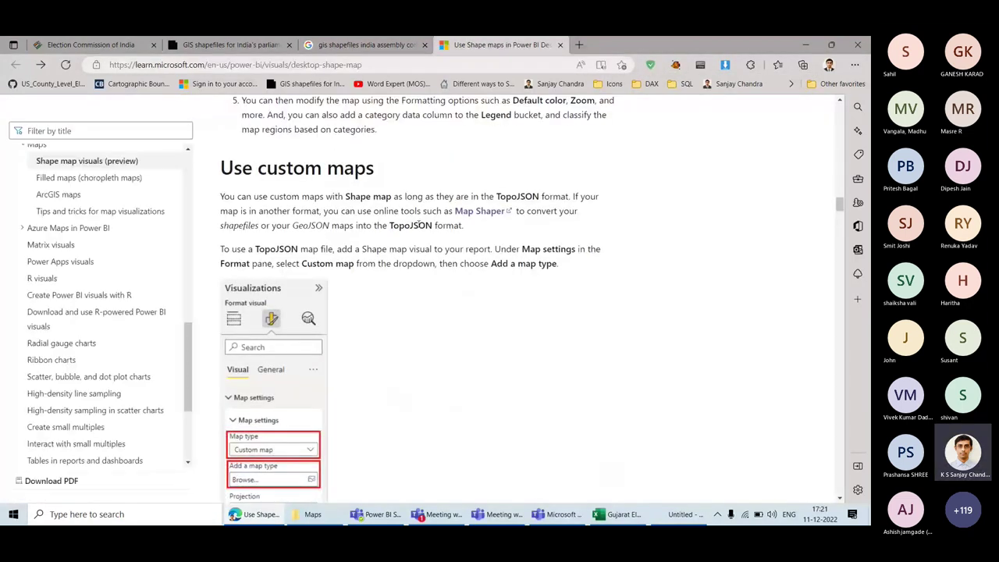
{"action": "left_click", "coordinate": [480, 211]}
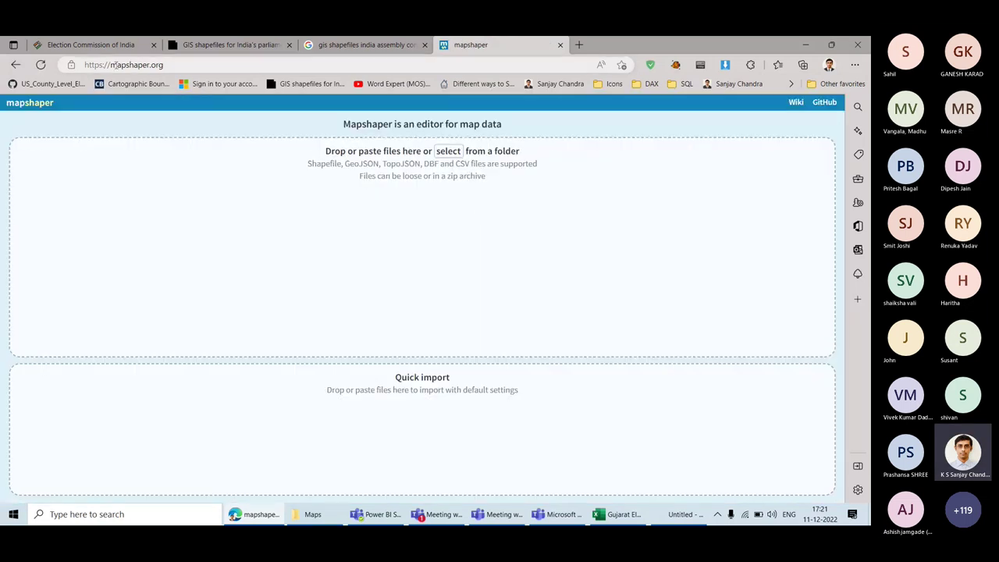
{"action": "left_click", "coordinate": [448, 151]}
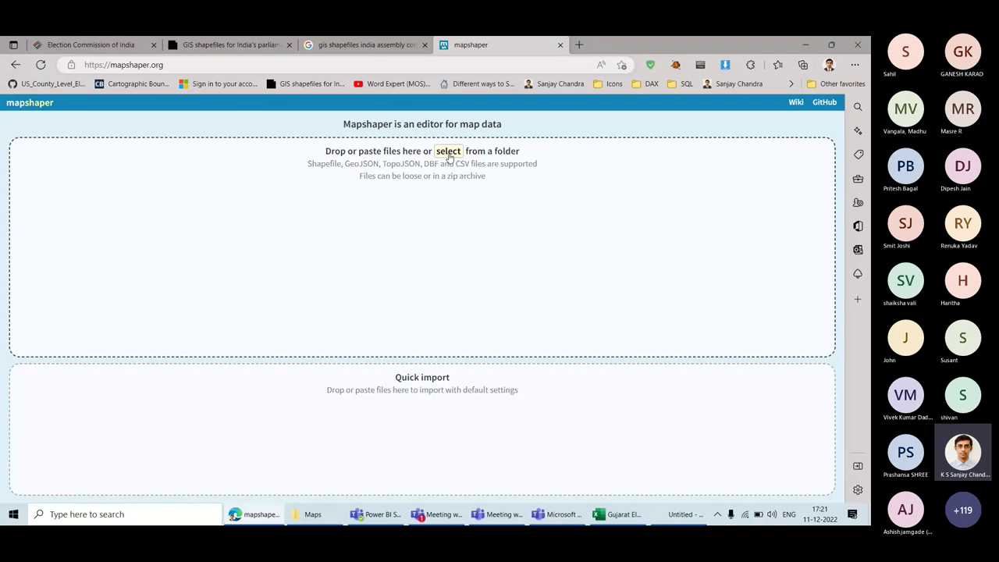
{"action": "left_click_drag", "start_coordinate": [421, 234], "coordinate": [207, 194]}
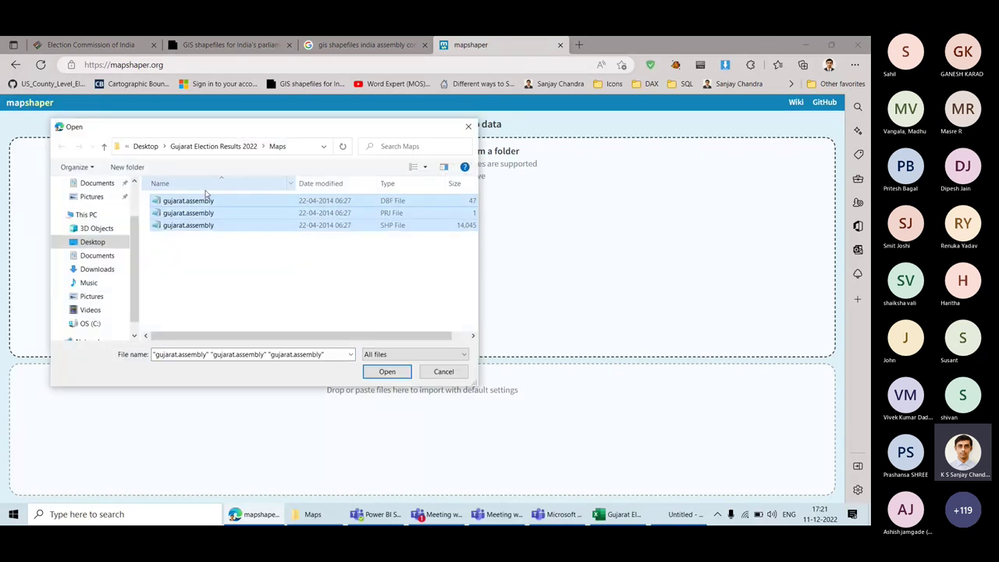
{"action": "left_click", "coordinate": [387, 371]}
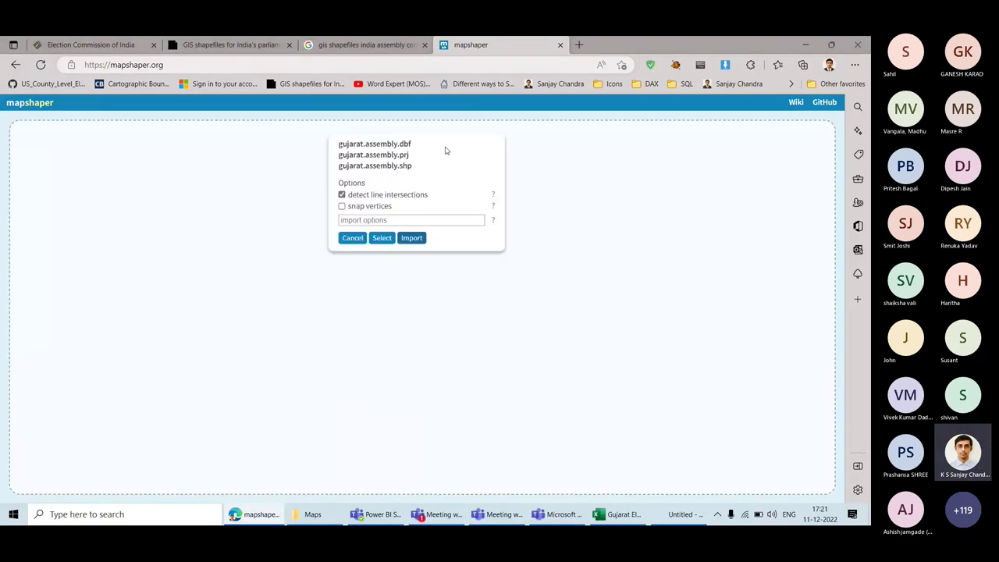
{"action": "left_click", "coordinate": [412, 239]}
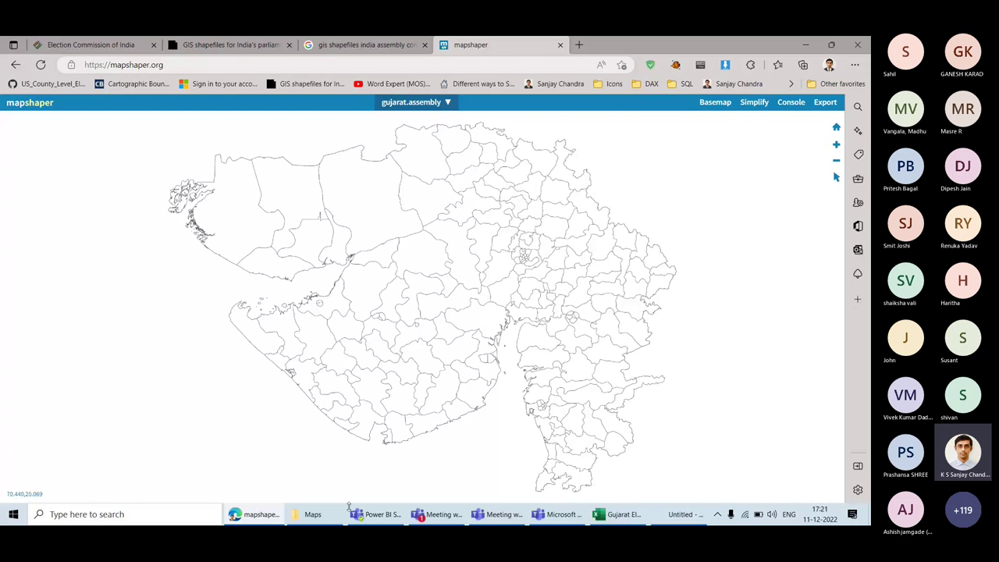
Step: Simplify the Gujarat assembly map to 1.7% with Visvalingam / weighted area and choose TopoJSON as the export format
{"action": "left_click", "coordinate": [308, 514]}
{"action": "left_click", "coordinate": [753, 102]}
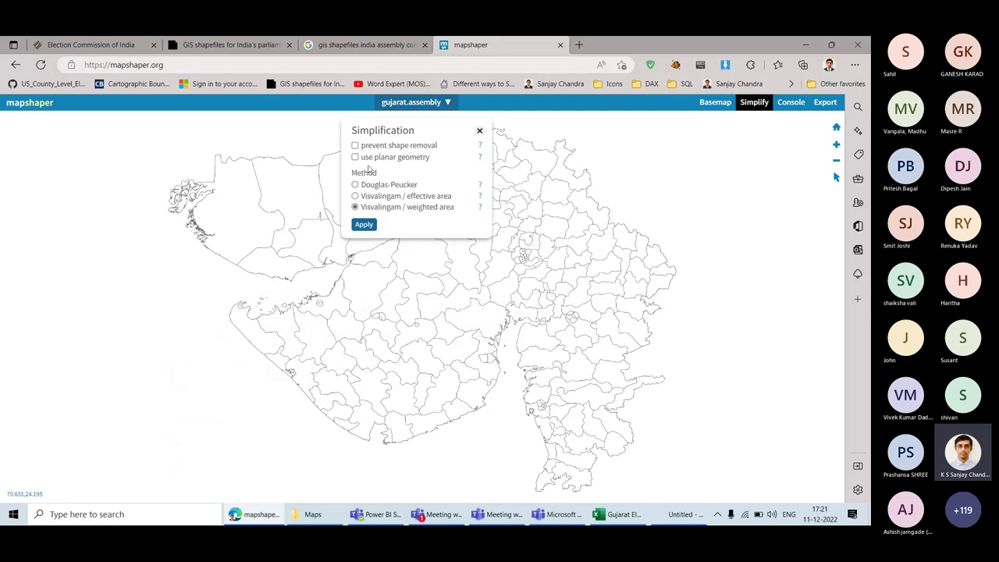
{"action": "left_click", "coordinate": [364, 224]}
{"action": "left_click_drag", "start_coordinate": [307, 103], "coordinate": [465, 104]}
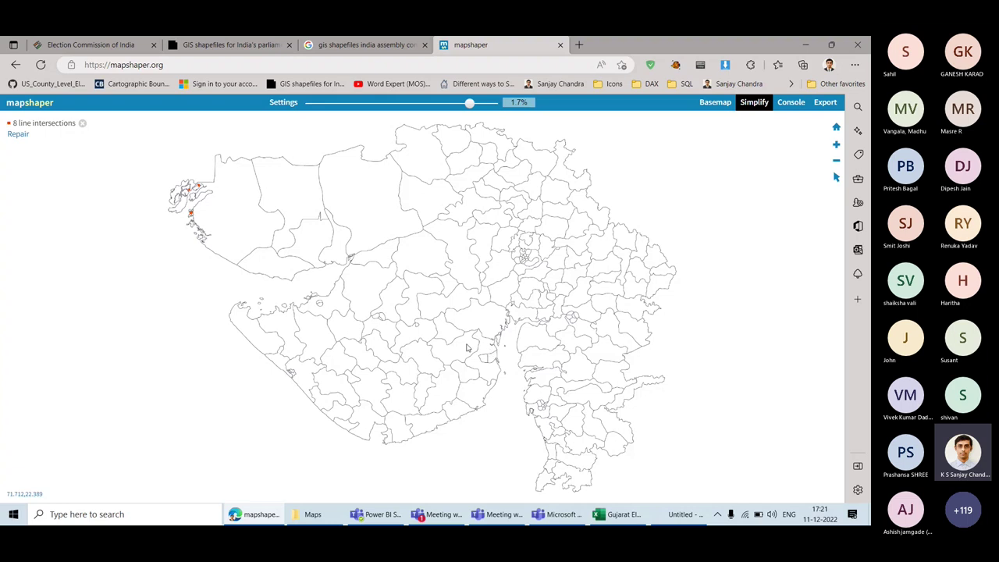
{"action": "left_click", "coordinate": [824, 103]}
{"action": "left_click", "coordinate": [378, 209]}
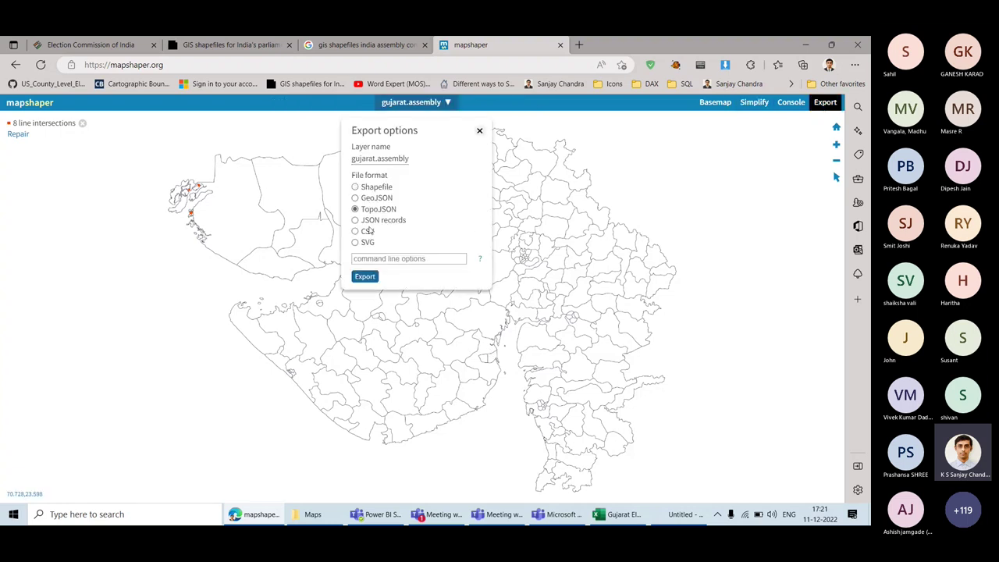
Step: Copy the gujarat.assembly JSON file from Downloads into the Gujarat Election Results 2022 folder
{"action": "left_click", "coordinate": [312, 514]}
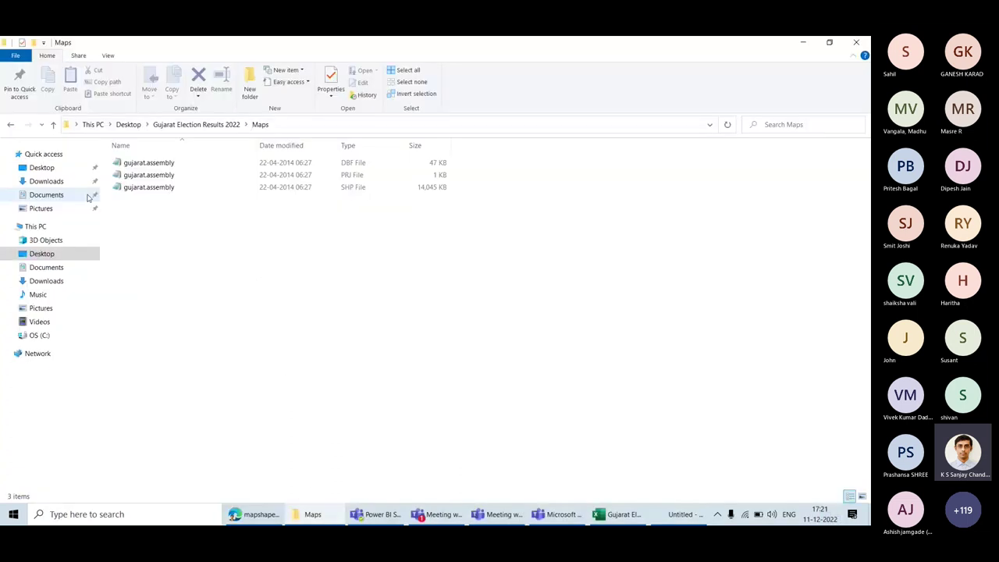
{"action": "left_click", "coordinate": [61, 181]}
{"action": "left_click", "coordinate": [161, 178]}
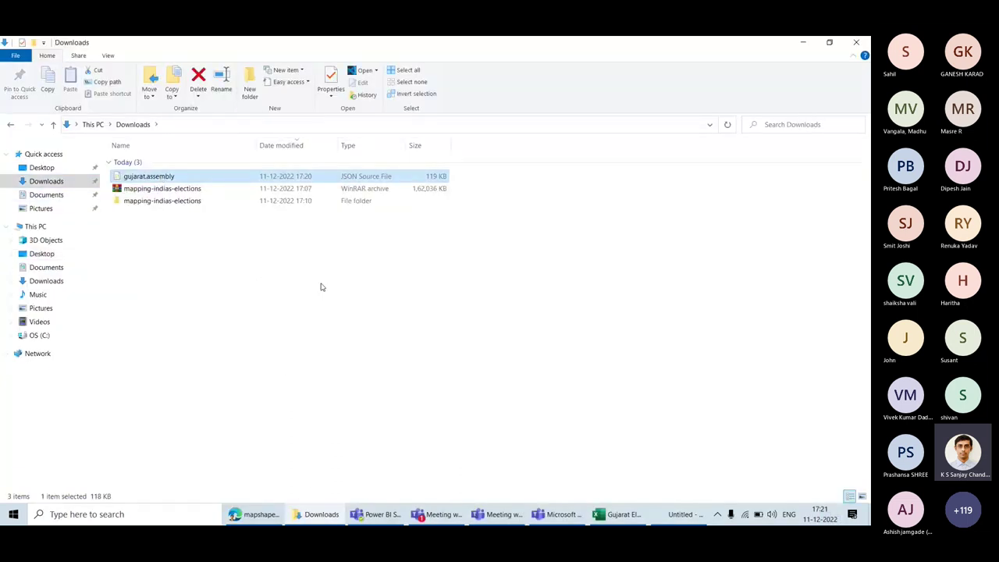
{"action": "key", "text": "ctrl+c"}
{"action": "key", "text": "alt+Left"}
{"action": "key", "text": "alt+Up"}
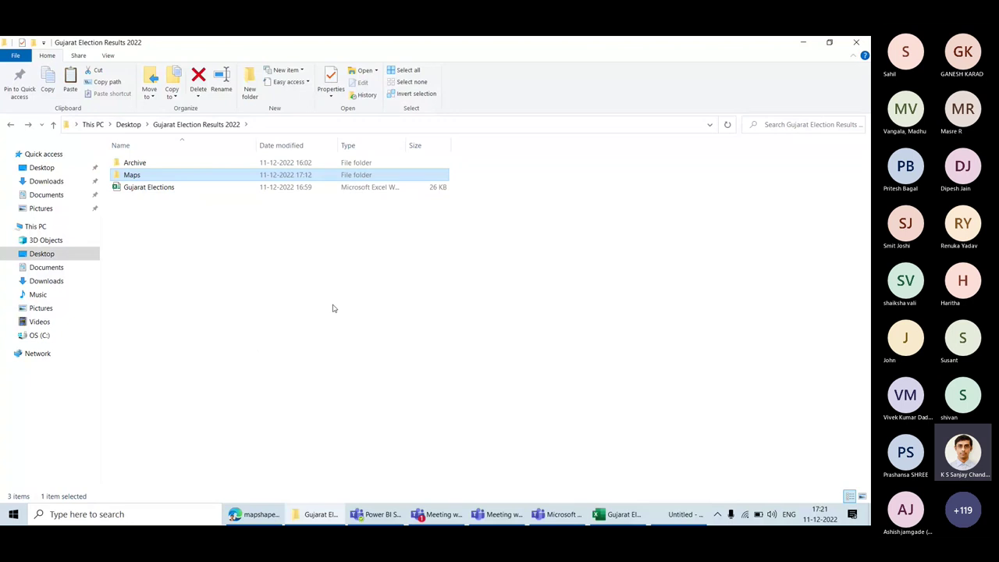
{"action": "key", "text": "ctrl+v"}
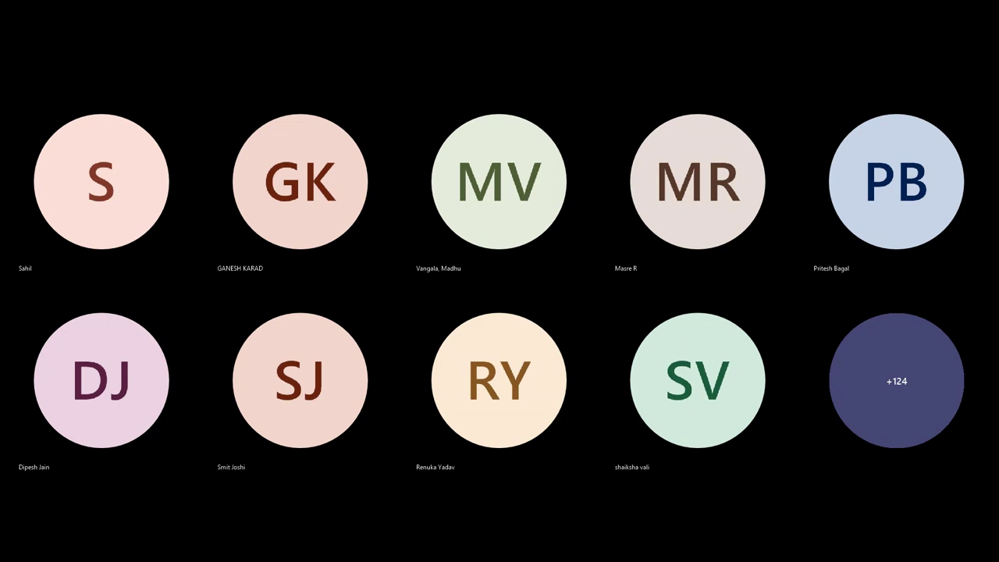
Step: Switch to Power BI Desktop and check the Shape map visual setting among the preview features in Options
{"action": "key", "text": "alt+Tab"}
{"action": "key", "text": "alt+Tab"}
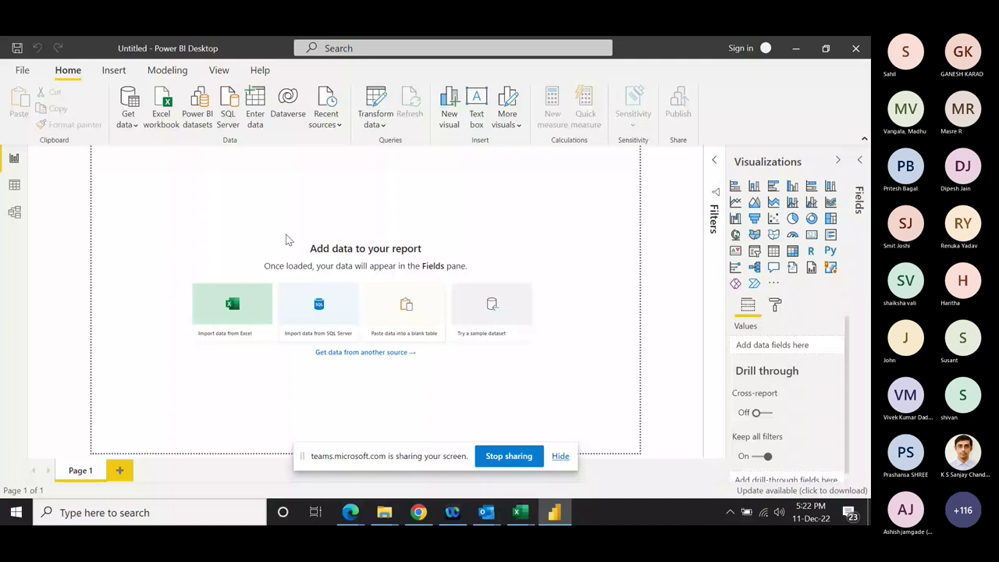
{"action": "key", "text": "alt+Tab"}
{"action": "key", "text": "alt+Tab"}
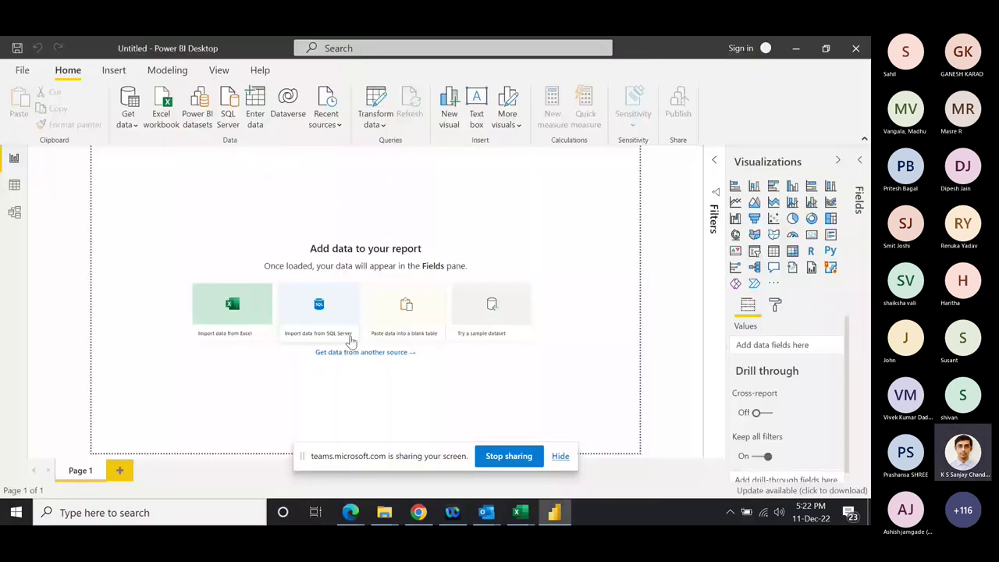
{"action": "left_click", "coordinate": [25, 71]}
{"action": "left_click", "coordinate": [39, 284]}
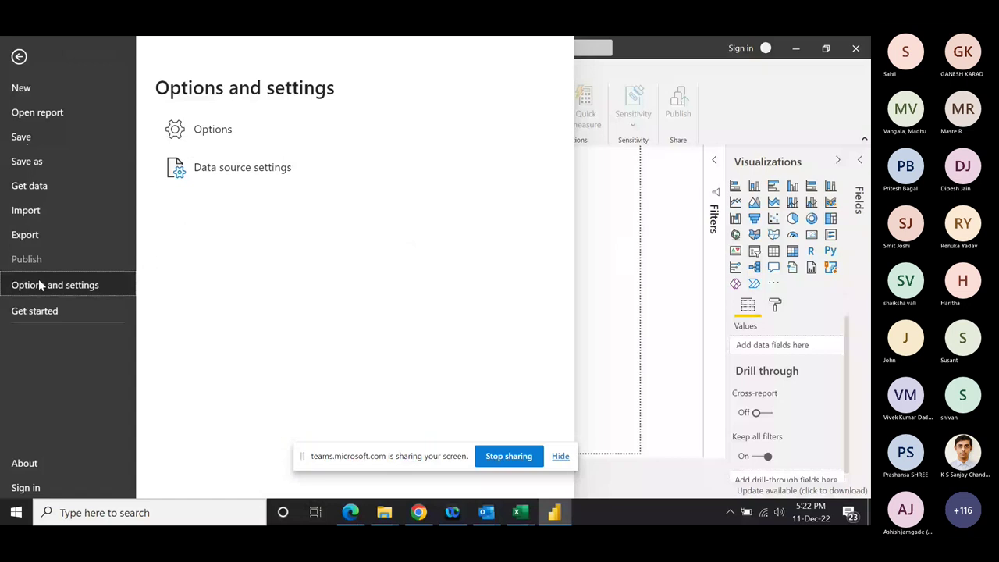
{"action": "left_click", "coordinate": [211, 129]}
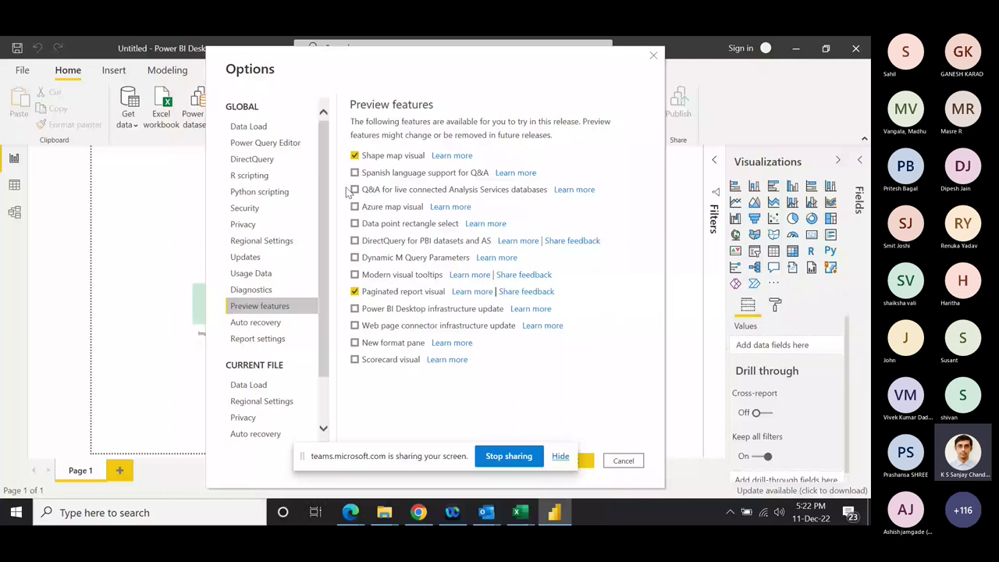
{"action": "scroll", "coordinate": [320, 270], "scroll_direction": "down", "scroll_amount": 1}
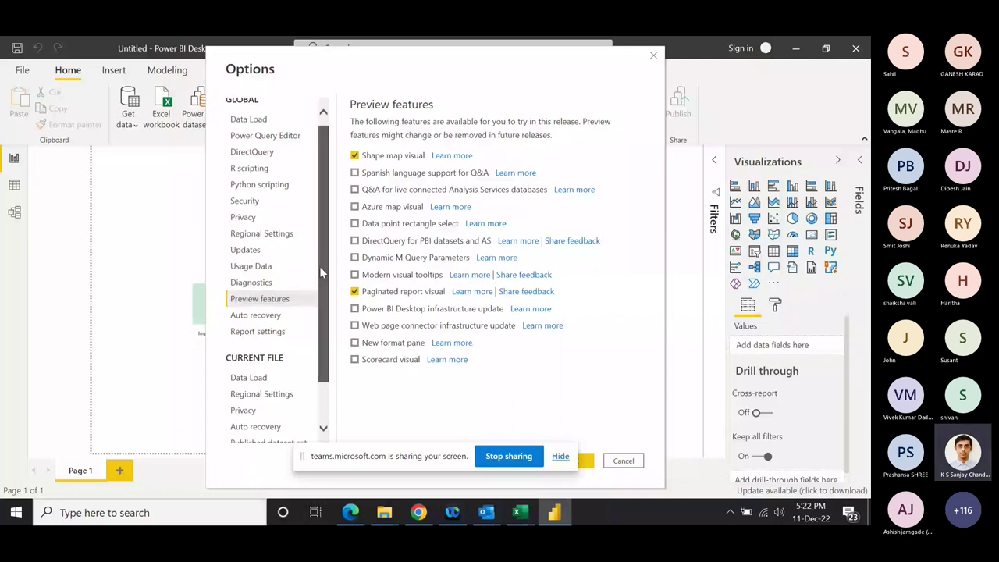
{"action": "scroll", "coordinate": [319, 266], "scroll_direction": "up", "scroll_amount": 1}
Step: Review the global Security options, including custom visuals and ArcGIS for Power BI, and close Options
{"action": "left_click", "coordinate": [248, 205]}
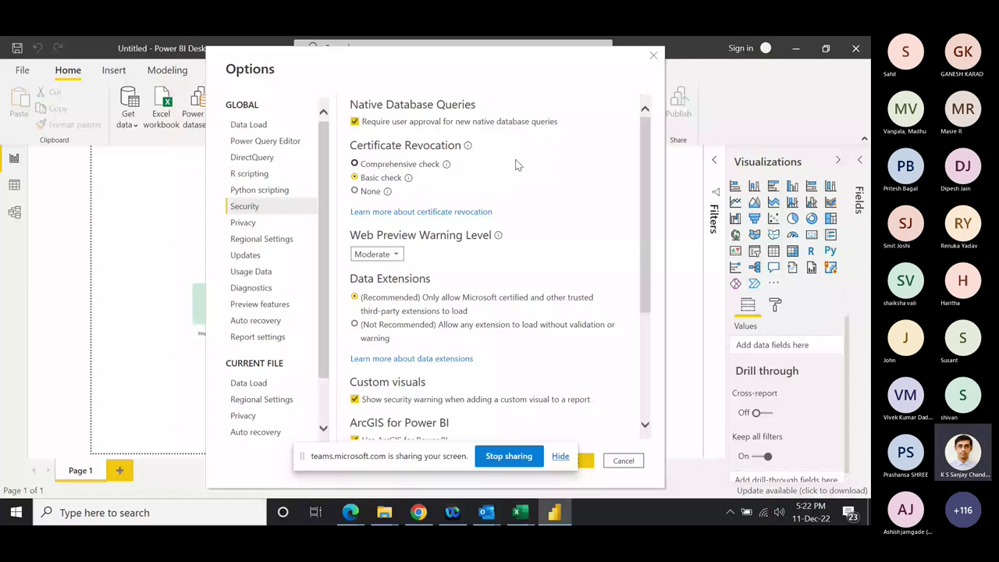
{"action": "scroll", "coordinate": [633, 305], "scroll_direction": "down", "scroll_amount": 3}
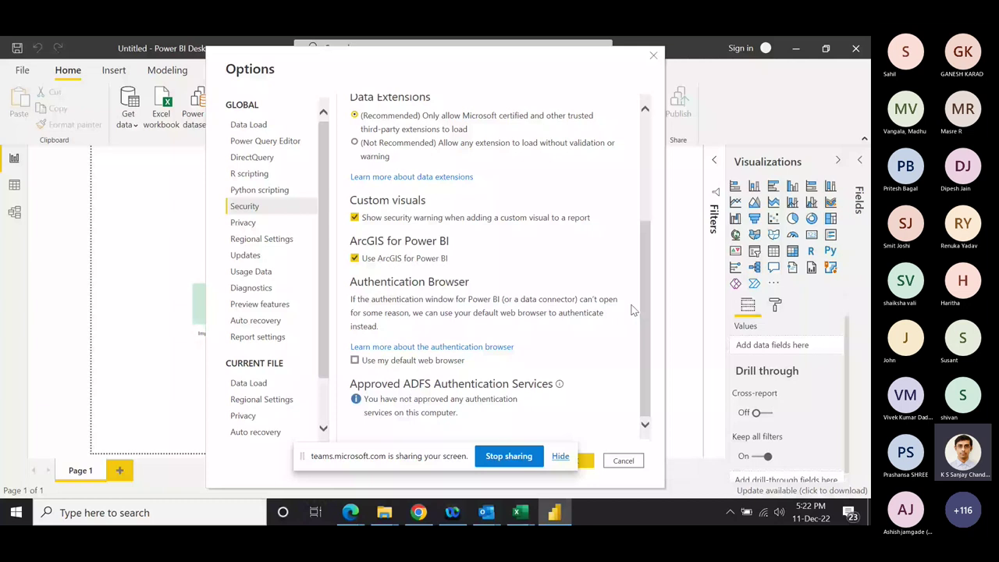
{"action": "scroll", "coordinate": [654, 226], "scroll_direction": "up", "scroll_amount": 3}
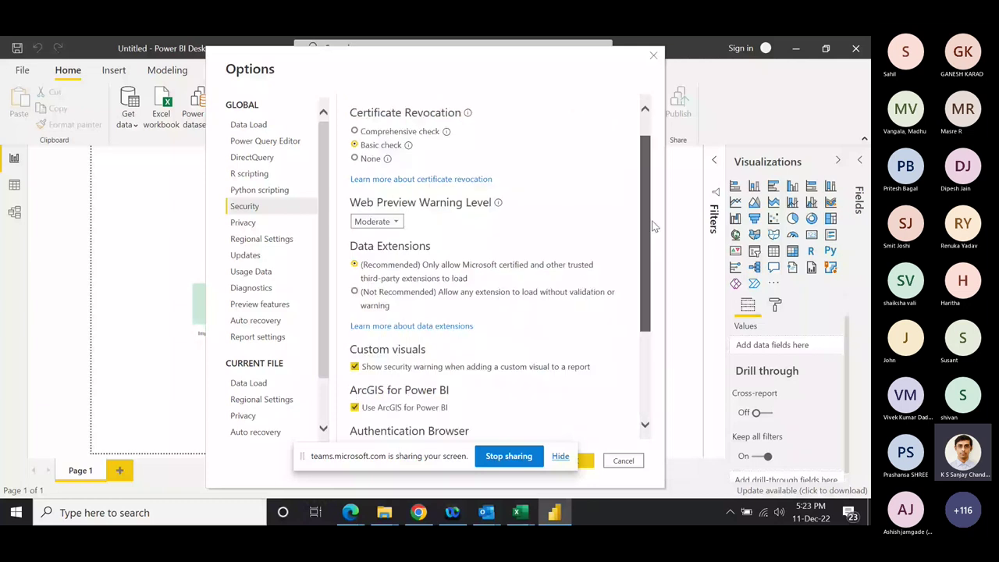
{"action": "scroll", "coordinate": [652, 194], "scroll_direction": "up", "scroll_amount": 1}
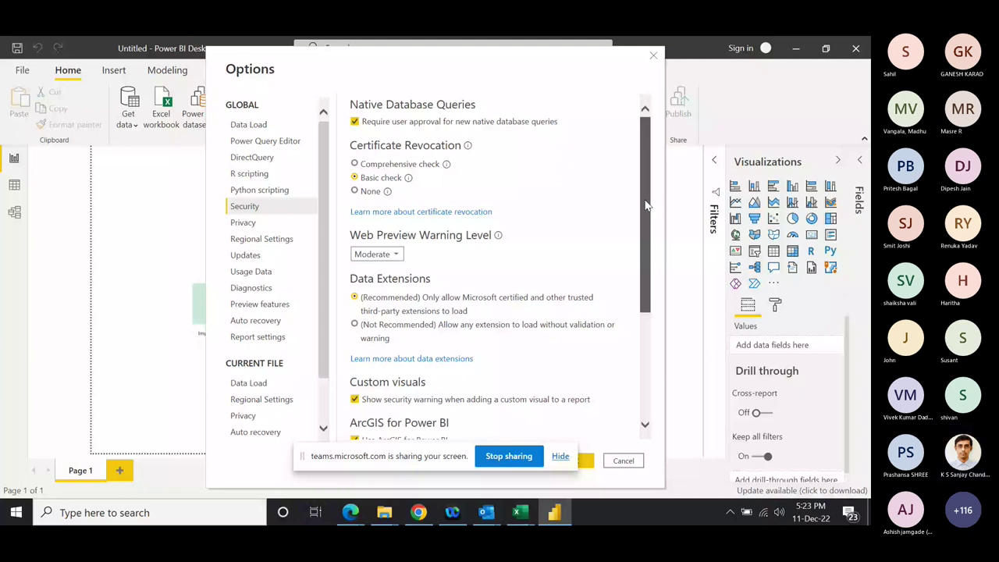
{"action": "key", "text": "Escape"}
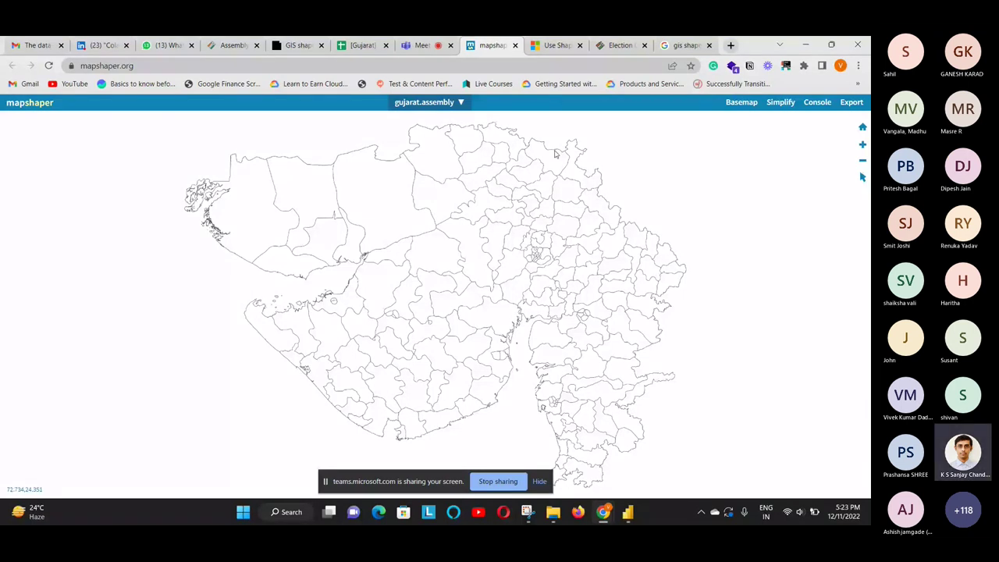
Step: Simplify the gujarat.assembly map in mapshaper to about 1.9%, keeping the default simplification settings
{"action": "left_click", "coordinate": [778, 106]}
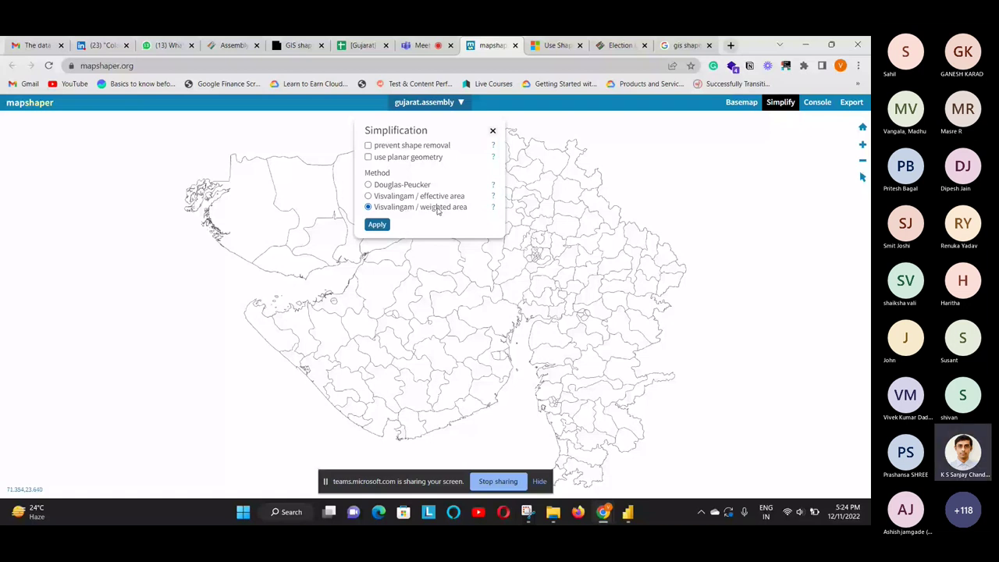
{"action": "left_click", "coordinate": [492, 130]}
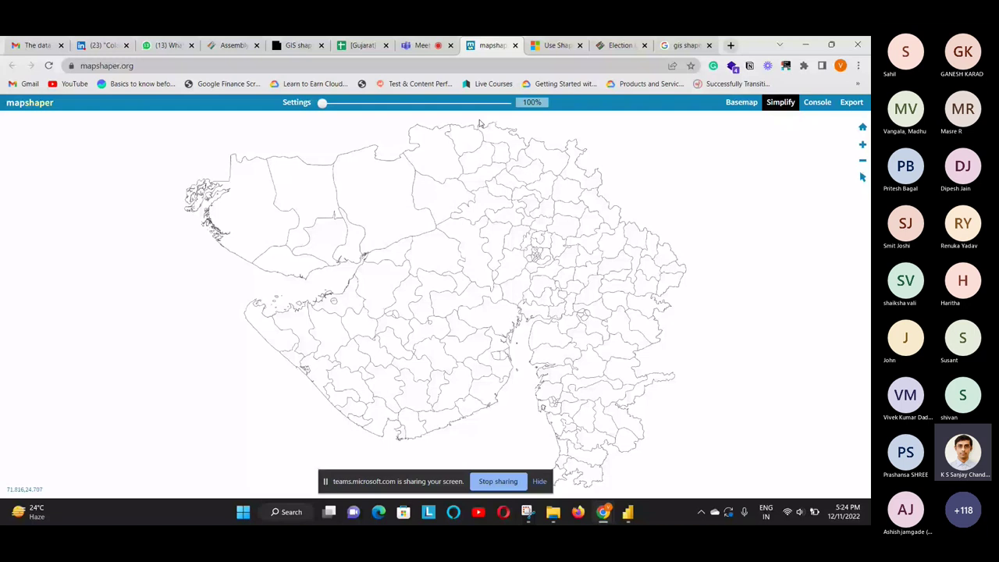
{"action": "left_click", "coordinate": [487, 105]}
{"action": "left_click_drag", "start_coordinate": [487, 110], "coordinate": [482, 110]}
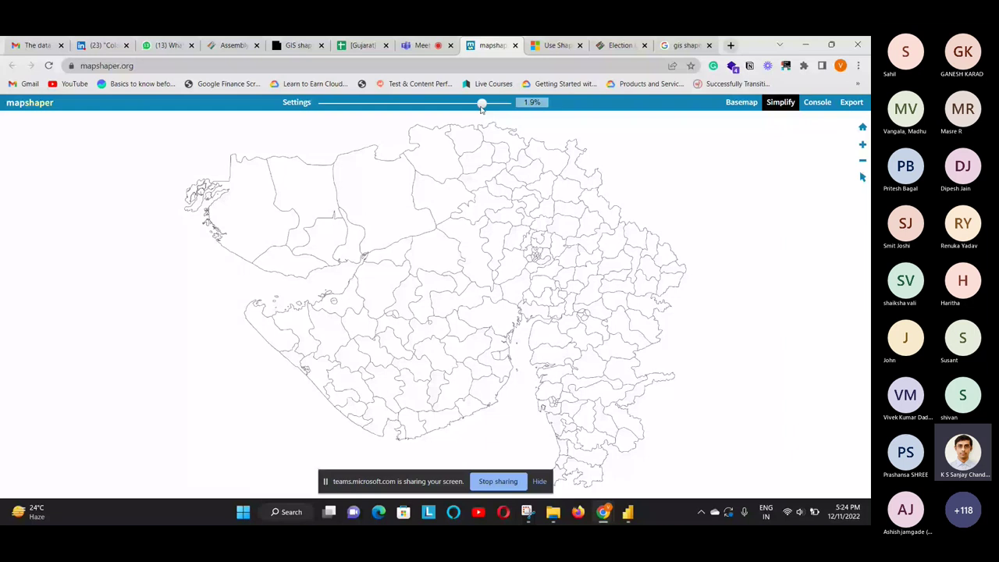
{"action": "left_click_drag", "start_coordinate": [481, 109], "coordinate": [483, 109]}
Step: Export the simplified gujarat.assembly layer from mapshaper in TopoJSON format
{"action": "left_click", "coordinate": [851, 104]}
{"action": "left_click", "coordinate": [380, 210]}
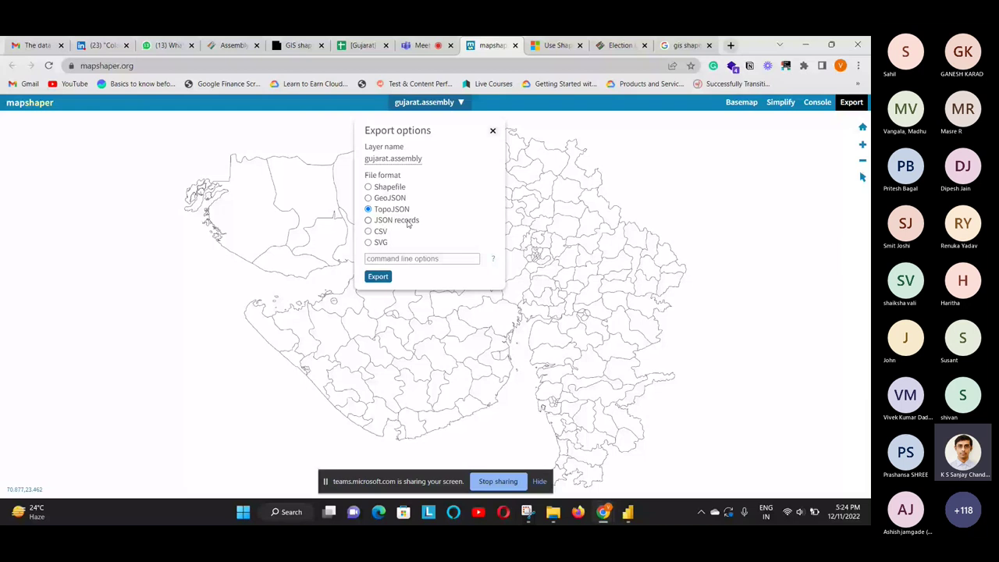
{"action": "left_click", "coordinate": [378, 276]}
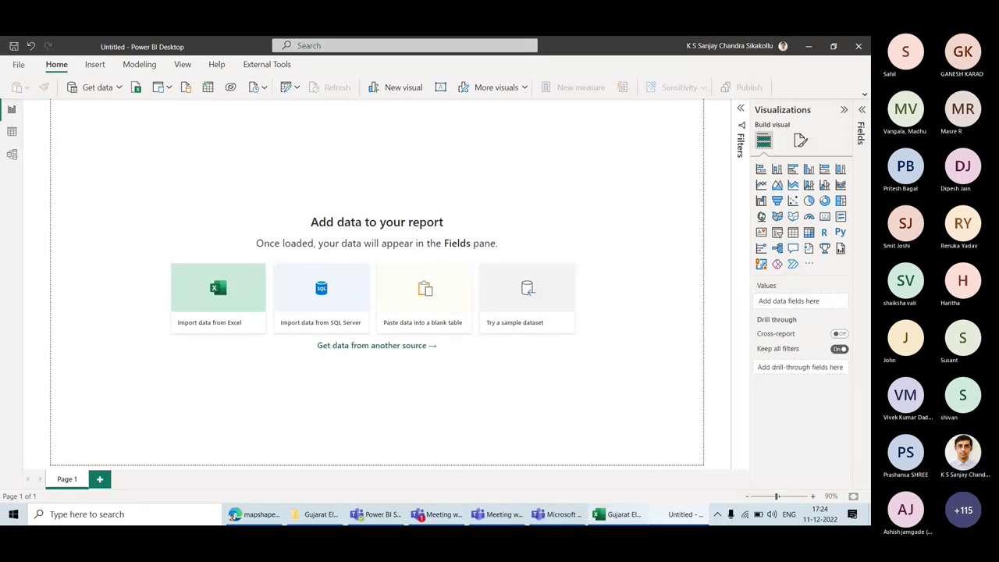
Step: Switch to the Gujarat Elections workbook, review the data and map notes on Sheet1, and open the 2022 Election Results sheet
{"action": "key", "text": "alt+Tab"}
{"action": "key", "text": "ctrl+Page_Up"}
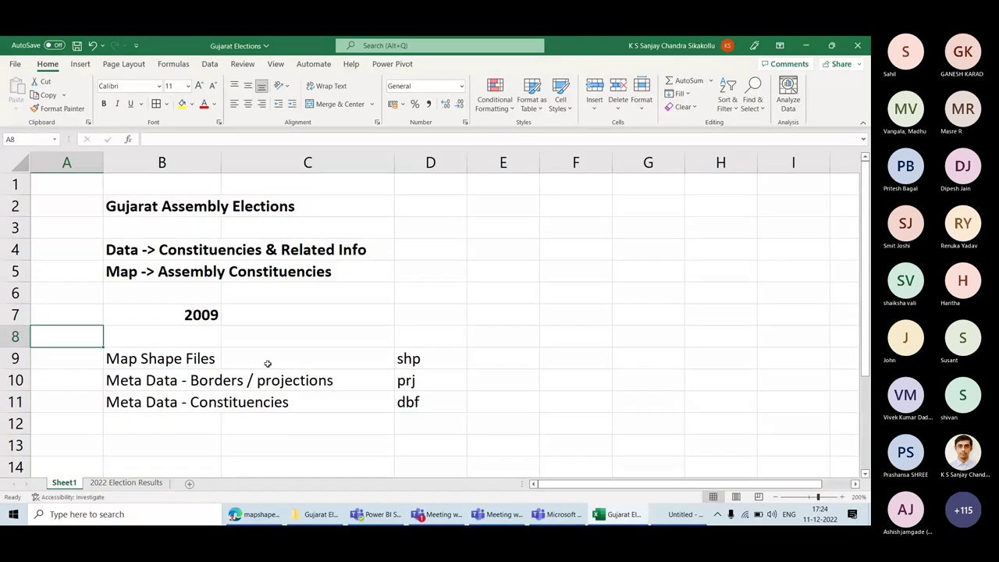
{"action": "left_click", "coordinate": [163, 359]}
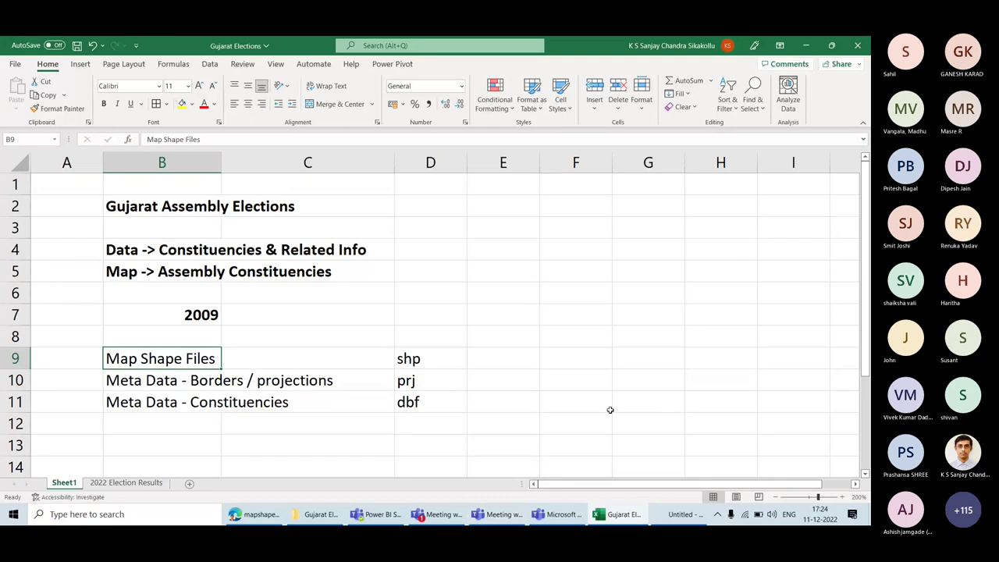
{"action": "left_click", "coordinate": [163, 265]}
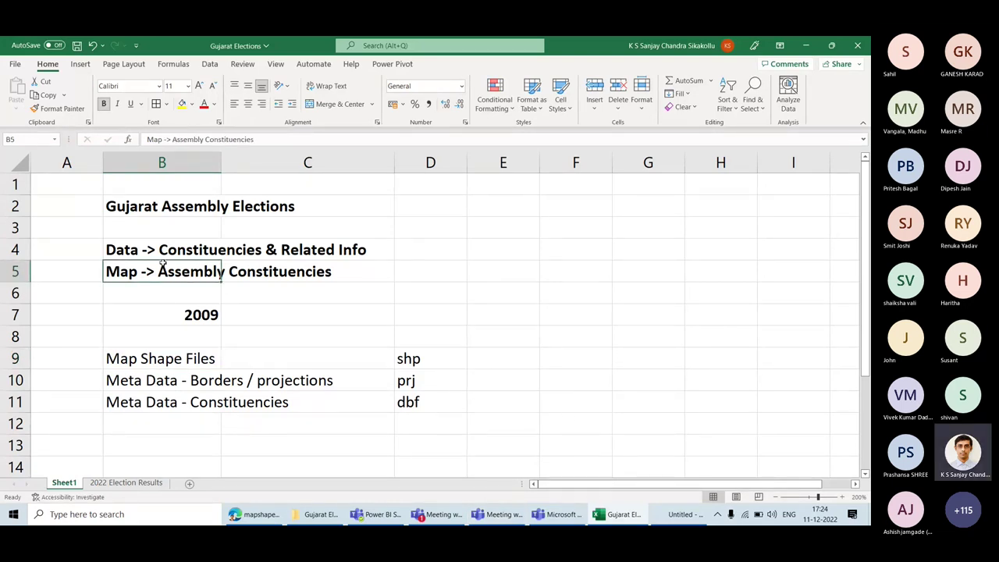
{"action": "key", "text": "Up"}
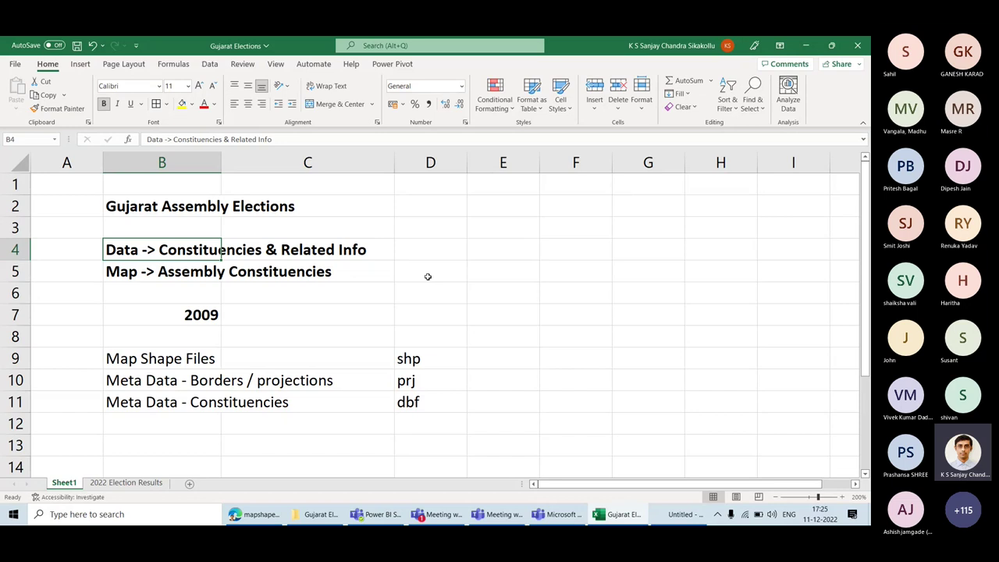
{"action": "left_click", "coordinate": [138, 485]}
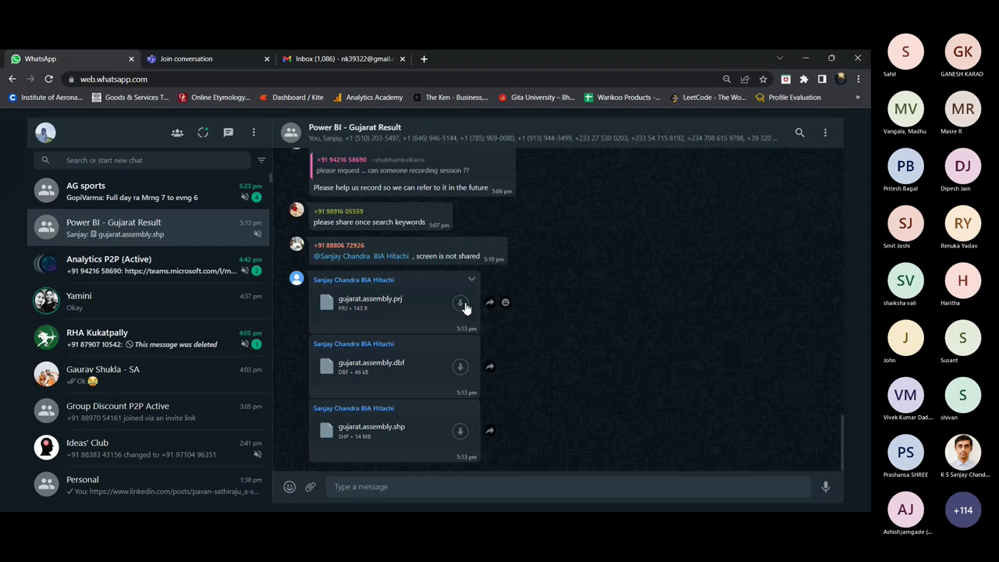
Step: Download the gujarat.assembly.shp file from the Power BI - Gujarat Result group chat in WhatsApp
{"action": "left_click_drag", "start_coordinate": [456, 393], "coordinate": [475, 393]}
{"action": "left_click", "coordinate": [461, 430]}
{"action": "left_click_drag", "start_coordinate": [457, 456], "coordinate": [461, 457]}
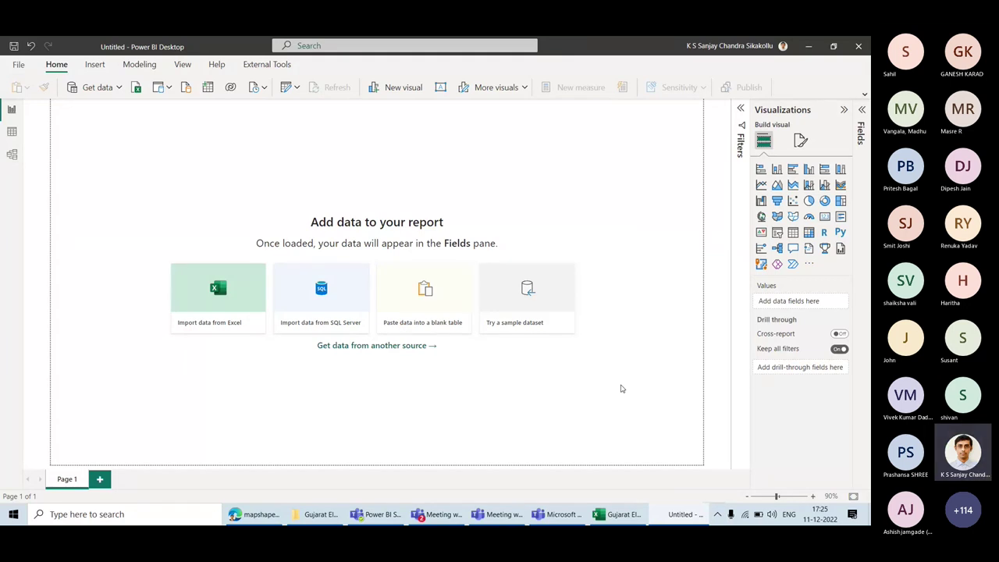
Step: Switch to the Gujarat Elections workbook, delete the stray "i" columns after Leading Party and Trailing Party, and save it
{"action": "left_click", "coordinate": [863, 95]}
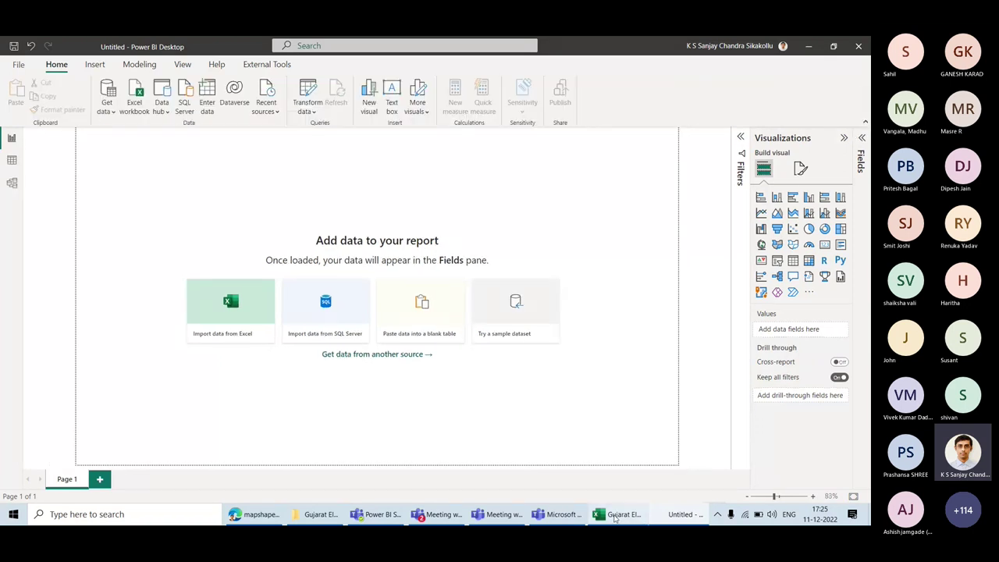
{"action": "left_click", "coordinate": [615, 515]}
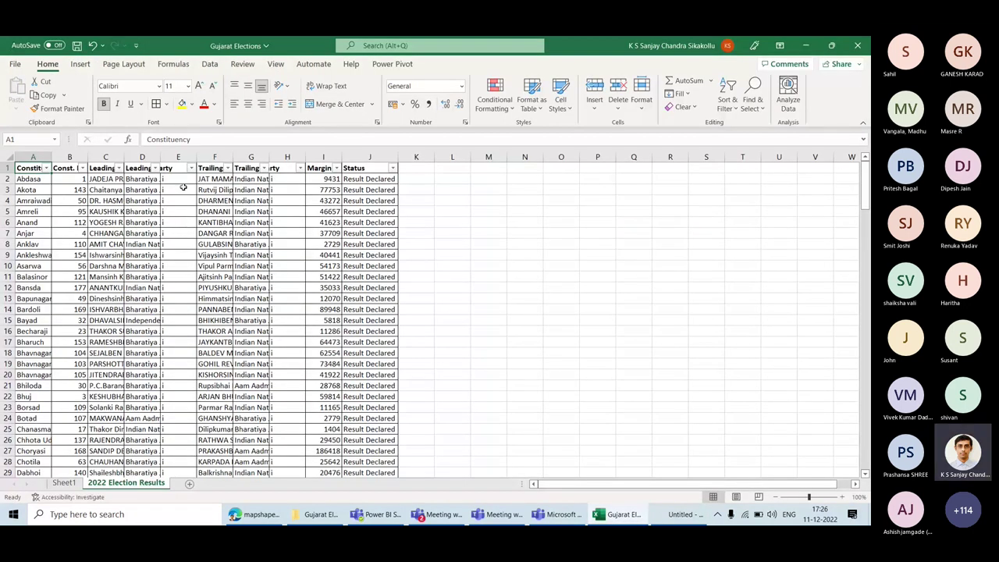
{"action": "left_click_drag", "start_coordinate": [178, 178], "coordinate": [178, 282]}
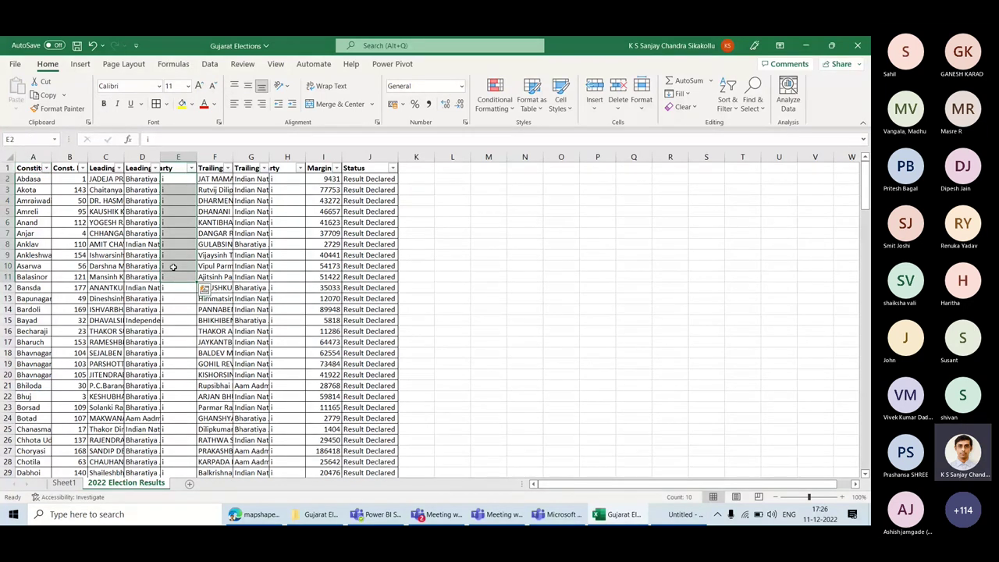
{"action": "left_click_drag", "start_coordinate": [288, 179], "coordinate": [301, 244]}
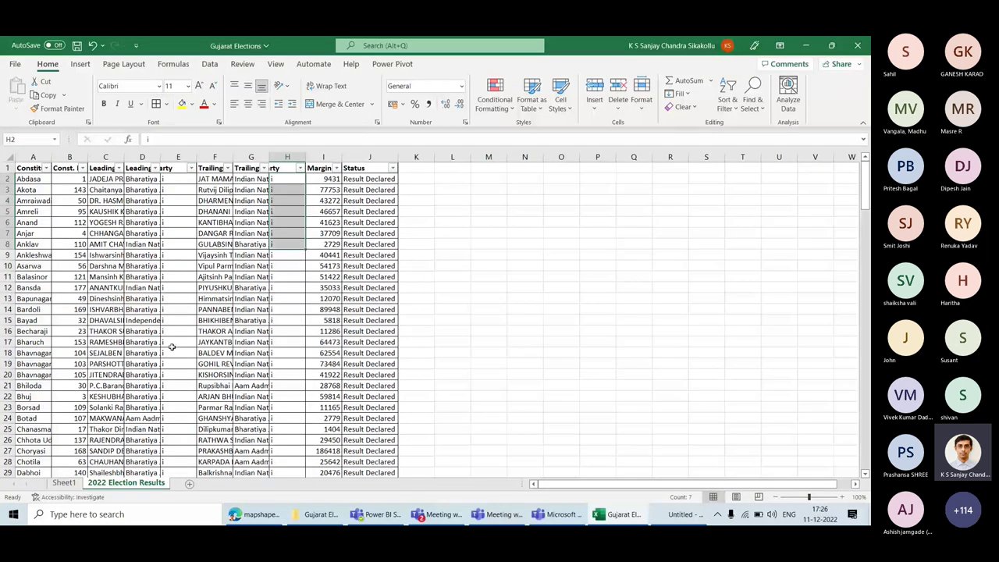
{"action": "right_click", "coordinate": [179, 157]}
{"action": "left_click", "coordinate": [214, 285]}
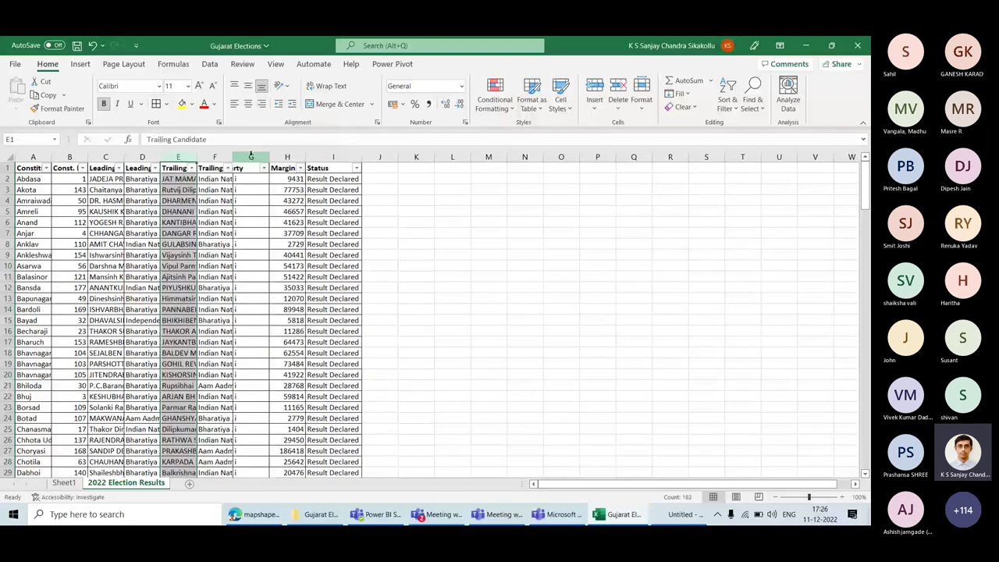
{"action": "left_click", "coordinate": [250, 157]}
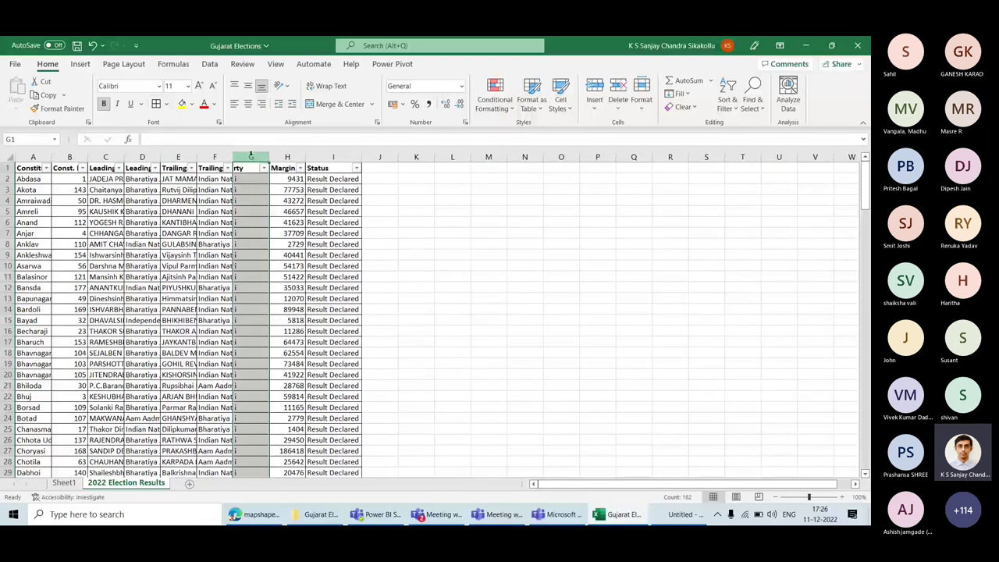
{"action": "right_click", "coordinate": [251, 157]}
{"action": "left_click", "coordinate": [296, 291]}
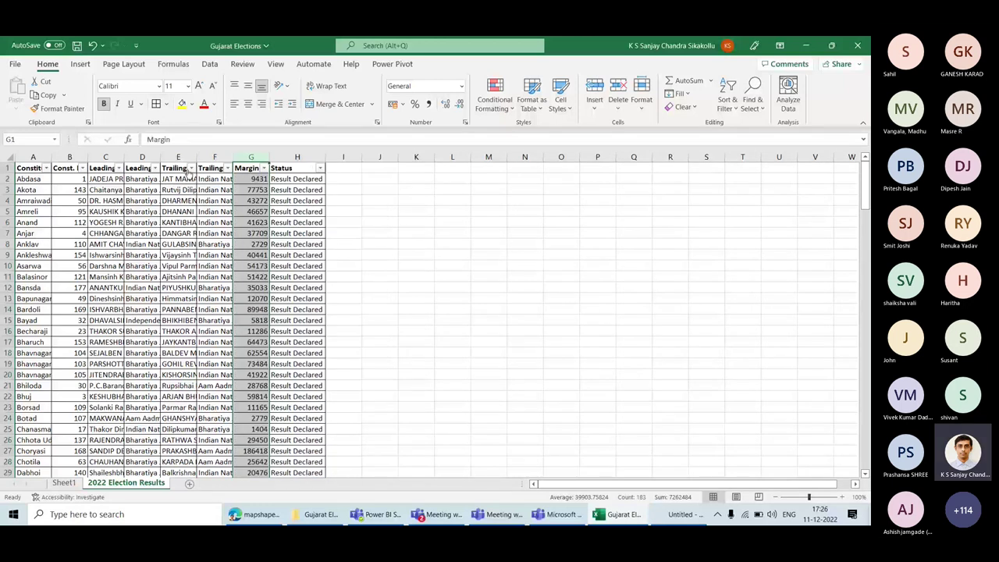
{"action": "left_click", "coordinate": [173, 168]}
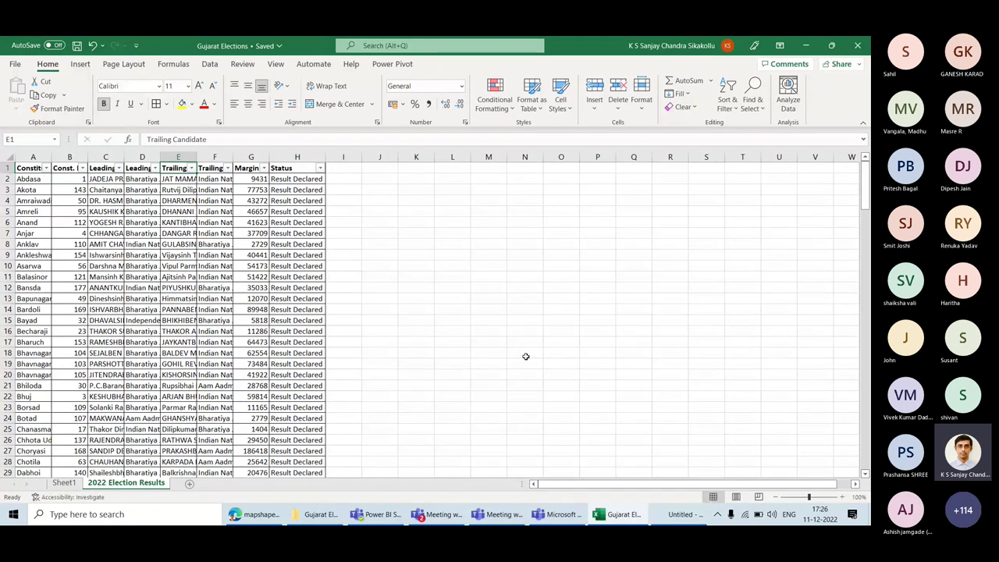
Step: Switch to Power BI Desktop and try to import the 2022 Election Results sheet from the Gujarat Elections workbook
{"action": "left_click", "coordinate": [657, 519]}
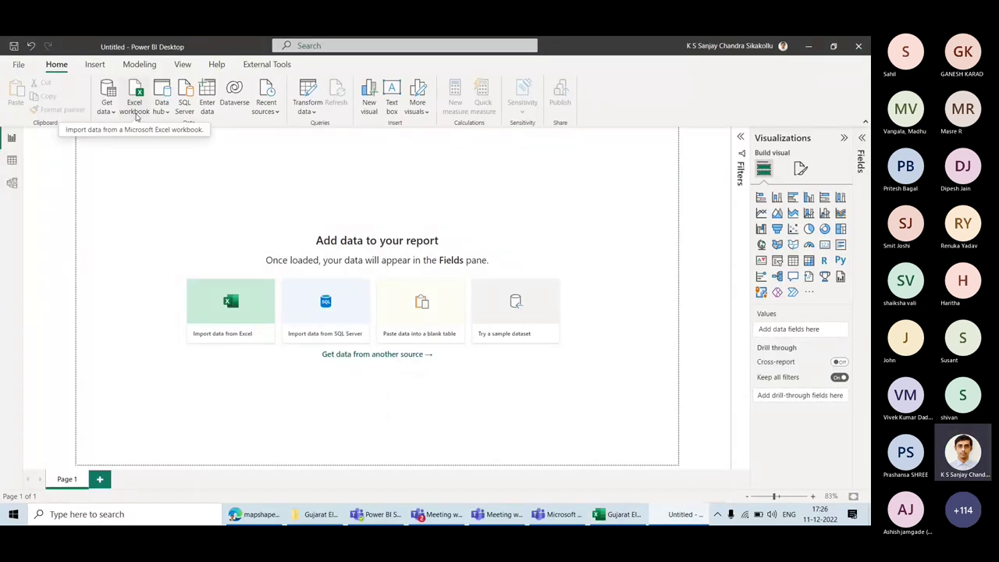
{"action": "left_click", "coordinate": [107, 110]}
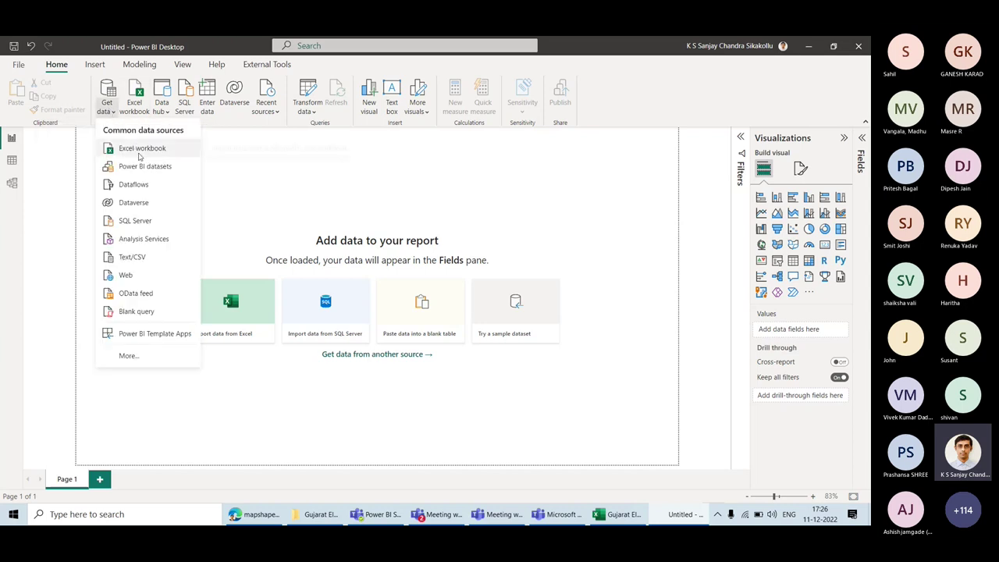
{"action": "left_click", "coordinate": [139, 155]}
{"action": "double_click", "coordinate": [151, 143]}
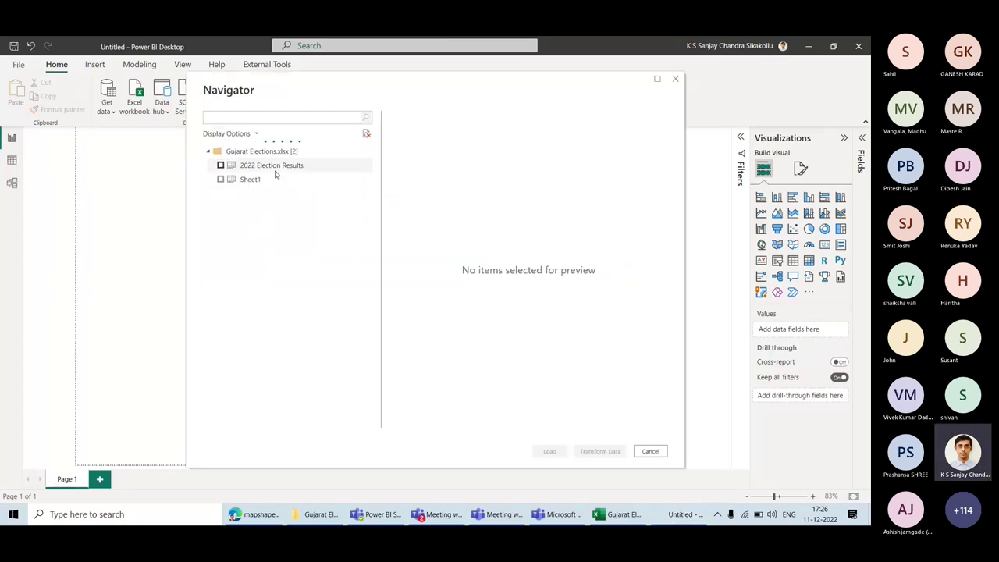
{"action": "left_click", "coordinate": [243, 166]}
{"action": "left_click", "coordinate": [221, 165]}
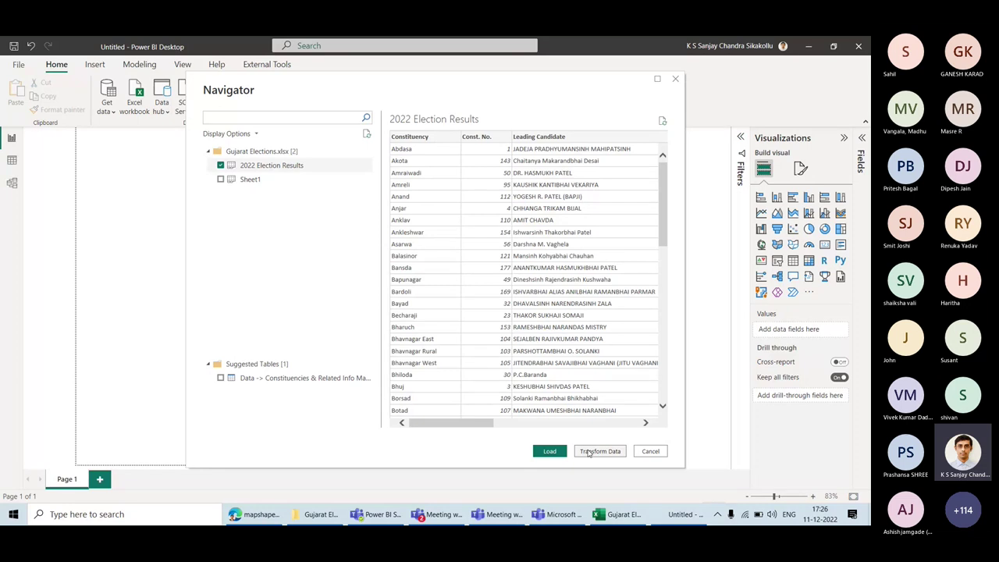
{"action": "key", "text": "alt+Tab"}
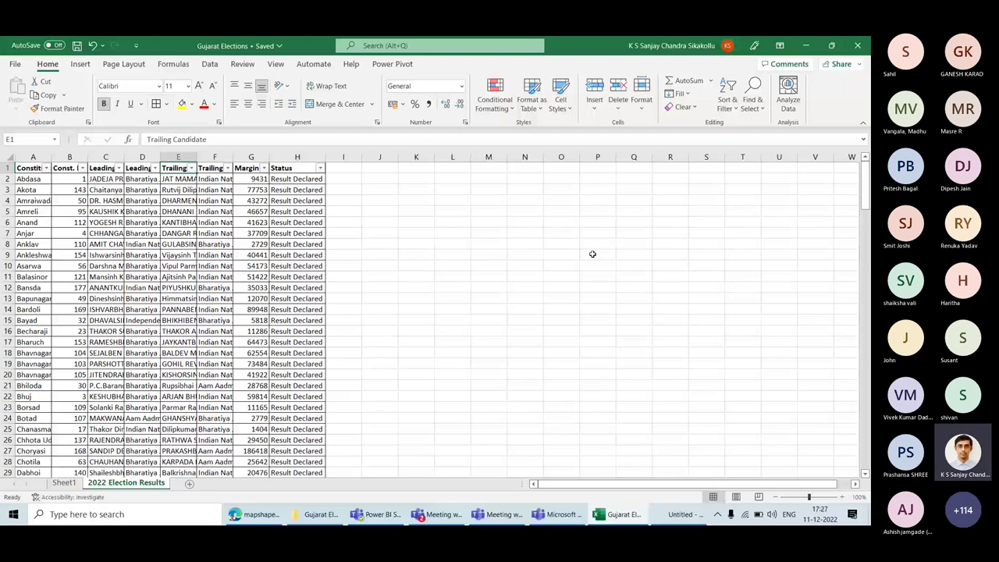
{"action": "key", "text": "alt+Tab"}
Step: Connect to the Gujarat Elections Excel workbook and open its 2022 Election Results sheet in Power Query Editor
{"action": "left_click", "coordinate": [106, 106]}
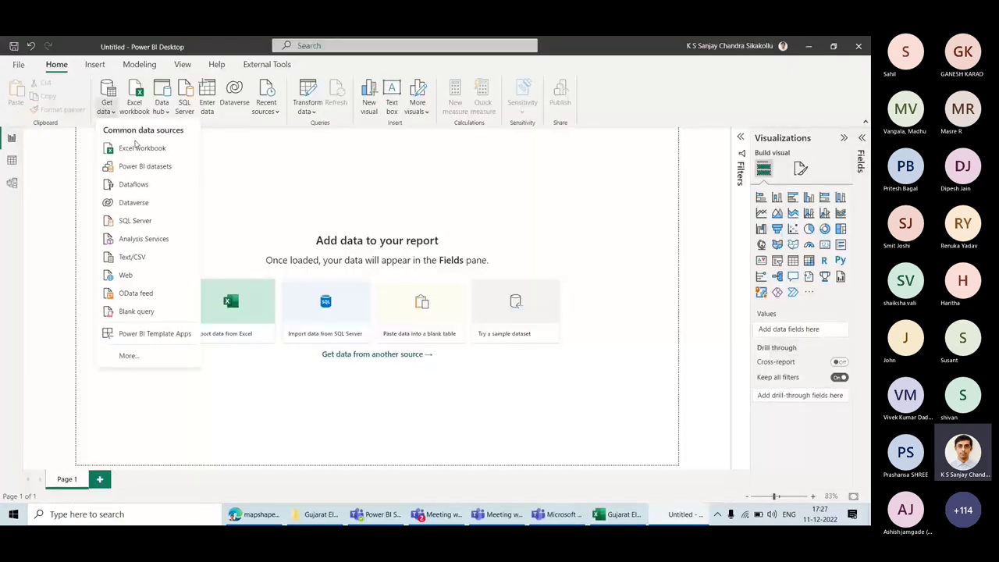
{"action": "left_click", "coordinate": [141, 148]}
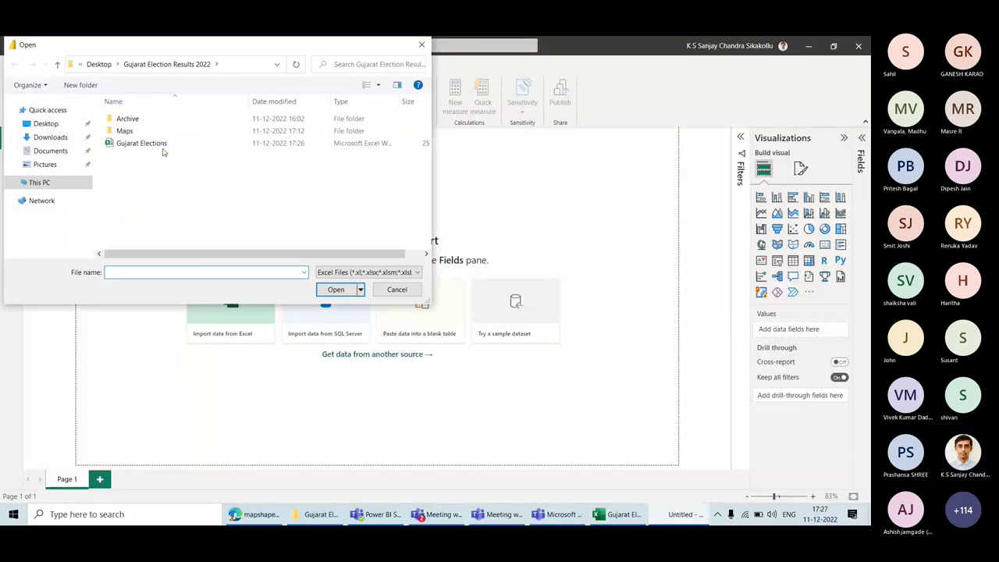
{"action": "double_click", "coordinate": [163, 148]}
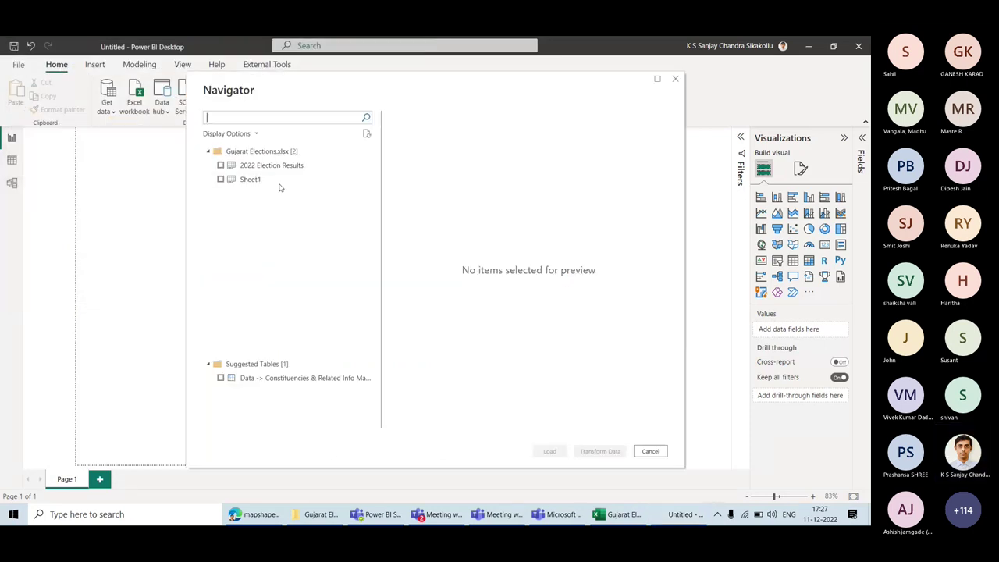
{"action": "left_click", "coordinate": [227, 166]}
{"action": "left_click", "coordinate": [223, 167]}
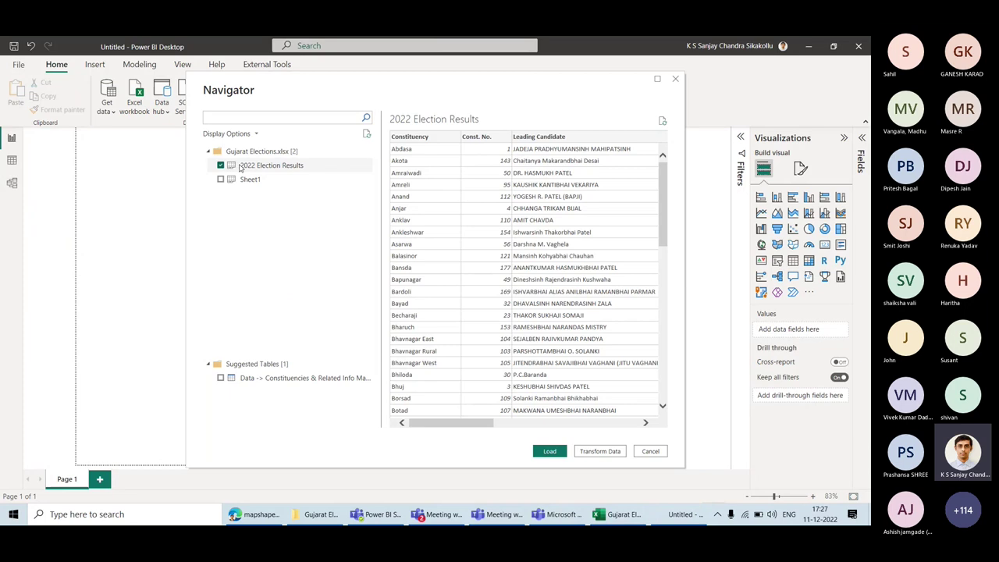
{"action": "left_click", "coordinate": [599, 451]}
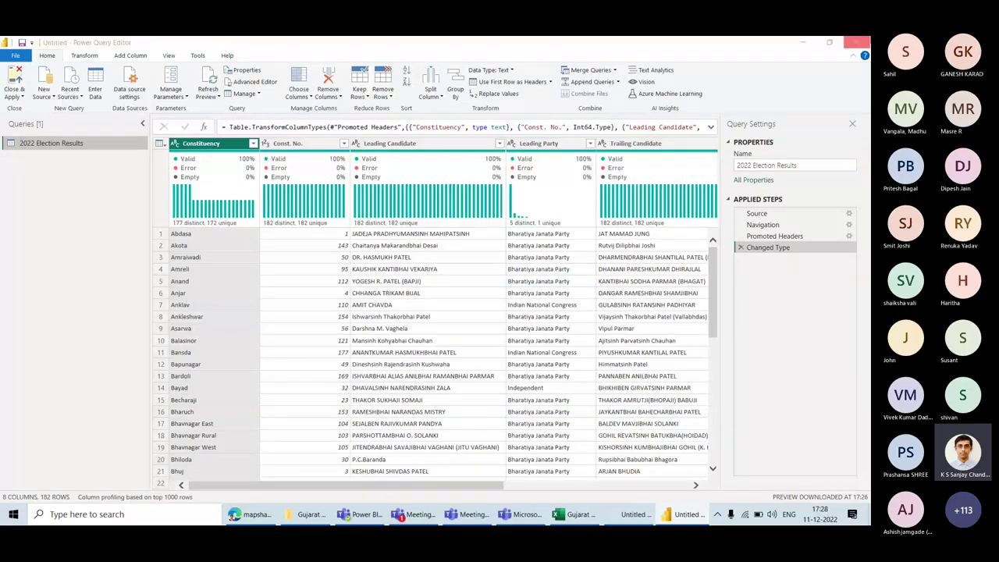
Step: Close Power Query Editor without applying the query and discard the pending 2022 Election Results changes
{"action": "left_click", "coordinate": [856, 42]}
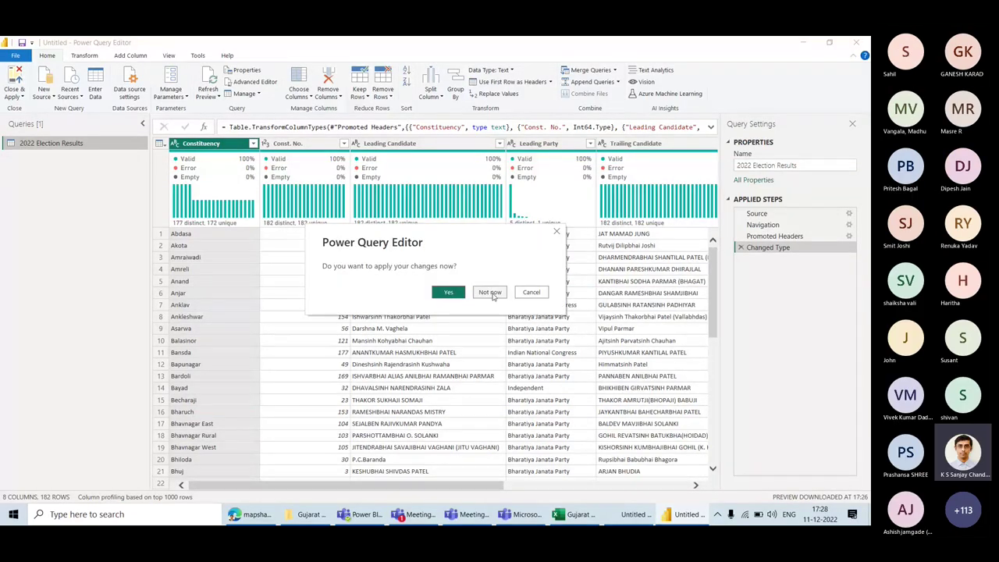
{"action": "left_click", "coordinate": [492, 294]}
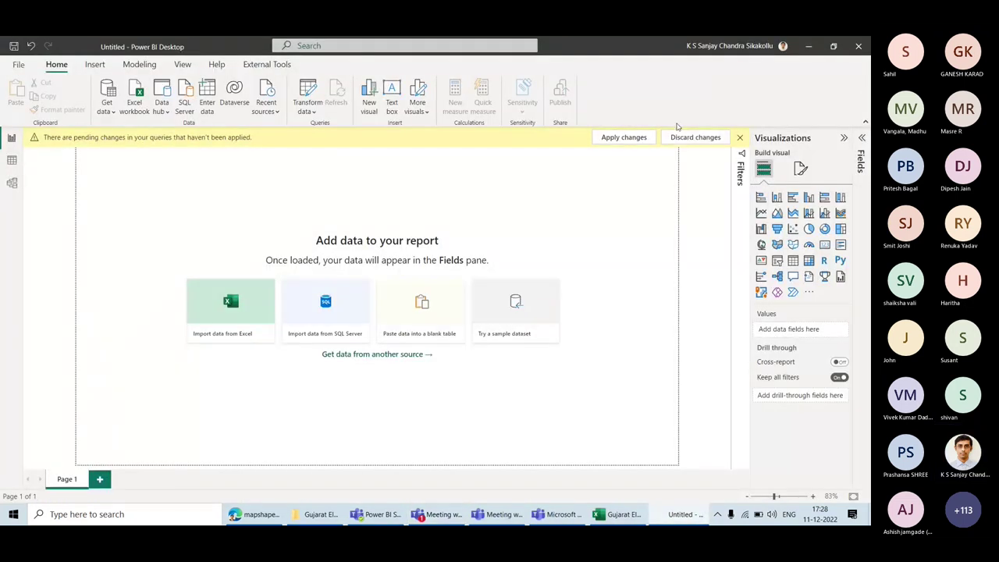
{"action": "left_click", "coordinate": [690, 138]}
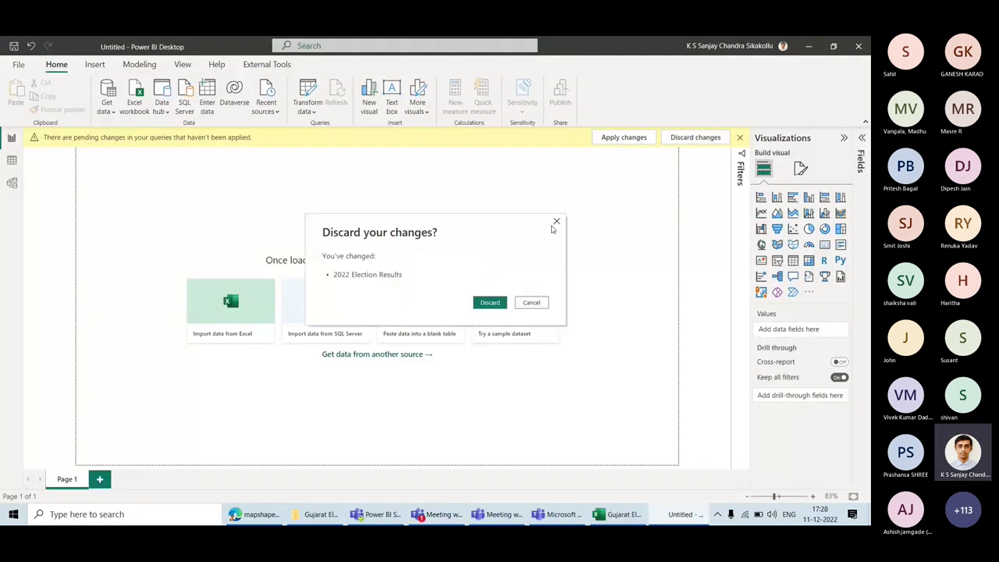
{"action": "left_click", "coordinate": [490, 301]}
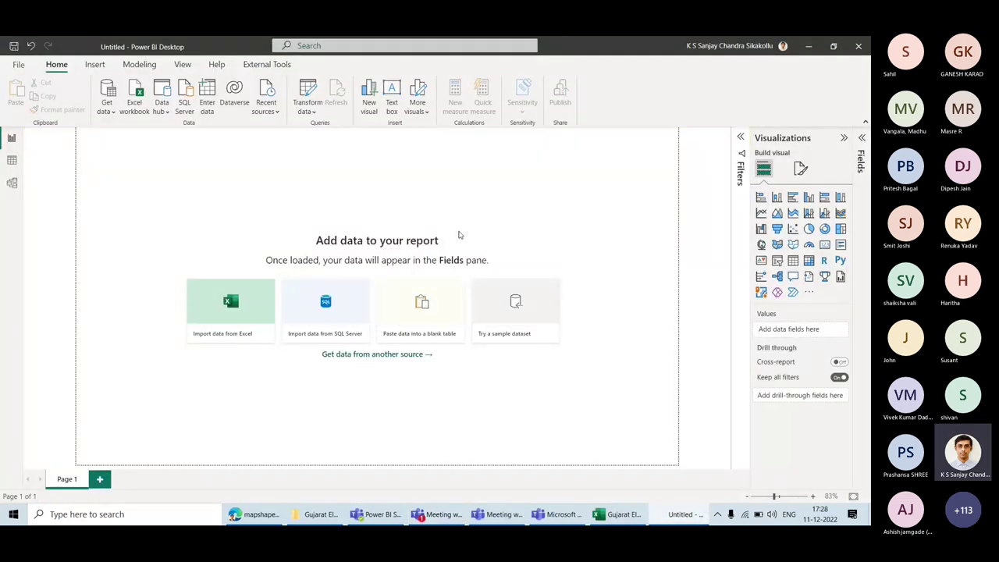
Step: Import the Gujarat Elections workbook again, select only the 2022 Election Results sheet, and open it for transformation in Power Query Editor
{"action": "left_click", "coordinate": [108, 108]}
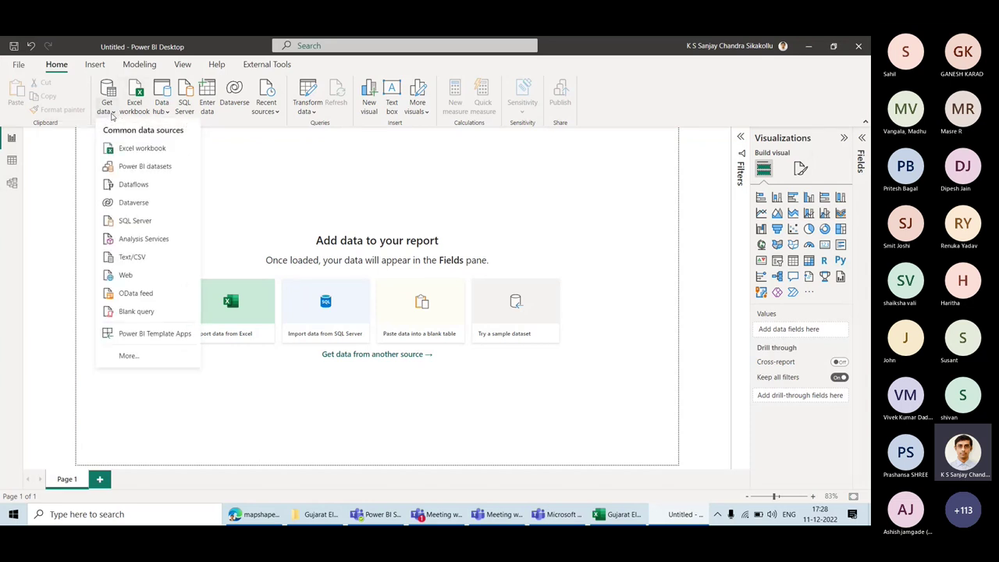
{"action": "left_click", "coordinate": [133, 153]}
{"action": "double_click", "coordinate": [161, 150]}
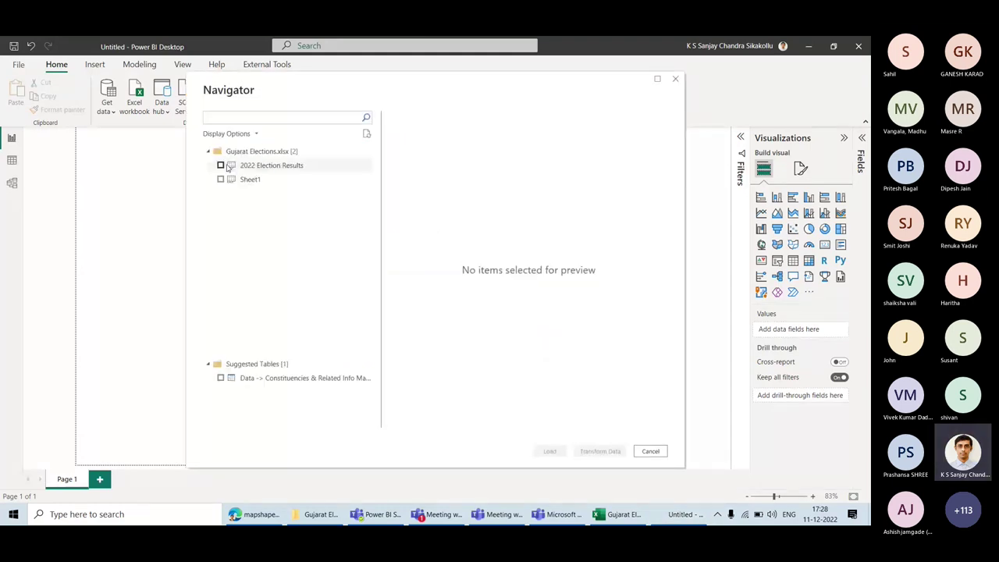
{"action": "left_click", "coordinate": [232, 166]}
{"action": "left_click", "coordinate": [220, 166]}
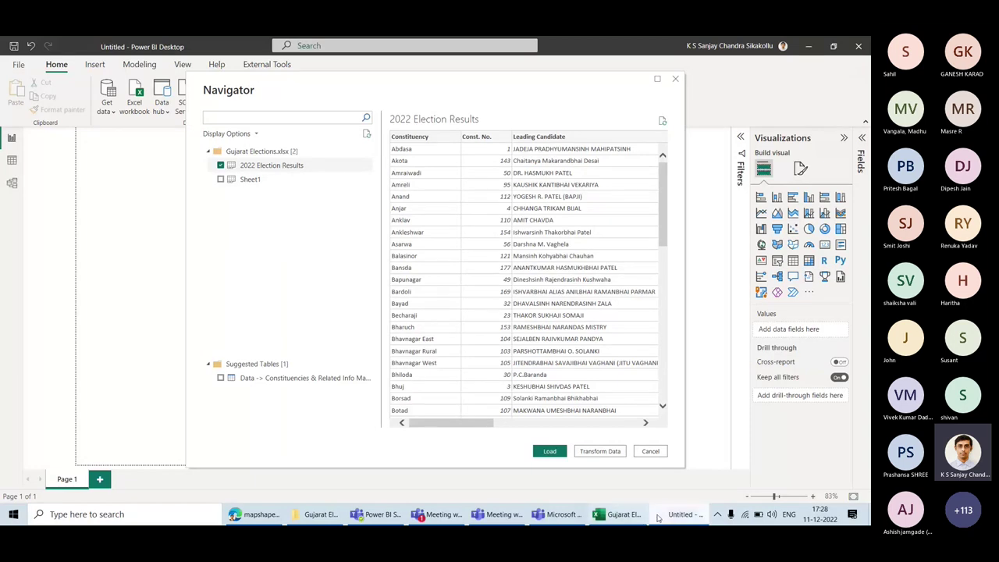
{"action": "left_click", "coordinate": [616, 521]}
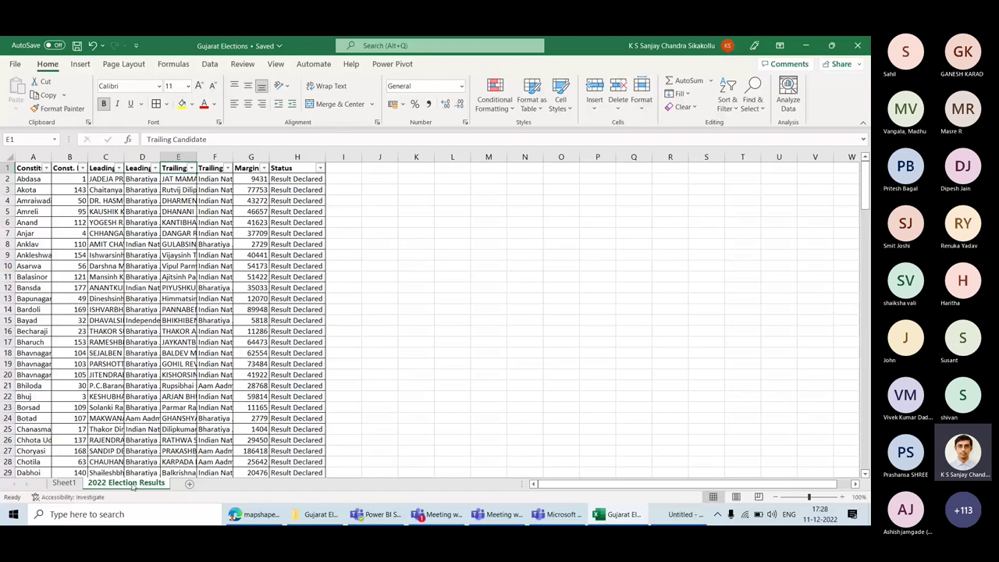
{"action": "left_click", "coordinate": [624, 515]}
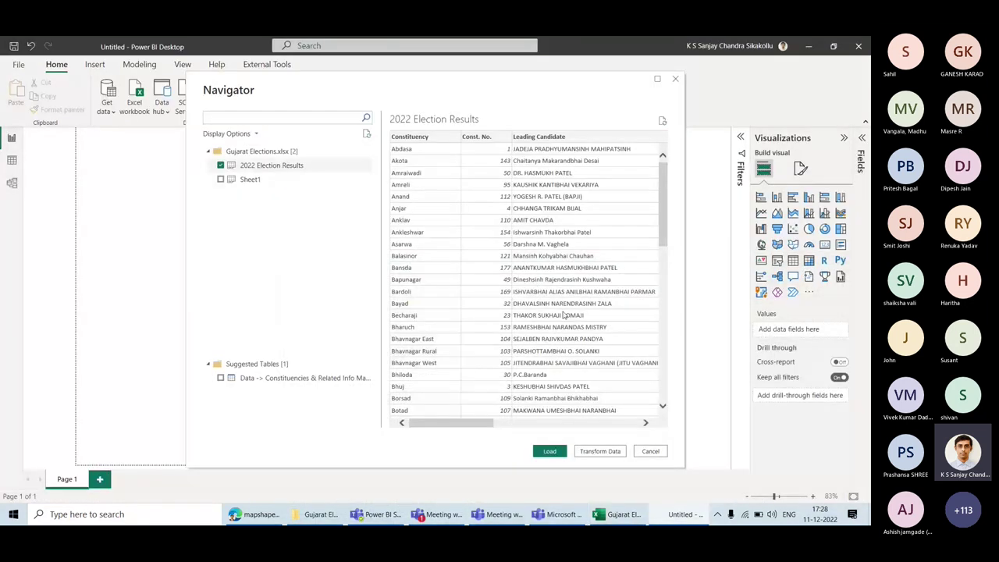
{"action": "left_click", "coordinate": [279, 180]}
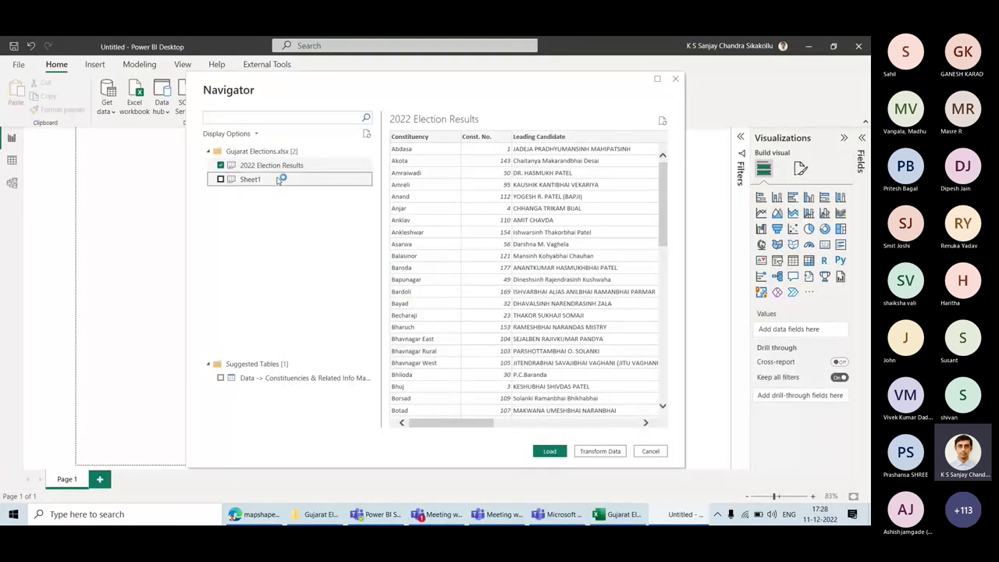
{"action": "left_click", "coordinate": [293, 167]}
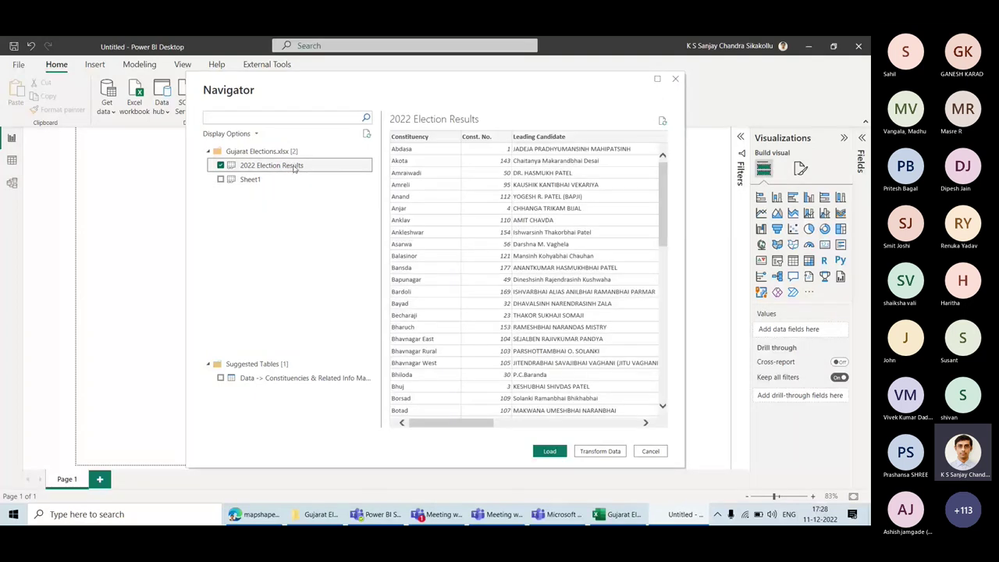
{"action": "left_click", "coordinate": [599, 453]}
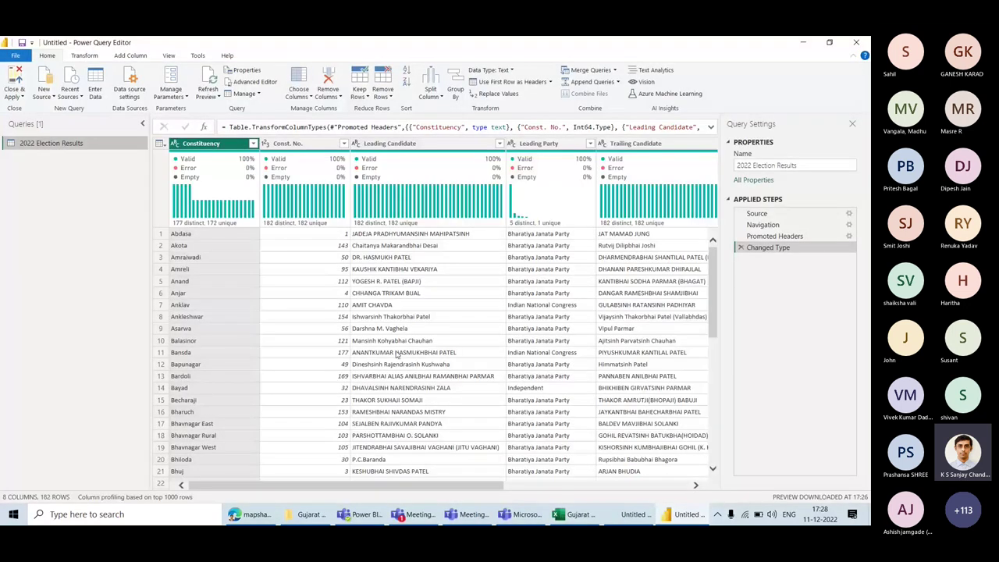
Step: Examine all columns of the 2022 Election Results query, from Constituency through Status
{"action": "scroll", "coordinate": [312, 369], "scroll_direction": "right", "scroll_amount": 5}
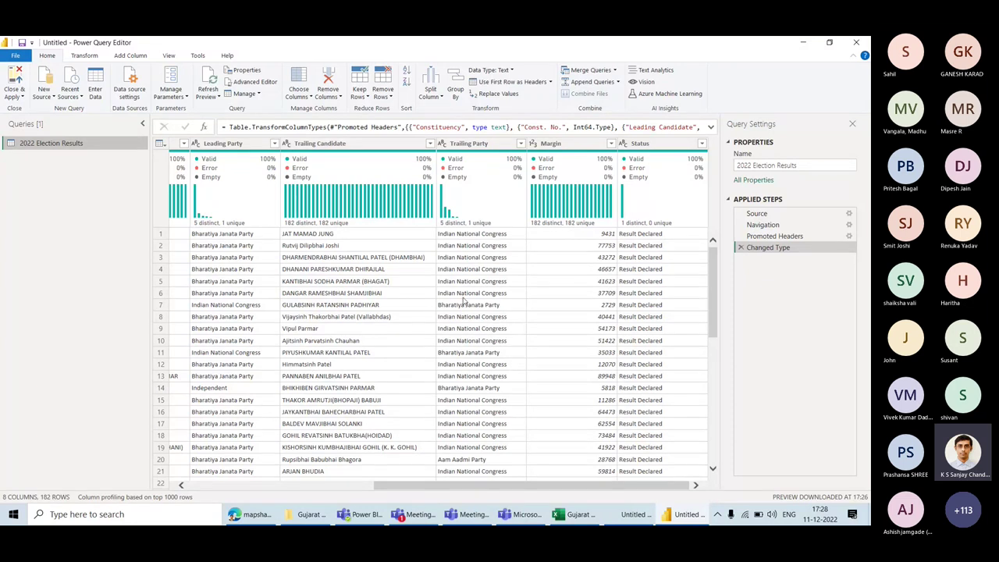
{"action": "scroll", "coordinate": [463, 299], "scroll_direction": "left", "scroll_amount": 5}
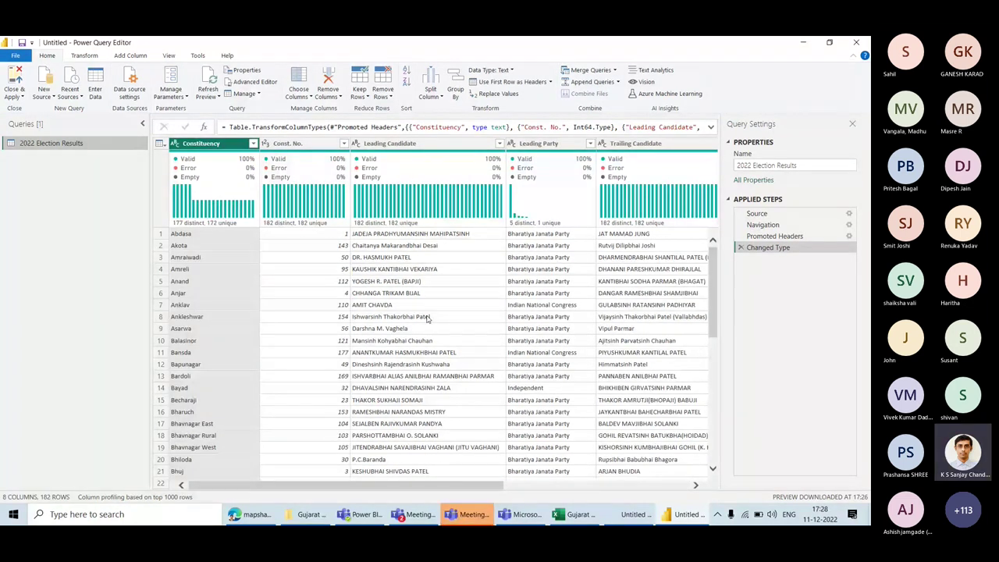
{"action": "scroll", "coordinate": [427, 319], "scroll_direction": "right", "scroll_amount": 5}
{"action": "scroll", "coordinate": [427, 319], "scroll_direction": "left", "scroll_amount": 5}
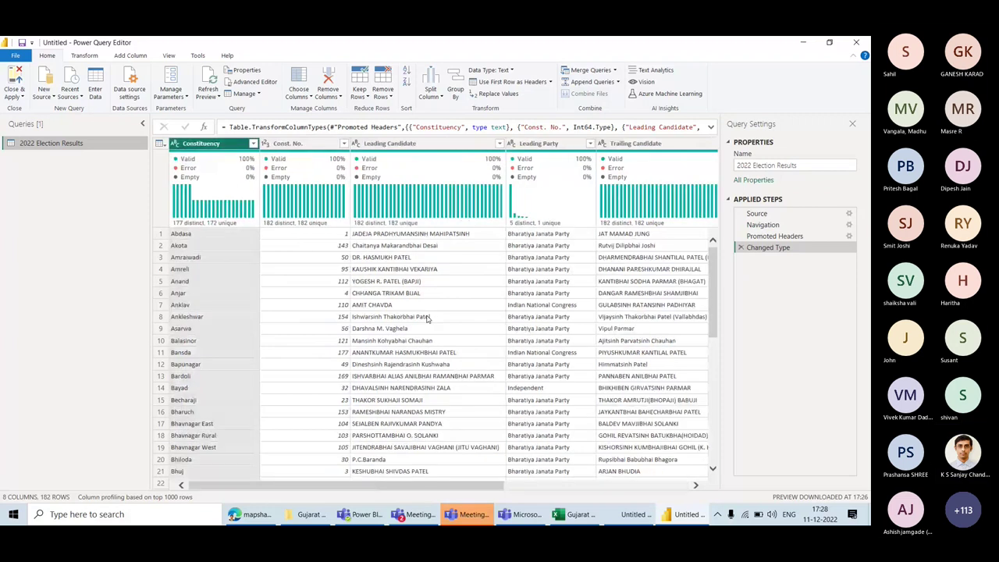
{"action": "scroll", "coordinate": [297, 326], "scroll_direction": "right", "scroll_amount": 5}
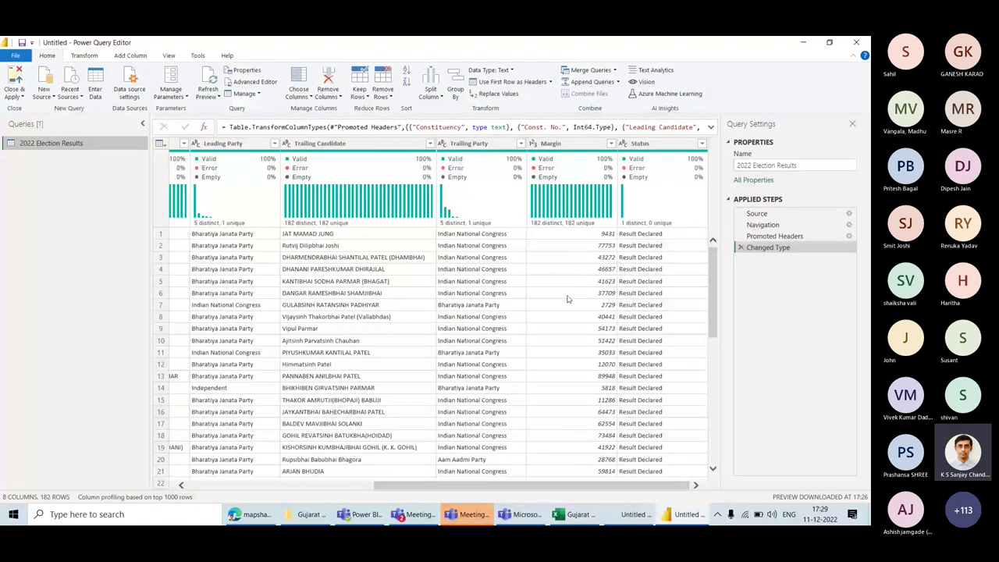
{"action": "scroll", "coordinate": [295, 312], "scroll_direction": "left", "scroll_amount": 5}
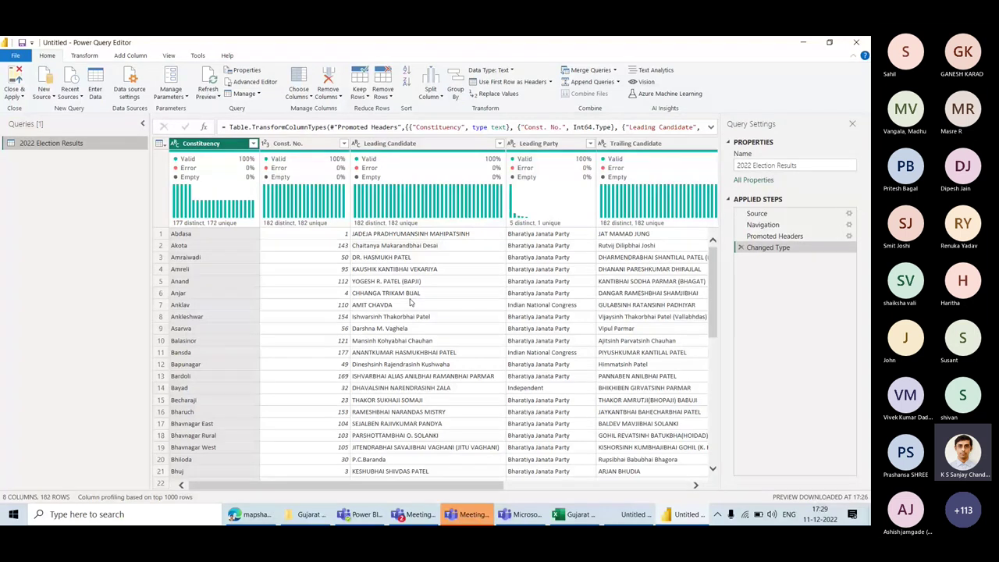
Step: Capitalize each word in the Leading Candidate column of the 2022 Election Results query
{"action": "scroll", "coordinate": [411, 301], "scroll_direction": "right", "scroll_amount": 3}
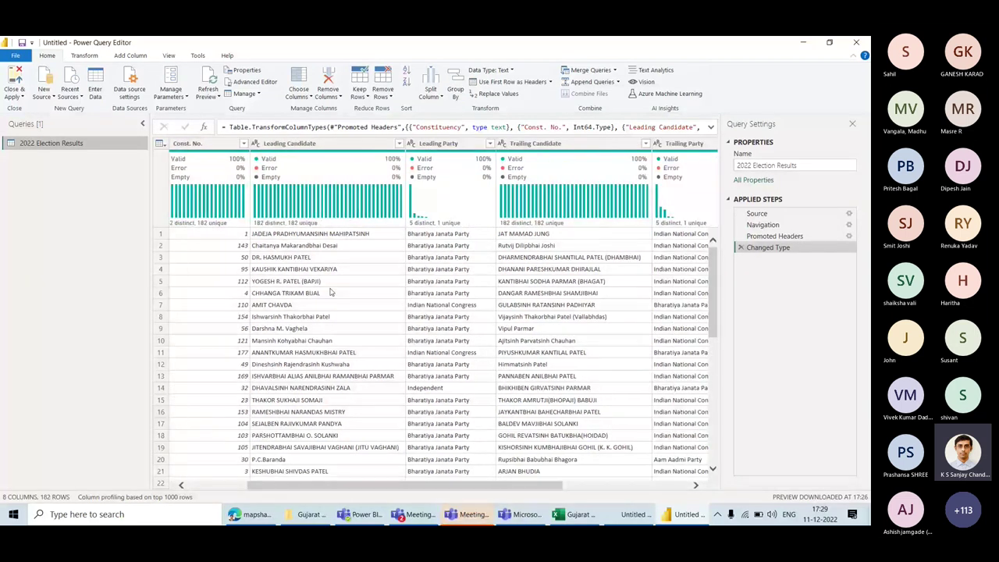
{"action": "scroll", "coordinate": [330, 291], "scroll_direction": "left", "scroll_amount": 3}
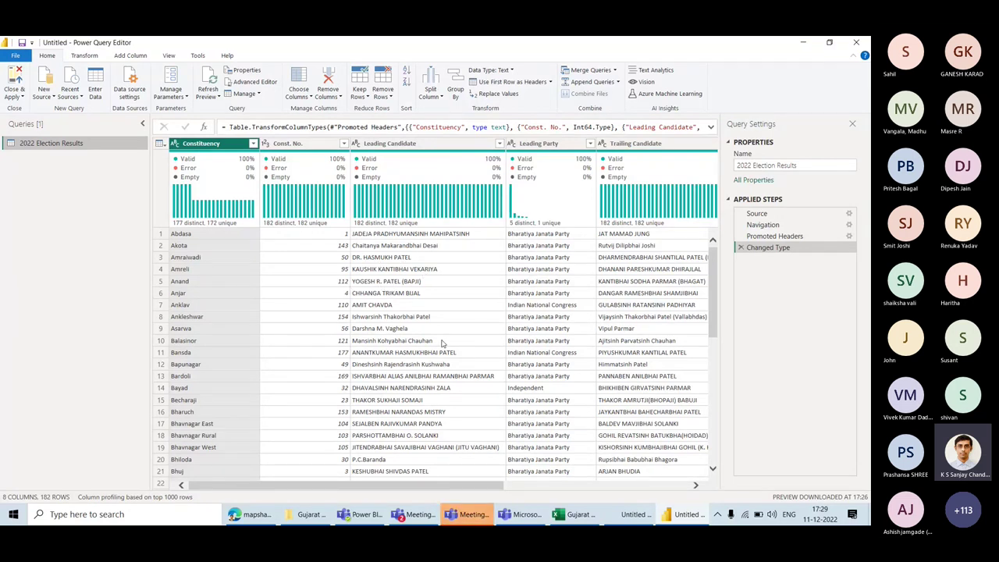
{"action": "scroll", "coordinate": [442, 343], "scroll_direction": "right", "scroll_amount": 1}
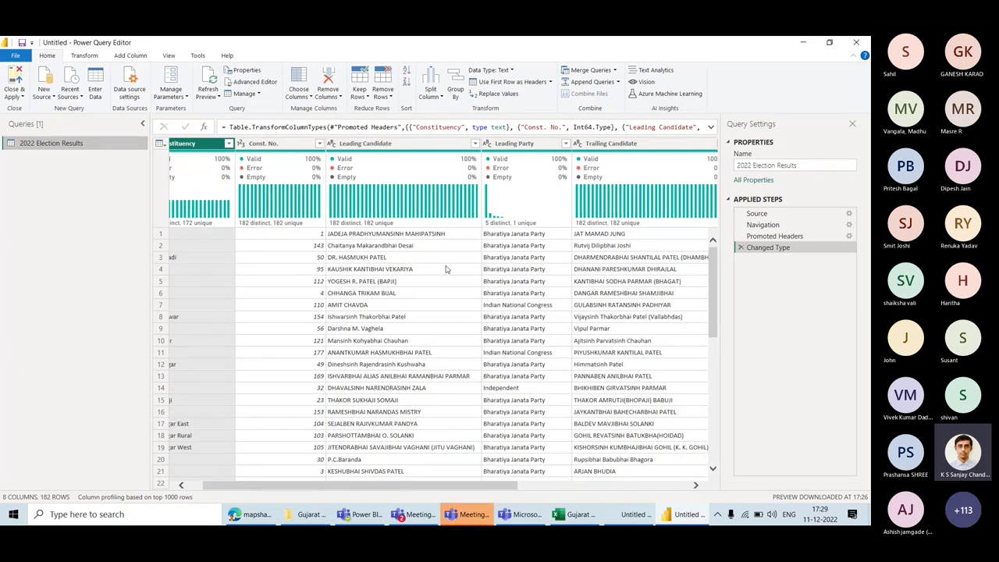
{"action": "left_click", "coordinate": [396, 145]}
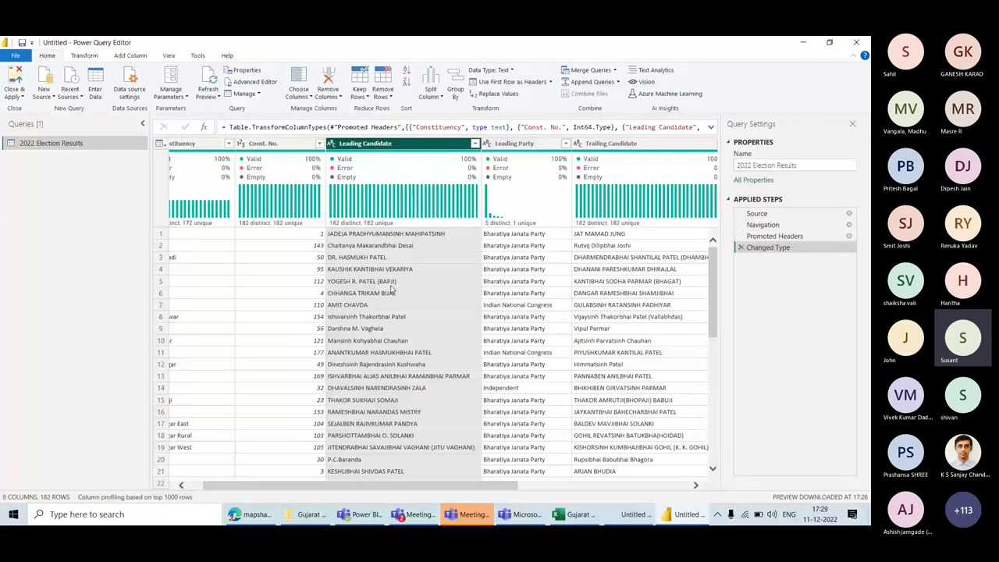
{"action": "left_click", "coordinate": [85, 56]}
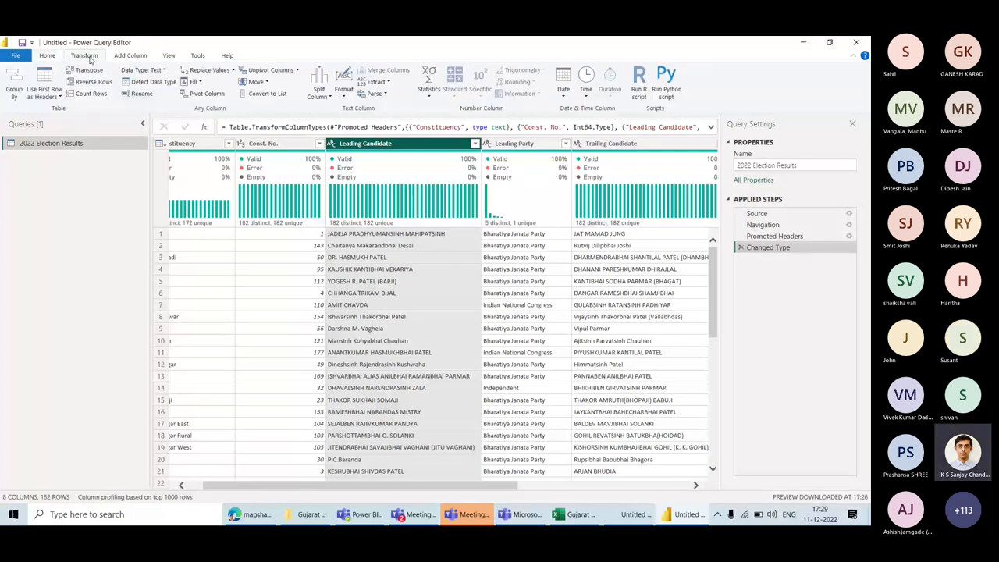
{"action": "left_click", "coordinate": [344, 95]}
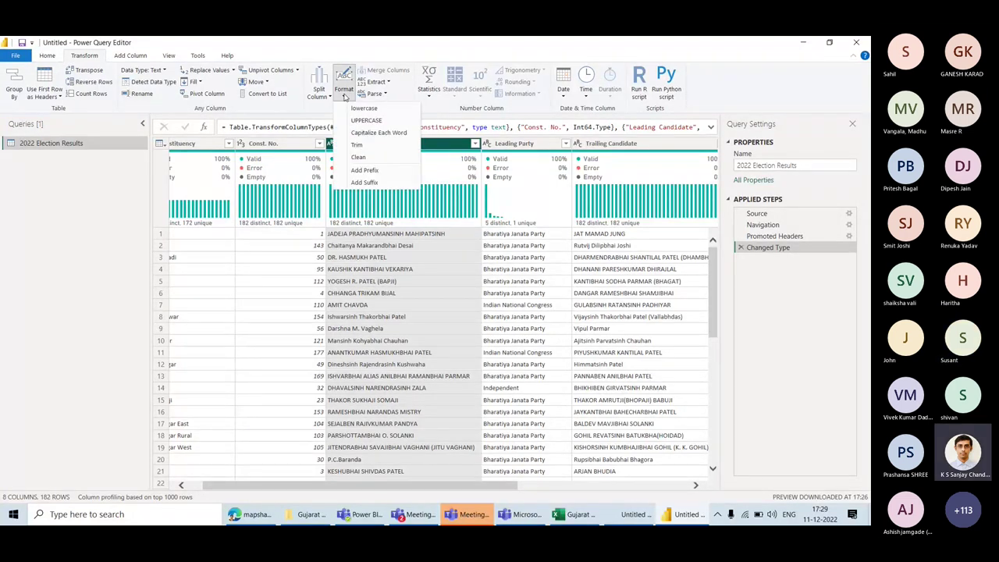
{"action": "left_click", "coordinate": [367, 132]}
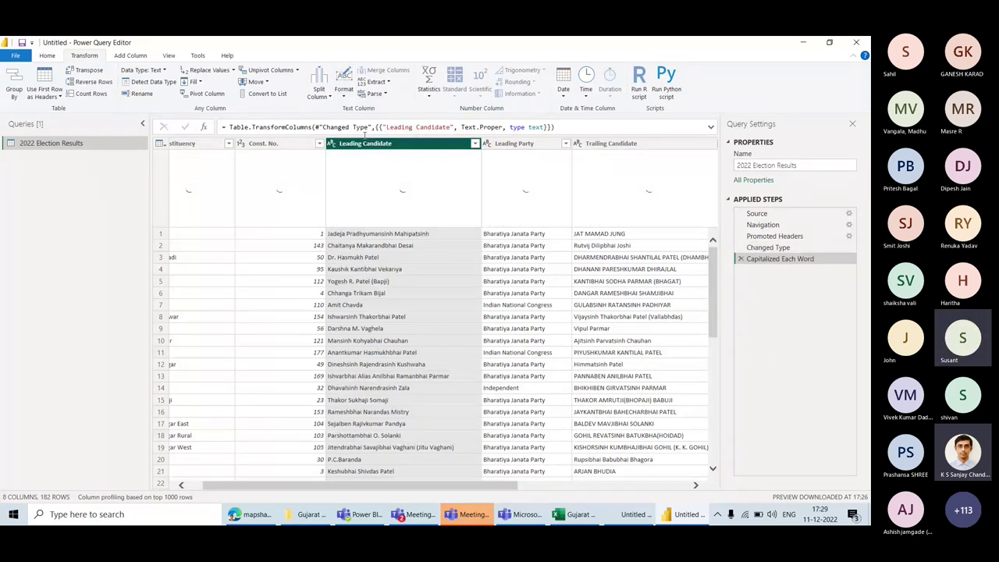
Step: Remove the Capitalized Each Word step applied to the Leading Candidate column
{"action": "scroll", "coordinate": [400, 407], "scroll_direction": "right", "scroll_amount": 3}
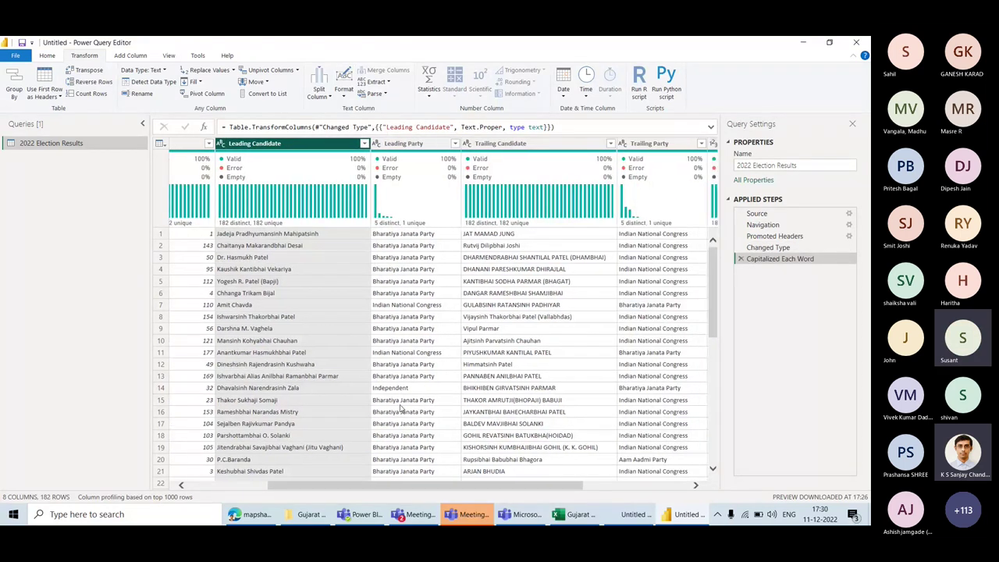
{"action": "left_click", "coordinate": [502, 158]}
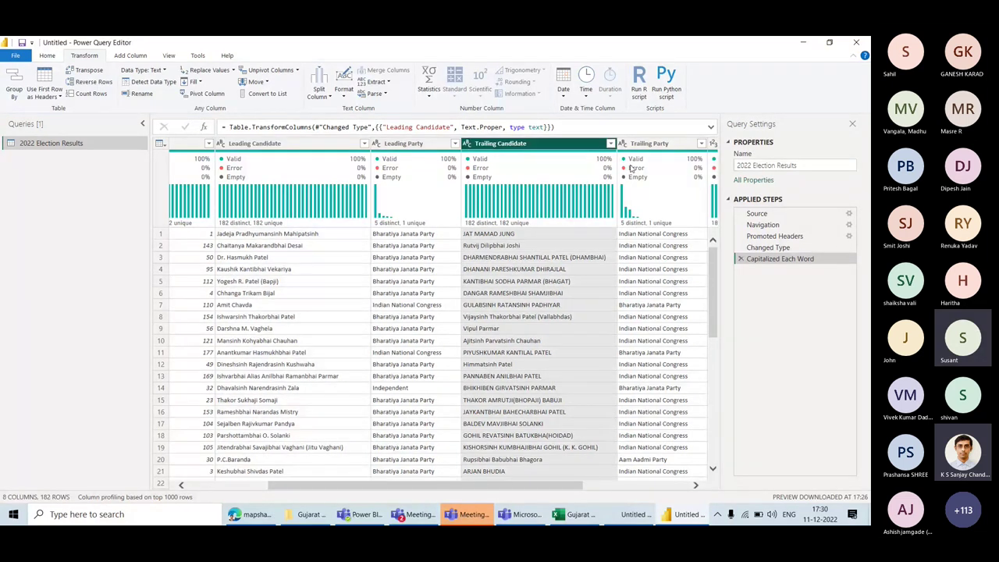
{"action": "left_click", "coordinate": [740, 259]}
Step: Apply Capitalize Each Word to the Leading Candidate column and to the Trailing Candidate column
{"action": "left_click", "coordinate": [310, 146]}
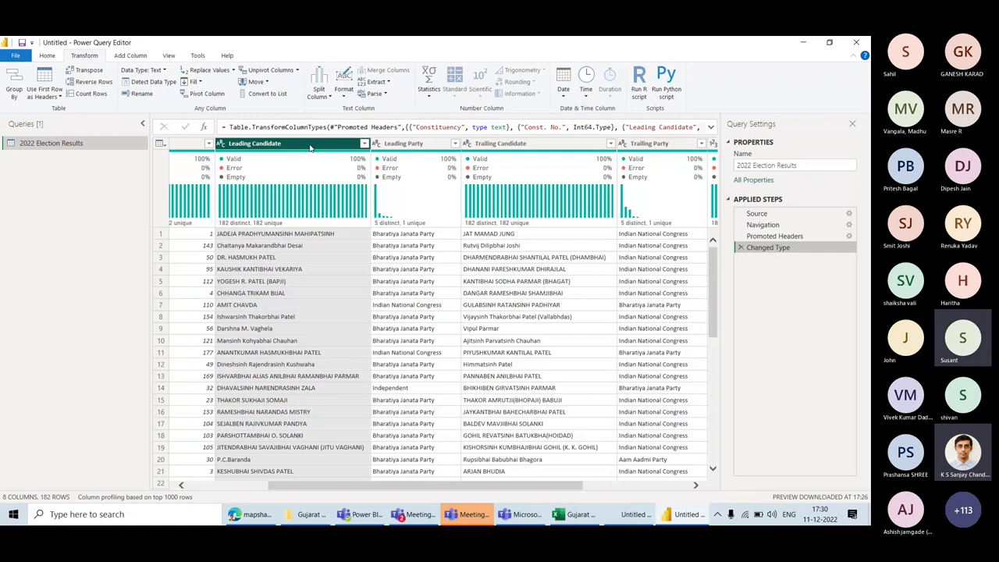
{"action": "left_click", "coordinate": [490, 145]}
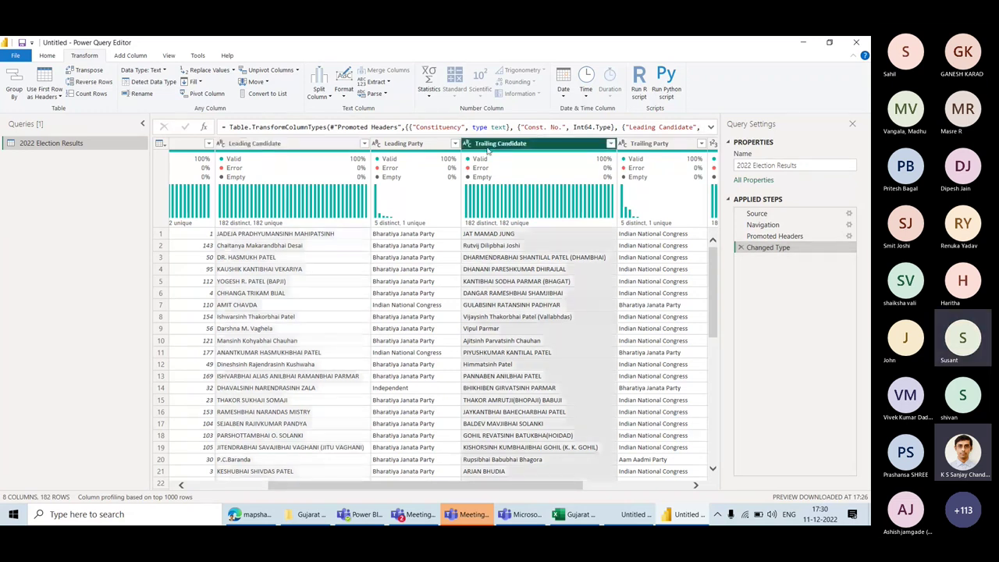
{"action": "left_click", "coordinate": [315, 148]}
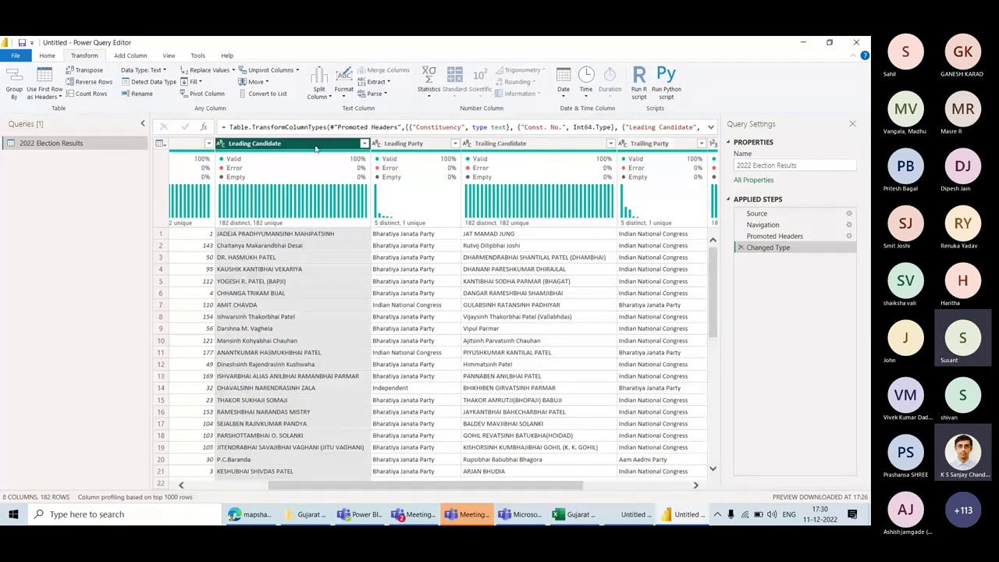
{"action": "left_click", "coordinate": [344, 90]}
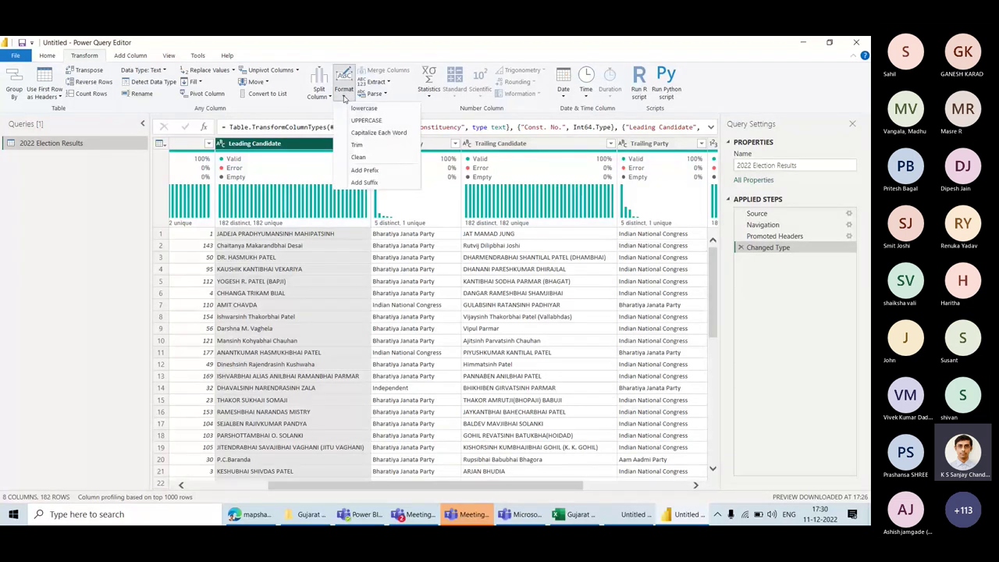
{"action": "left_click", "coordinate": [359, 132]}
{"action": "left_click", "coordinate": [507, 149]}
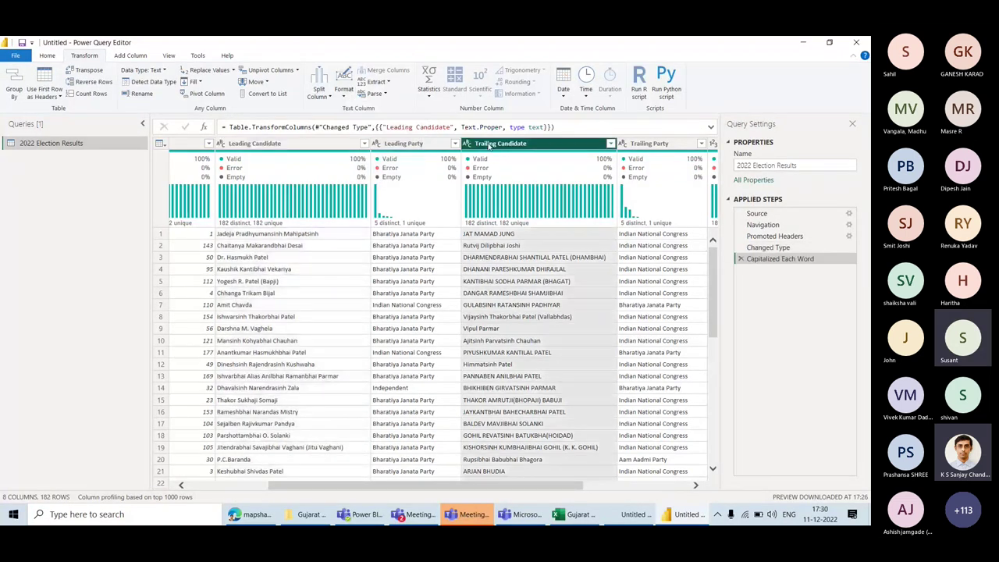
{"action": "left_click", "coordinate": [344, 88]}
{"action": "left_click", "coordinate": [374, 133]}
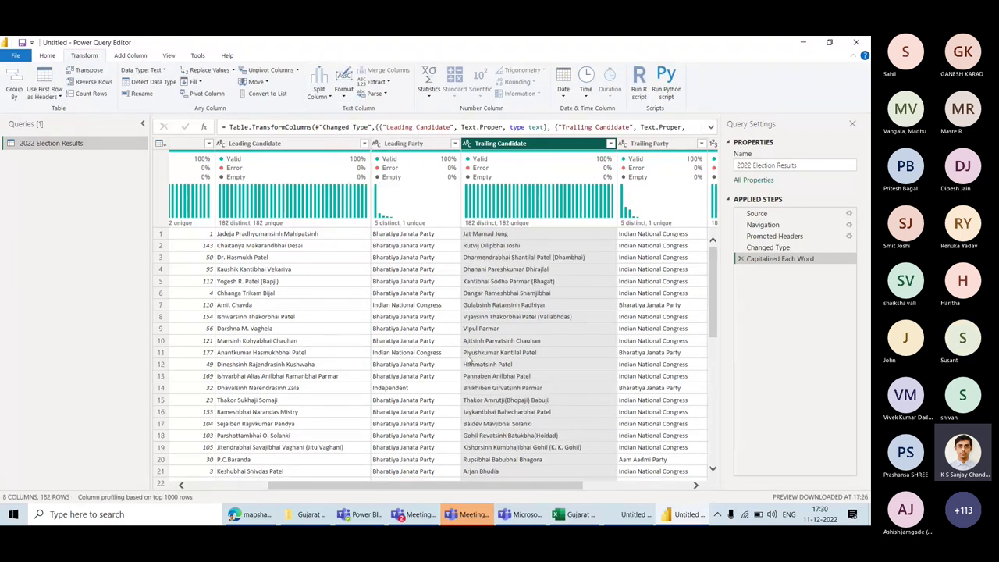
Step: Review the reformatted candidate names and remove the Capitalized Each Word step covering both candidate columns
{"action": "scroll", "coordinate": [468, 359], "scroll_direction": "down", "scroll_amount": 3}
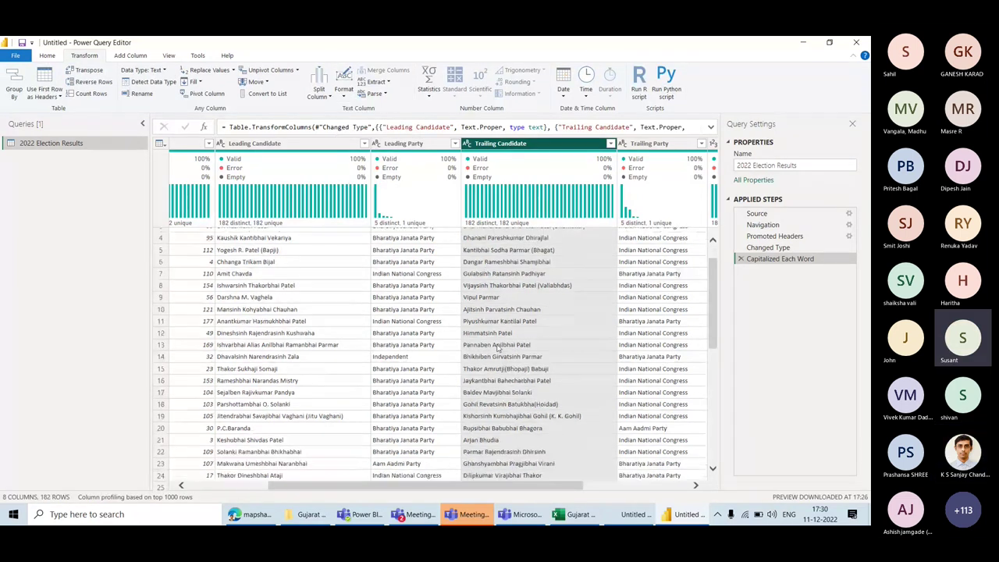
{"action": "scroll", "coordinate": [497, 349], "scroll_direction": "up", "scroll_amount": 3}
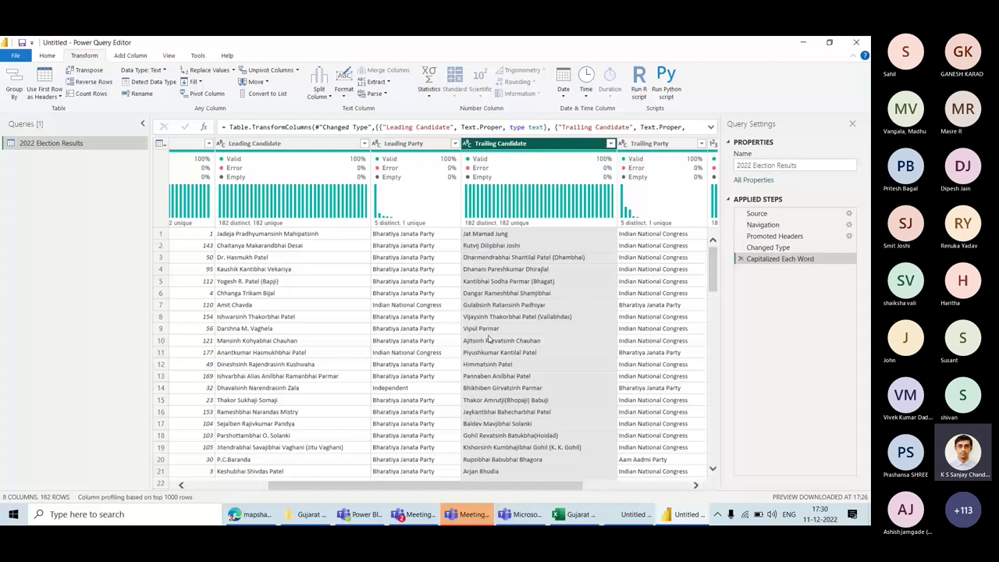
{"action": "scroll", "coordinate": [519, 302], "scroll_direction": "right", "scroll_amount": 3}
{"action": "scroll", "coordinate": [519, 302], "scroll_direction": "left", "scroll_amount": 5}
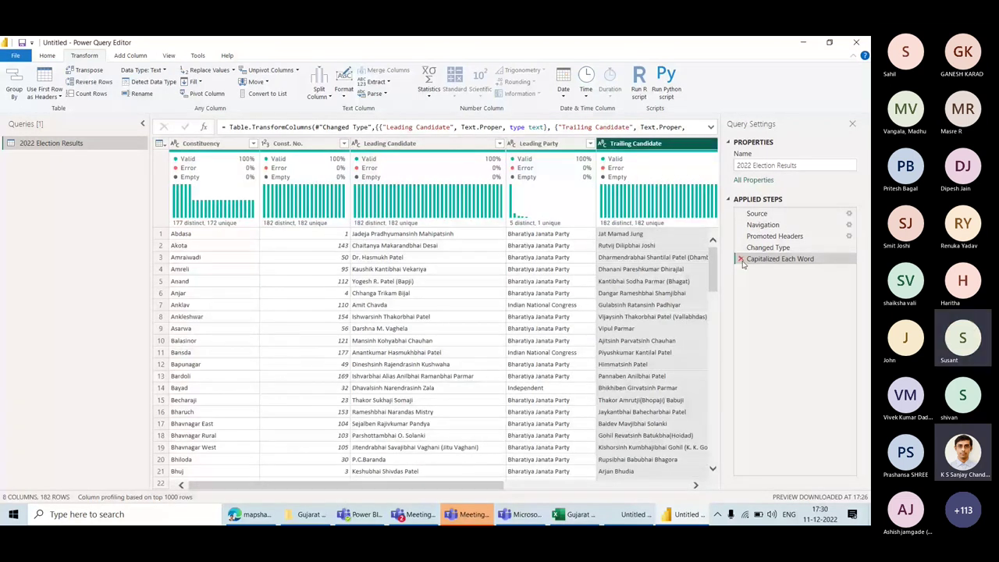
{"action": "left_click", "coordinate": [741, 259]}
Step: Reapply Capitalize Each Word to the Leading Candidate and Trailing Candidate columns, one column at a time
{"action": "left_click", "coordinate": [258, 144]}
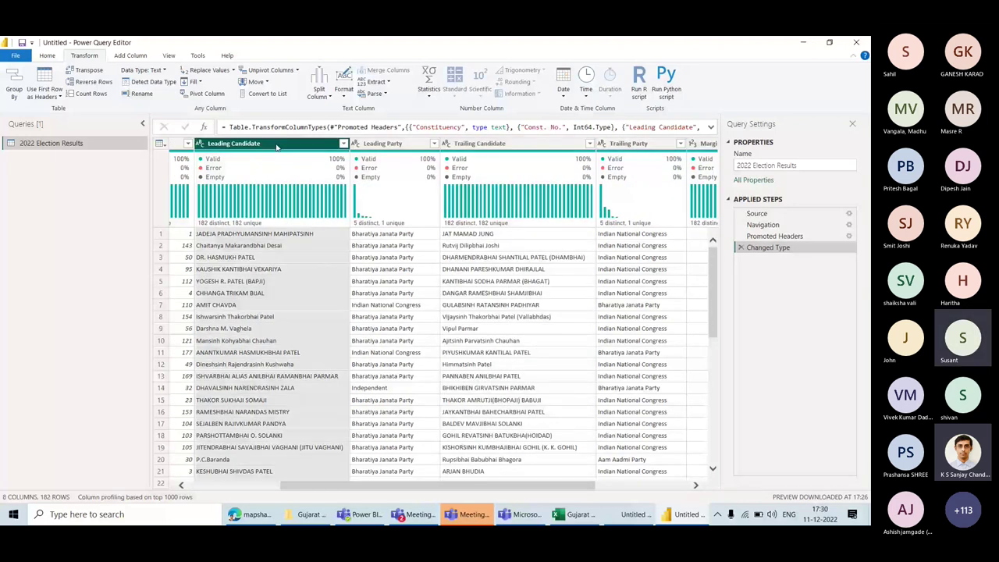
{"action": "left_click", "coordinate": [479, 144], "text": "ctrl"}
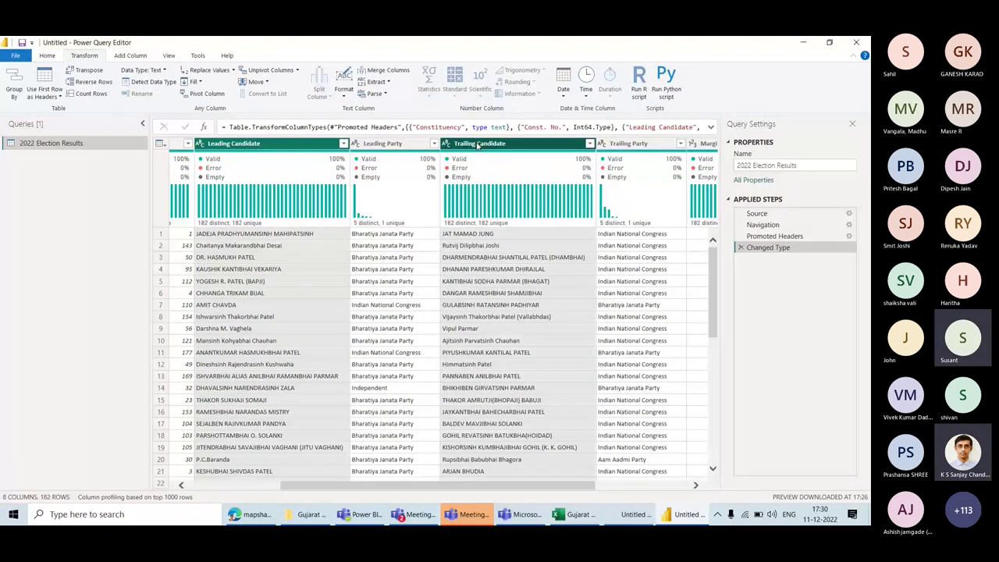
{"action": "left_click", "coordinate": [304, 146]}
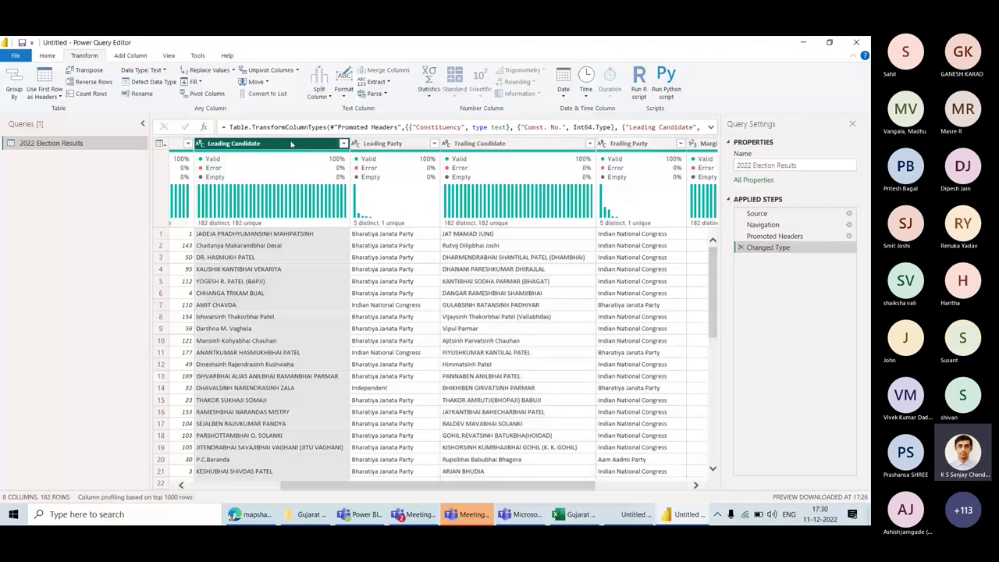
{"action": "left_click", "coordinate": [344, 86]}
{"action": "left_click", "coordinate": [378, 133]}
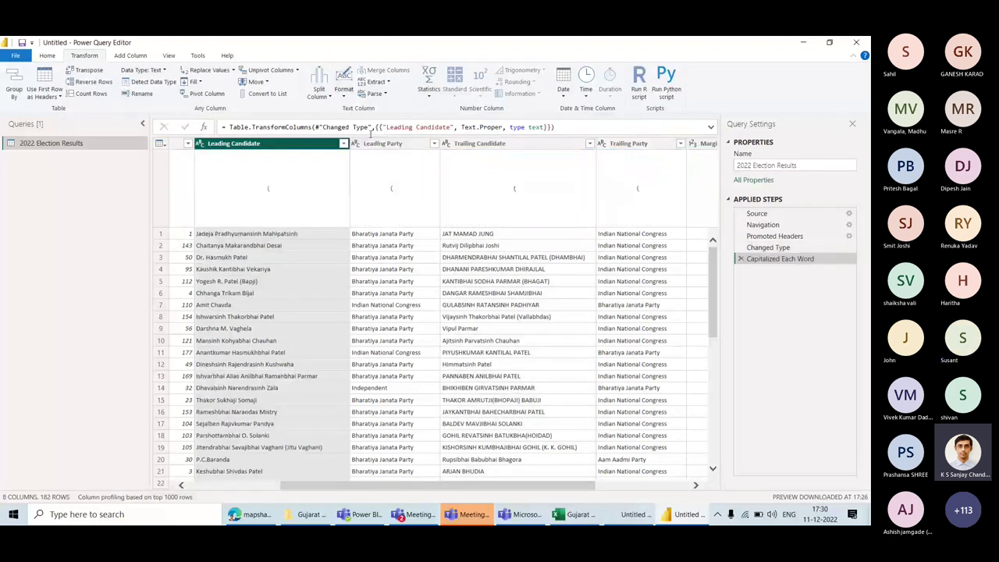
{"action": "left_click", "coordinate": [479, 144]}
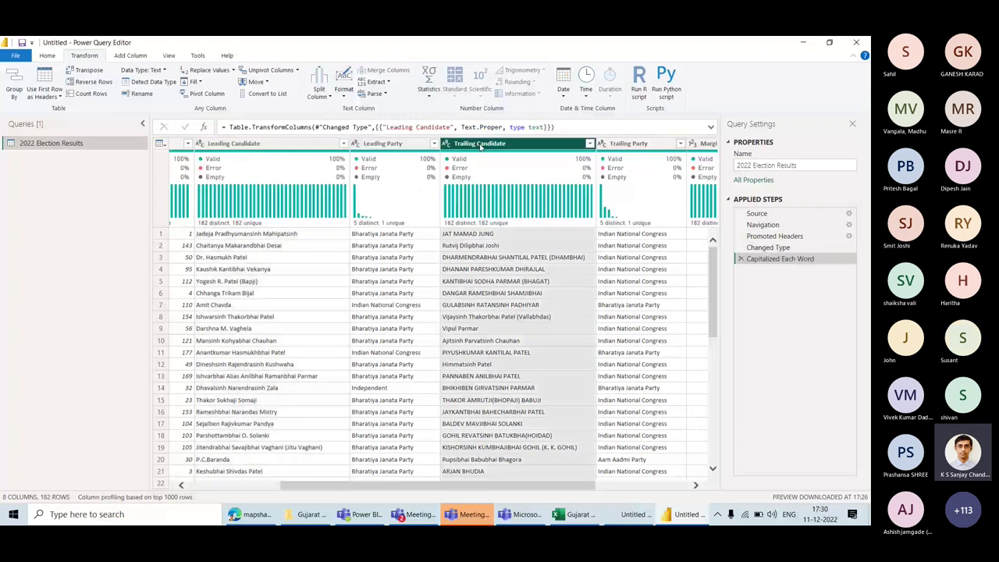
{"action": "left_click", "coordinate": [344, 86]}
{"action": "left_click", "coordinate": [374, 133]}
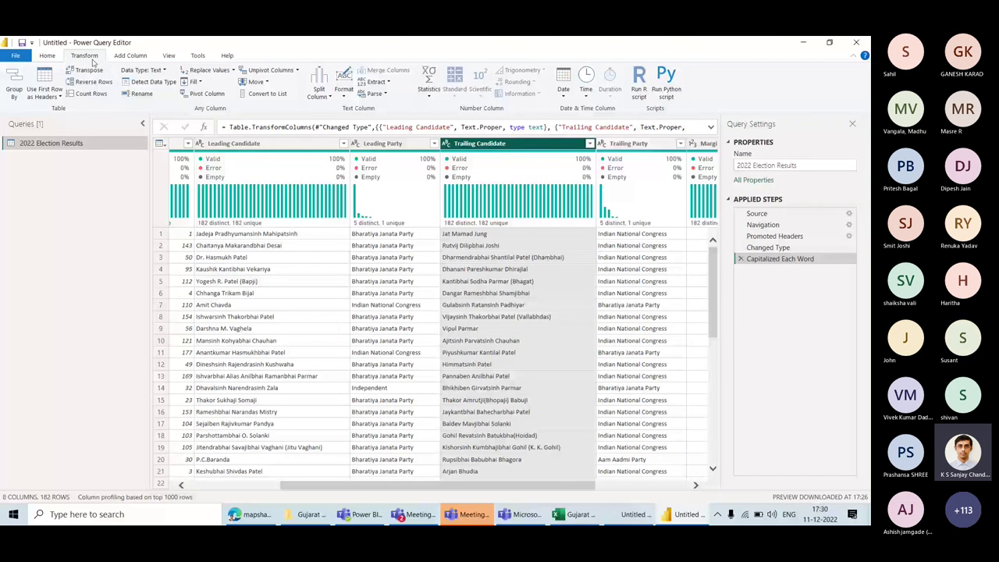
{"action": "scroll", "coordinate": [92, 48], "scroll_direction": "up", "scroll_amount": 1}
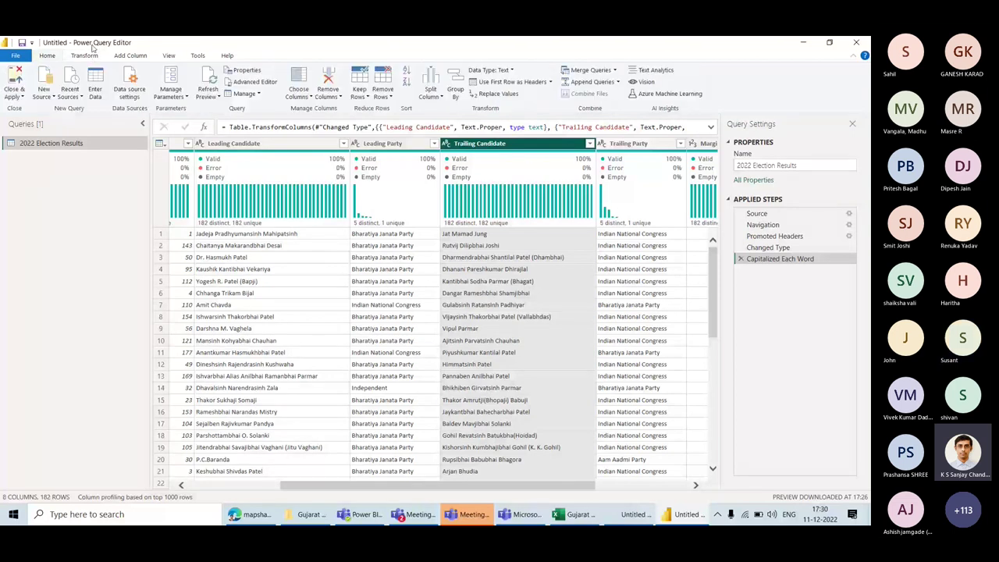
{"action": "left_click", "coordinate": [82, 57]}
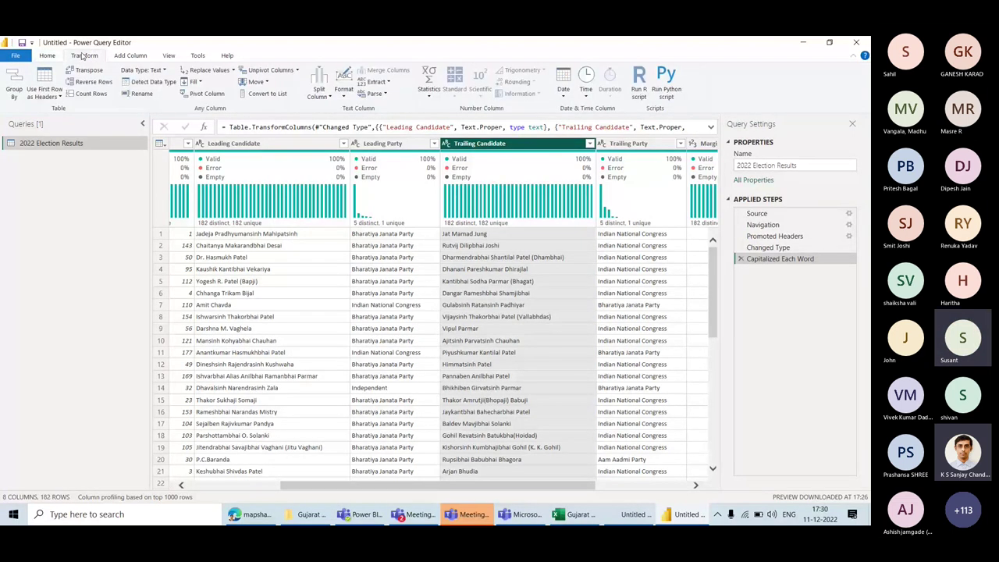
{"action": "left_click", "coordinate": [344, 93]}
{"action": "key", "text": "Escape"}
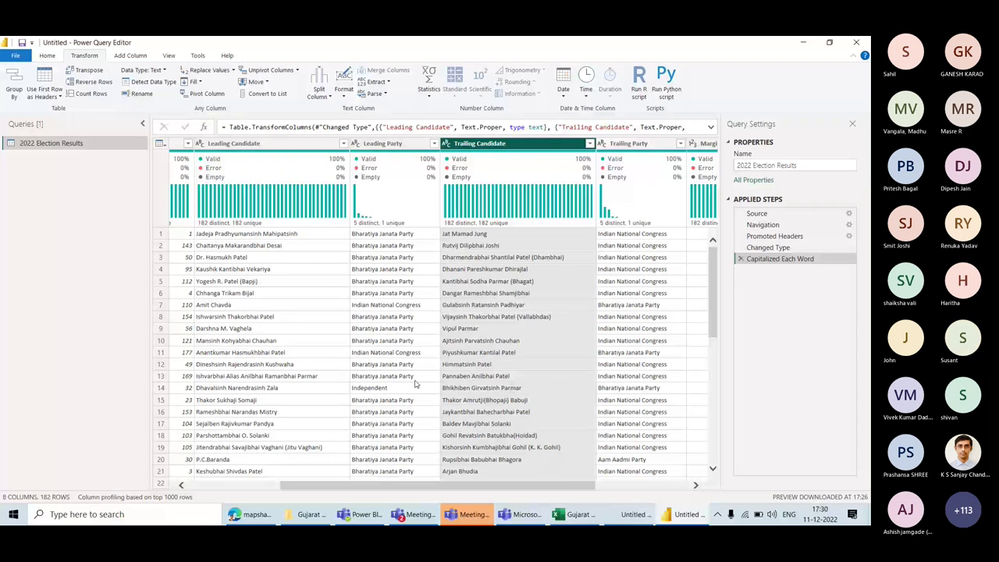
Step: Examine the values and the column quality and distribution details from Constituency through Status
{"action": "scroll", "coordinate": [415, 383], "scroll_direction": "right", "scroll_amount": 4}
{"action": "scroll", "coordinate": [415, 383], "scroll_direction": "left", "scroll_amount": 5}
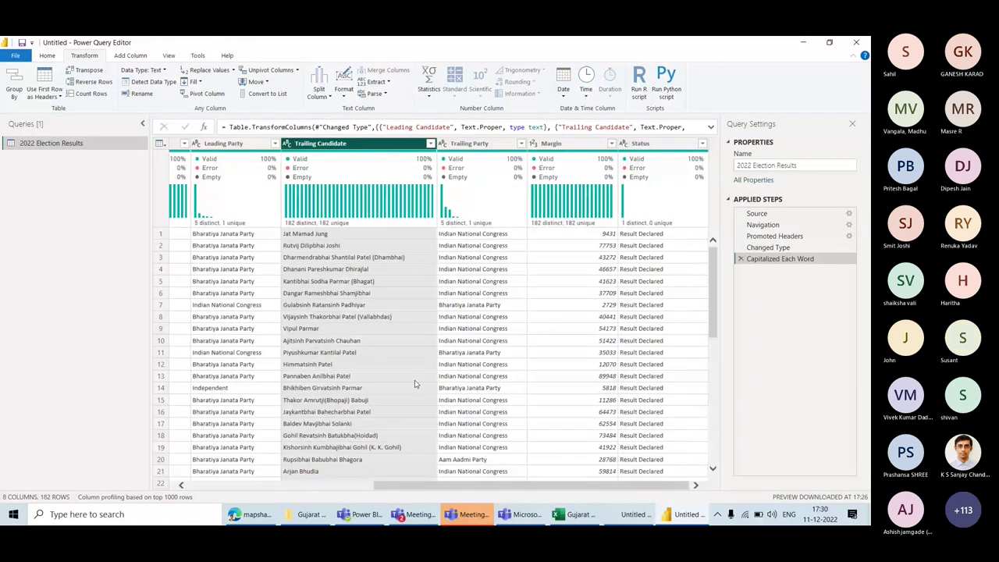
{"action": "scroll", "coordinate": [415, 383], "scroll_direction": "left", "scroll_amount": 2}
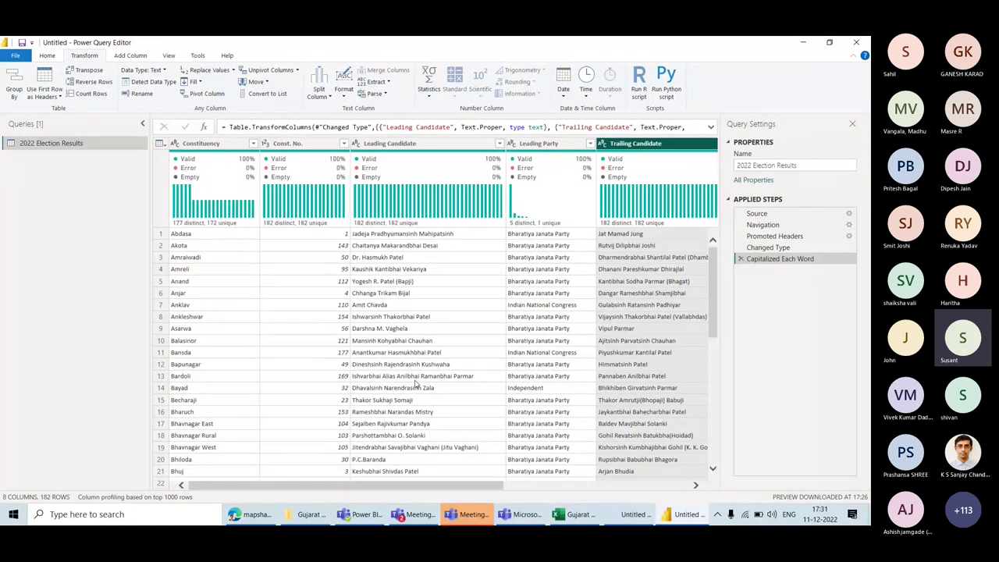
{"action": "scroll", "coordinate": [415, 381], "scroll_direction": "right", "scroll_amount": 5}
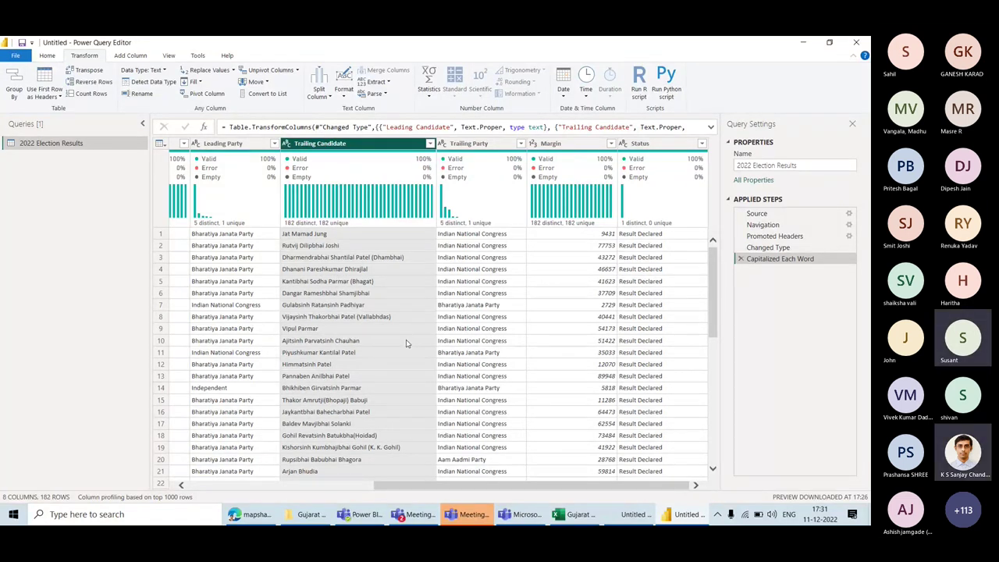
{"action": "left_click", "coordinate": [170, 57]}
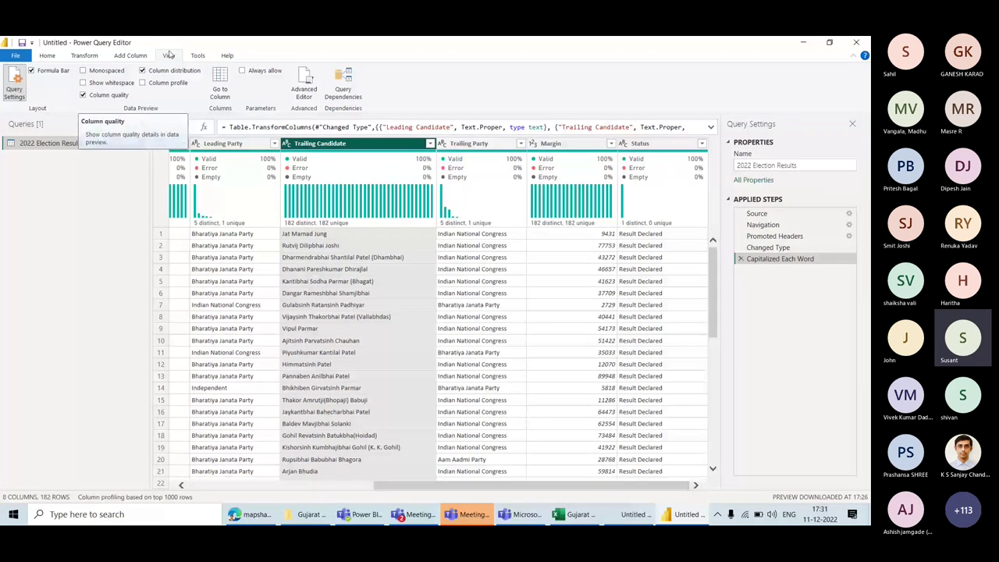
{"action": "left_click", "coordinate": [56, 58]}
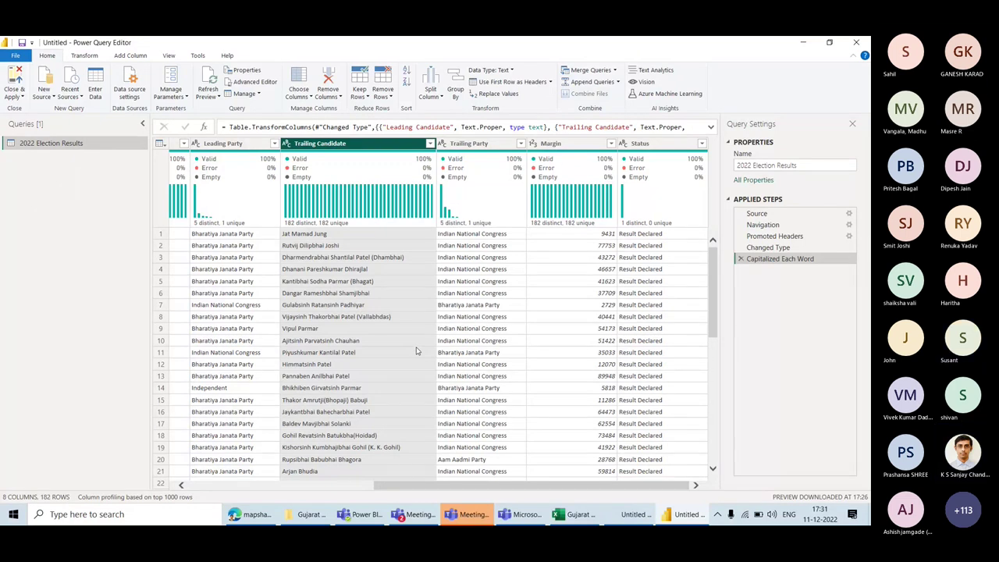
{"action": "scroll", "coordinate": [416, 352], "scroll_direction": "left", "scroll_amount": 5}
{"action": "scroll", "coordinate": [417, 352], "scroll_direction": "left", "scroll_amount": 1}
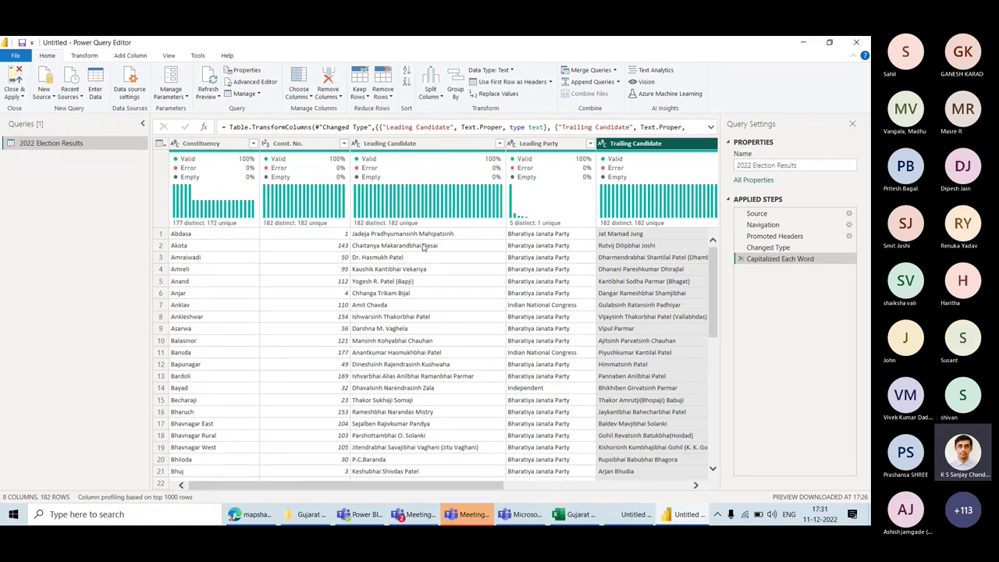
{"action": "mouse_move", "coordinate": [285, 176]}
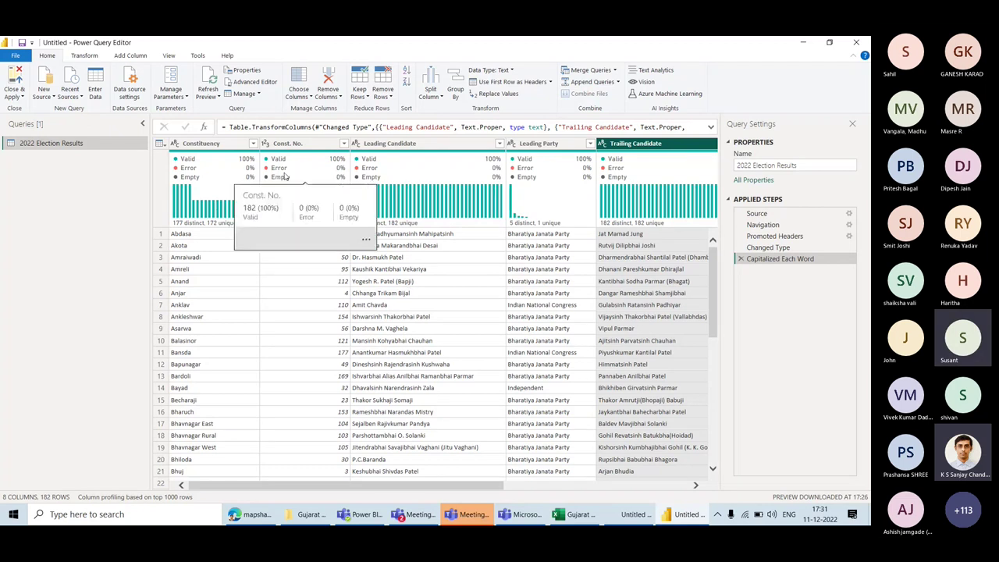
{"action": "scroll", "coordinate": [274, 356], "scroll_direction": "right", "scroll_amount": 3}
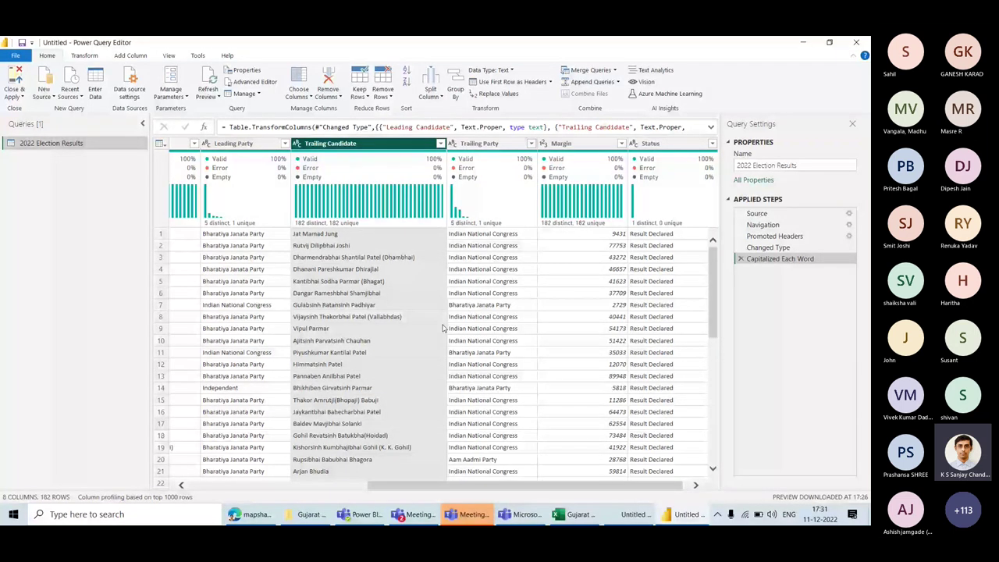
Step: Review the columns from Constituency through Trailing Candidate and check the available column profiling scope options
{"action": "scroll", "coordinate": [442, 328], "scroll_direction": "left", "scroll_amount": 3}
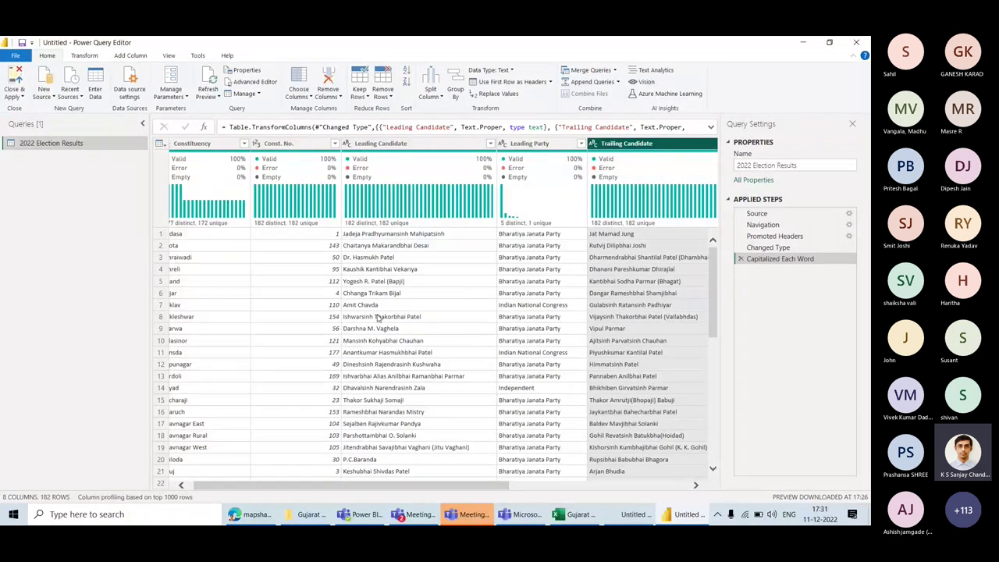
{"action": "scroll", "coordinate": [379, 318], "scroll_direction": "left", "scroll_amount": 1}
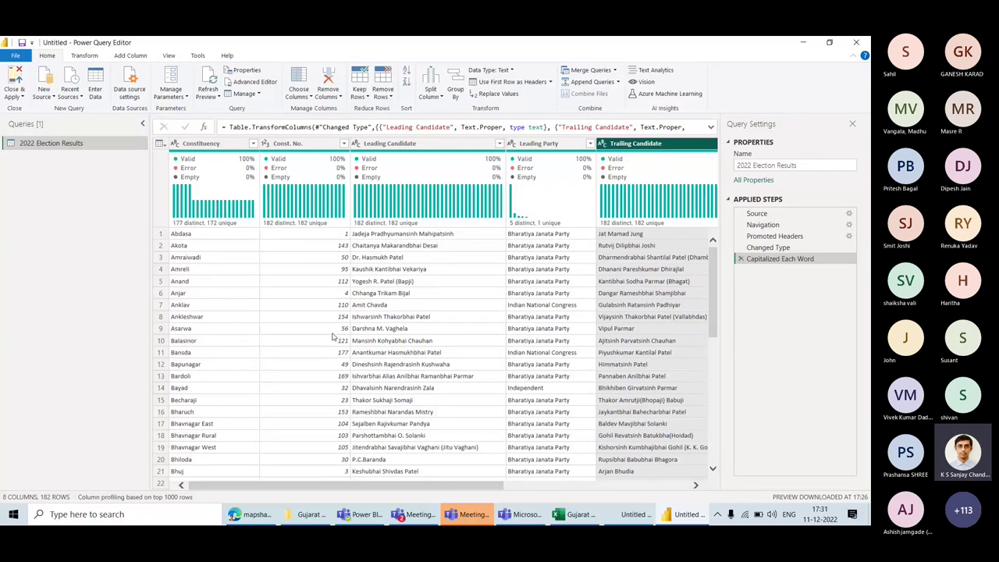
{"action": "scroll", "coordinate": [140, 471], "scroll_direction": "right", "scroll_amount": 1}
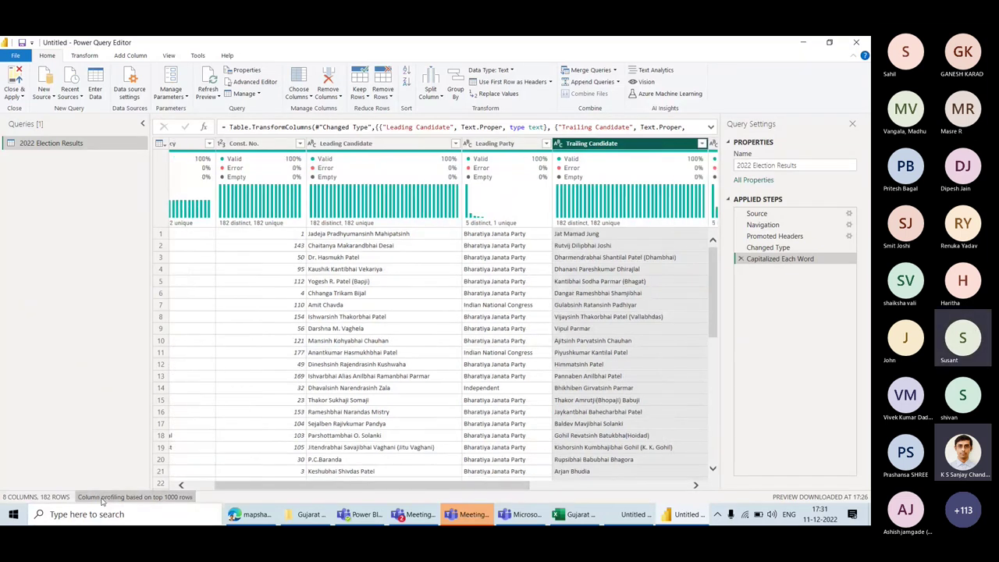
{"action": "left_click", "coordinate": [102, 499]}
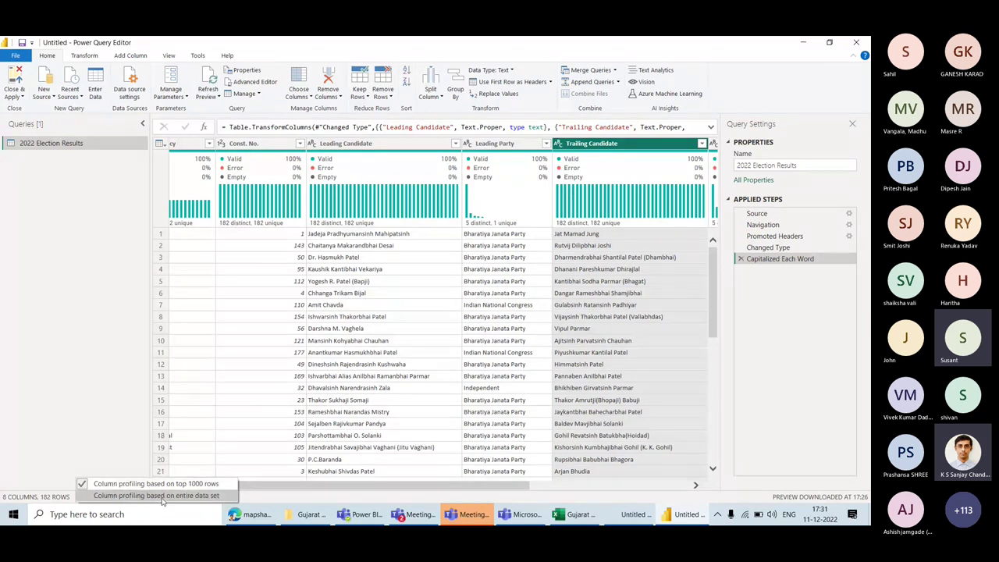
{"action": "left_click", "coordinate": [295, 500]}
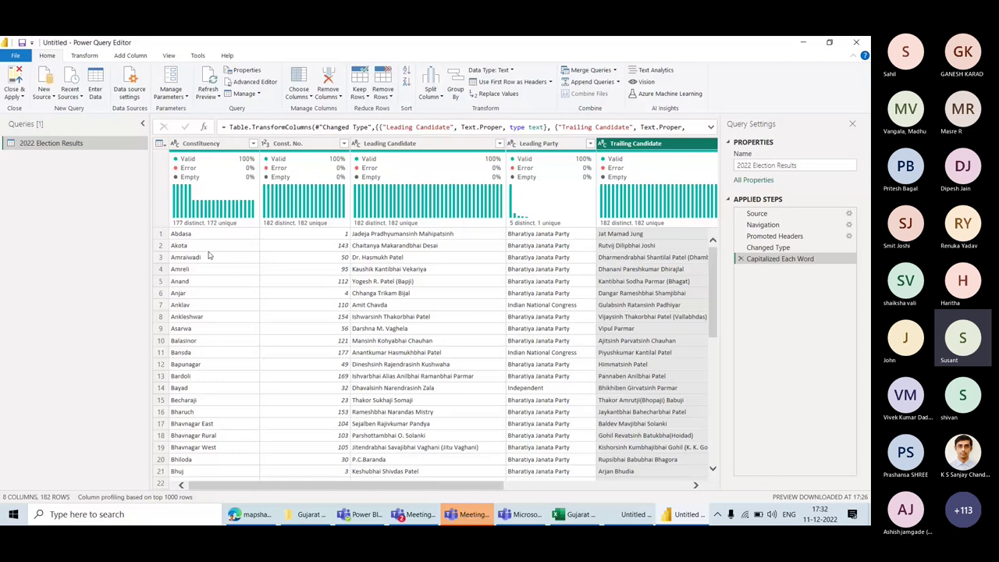
Step: Close and apply the cleaned 2022 Election Results query to the report, reopening the query editor once and applying again
{"action": "left_click", "coordinate": [14, 78]}
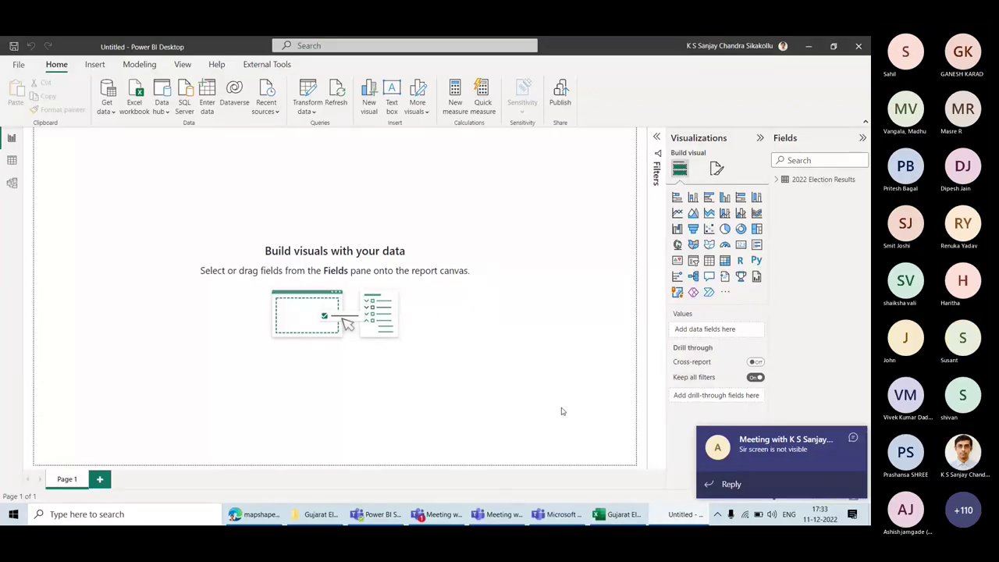
{"action": "left_click", "coordinate": [310, 97]}
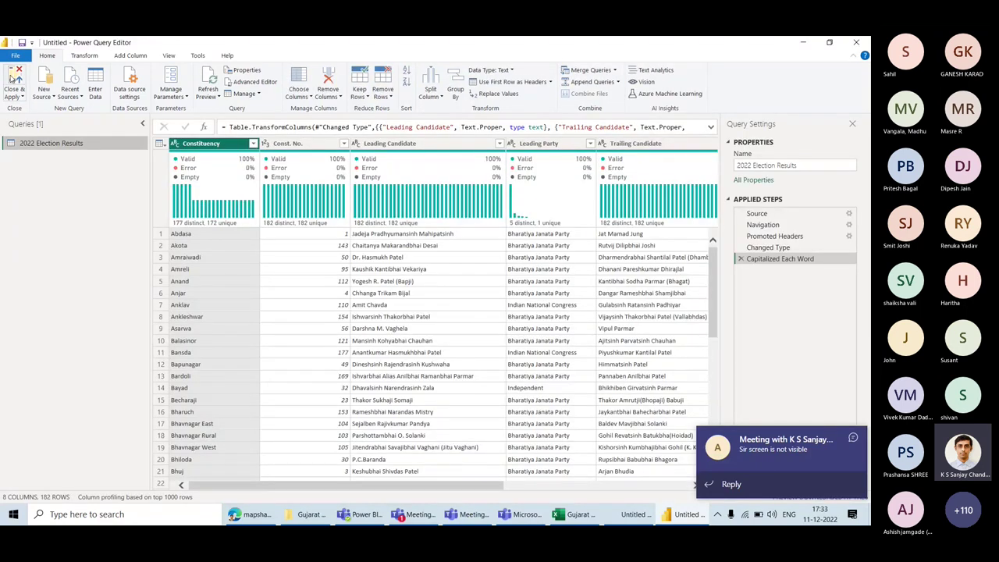
{"action": "left_click", "coordinate": [15, 95]}
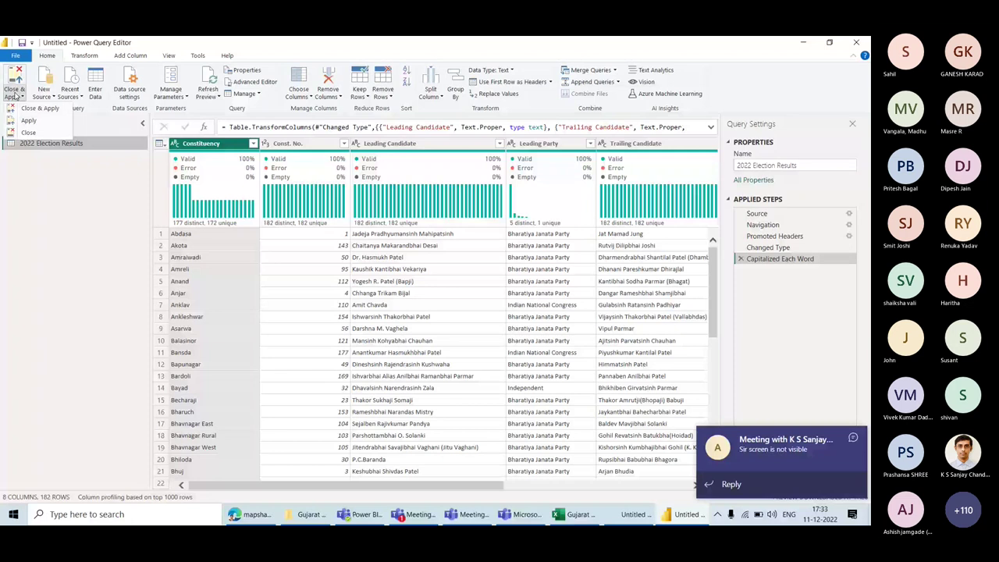
{"action": "left_click", "coordinate": [35, 108]}
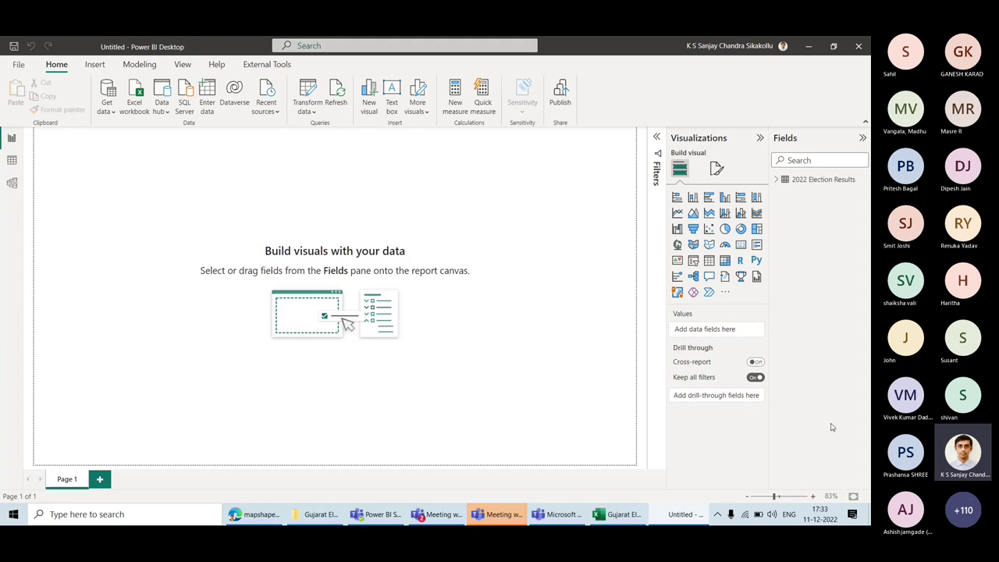
Step: Switch to Excel to review the Map -> Assembly Constituencies note on Sheet1, and return to the Power BI report
{"action": "left_click", "coordinate": [617, 515]}
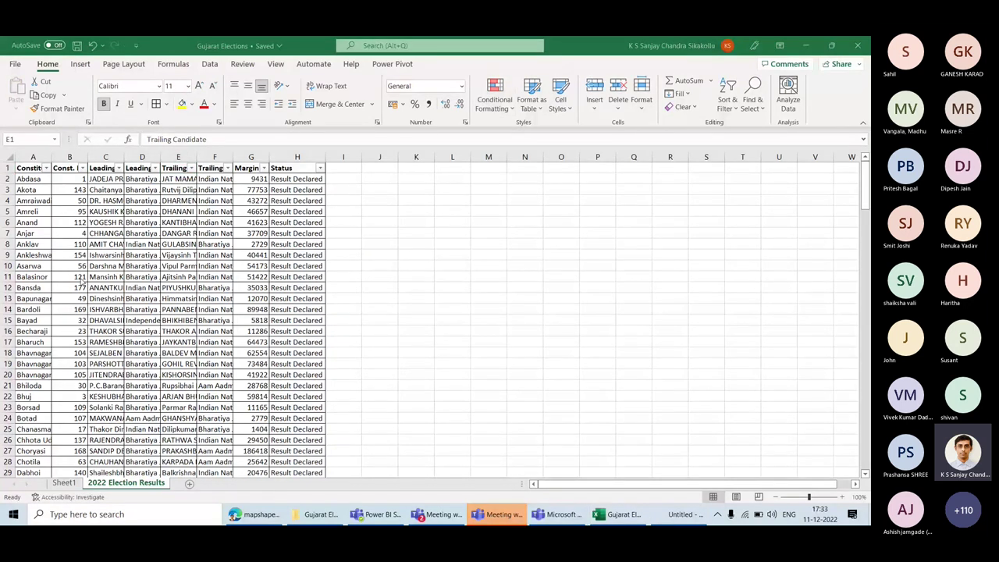
{"action": "key", "text": "ctrl+Page_Up"}
{"action": "left_click", "coordinate": [111, 275]}
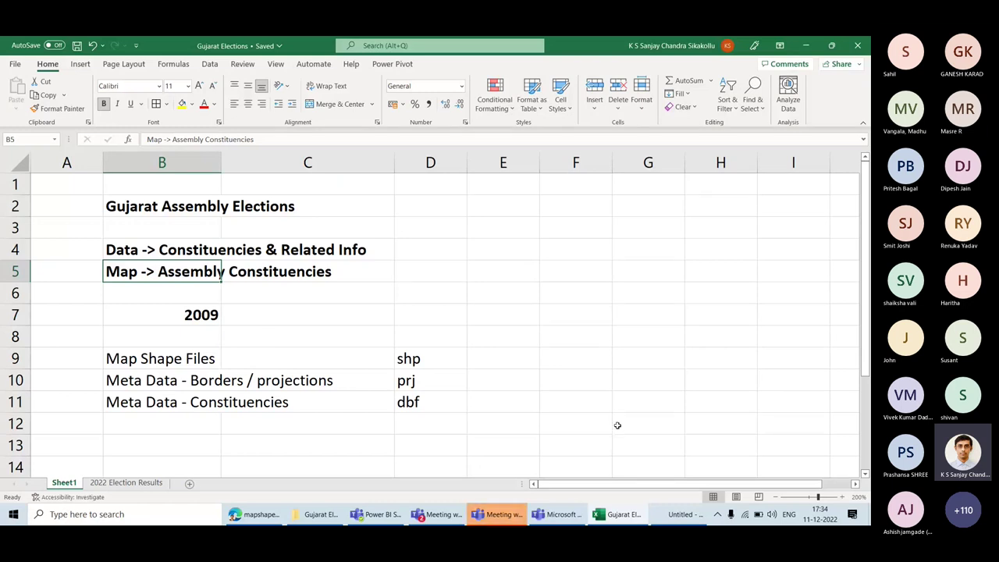
{"action": "left_click", "coordinate": [670, 505]}
{"action": "left_click", "coordinate": [671, 506]}
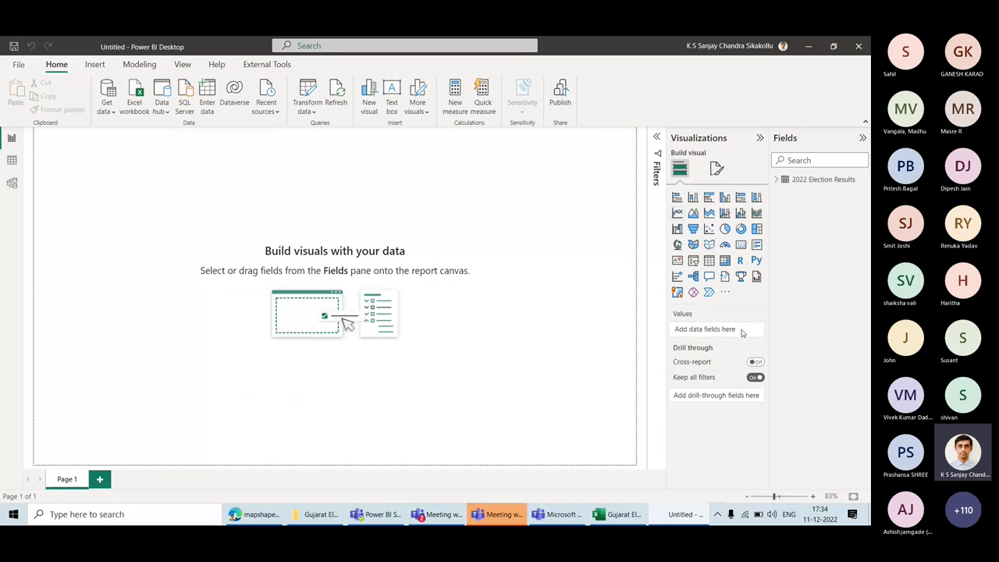
Step: Add a Shape map visual to Page 1, enlarge and reposition it near the page centre, and collapse the filters
{"action": "left_click", "coordinate": [708, 245]}
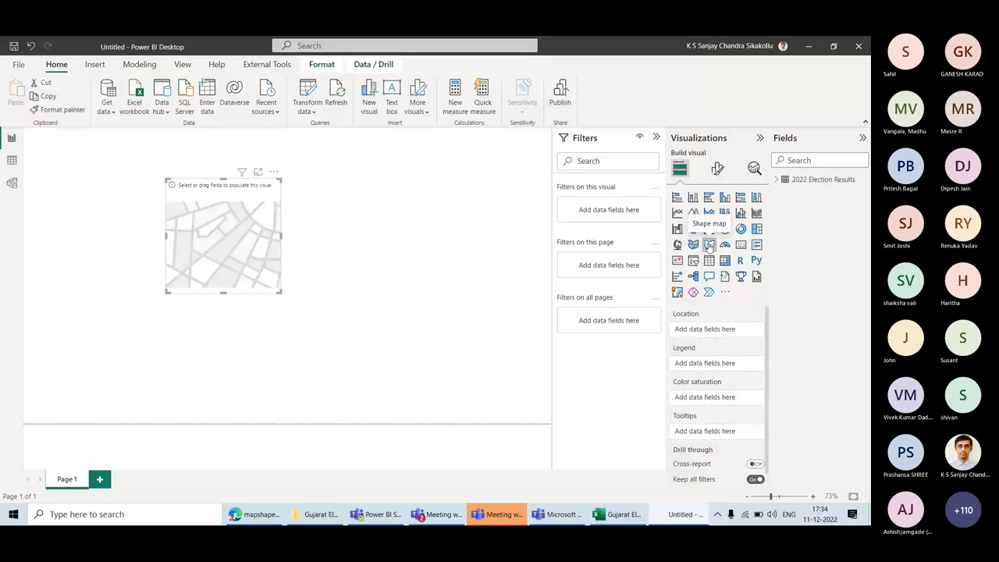
{"action": "left_click_drag", "start_coordinate": [281, 293], "coordinate": [433, 377]}
{"action": "left_click_drag", "start_coordinate": [357, 327], "coordinate": [323, 313]}
{"action": "left_click_drag", "start_coordinate": [396, 360], "coordinate": [421, 381]}
{"action": "left_click", "coordinate": [656, 138]}
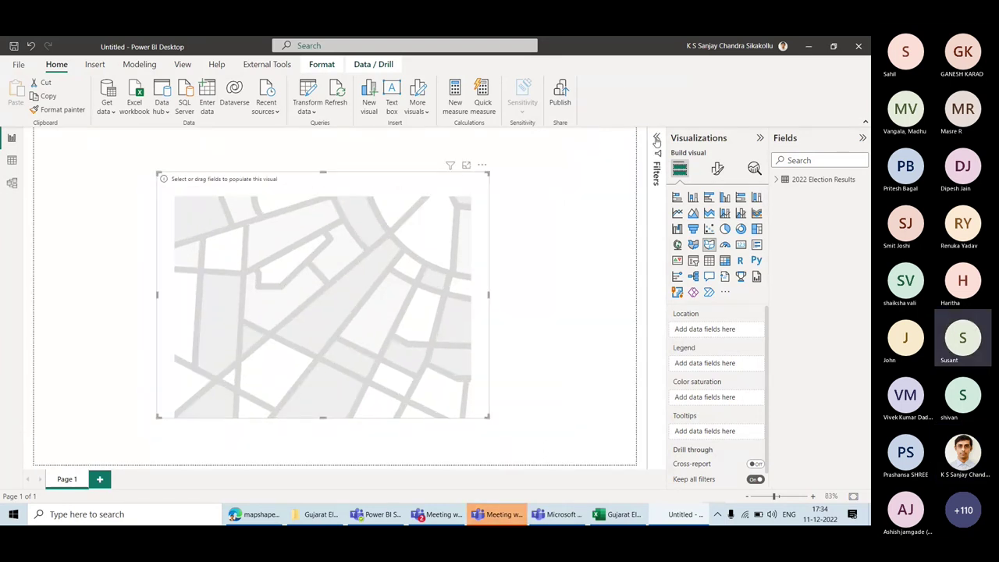
Step: Expand the 2022 Election Results fields and check the formatting options of the empty shape map
{"action": "left_click", "coordinate": [777, 180]}
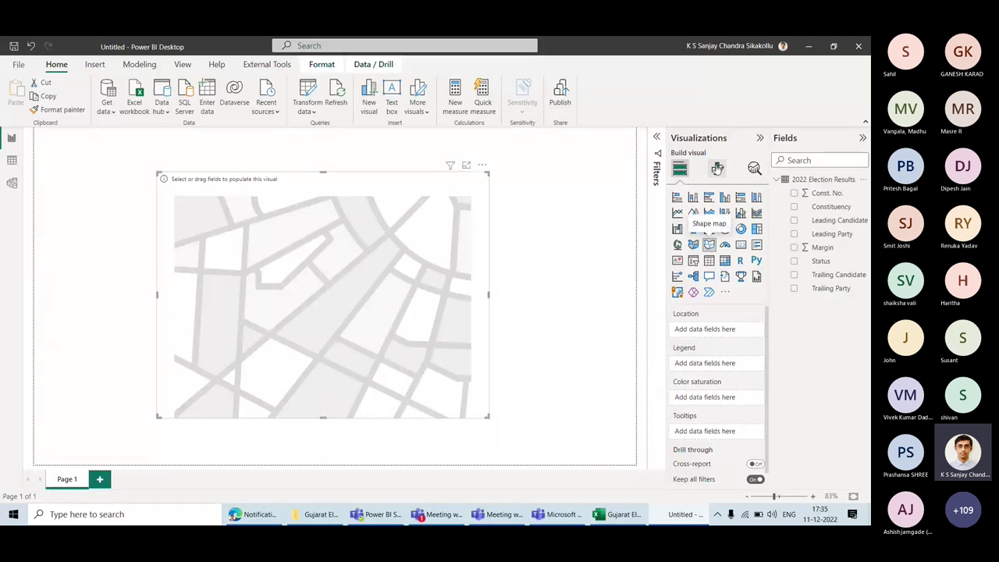
{"action": "left_click", "coordinate": [717, 168]}
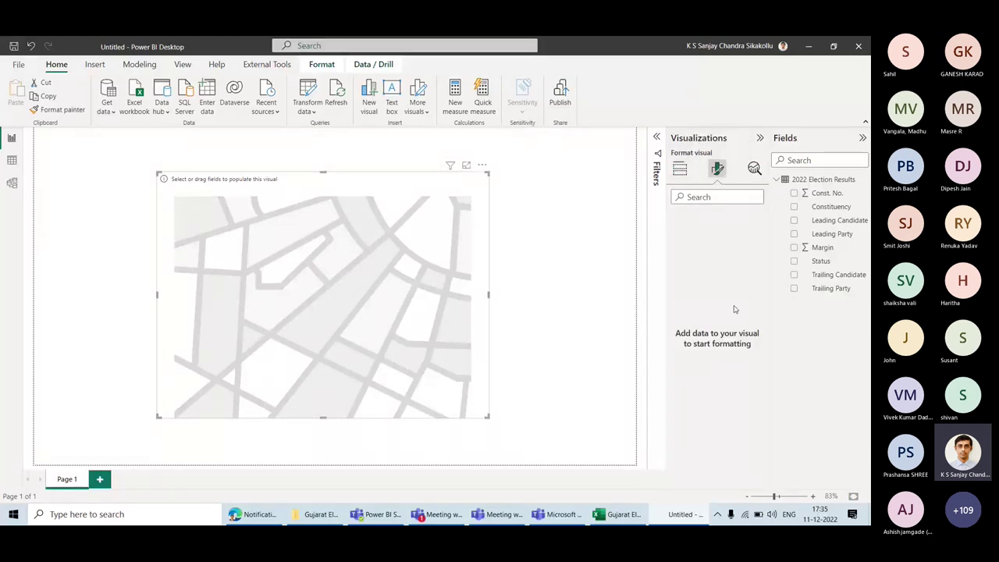
{"action": "left_click", "coordinate": [679, 168]}
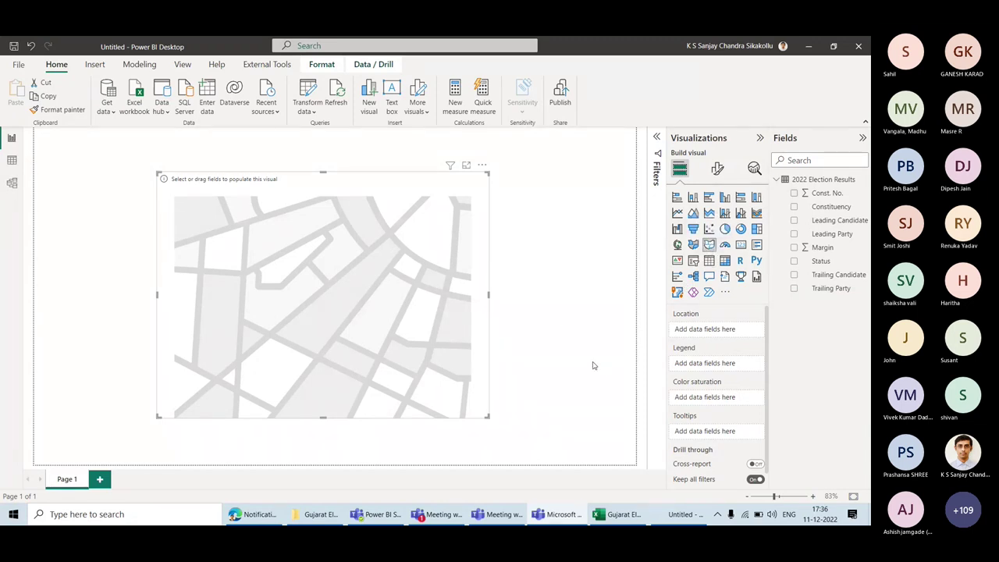
{"action": "left_click", "coordinate": [428, 291]}
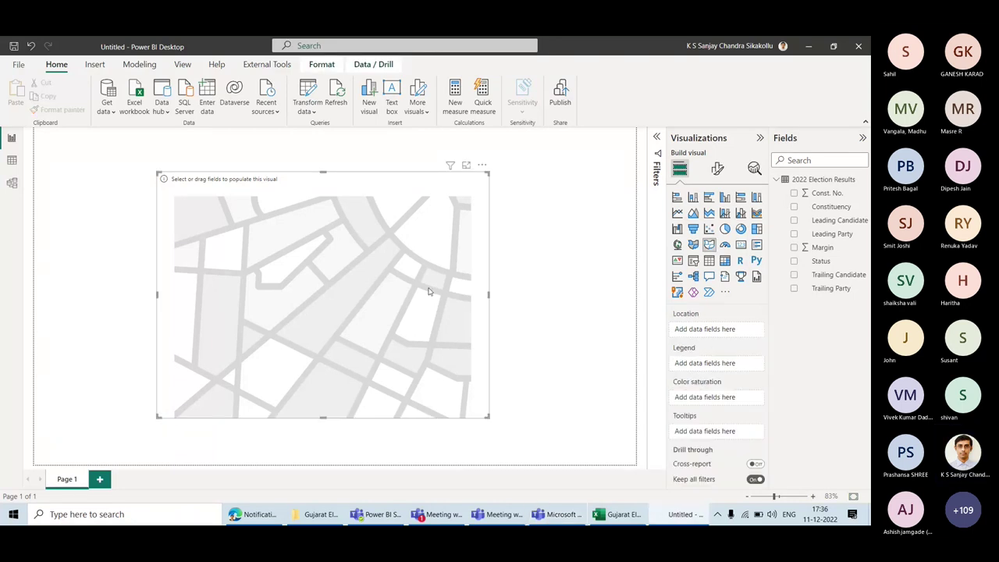
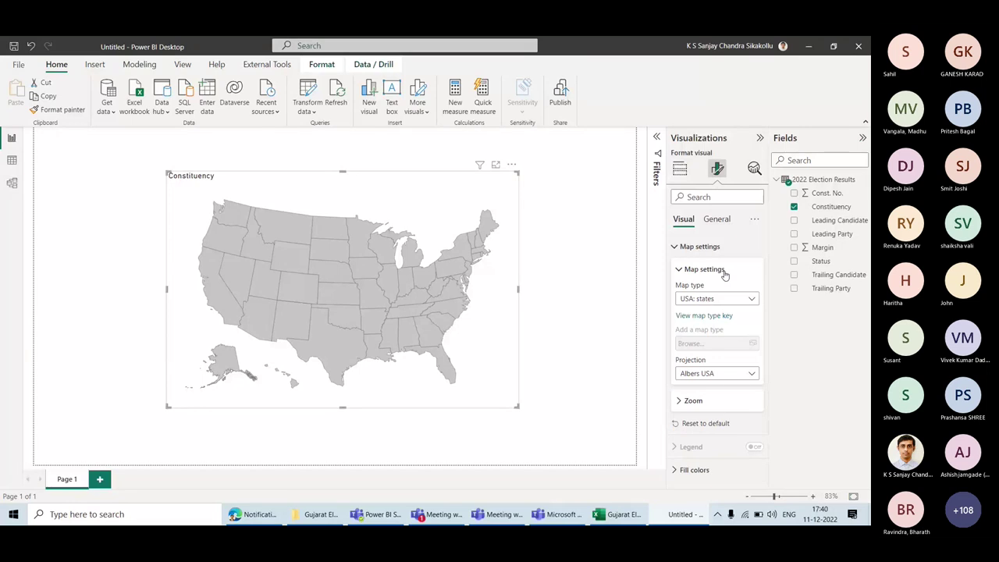
Step: Set the shape map's map type to Custom map, load the gujarat.assembly JSON file, and return to the visual's field settings
{"action": "left_click", "coordinate": [718, 299]}
{"action": "scroll", "coordinate": [714, 207], "scroll_direction": "down", "scroll_amount": 1}
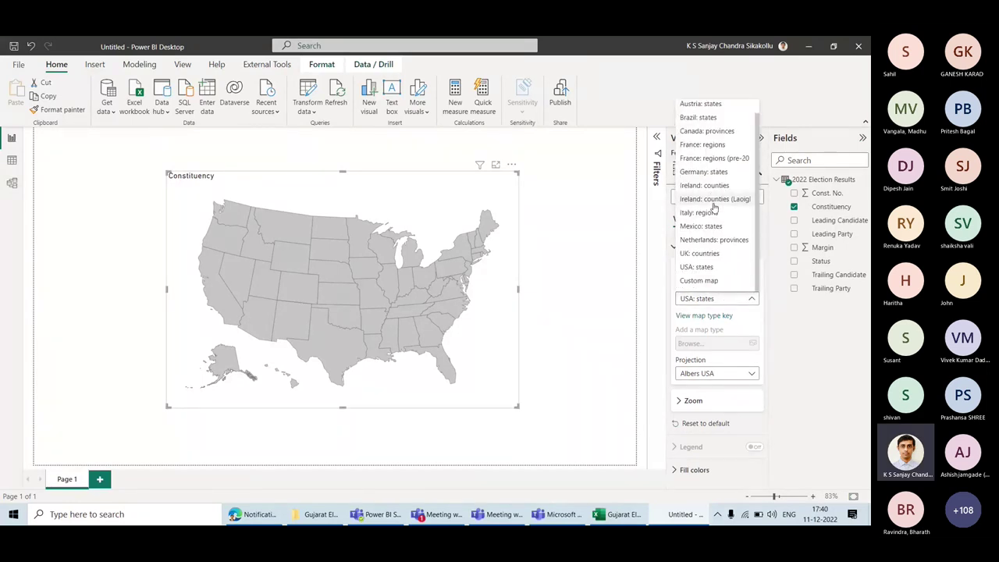
{"action": "left_click", "coordinate": [698, 281]}
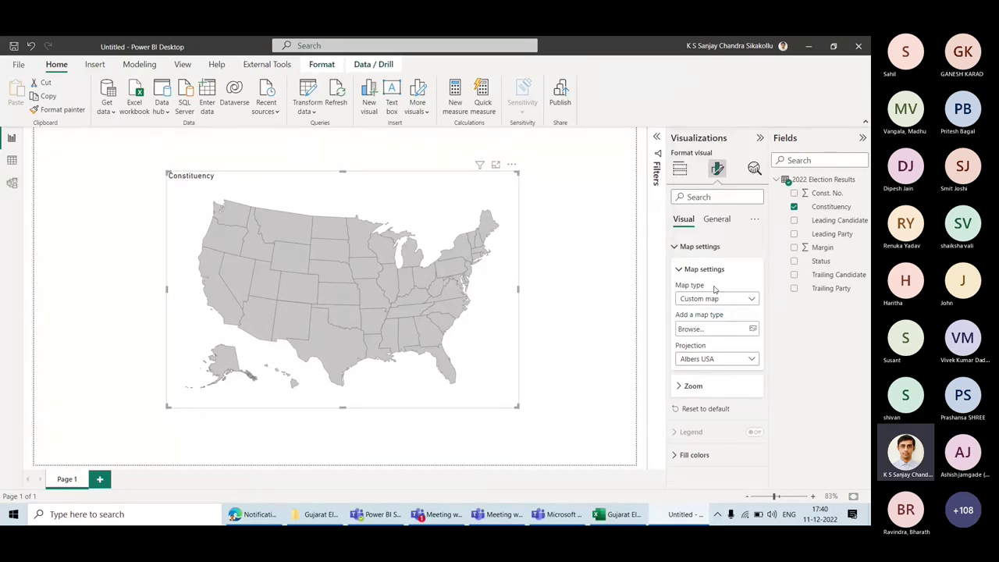
{"action": "left_click", "coordinate": [714, 331]}
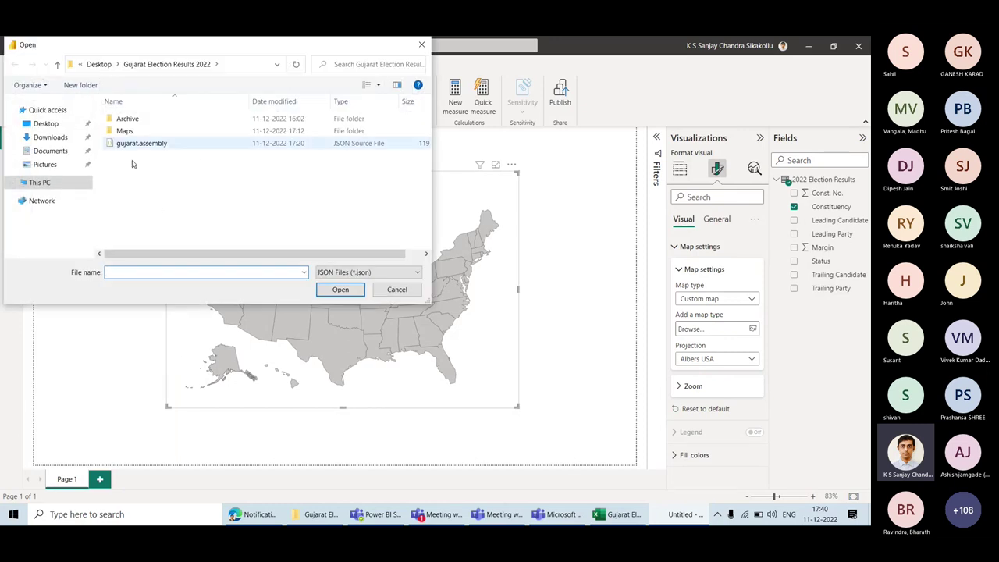
{"action": "double_click", "coordinate": [254, 145]}
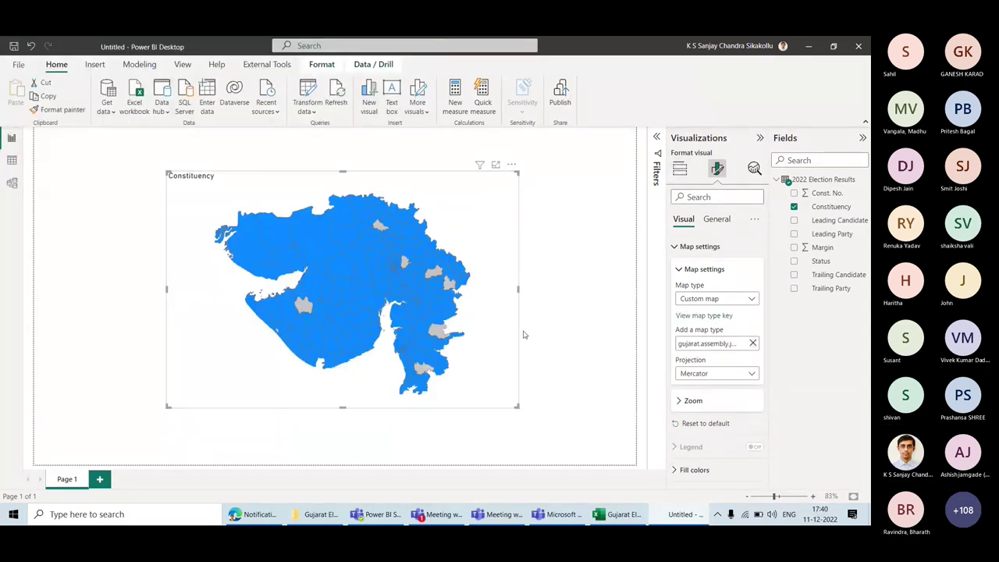
{"action": "left_click", "coordinate": [679, 169]}
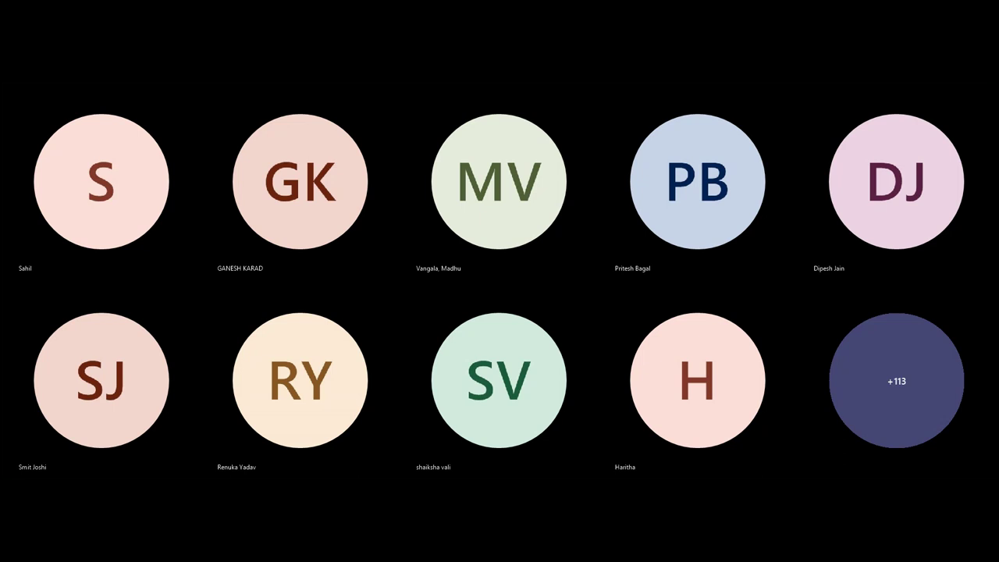
Step: On the participant's shared Power BI report, dismiss the sign-in dialog and select the Constituency shape map
{"action": "key", "text": "alt+Tab"}
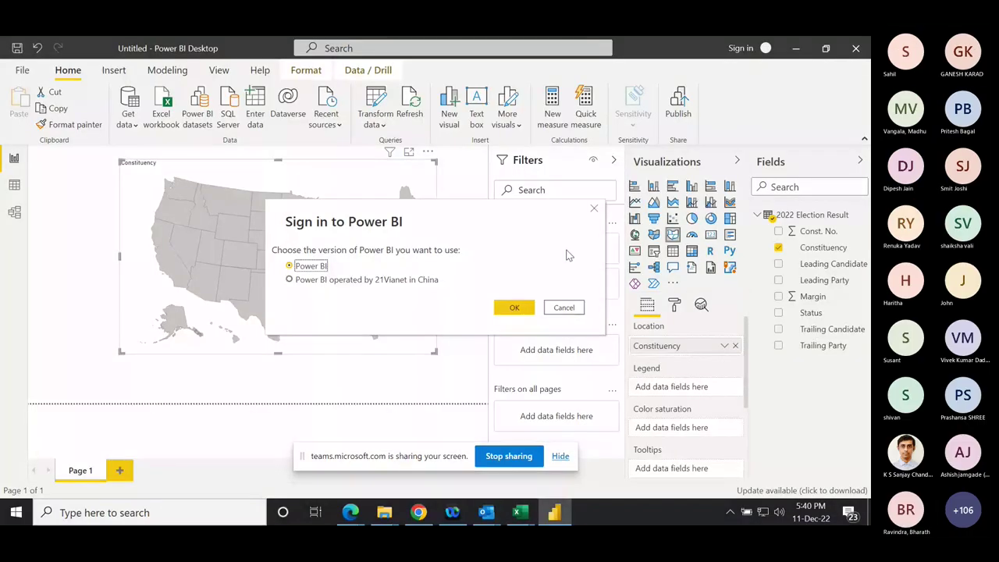
{"action": "key", "text": "Escape"}
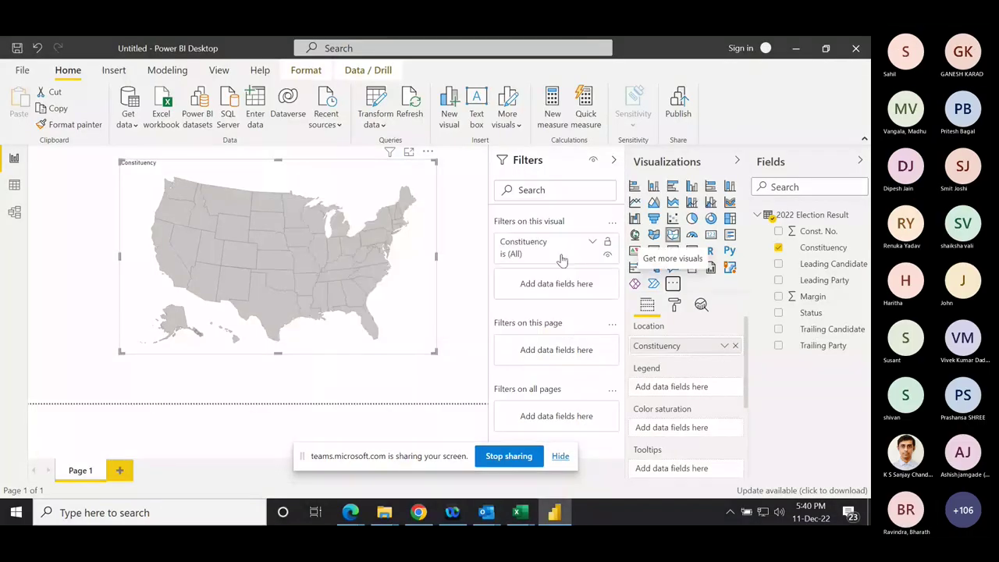
{"action": "left_click", "coordinate": [471, 318]}
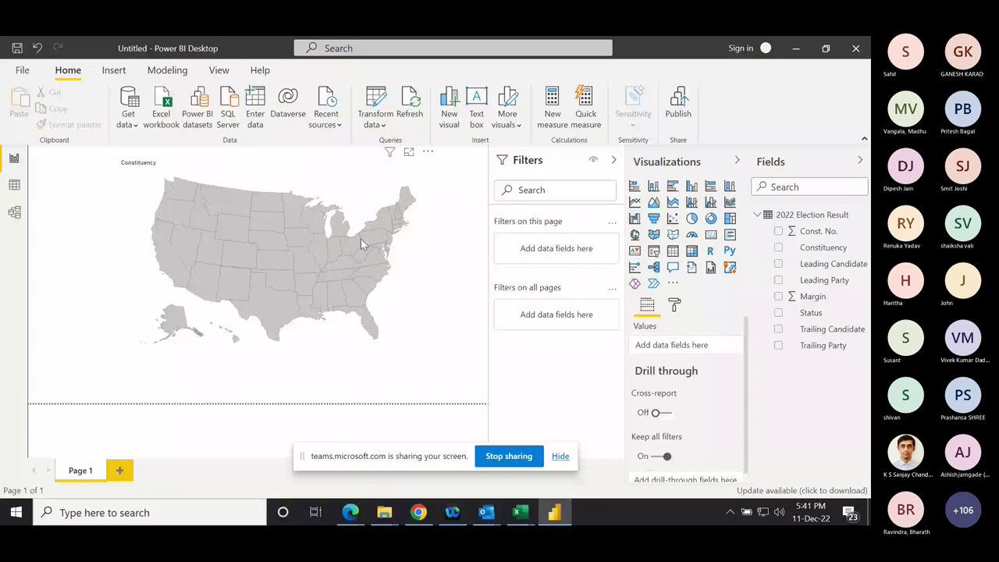
{"action": "left_click", "coordinate": [331, 228]}
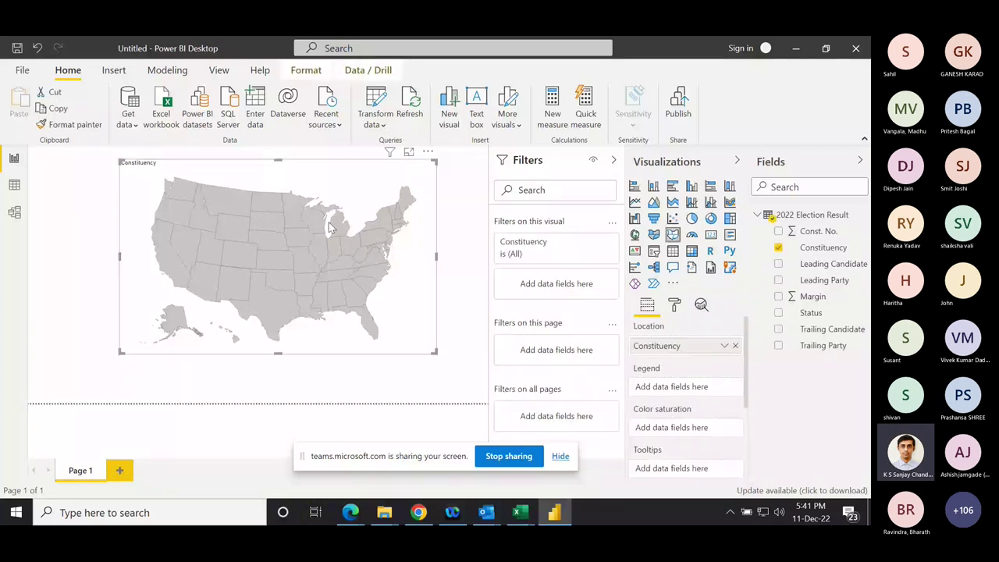
{"action": "left_click", "coordinate": [463, 218]}
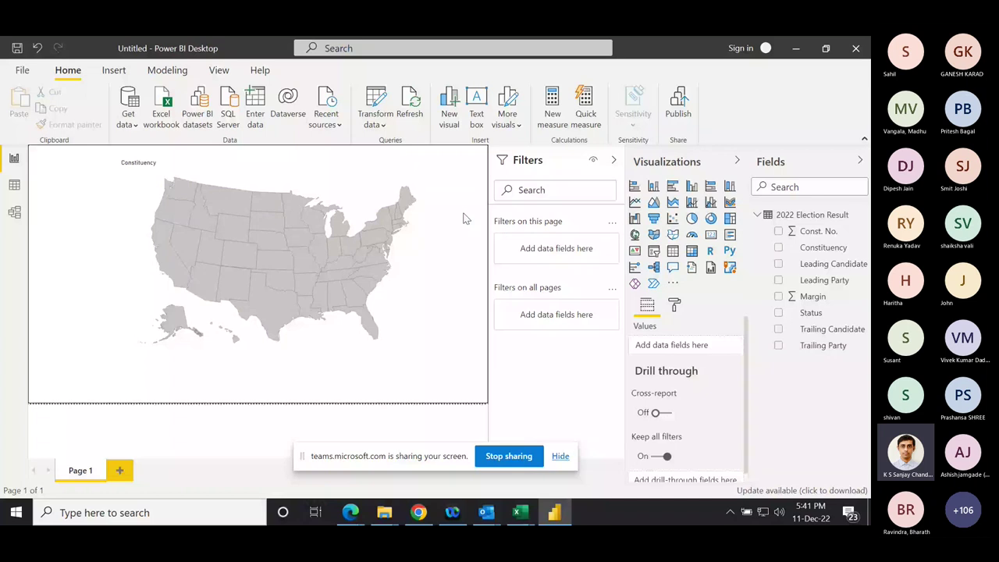
{"action": "left_click", "coordinate": [359, 230]}
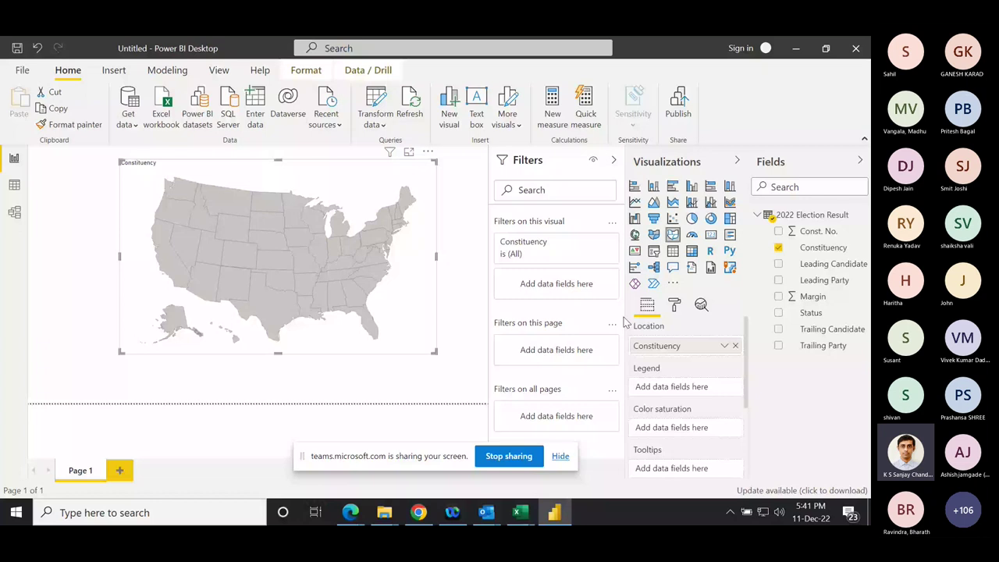
Step: Check the built-in maps in the shape map's Shape formatting options and add gujarat.assembly.json from Downloads as the map
{"action": "left_click", "coordinate": [675, 306]}
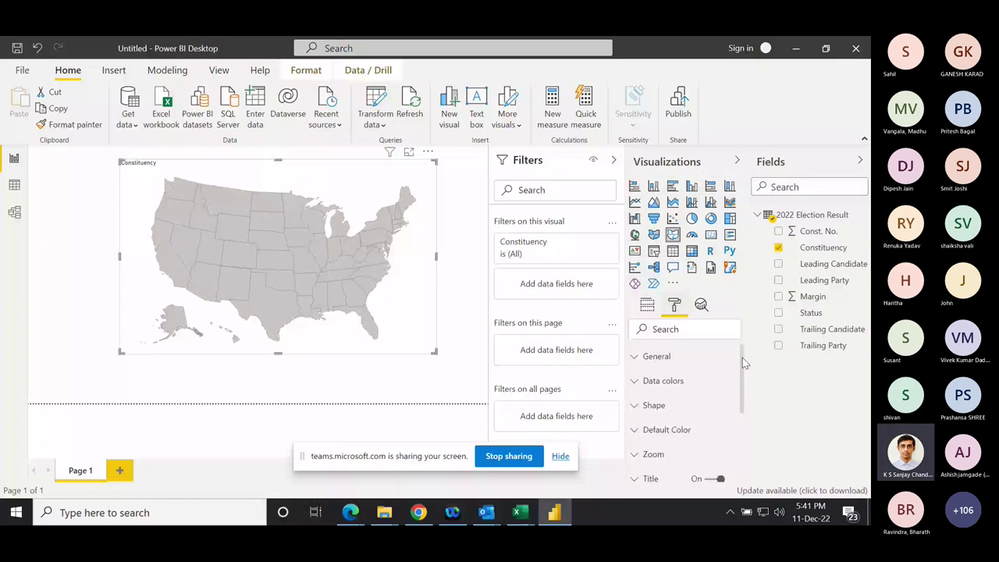
{"action": "left_click_drag", "start_coordinate": [742, 357], "coordinate": [745, 361]}
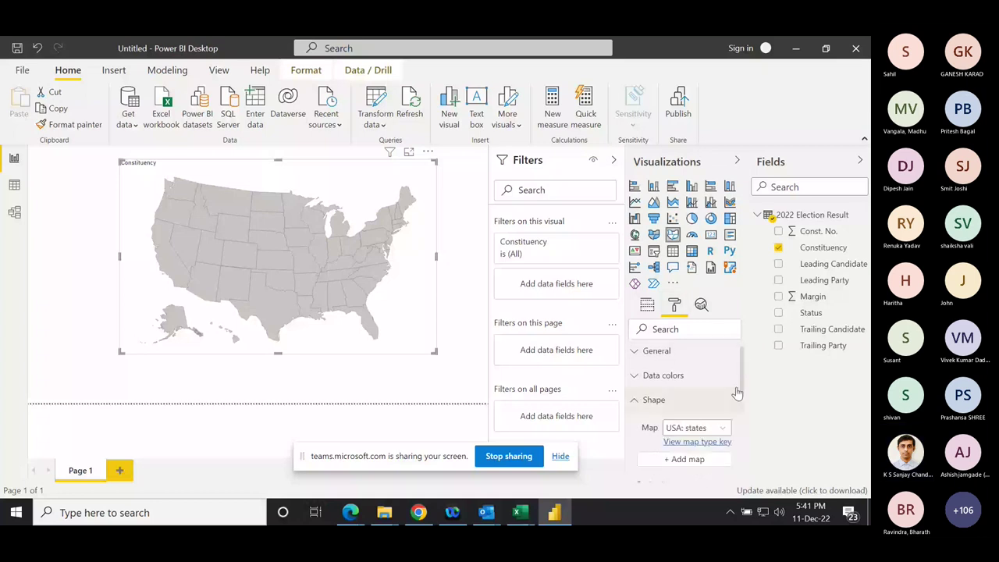
{"action": "scroll", "coordinate": [743, 394], "scroll_direction": "down", "scroll_amount": 1}
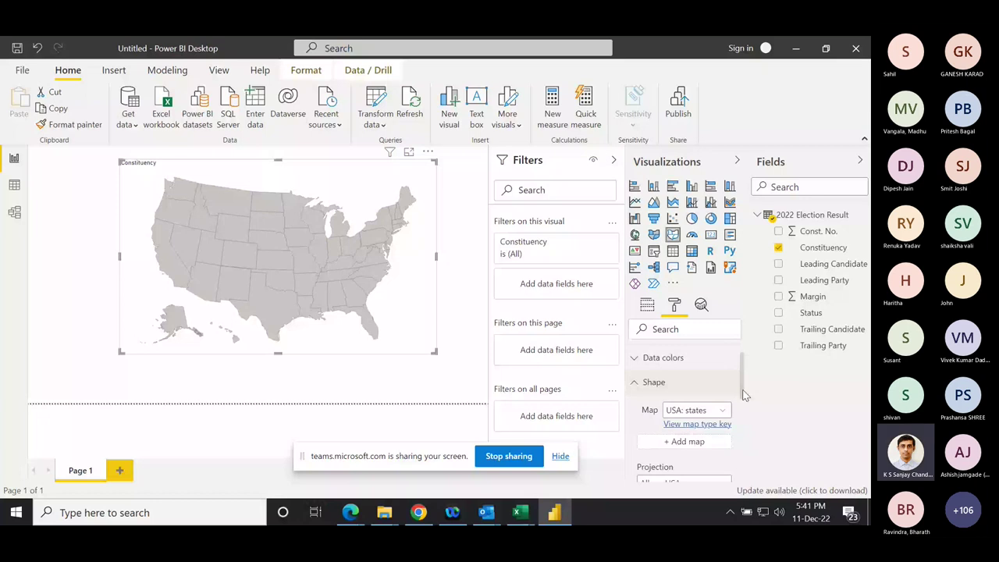
{"action": "left_click", "coordinate": [702, 410]}
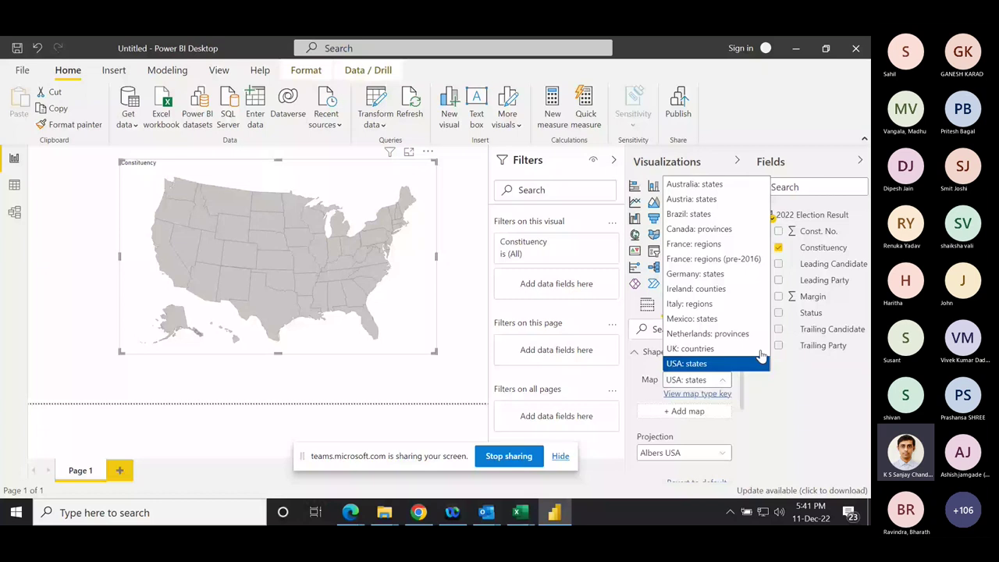
{"action": "key", "text": "n"}
{"action": "key", "text": "c"}
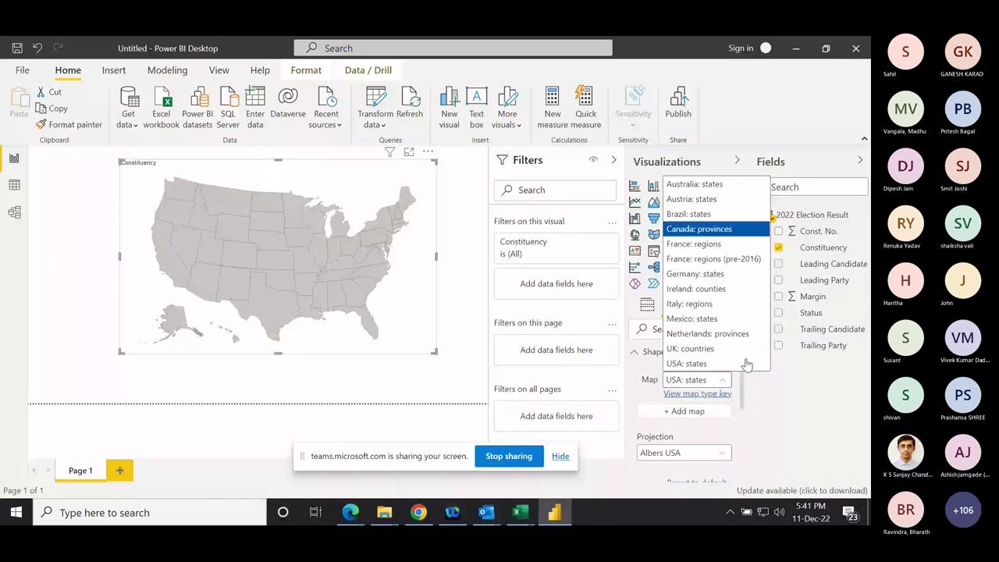
{"action": "left_click", "coordinate": [747, 363]}
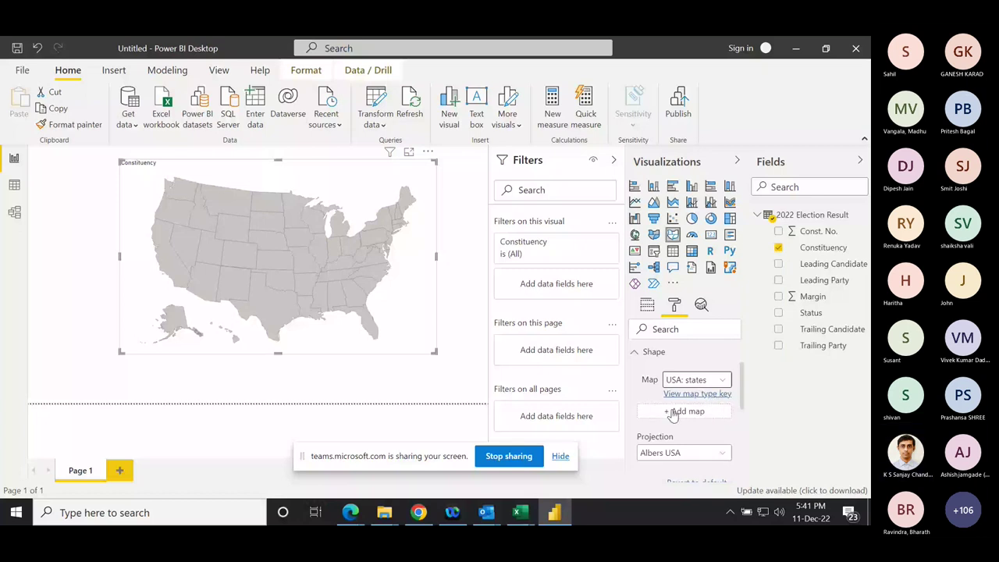
{"action": "left_click", "coordinate": [685, 411]}
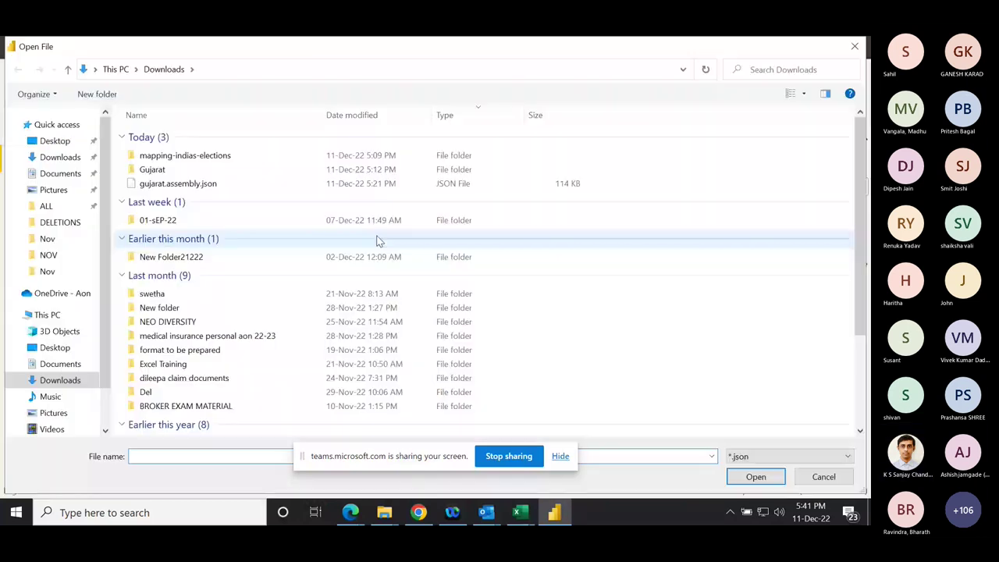
{"action": "double_click", "coordinate": [178, 183]}
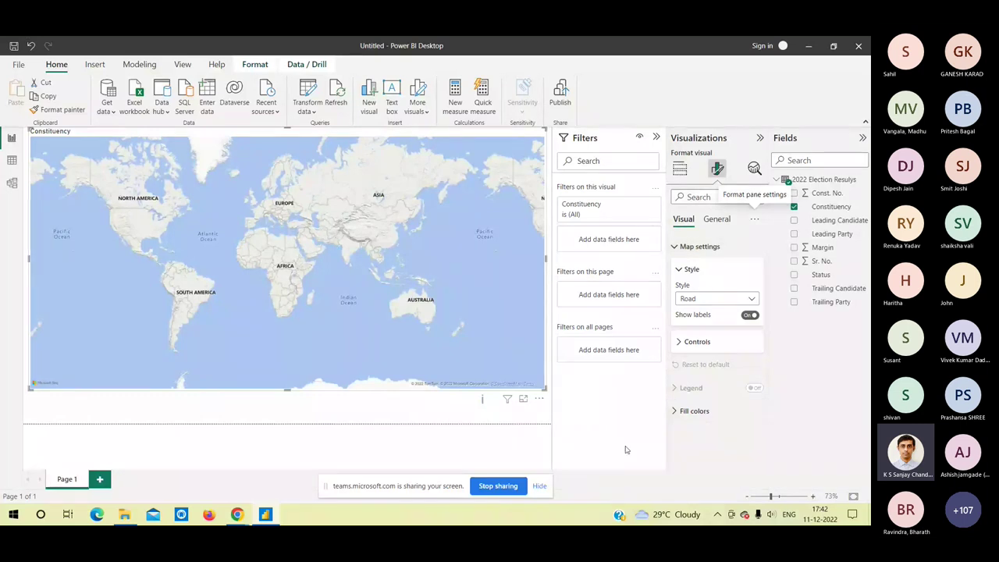
Step: On the second participant's shared report, convert the Constituency filled map into a Shape map
{"action": "left_click", "coordinate": [699, 268]}
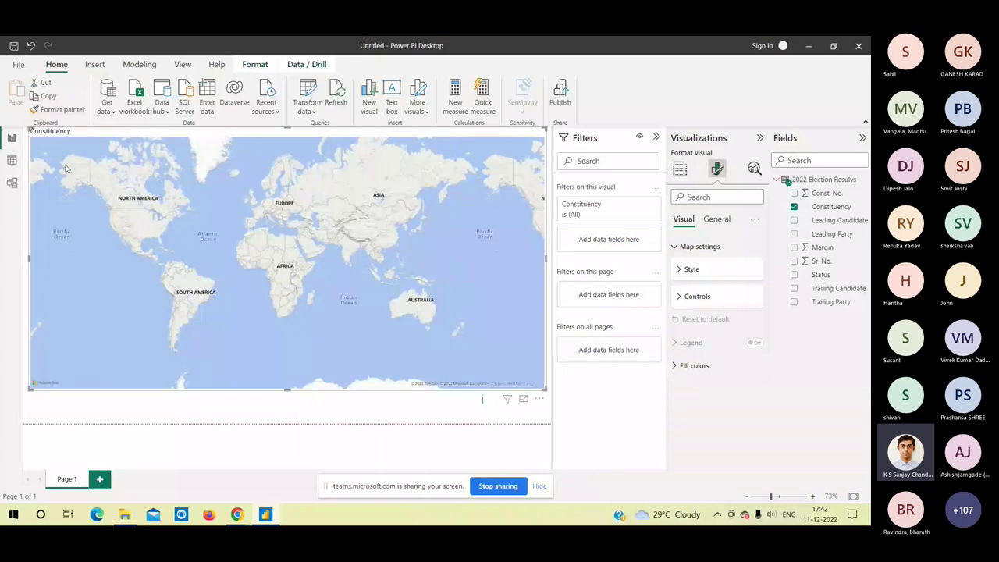
{"action": "left_click", "coordinate": [680, 169]}
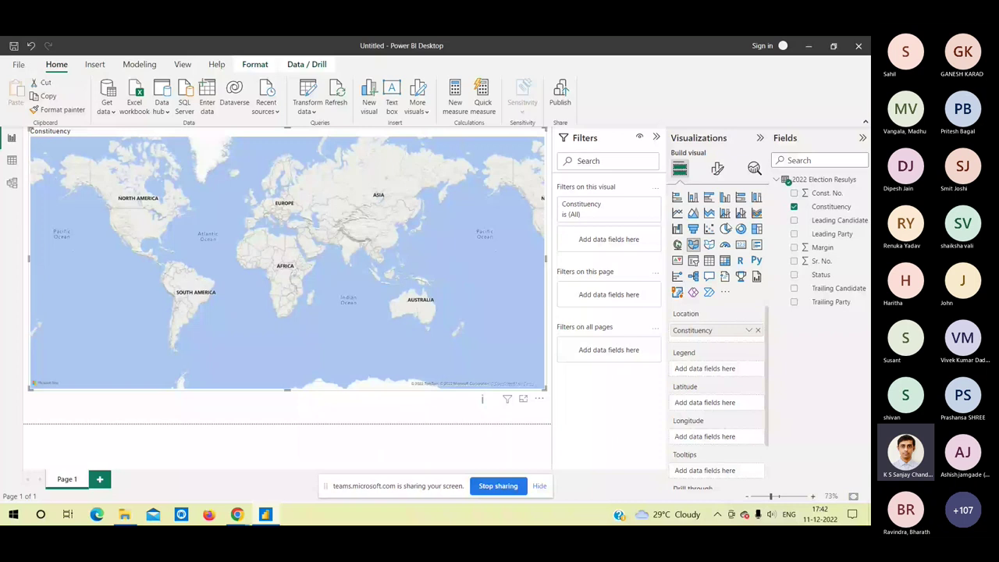
{"action": "left_click", "coordinate": [709, 246]}
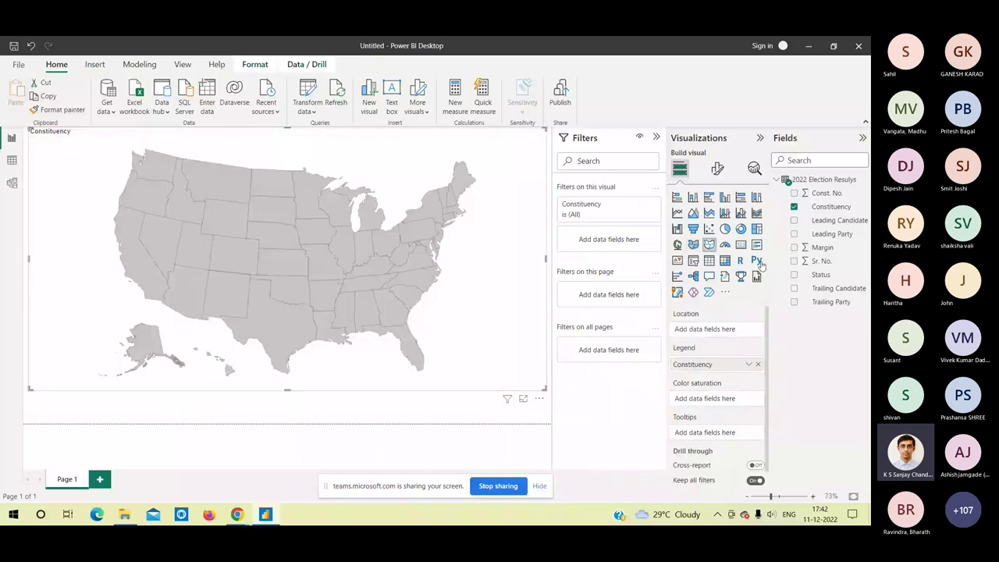
Step: Set the shape map's map type to Custom map in its map settings
{"action": "left_click", "coordinate": [717, 169]}
{"action": "left_click", "coordinate": [700, 246]}
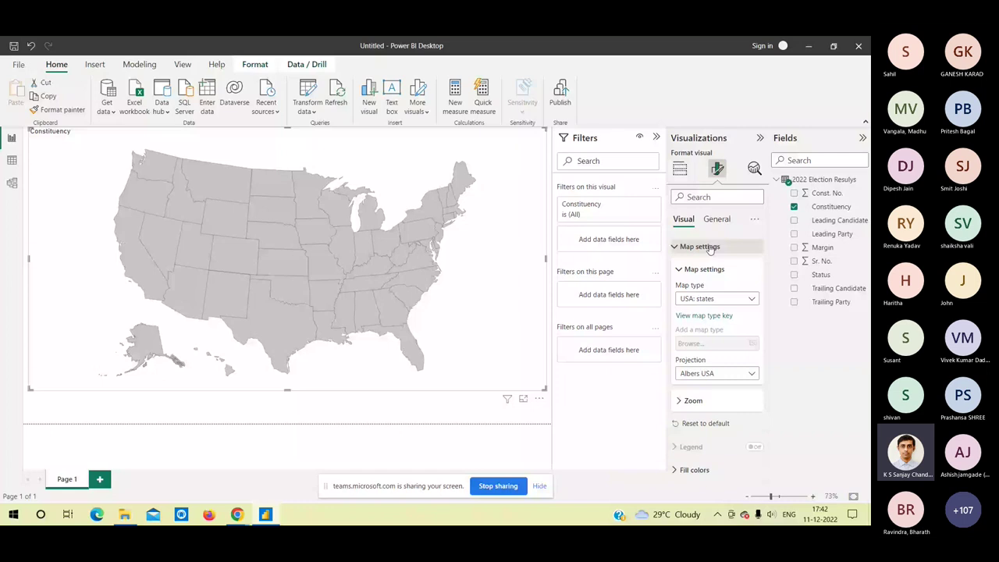
{"action": "left_click", "coordinate": [714, 298]}
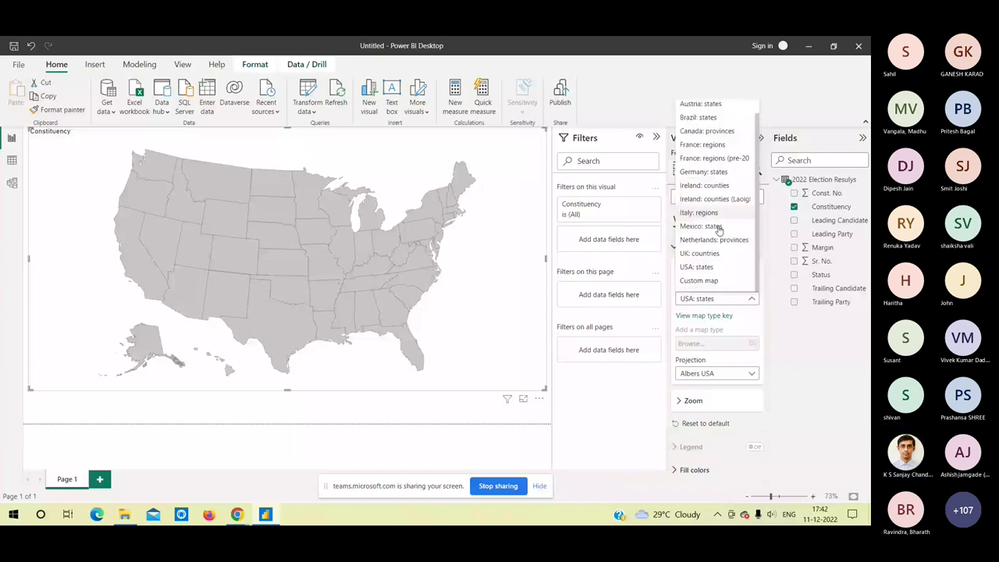
{"action": "left_click", "coordinate": [698, 281]}
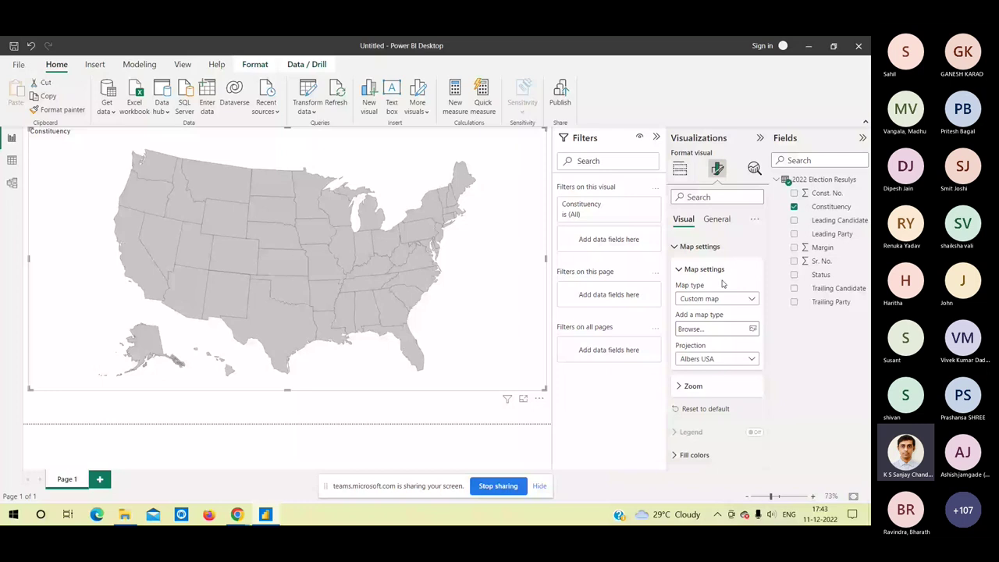
Step: Look for the custom map's JSON file in the Gujarat Election folder and among the browser downloads
{"action": "left_click", "coordinate": [706, 329]}
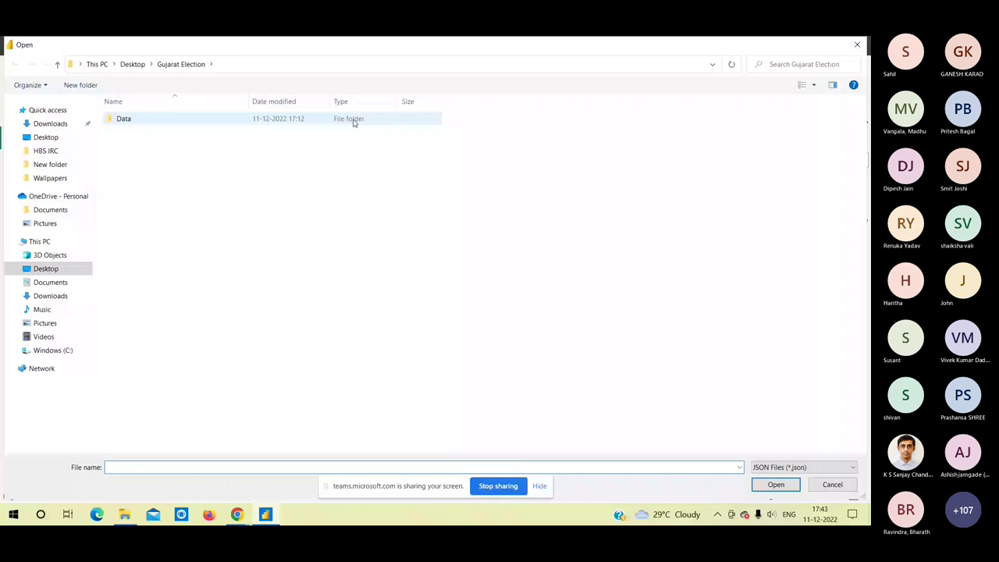
{"action": "key", "text": "Escape"}
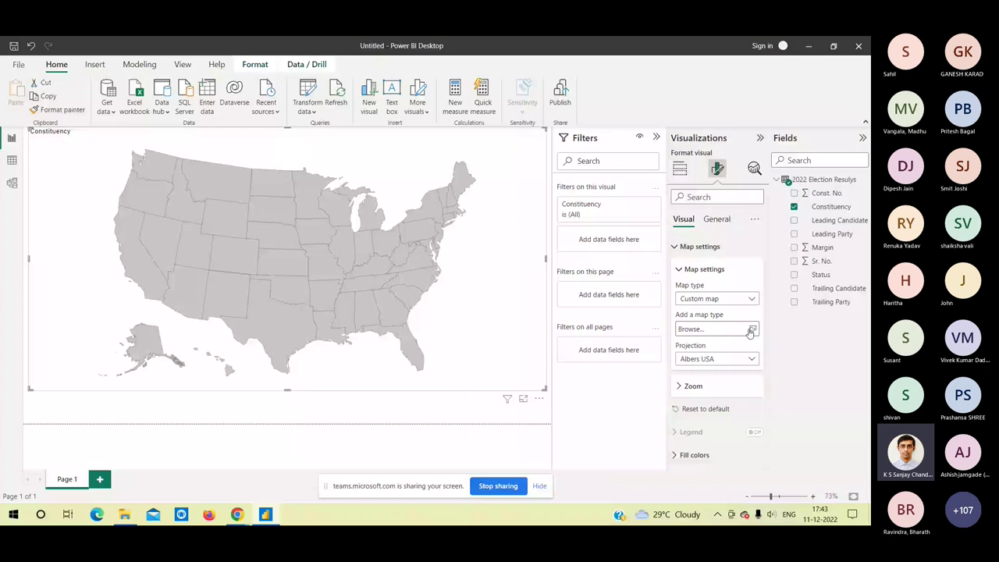
{"action": "key", "text": "alt+Tab"}
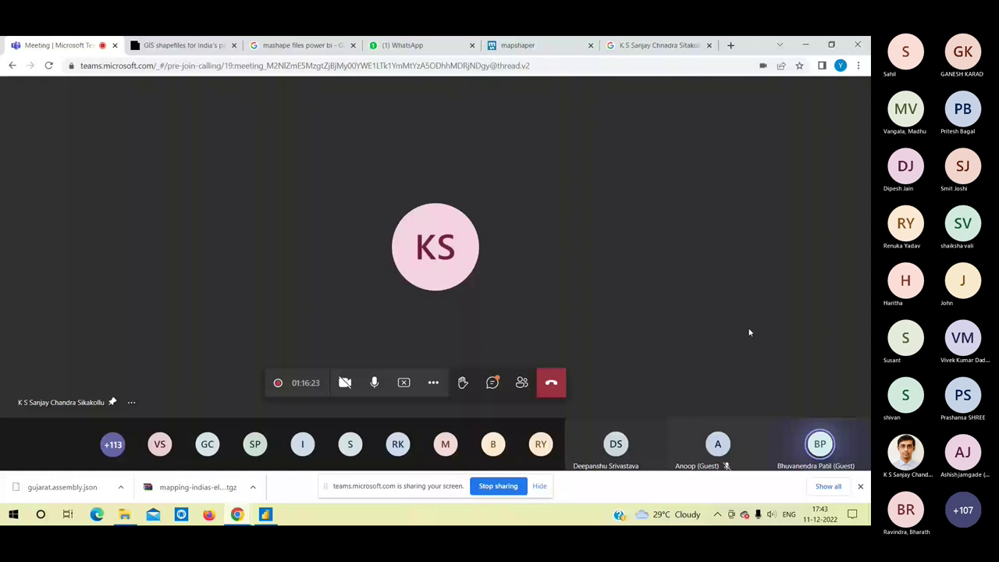
{"action": "key", "text": "alt+Tab"}
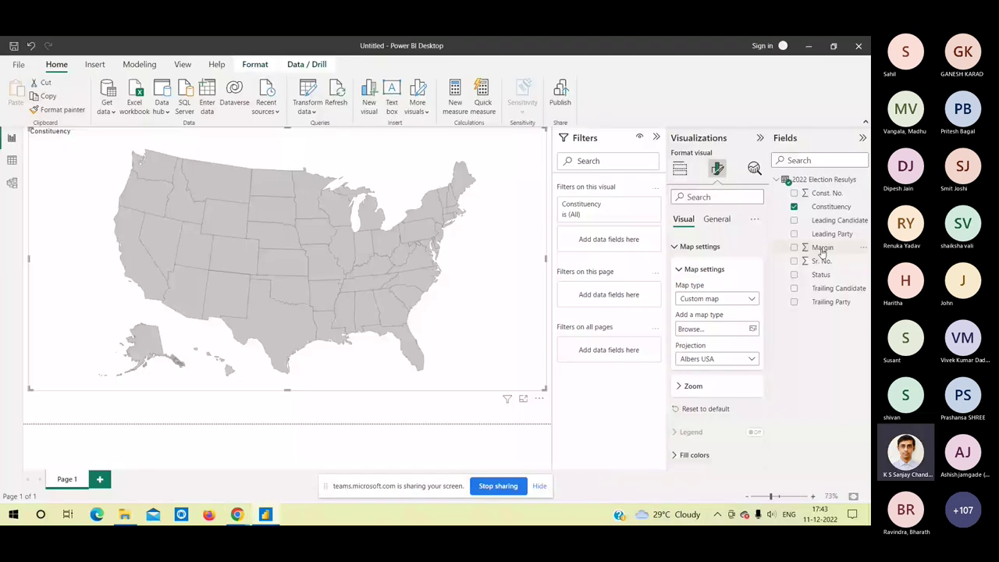
{"action": "left_click", "coordinate": [711, 332]}
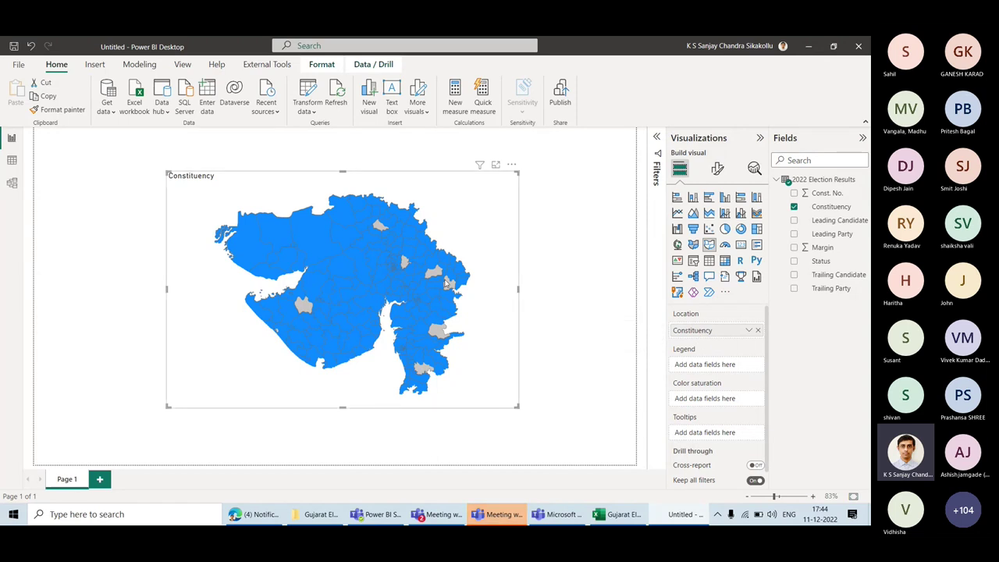
Step: Check a grey constituency's name on the Gujarat shape map and view the 2022 Election Results sheet in Excel
{"action": "mouse_move", "coordinate": [436, 273]}
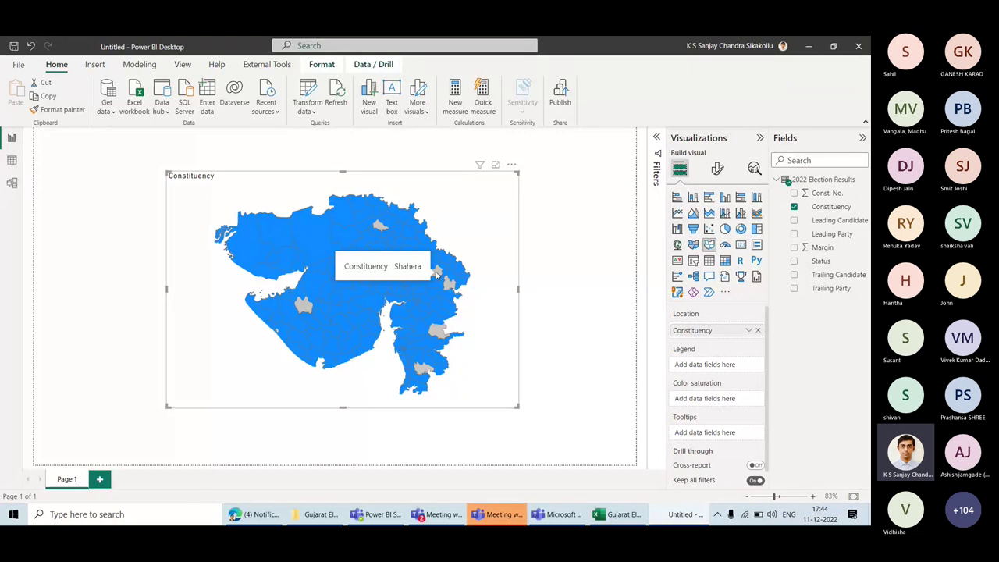
{"action": "left_click", "coordinate": [607, 515]}
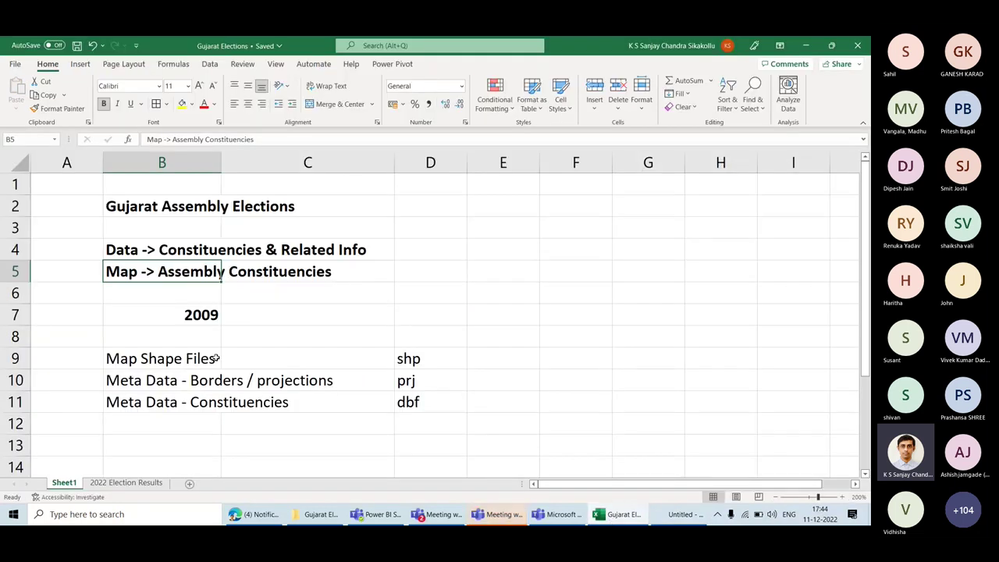
{"action": "left_click", "coordinate": [121, 483]}
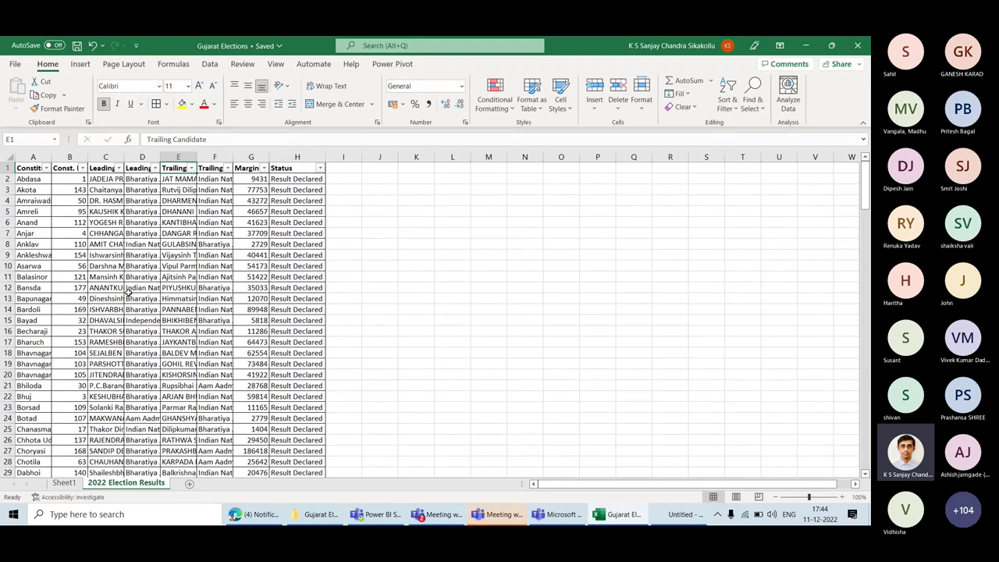
{"action": "key", "text": "alt+Tab"}
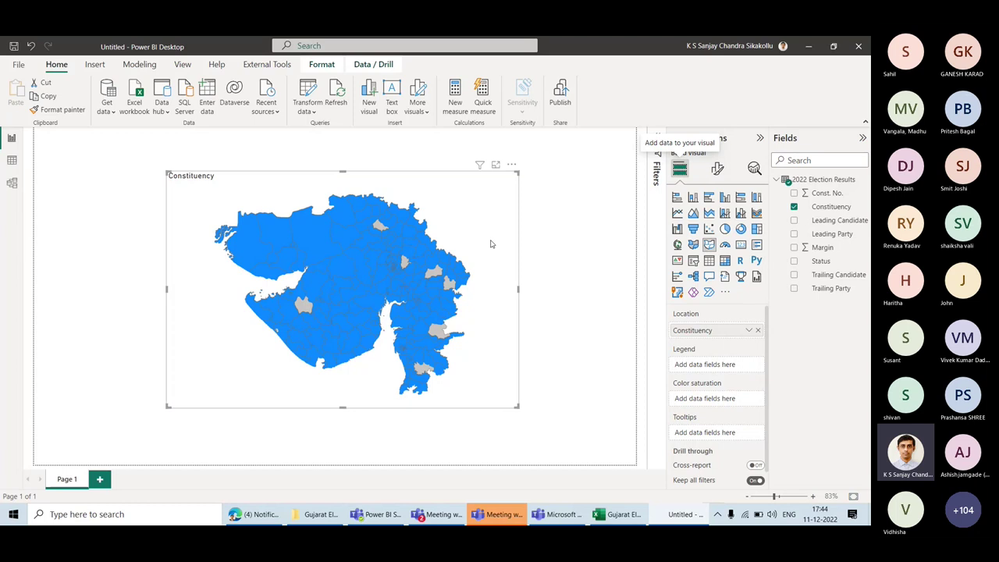
Step: Switch to the Gujarat Elections workbook in Excel and enlarge the 2022 Election Results sheet to 130% to read the constituency names
{"action": "left_click", "coordinate": [621, 516]}
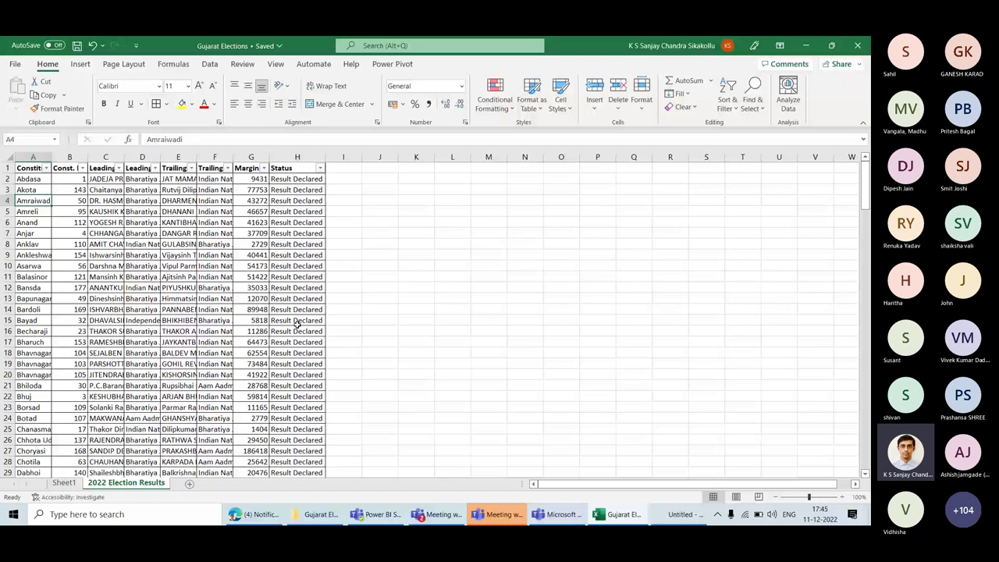
{"action": "left_click", "coordinate": [841, 497]}
{"action": "left_click", "coordinate": [841, 497]}
{"action": "left_click", "coordinate": [841, 497]}
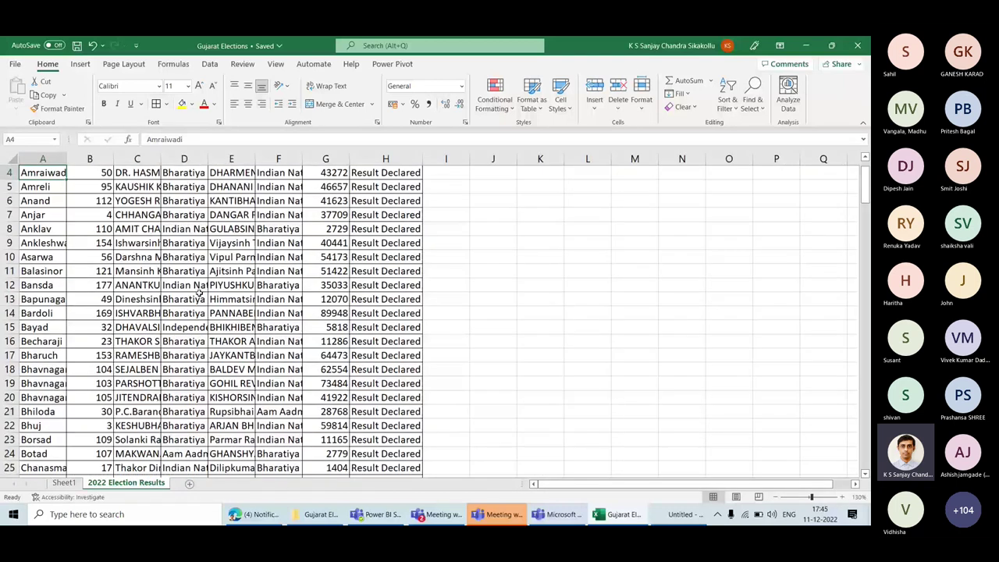
{"action": "scroll", "coordinate": [66, 303], "scroll_direction": "up", "scroll_amount": 1}
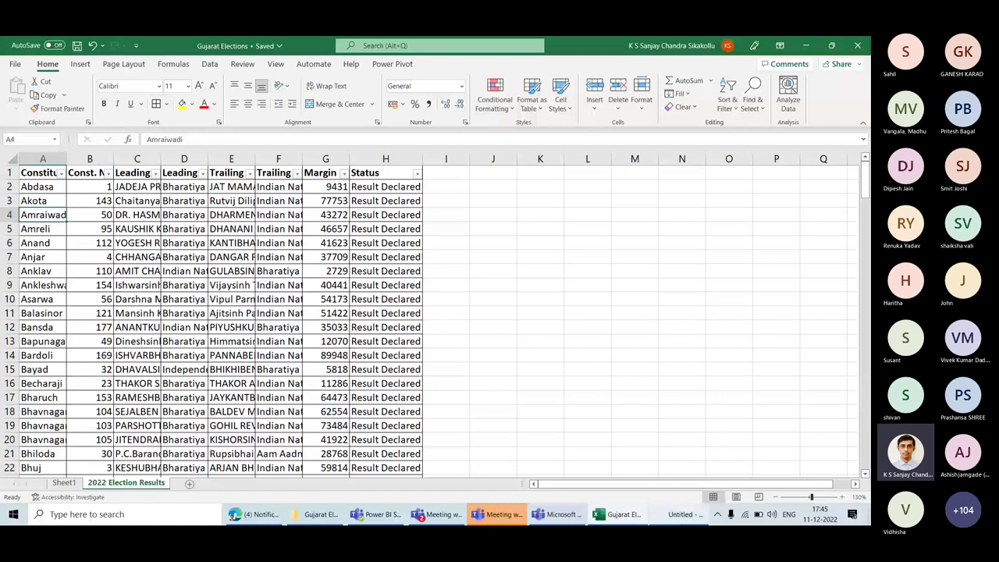
Step: Identify the southernmost grey constituency on the Power BI map and look for its row in the Excel results
{"action": "left_click", "coordinate": [684, 514]}
{"action": "mouse_move", "coordinate": [405, 264]}
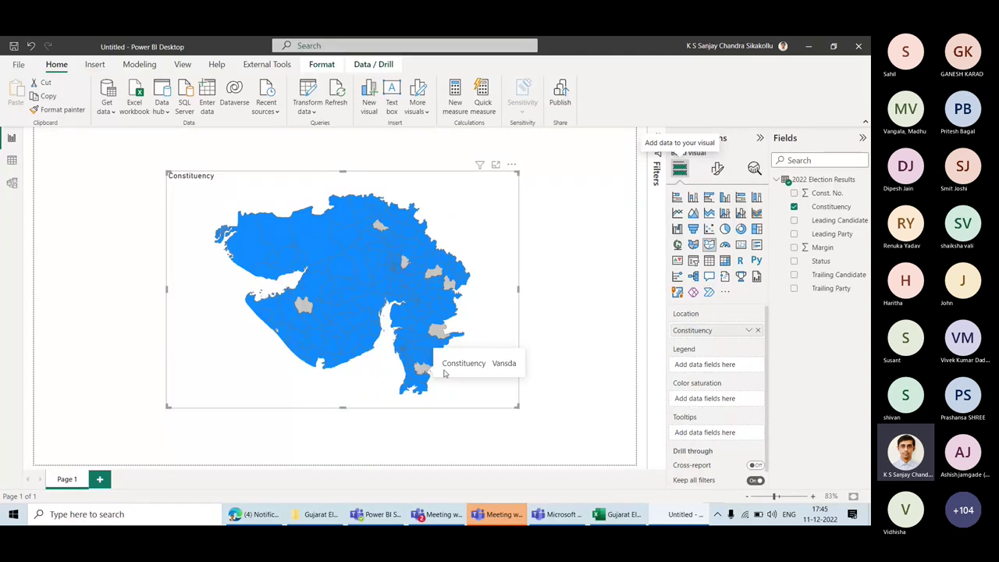
{"action": "key", "text": "alt+Tab"}
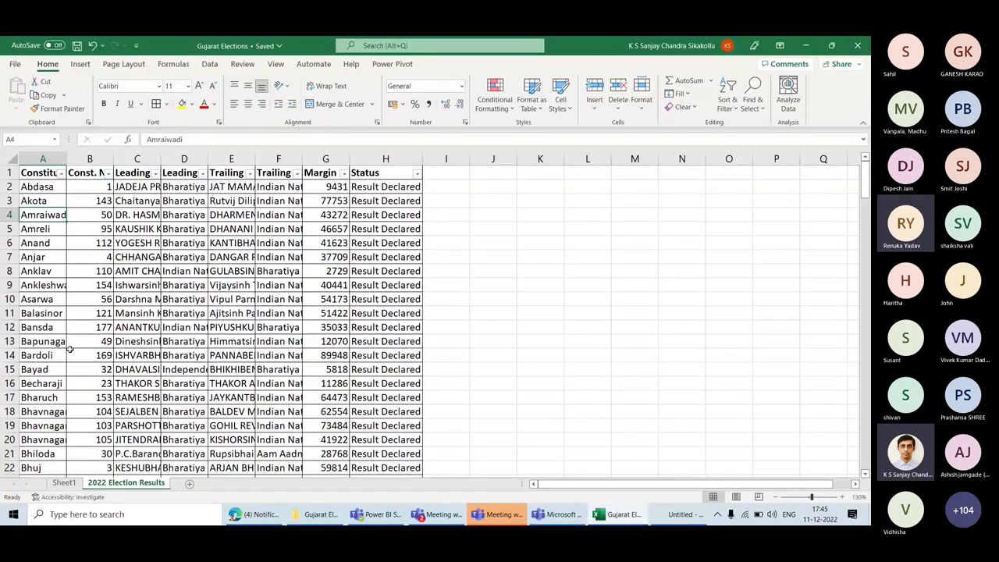
{"action": "scroll", "coordinate": [69, 348], "scroll_direction": "down", "scroll_amount": 2}
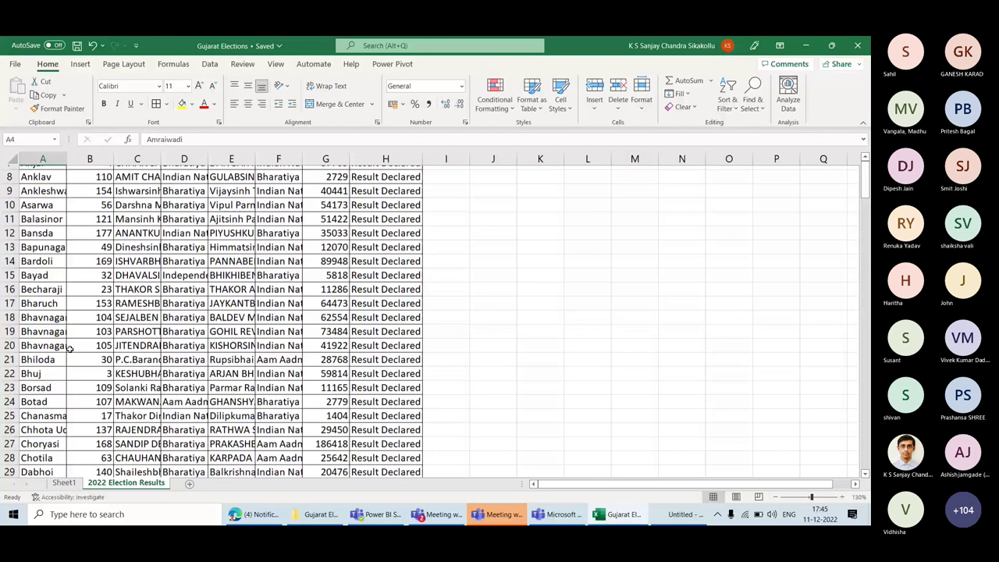
{"action": "scroll", "coordinate": [70, 349], "scroll_direction": "up", "scroll_amount": 1}
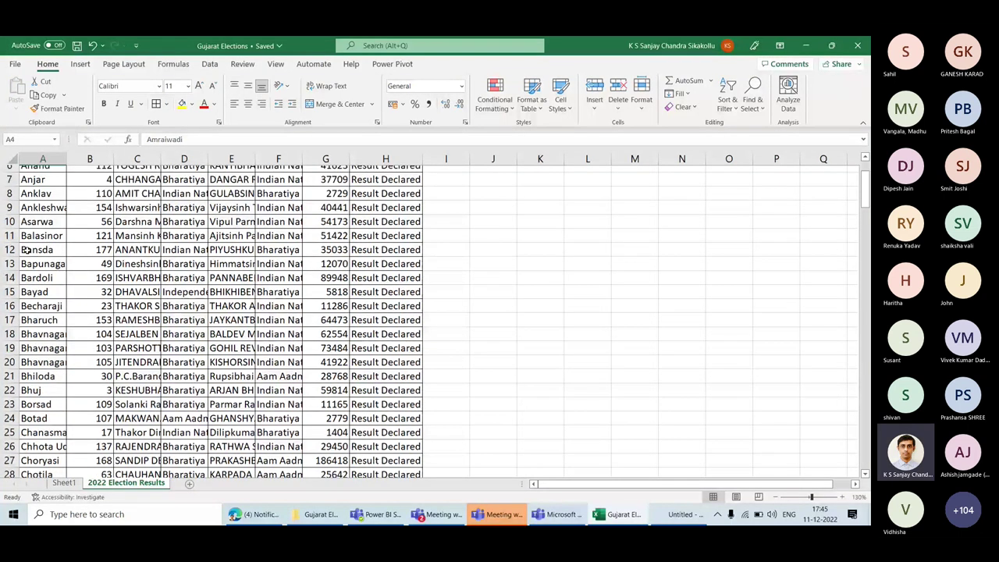
{"action": "double_click", "coordinate": [26, 250]}
{"action": "key", "text": "Home"}
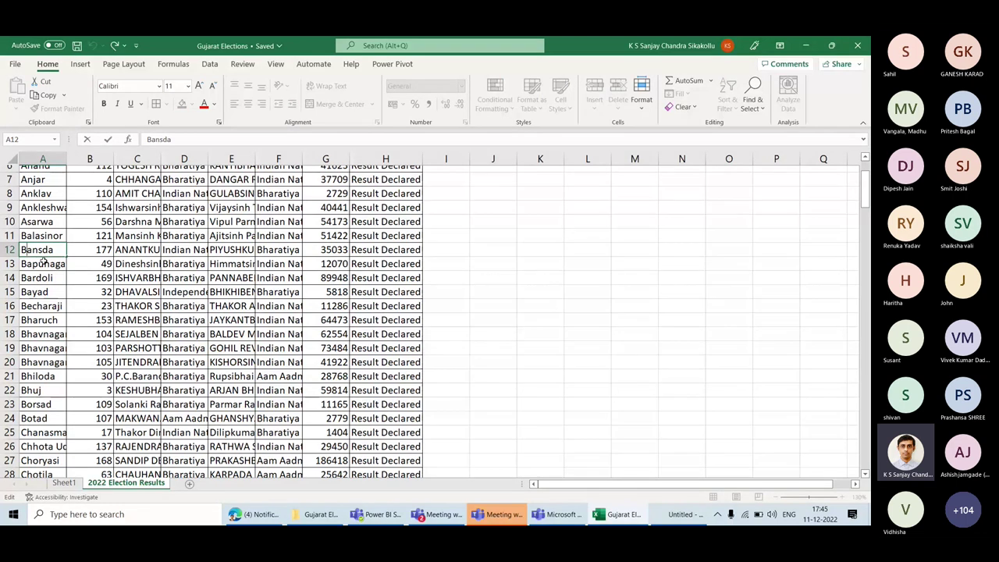
{"action": "key", "text": "Escape"}
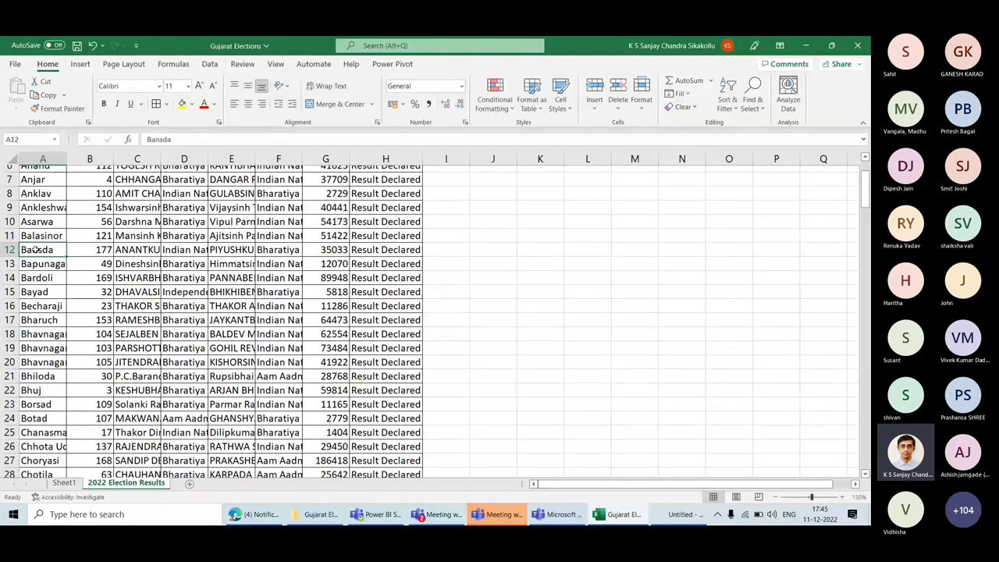
Step: Correct the constituency name in cell A12 to Vansda and switch back to the Power BI report
{"action": "double_click", "coordinate": [36, 249]}
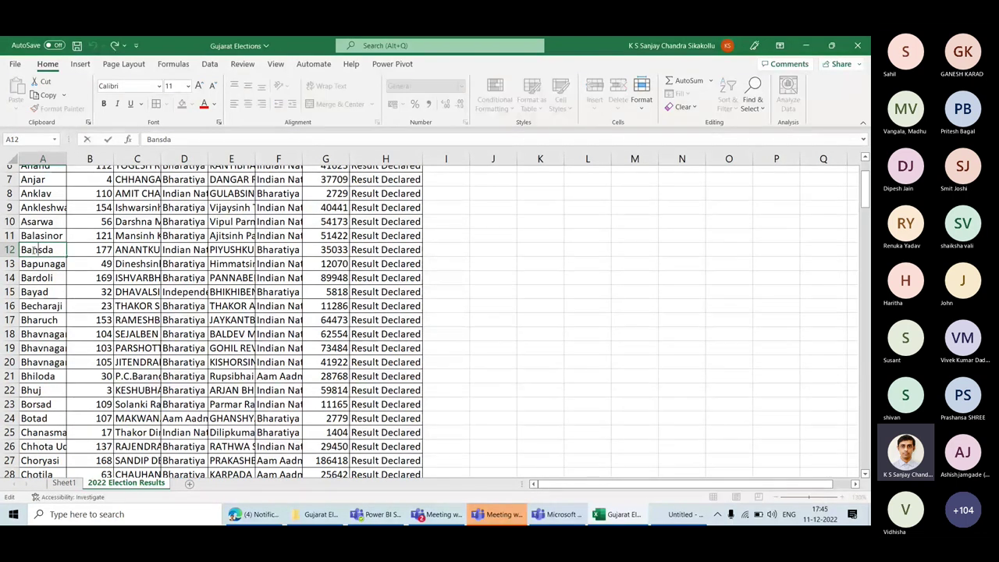
{"action": "key", "text": "Home"}
{"action": "key", "text": "Delete"}
{"action": "type", "text": "V"}
{"action": "key", "text": "Return"}
{"action": "left_click", "coordinate": [47, 251]}
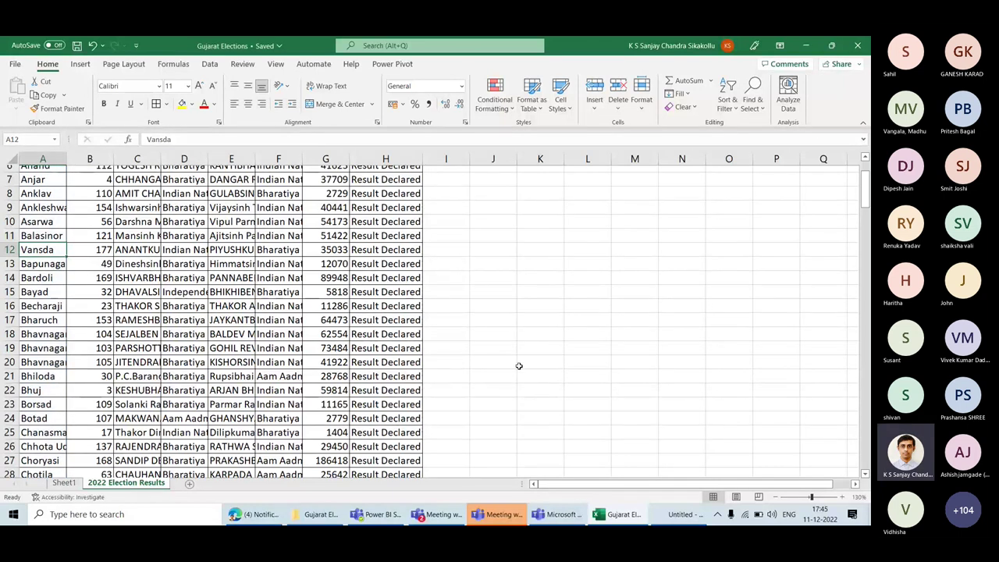
{"action": "left_click", "coordinate": [683, 513]}
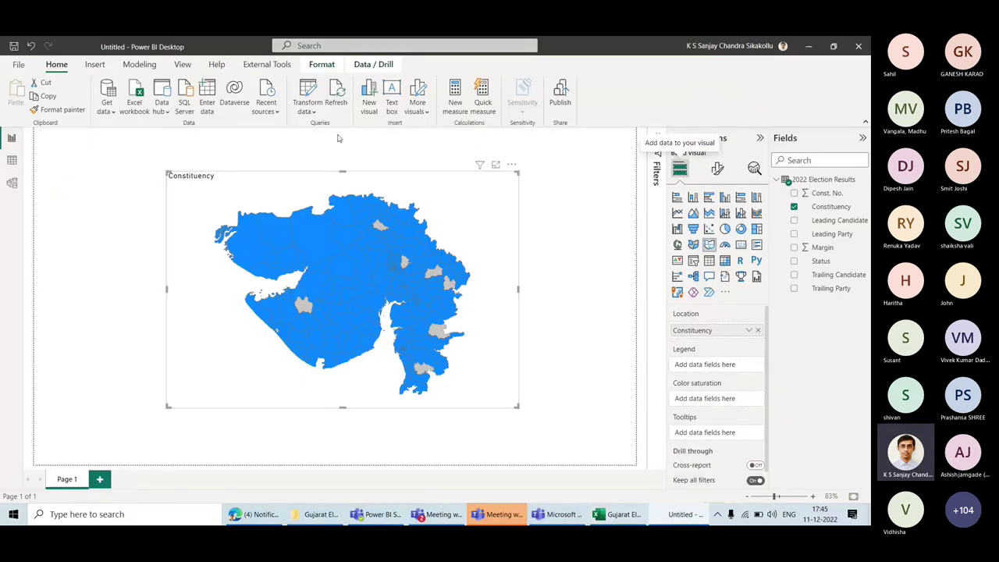
Step: Refresh the report data and check the southeastern grey constituency's name on the map before switching to the Excel workbook
{"action": "left_click", "coordinate": [337, 95]}
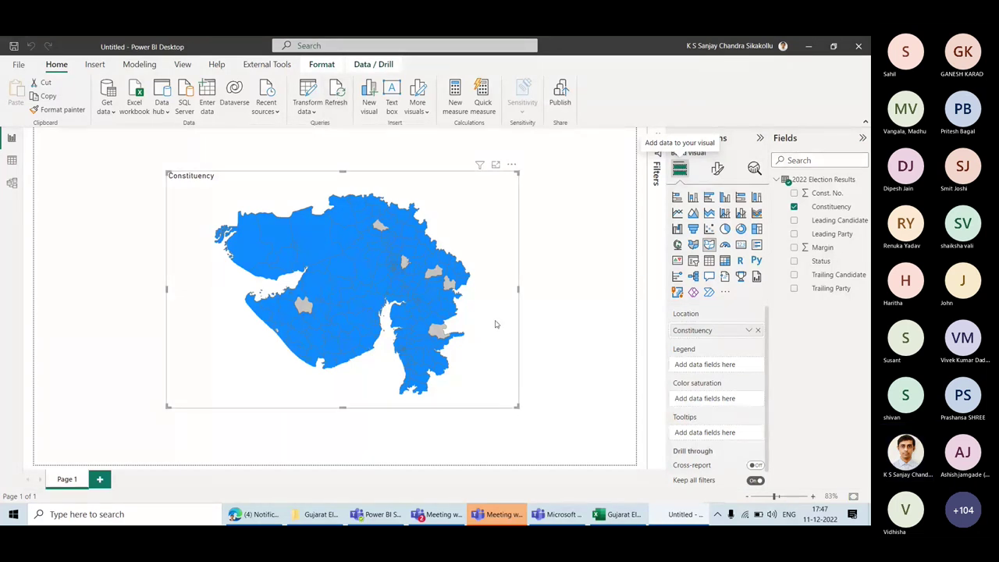
{"action": "mouse_move", "coordinate": [436, 333]}
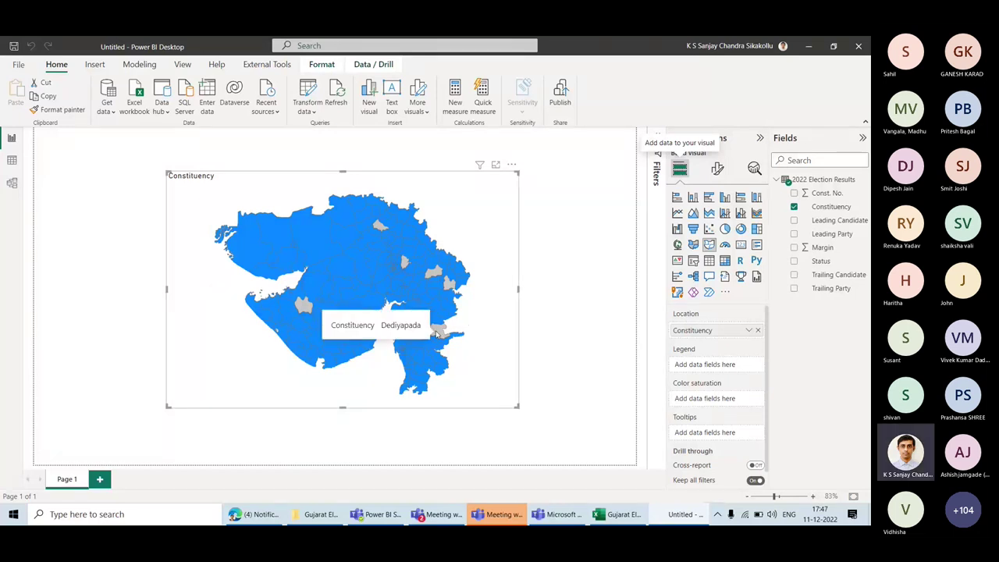
{"action": "key", "text": "alt+Tab"}
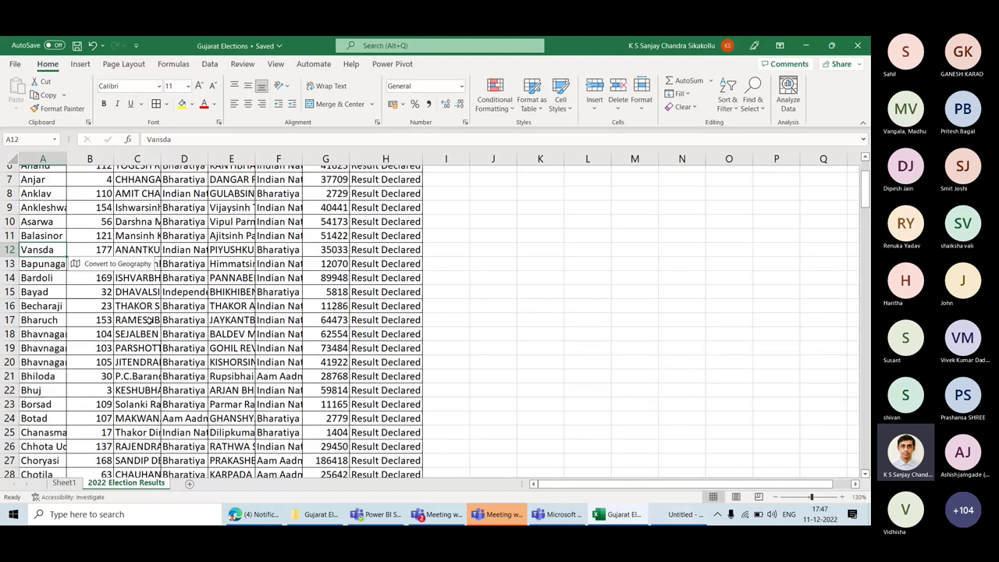
Step: Widen column A of the 2022 Election Results sheet and correct the constituency name in cell A38 to Dediyapada
{"action": "scroll", "coordinate": [148, 320], "scroll_direction": "down", "scroll_amount": 5}
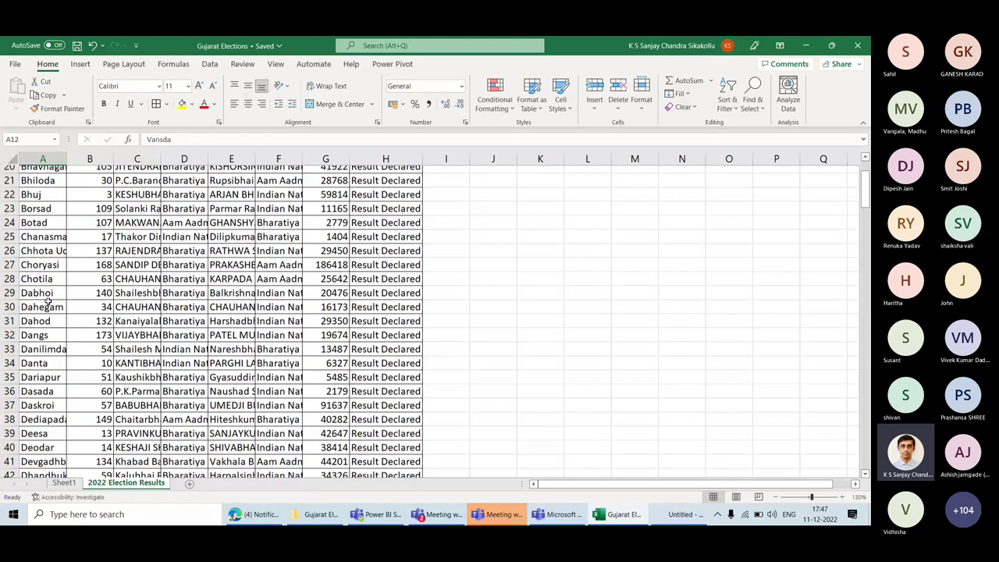
{"action": "scroll", "coordinate": [48, 301], "scroll_direction": "down", "scroll_amount": 1}
{"action": "left_click_drag", "start_coordinate": [67, 160], "coordinate": [128, 162]}
{"action": "scroll", "coordinate": [67, 294], "scroll_direction": "down", "scroll_amount": 2}
{"action": "left_click", "coordinate": [43, 302]}
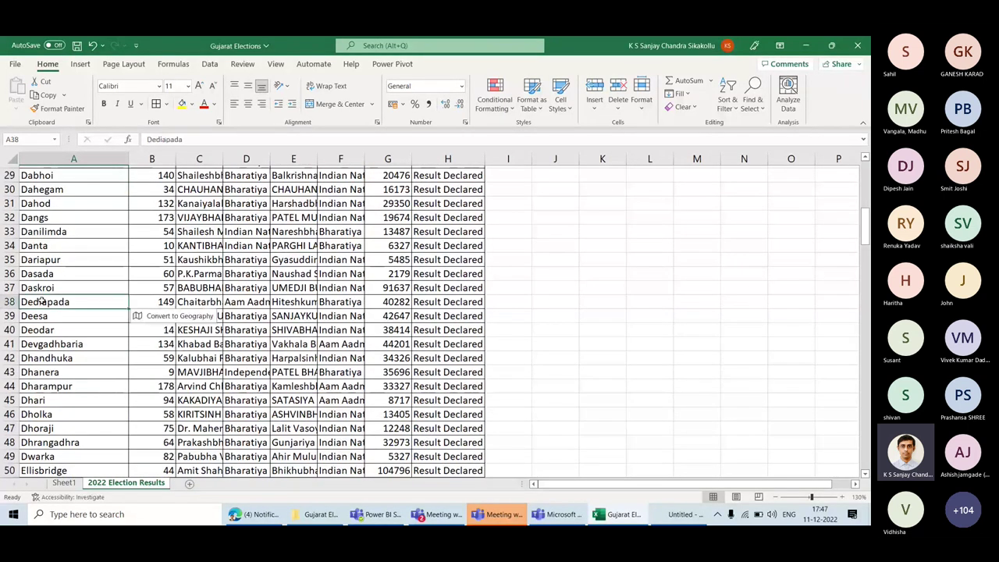
{"action": "double_click", "coordinate": [42, 302]}
{"action": "type", "text": "y"}
{"action": "key", "text": "ctrl+Return"}
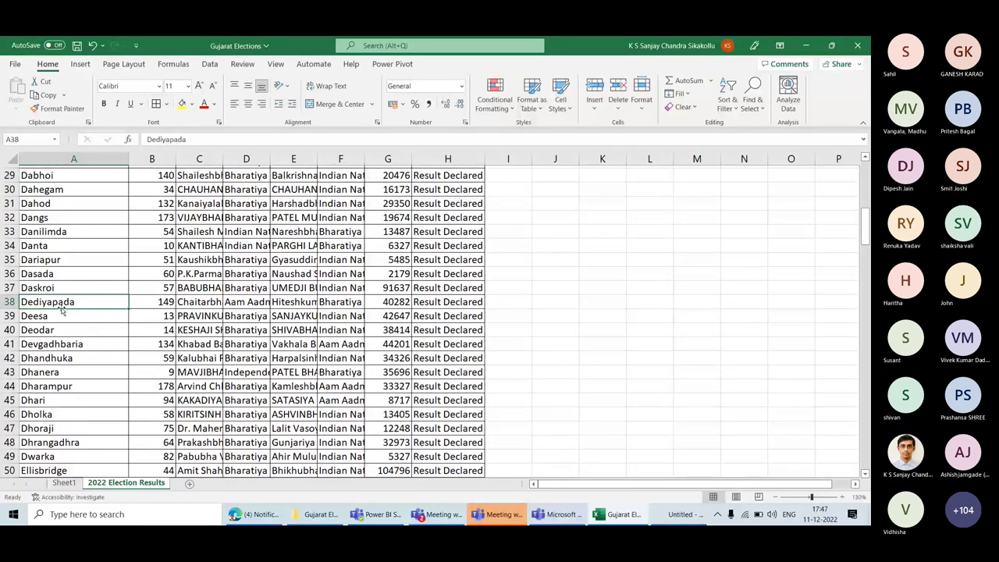
Step: Locate the Dahegam row in the results and check the easternmost grey constituency's name on the Power BI map
{"action": "scroll", "coordinate": [98, 301], "scroll_direction": "up", "scroll_amount": 2}
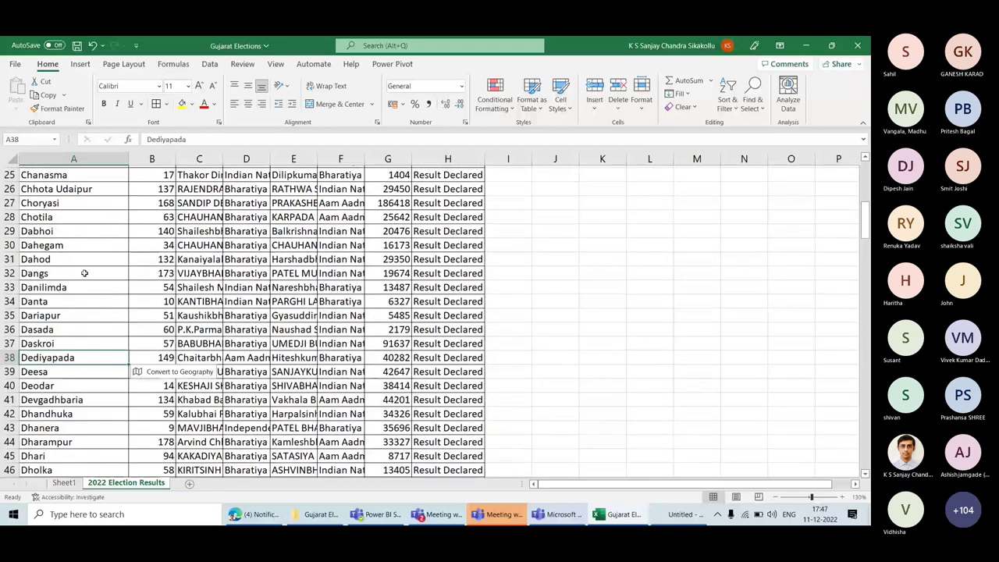
{"action": "left_click", "coordinate": [40, 246]}
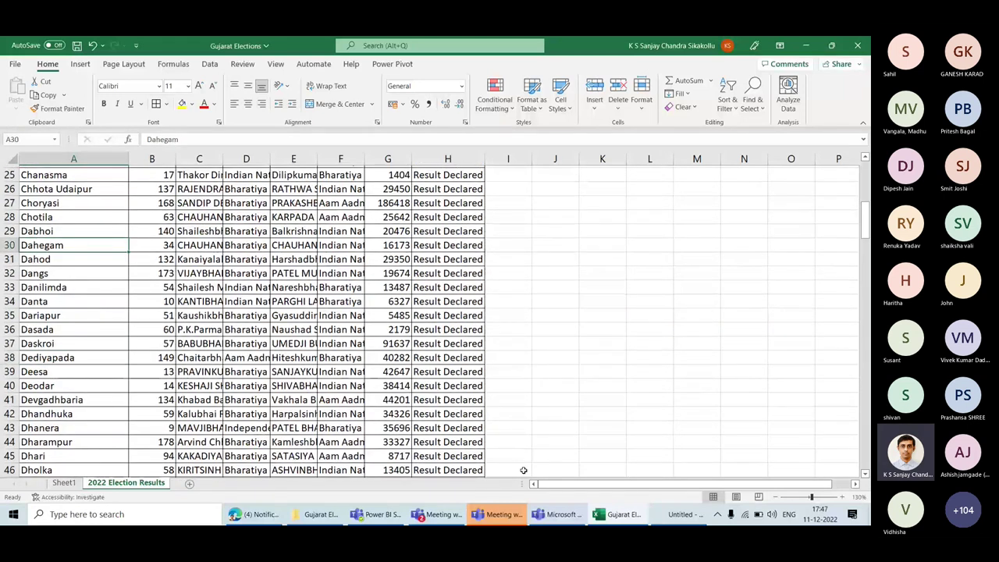
{"action": "left_click", "coordinate": [672, 514]}
{"action": "mouse_move", "coordinate": [450, 287]}
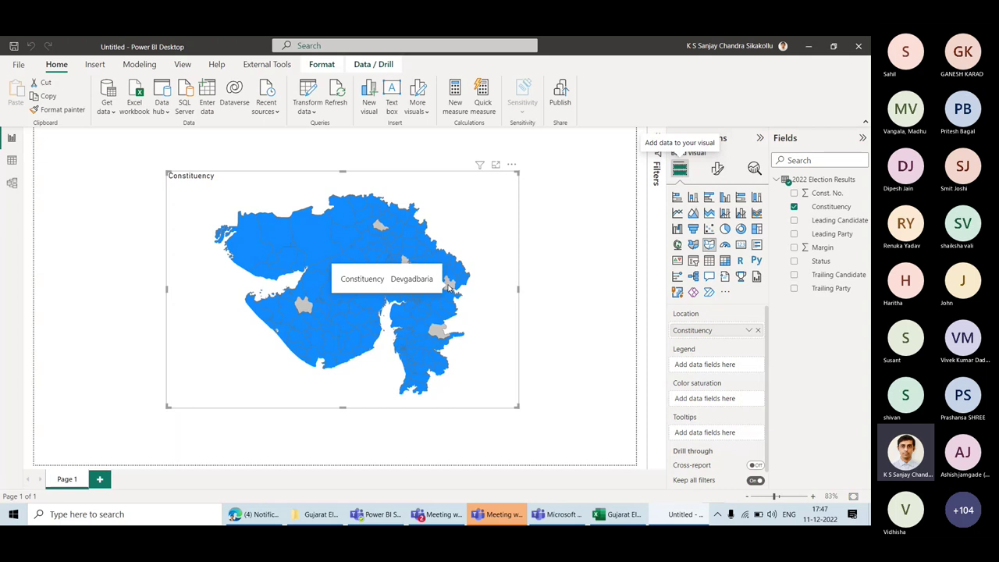
Step: Switch to the Excel workbook and correct the constituency name in cell A41 to Devgadbaria
{"action": "left_click", "coordinate": [622, 515]}
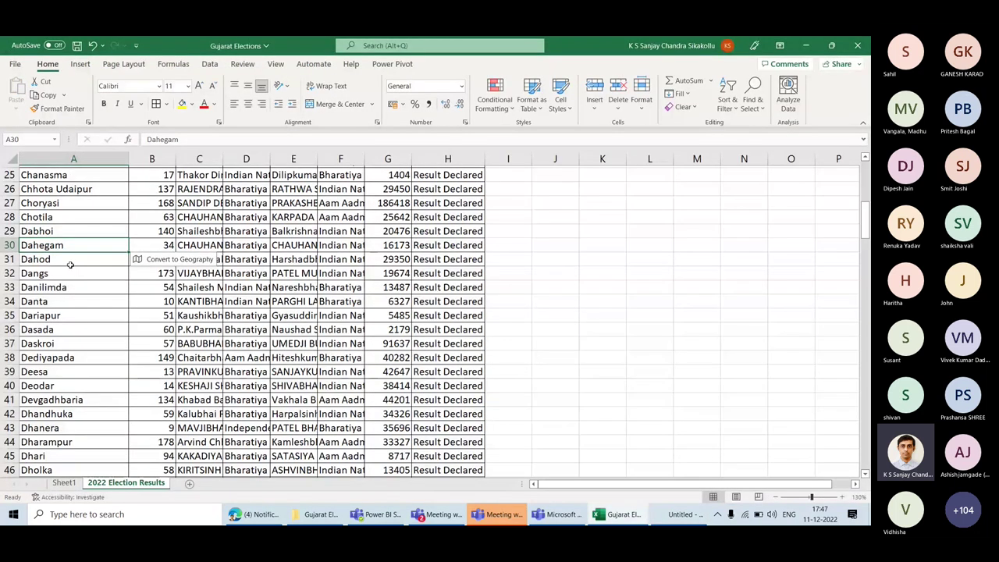
{"action": "scroll", "coordinate": [70, 264], "scroll_direction": "down", "scroll_amount": 2}
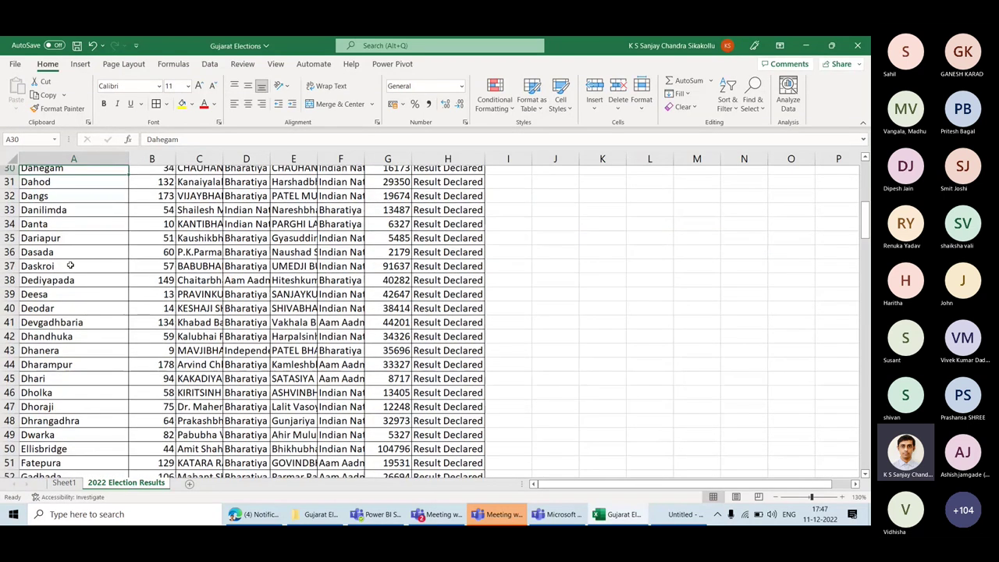
{"action": "left_click", "coordinate": [54, 319]}
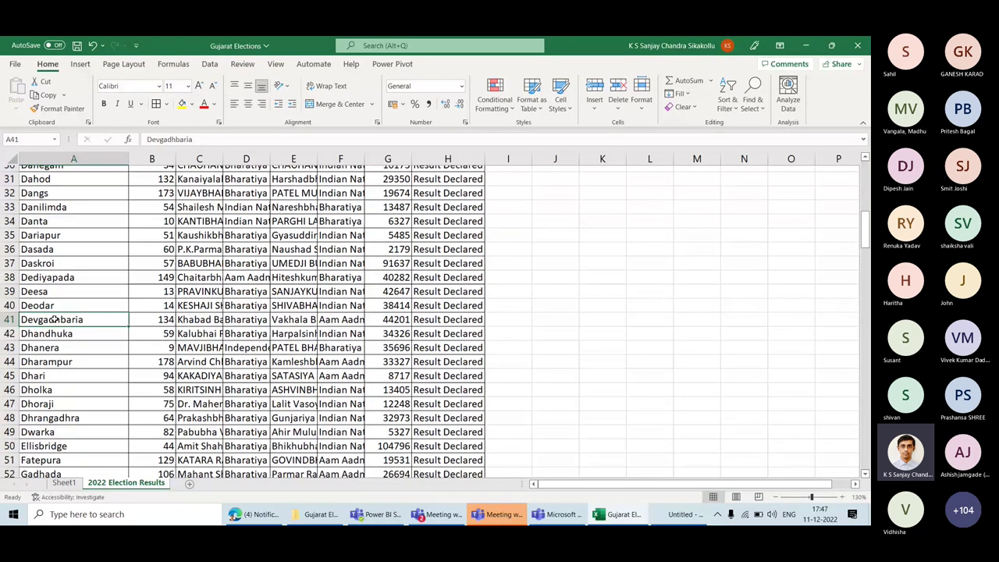
{"action": "double_click", "coordinate": [54, 319]}
{"action": "key", "text": "Delete"}
{"action": "key", "text": "ctrl+Return"}
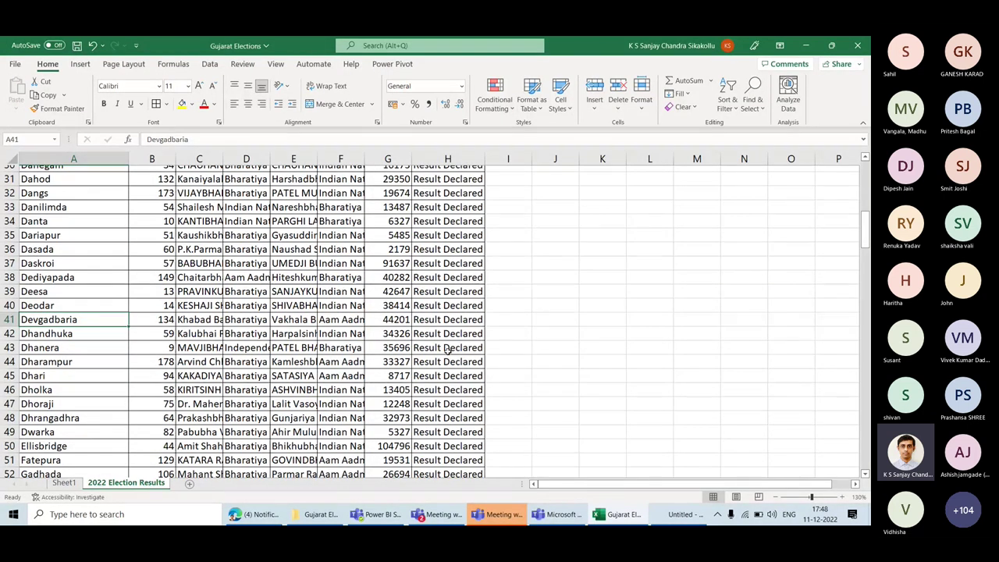
Step: Check the next eastern grey constituency on the Power BI map and correct its name in Excel cell A150 to Shahera
{"action": "left_click", "coordinate": [669, 518]}
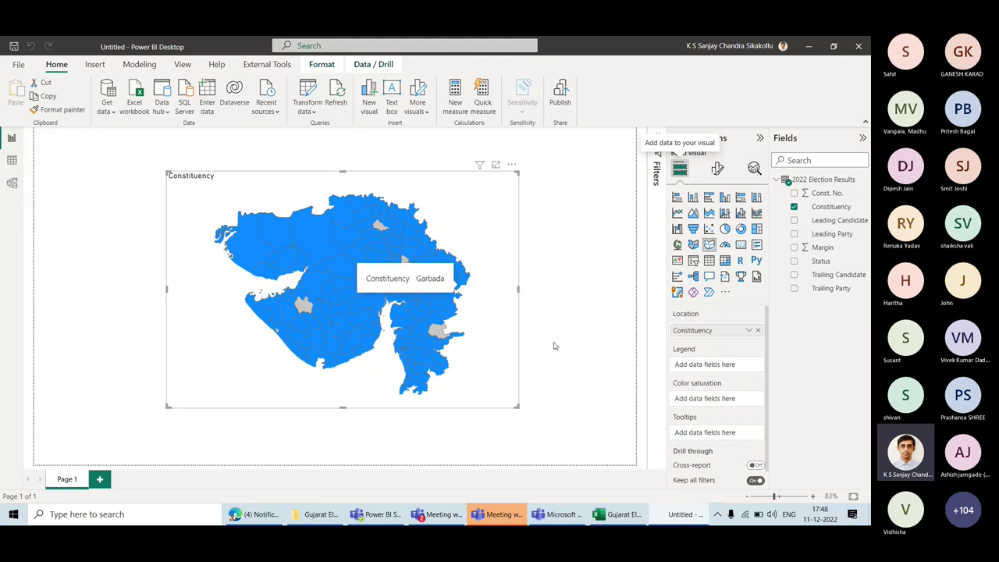
{"action": "key", "text": "alt+Tab"}
{"action": "scroll", "coordinate": [139, 244], "scroll_direction": "down", "scroll_amount": 20}
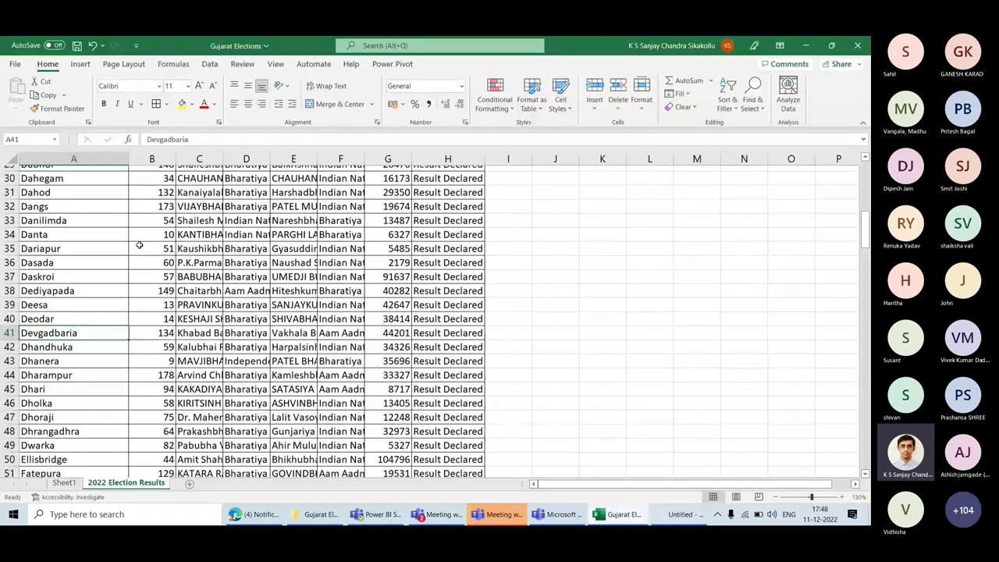
{"action": "scroll", "coordinate": [139, 244], "scroll_direction": "down", "scroll_amount": 18}
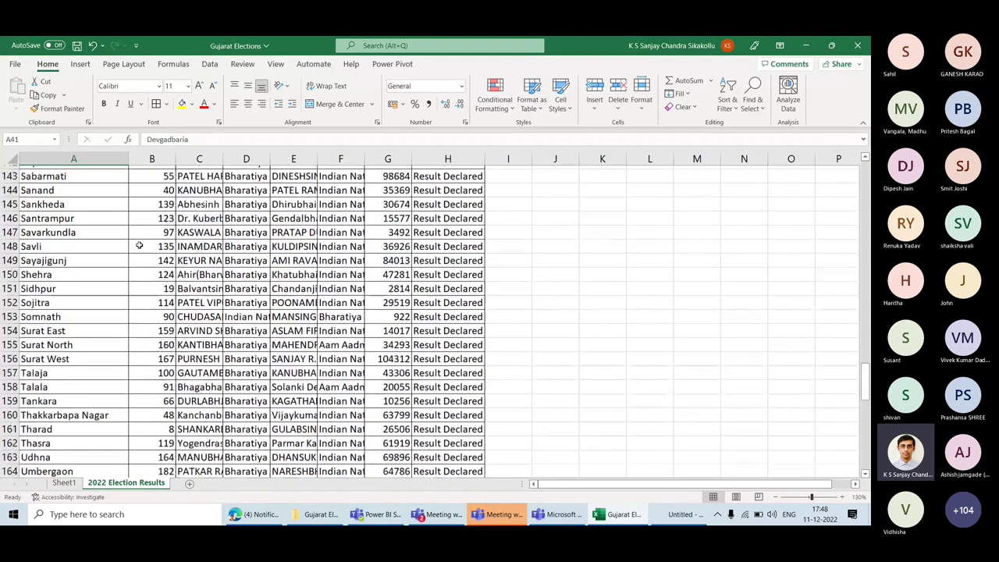
{"action": "scroll", "coordinate": [139, 244], "scroll_direction": "up", "scroll_amount": 4}
{"action": "double_click", "coordinate": [62, 292]}
{"action": "key", "text": "BackSpace"}
{"action": "type", "text": "a"}
{"action": "key", "text": "Right"}
{"action": "type", "text": "e"}
{"action": "key", "text": "ctrl+Return"}
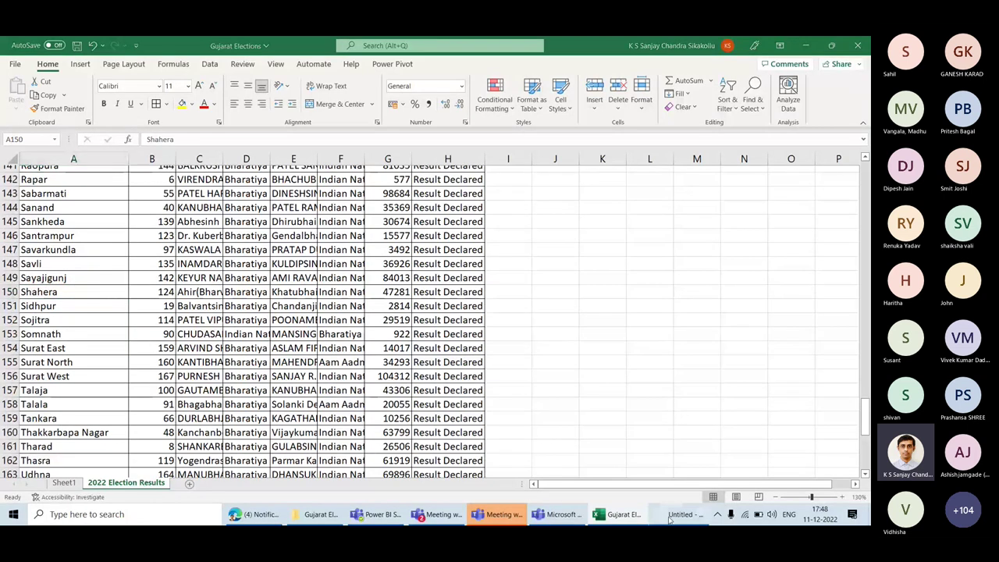
Step: Check the northern grey constituency on the Power BI map and correct its name in Excel cell A151 to Siddhpur
{"action": "key", "text": "alt+Tab"}
{"action": "mouse_move", "coordinate": [306, 306]}
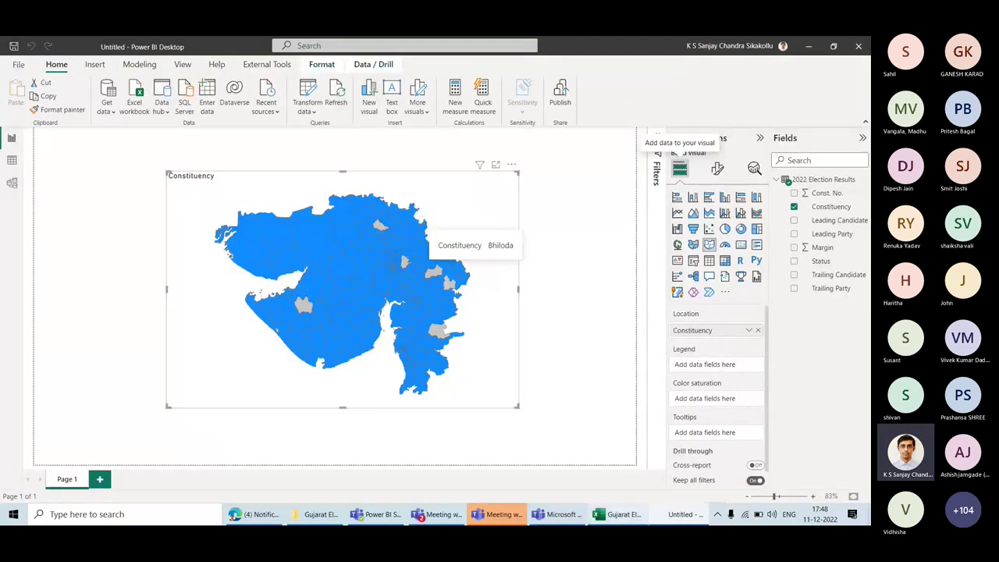
{"action": "key", "text": "alt+Tab"}
{"action": "scroll", "coordinate": [126, 262], "scroll_direction": "down", "scroll_amount": 6}
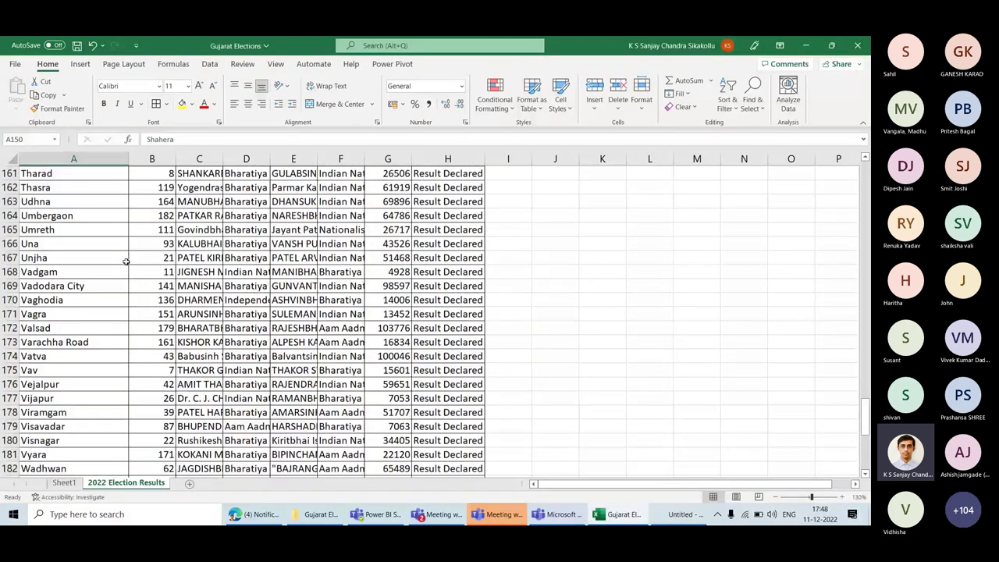
{"action": "scroll", "coordinate": [126, 261], "scroll_direction": "up", "scroll_amount": 6}
{"action": "scroll", "coordinate": [125, 262], "scroll_direction": "up", "scroll_amount": 3}
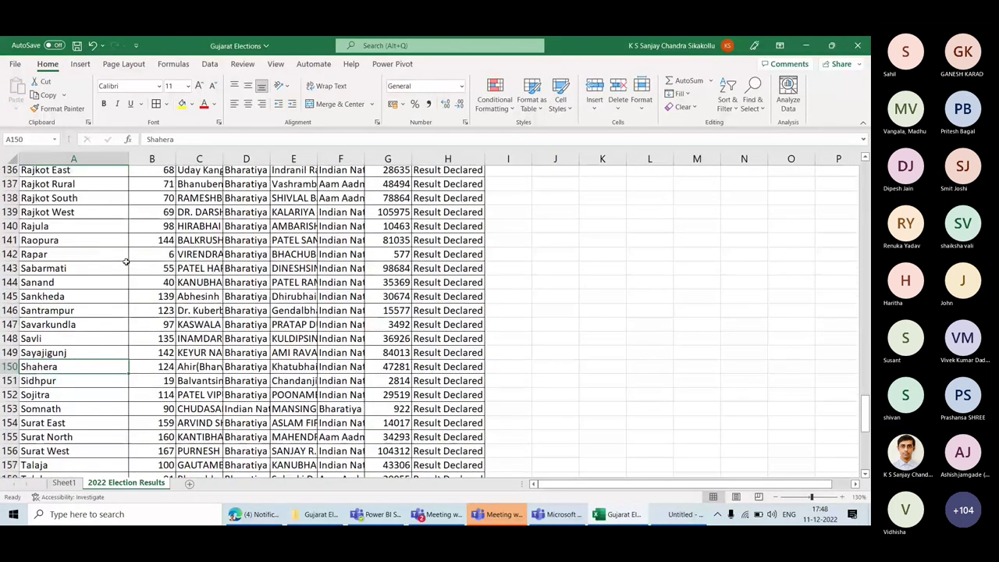
{"action": "scroll", "coordinate": [121, 281], "scroll_direction": "down", "scroll_amount": 2}
{"action": "scroll", "coordinate": [119, 284], "scroll_direction": "down", "scroll_amount": 1}
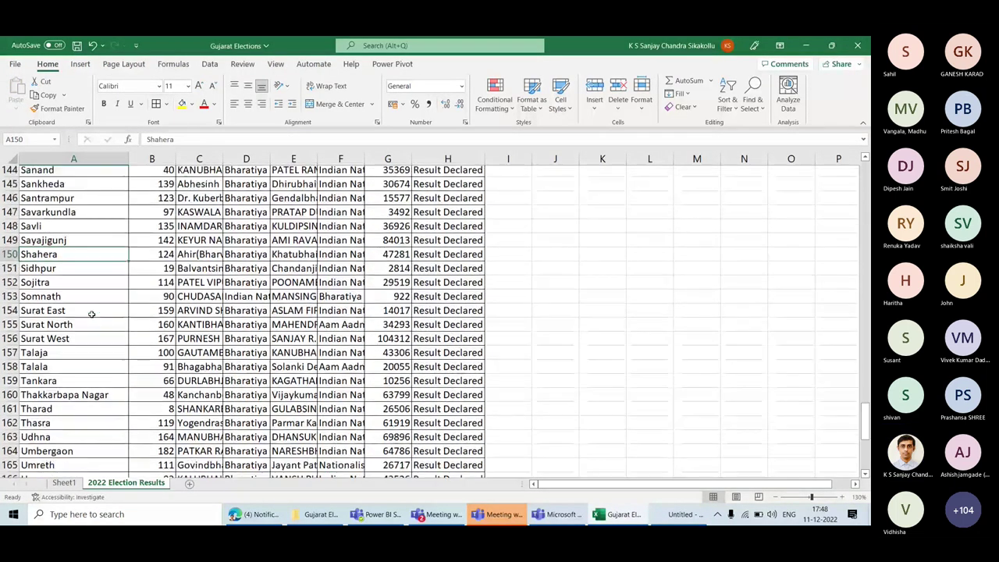
{"action": "double_click", "coordinate": [38, 268]}
{"action": "type", "text": "d"}
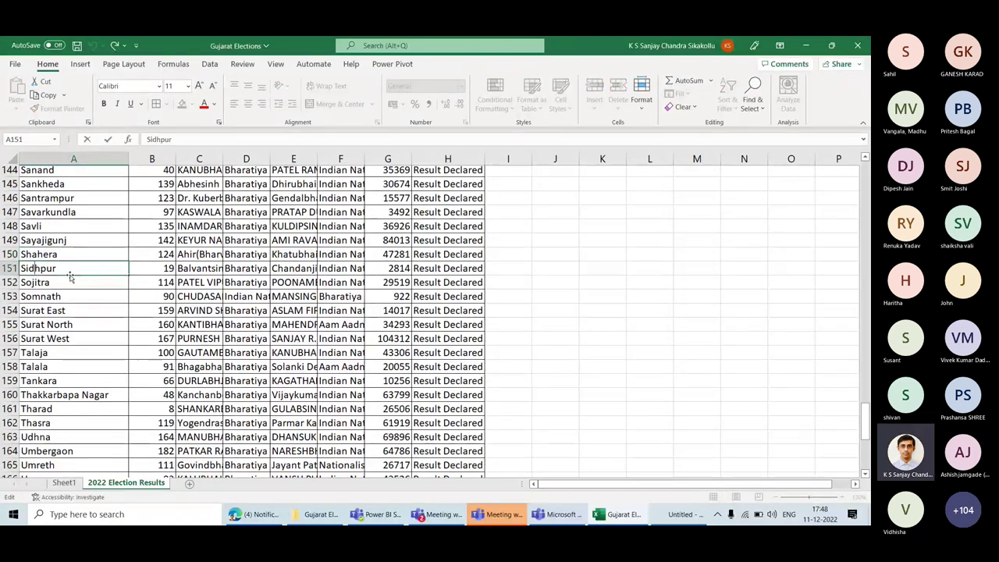
{"action": "key", "text": "Return"}
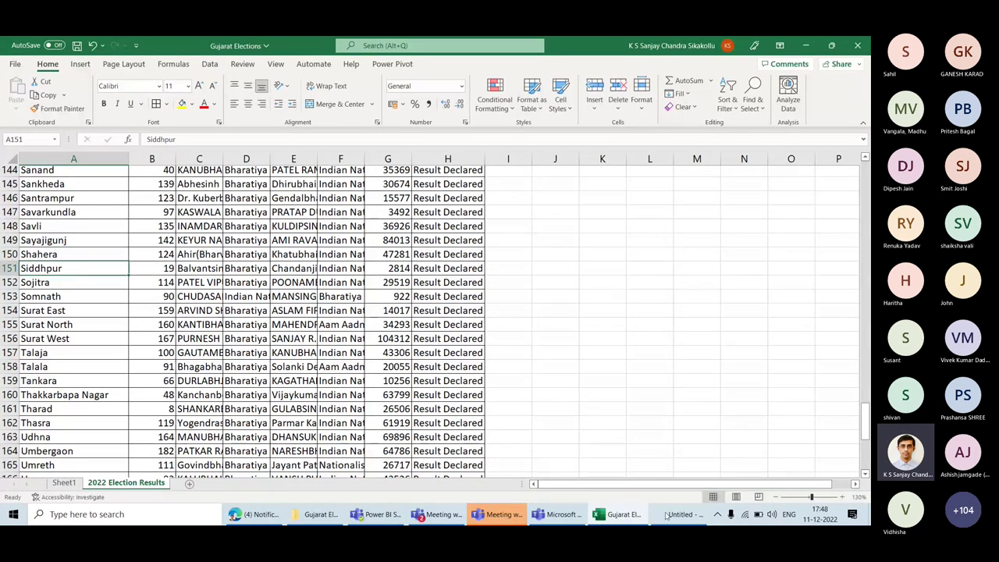
Step: Check the western grey constituency on the Power BI map and change its name in Excel cell A79 to Kalavad S.C
{"action": "key", "text": "alt+Tab"}
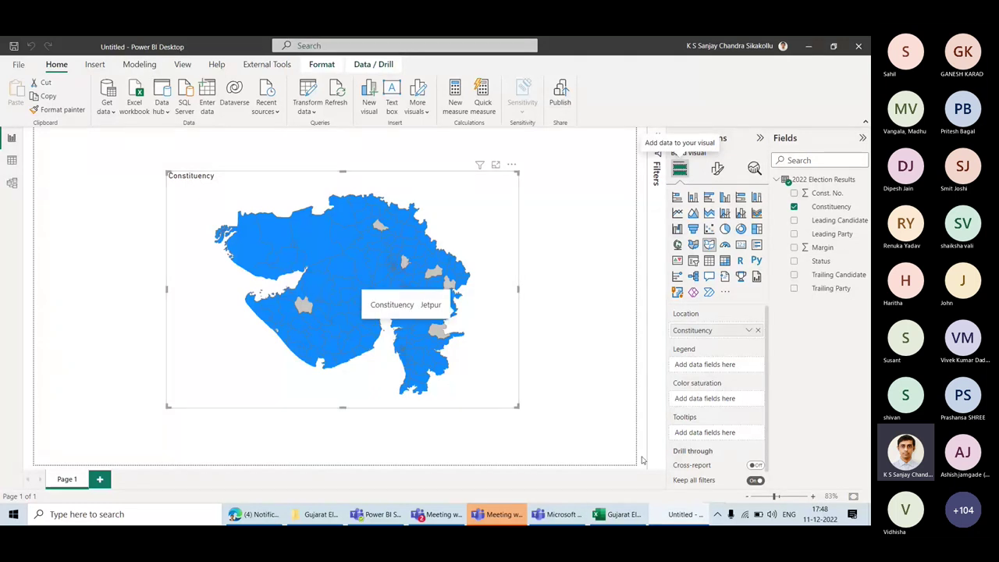
{"action": "key", "text": "alt+Tab"}
{"action": "scroll", "coordinate": [122, 286], "scroll_direction": "down", "scroll_amount": 7}
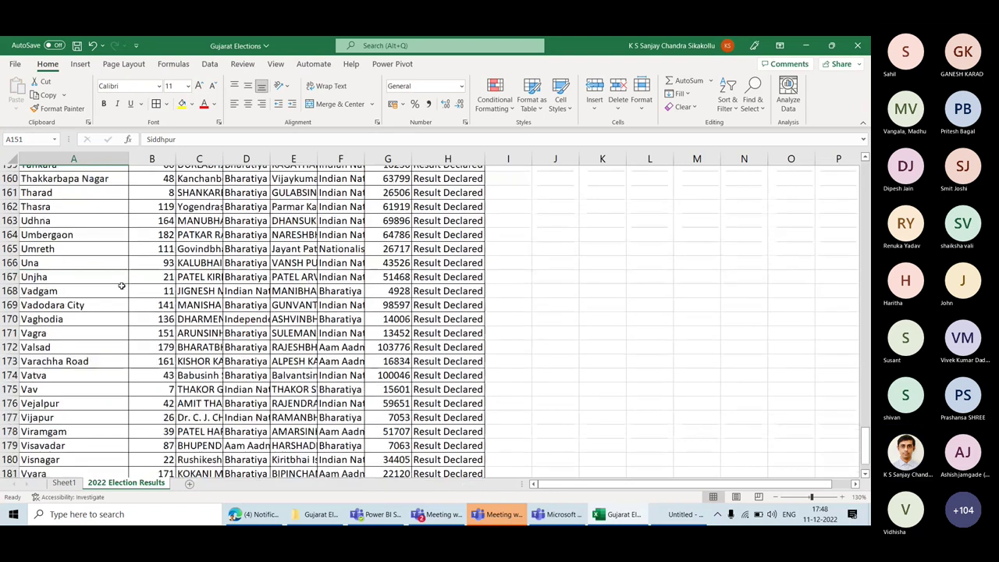
{"action": "scroll", "coordinate": [122, 286], "scroll_direction": "up", "scroll_amount": 20}
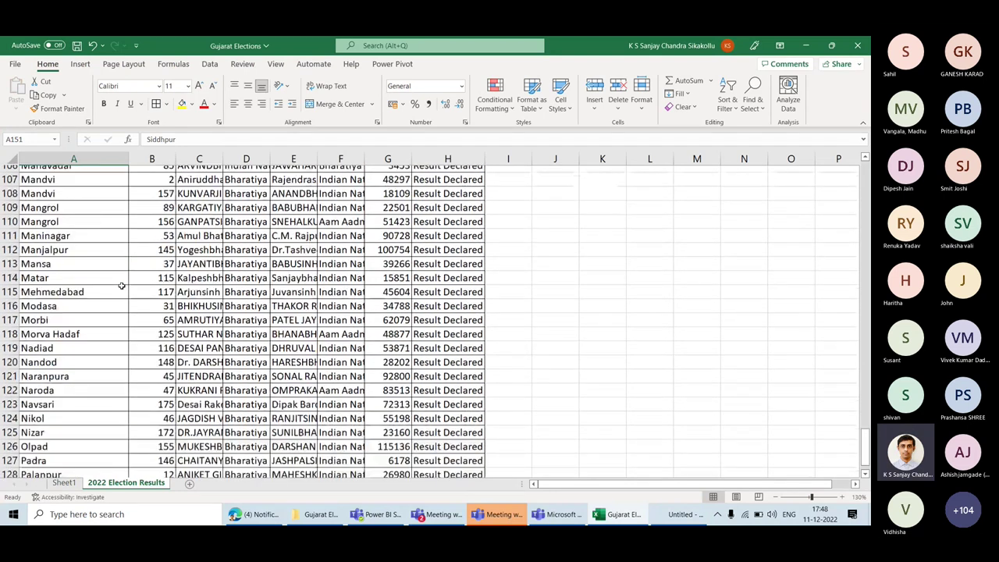
{"action": "scroll", "coordinate": [121, 285], "scroll_direction": "up", "scroll_amount": 6}
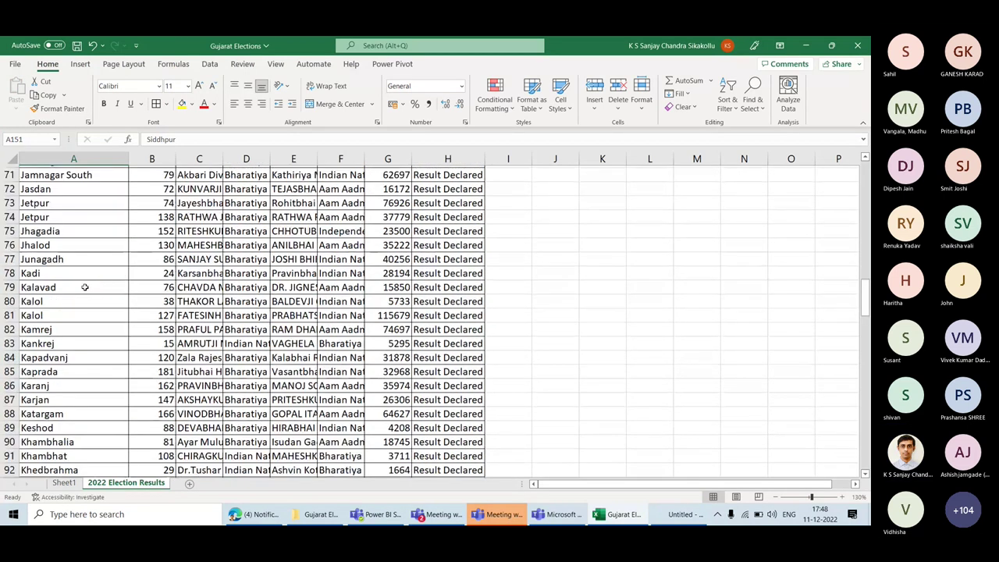
{"action": "double_click", "coordinate": [85, 287]}
{"action": "type", "text": "S.C."}
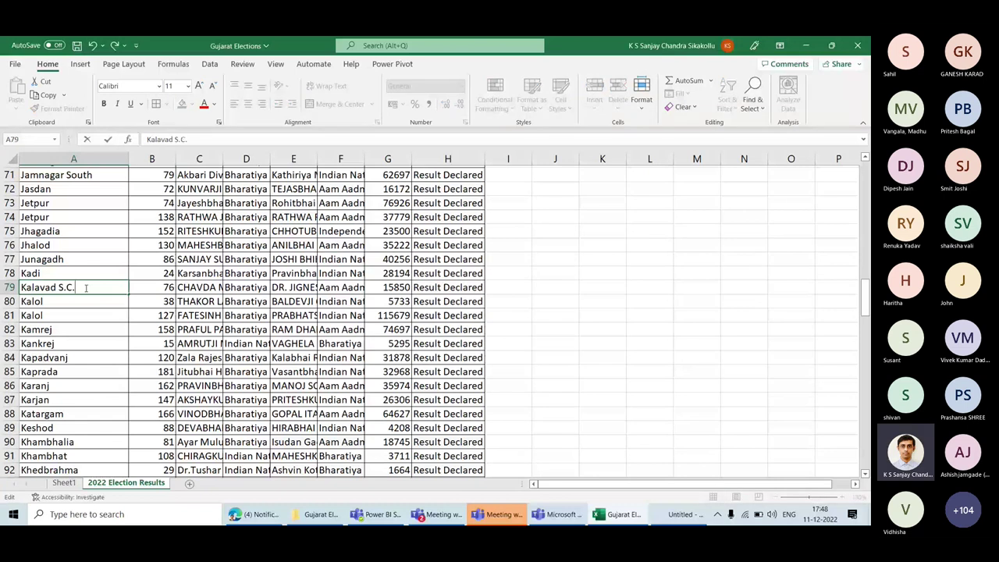
Step: Check the remaining grey constituency's name on the refreshed Power BI map and look for its row in the Excel results
{"action": "left_click", "coordinate": [685, 513]}
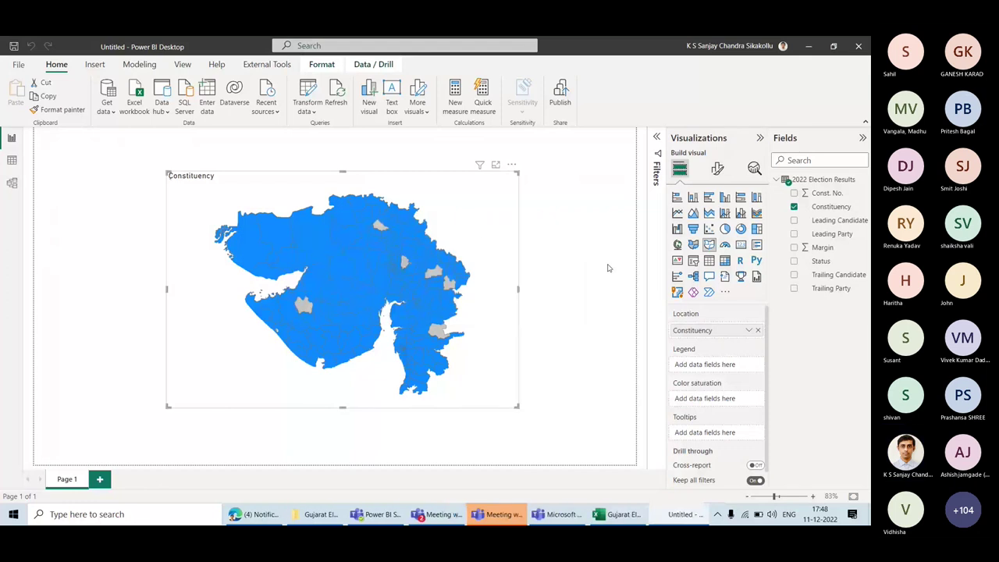
{"action": "mouse_move", "coordinate": [405, 264]}
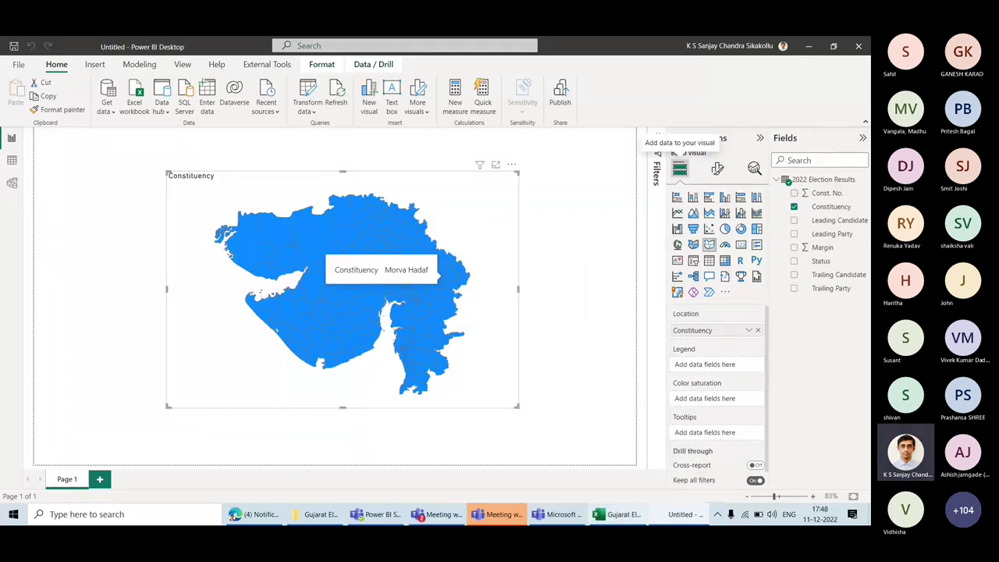
{"action": "key", "text": "alt+Tab"}
{"action": "scroll", "coordinate": [100, 273], "scroll_direction": "up", "scroll_amount": 13}
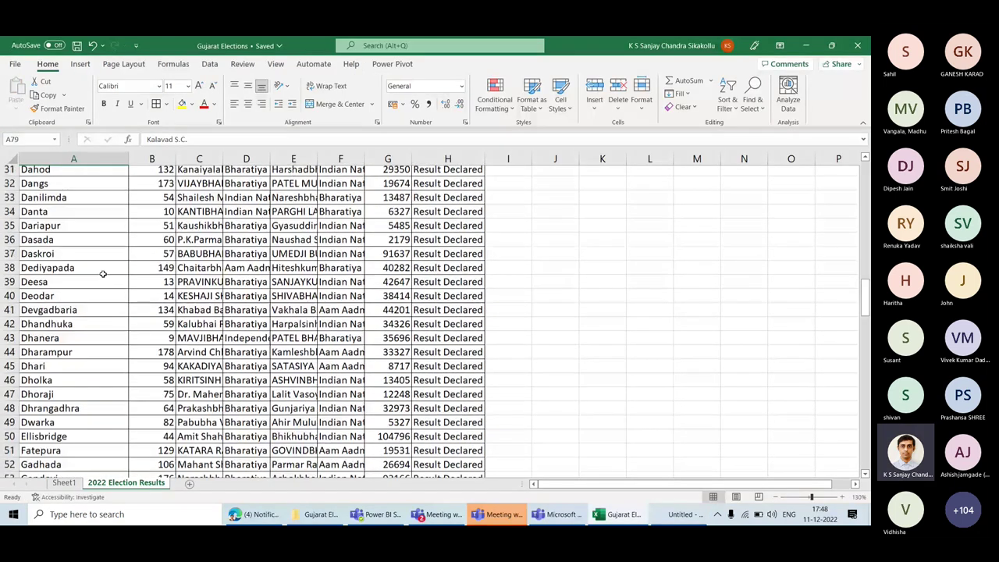
{"action": "scroll", "coordinate": [89, 302], "scroll_direction": "down", "scroll_amount": 1}
{"action": "left_click", "coordinate": [75, 314]}
{"action": "left_click", "coordinate": [69, 263]}
{"action": "left_click", "coordinate": [61, 245]}
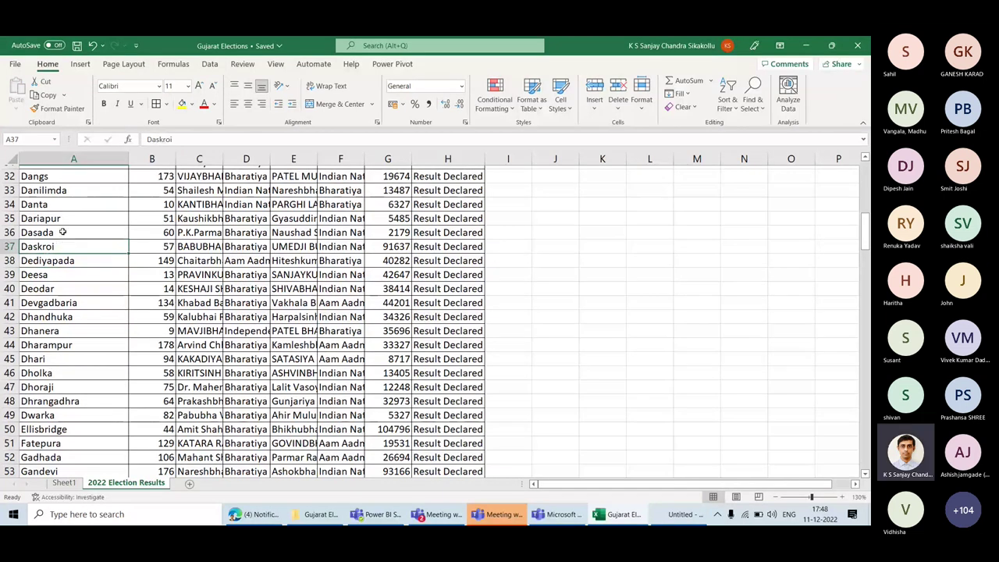
{"action": "left_click", "coordinate": [72, 331]}
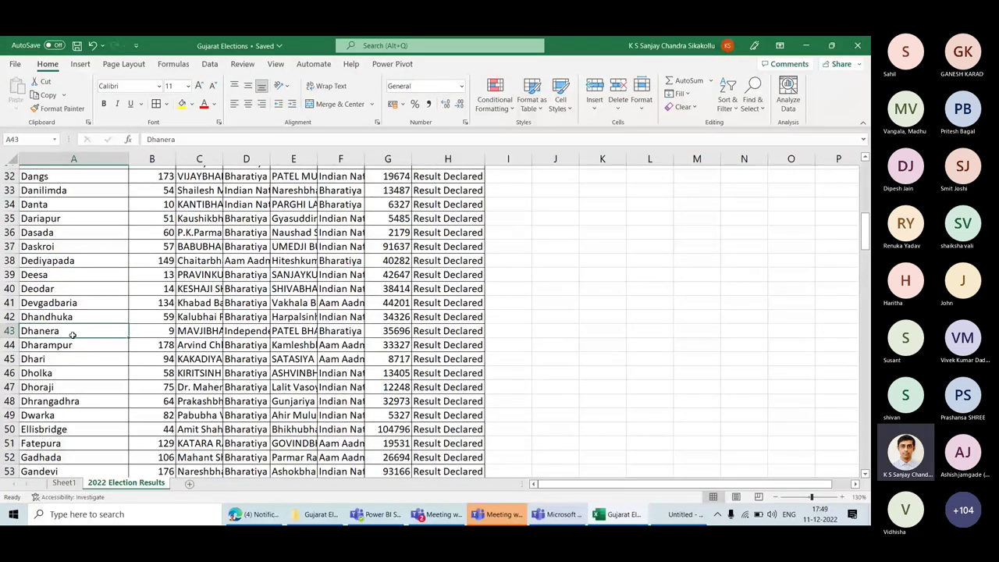
{"action": "scroll", "coordinate": [71, 334], "scroll_direction": "up", "scroll_amount": 2}
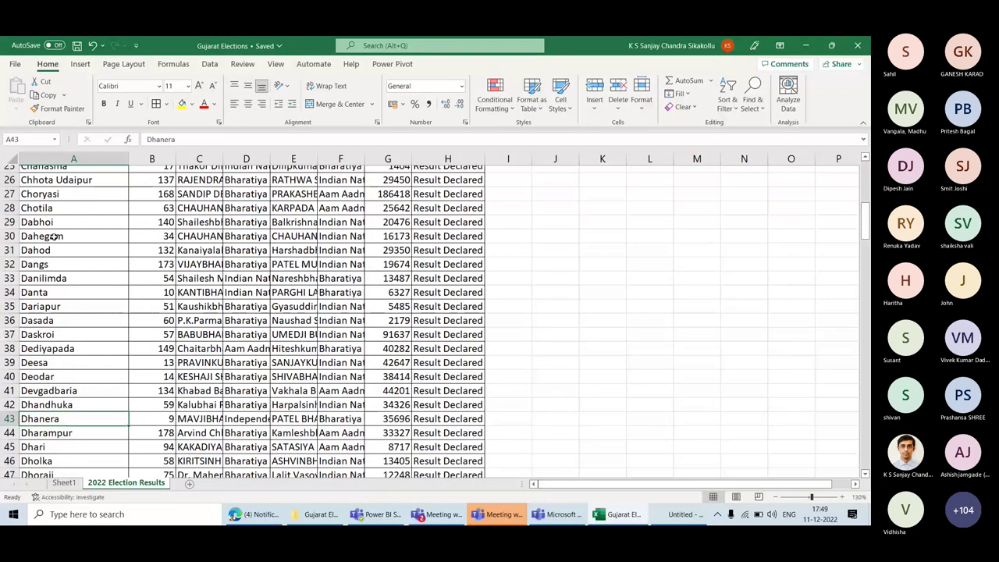
Step: Correct the constituency name in cell A30 to Dehgam and refresh the data in the Power BI report
{"action": "double_click", "coordinate": [76, 236]}
{"action": "key", "text": "Left"}
{"action": "key", "text": "Left"}
{"action": "key", "text": "Left"}
{"action": "key", "text": "BackSpace"}
{"action": "key", "text": "Left"}
{"action": "key", "text": "BackSpace"}
{"action": "type", "text": "e"}
{"action": "key", "text": "ctrl+Return"}
{"action": "key", "text": "alt+Tab"}
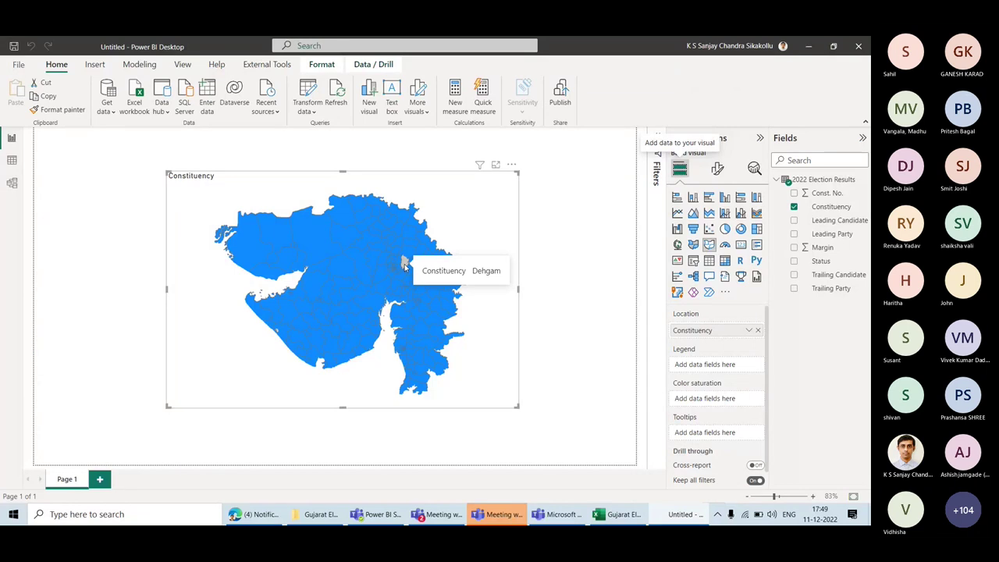
{"action": "key", "text": "F5"}
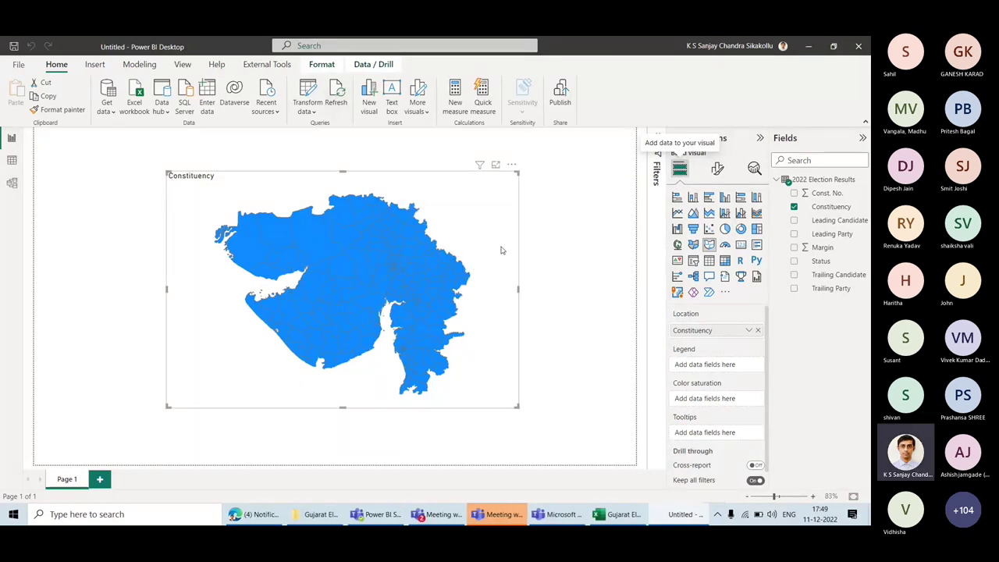